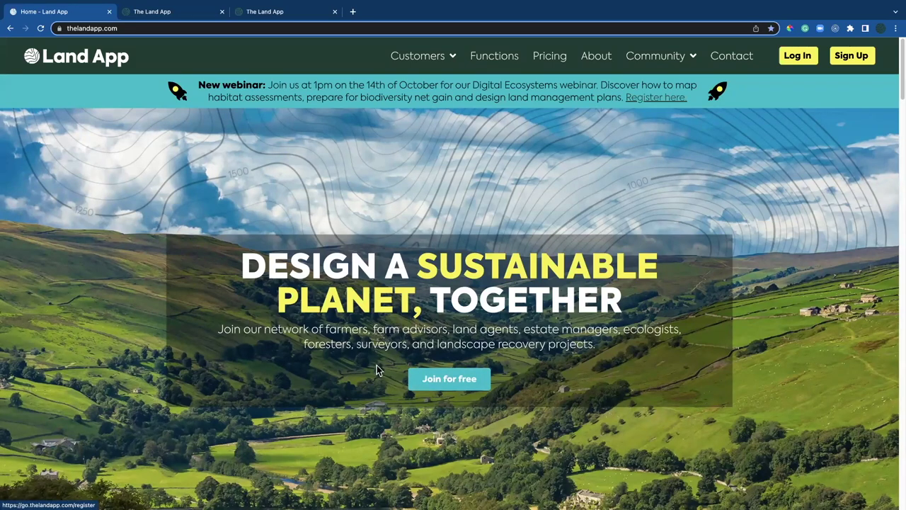
From the Land App maps page, create an empty map named 'Demo - Land App'.
click(171, 18)
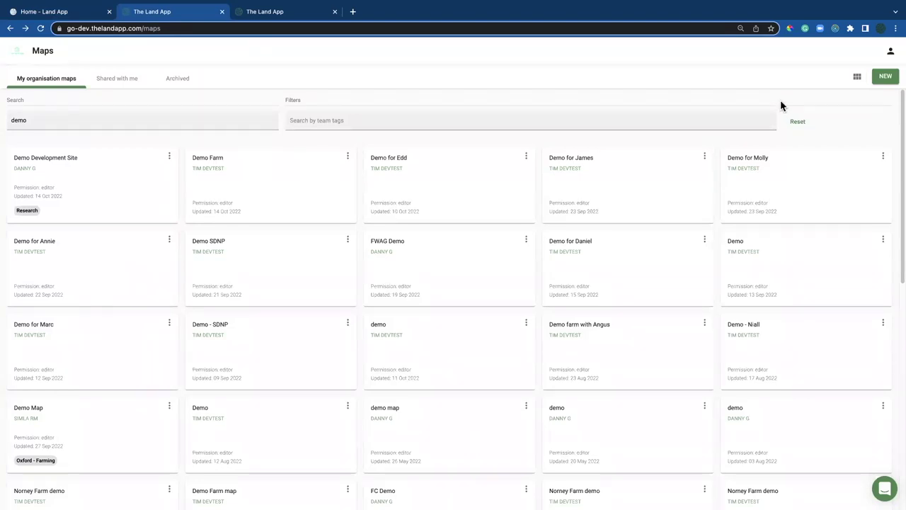
click(884, 78)
text(Demo - Land App)
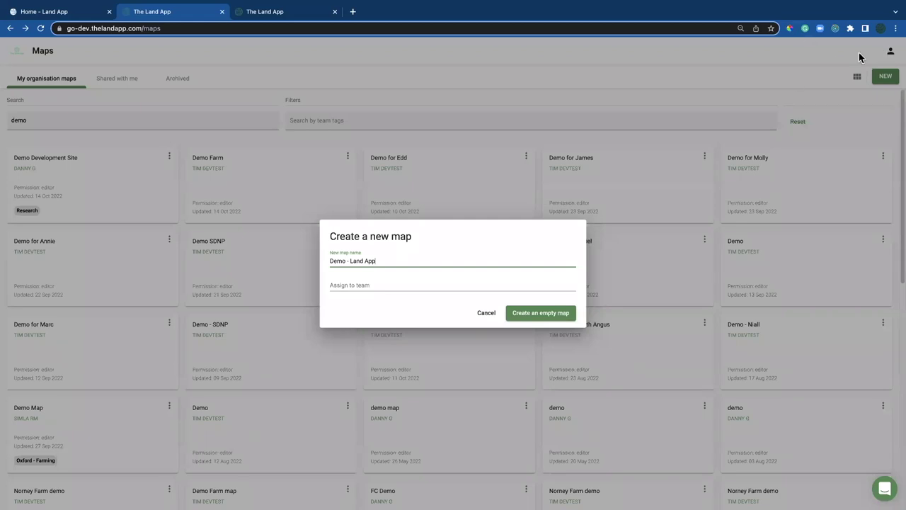
click(539, 313)
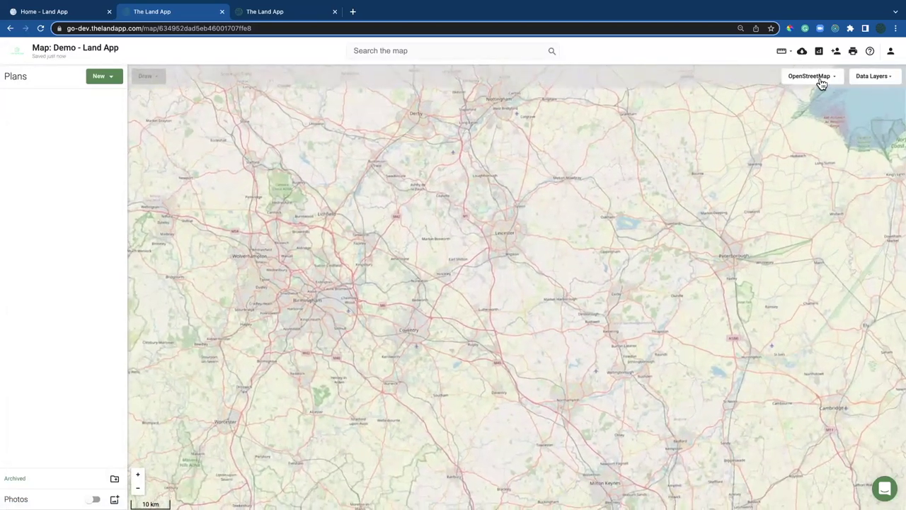
Try Ordnance Survey Light, then switch to Bing Imagery and zoom in full screen.
click(819, 78)
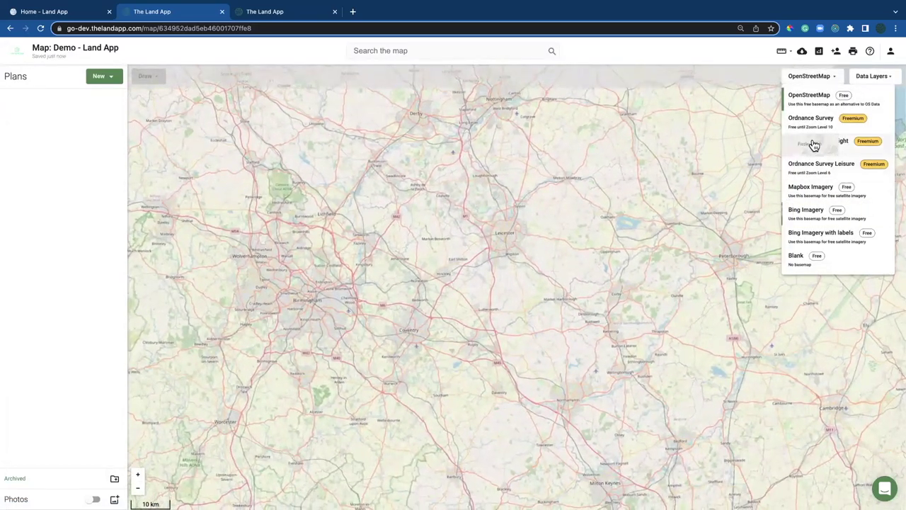
click(813, 143)
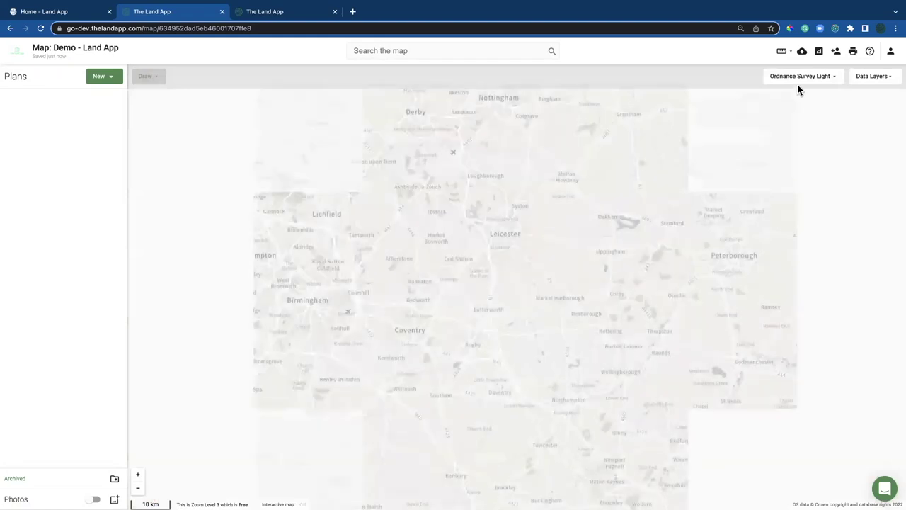
click(794, 78)
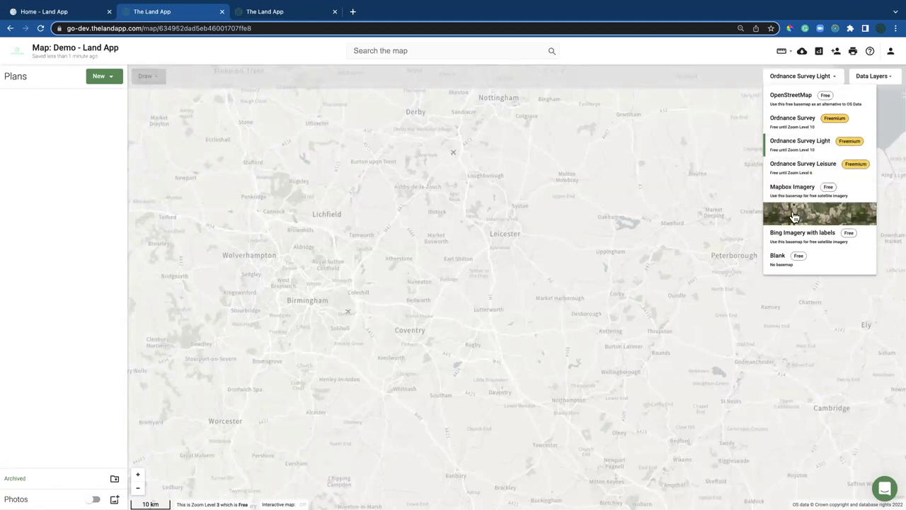
click(793, 216)
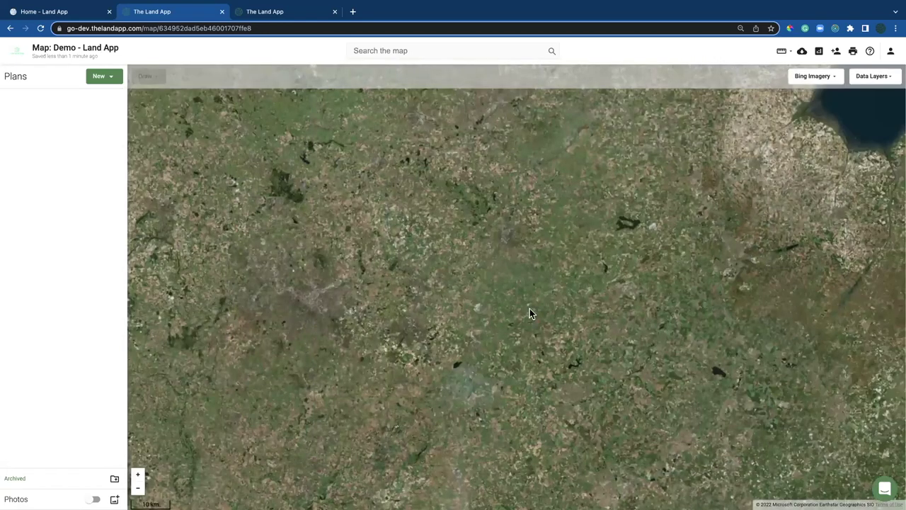
key(ctrl+super+f)
scroll(430, 313, up, 5)
scroll(428, 313, up, 3)
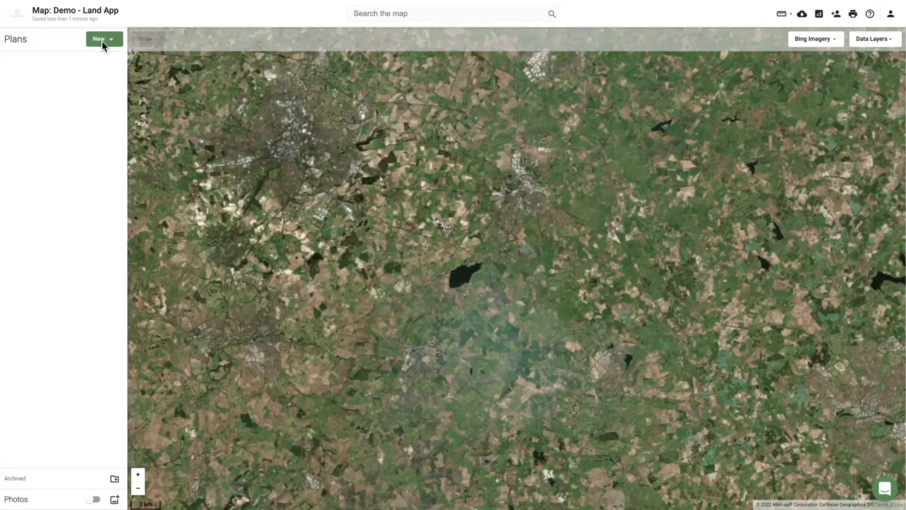
Start a Basic Payment Scheme template plan importing from Rural Payments with the holding's SBI.
click(110, 39)
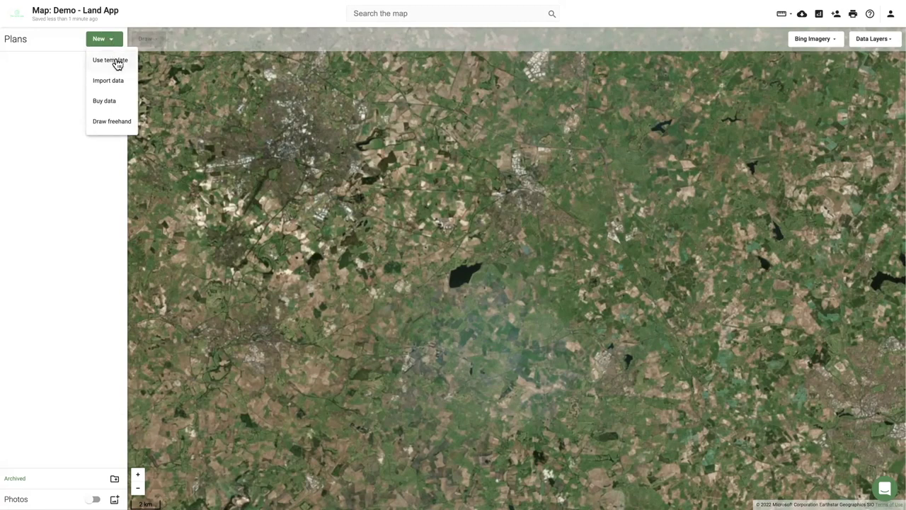
click(117, 61)
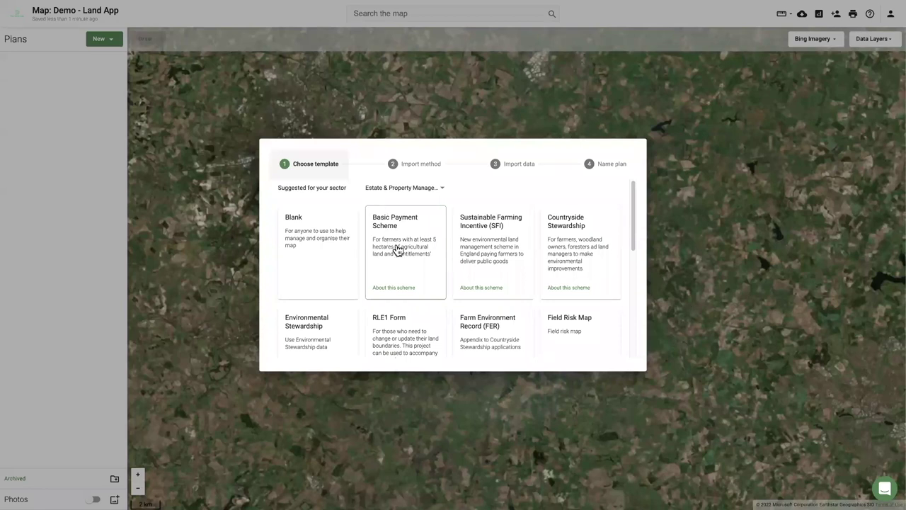
click(397, 243)
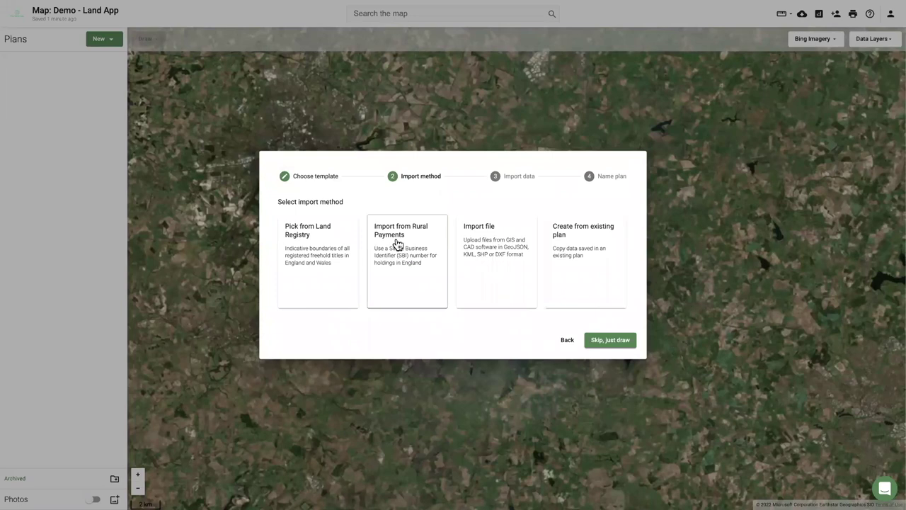
click(398, 281)
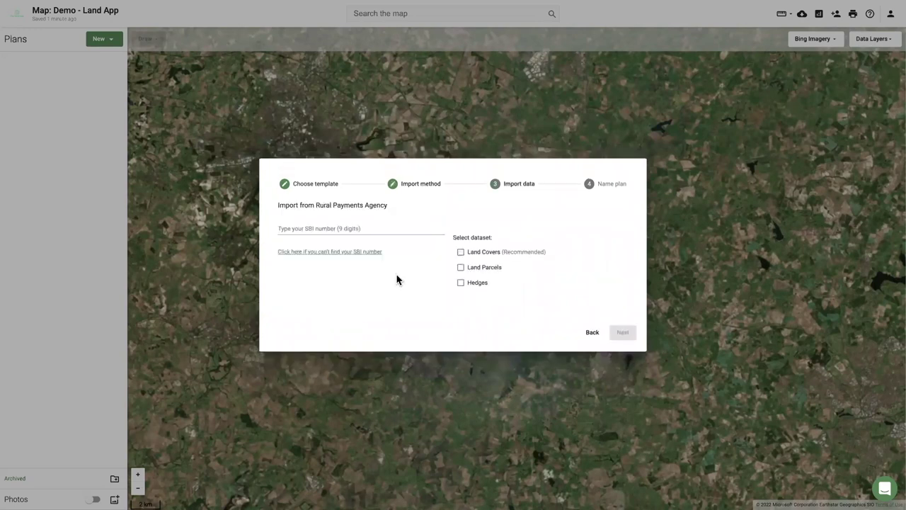
click(354, 229)
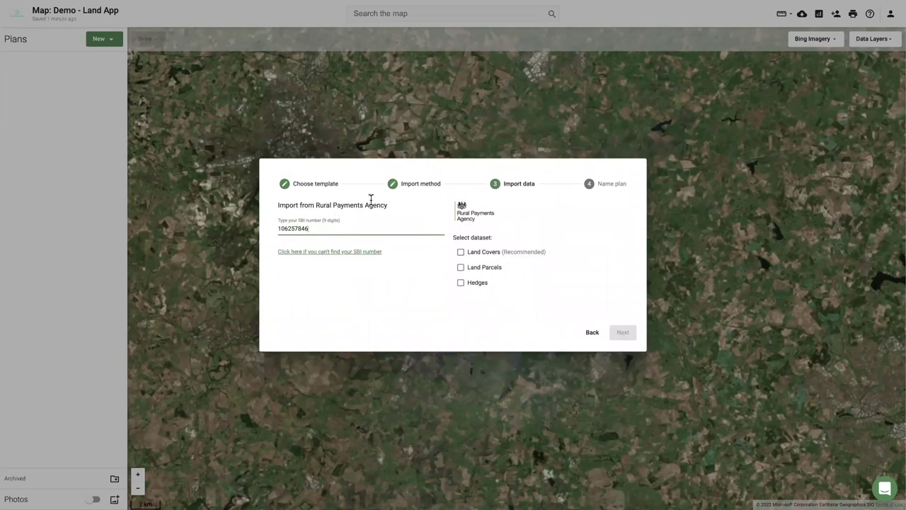
Import the Land Covers and Hedges datasets, adding a ' - BPS' suffix to the plan name.
click(461, 253)
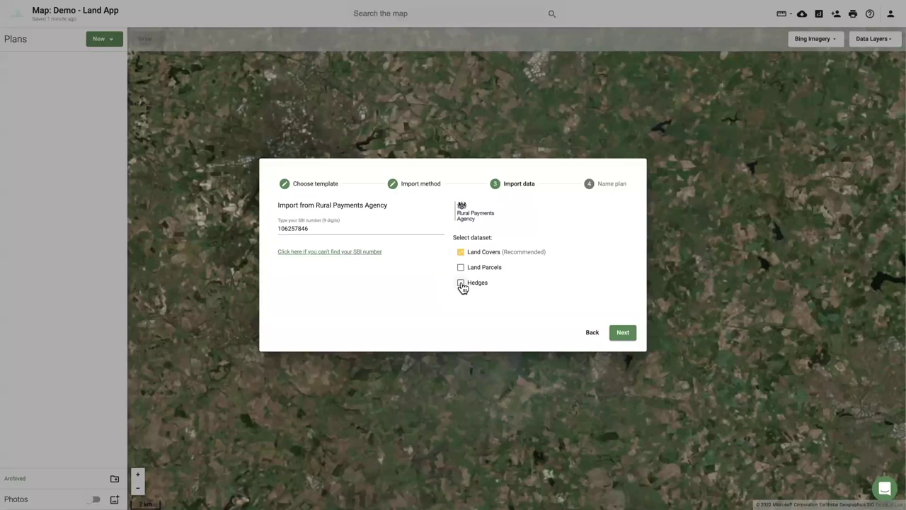
click(461, 285)
click(622, 334)
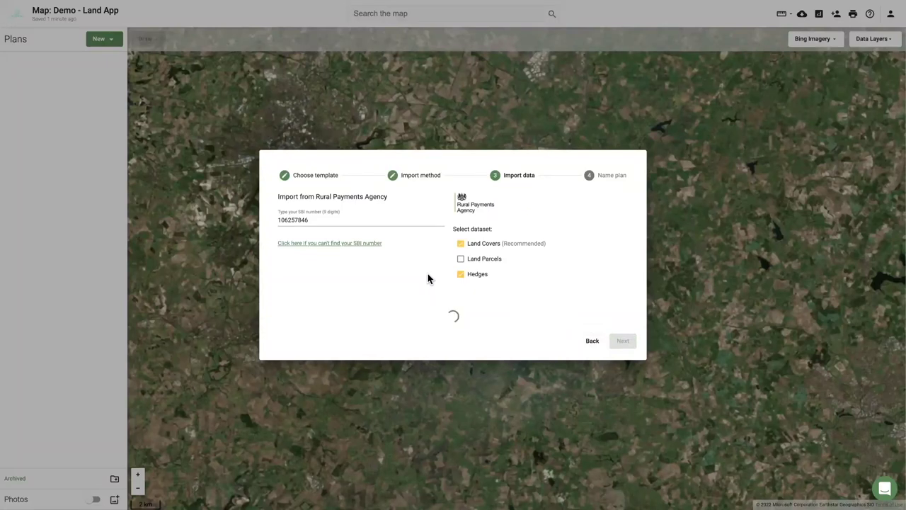
click(416, 255)
text(- BPS)
click(623, 290)
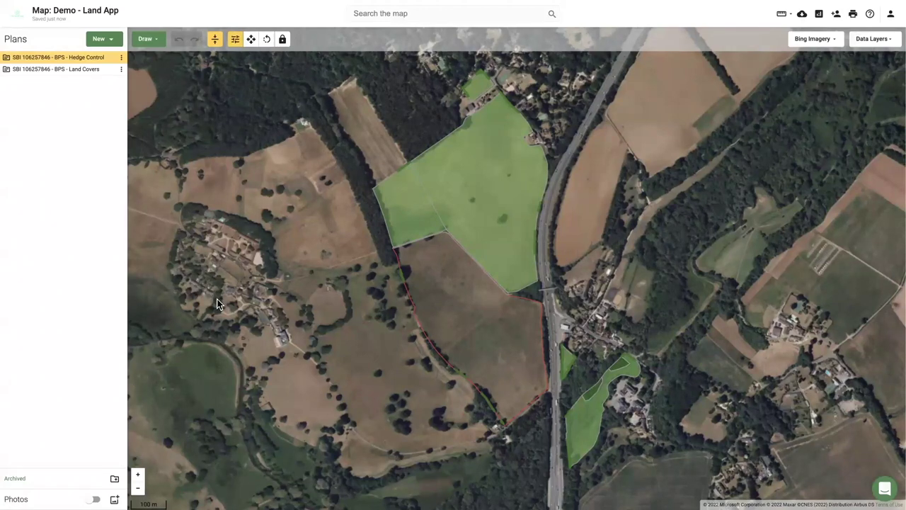
Inspect the grassland and arable fields, then choose Change for the 13.69 ha Arable Land field.
drag(337, 310, 326, 302)
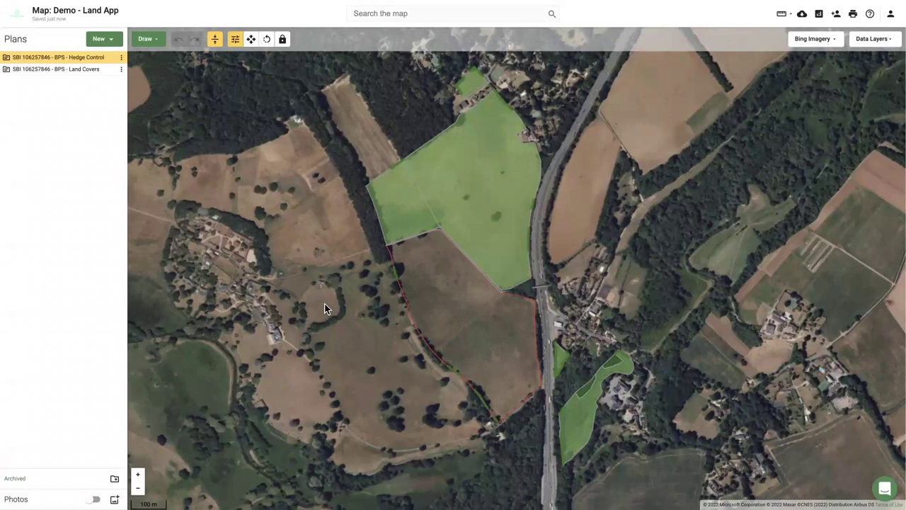
click(451, 288)
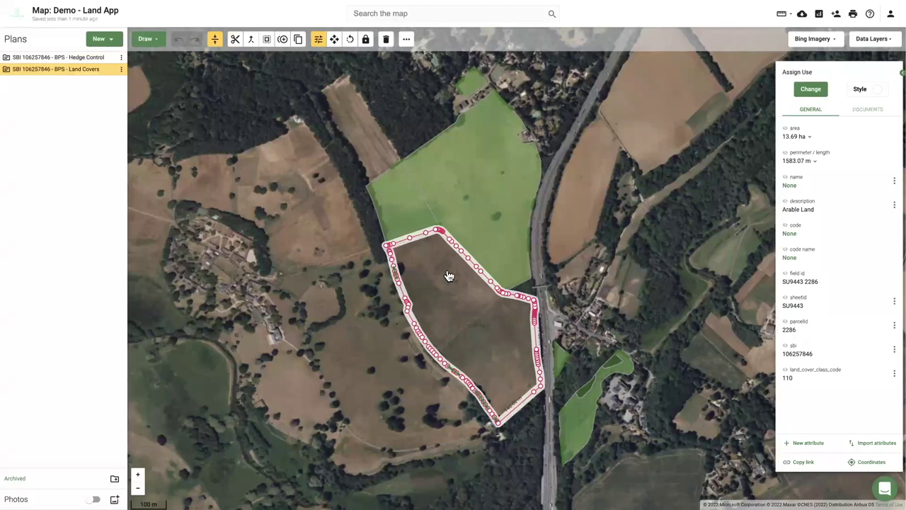
click(463, 200)
click(393, 203)
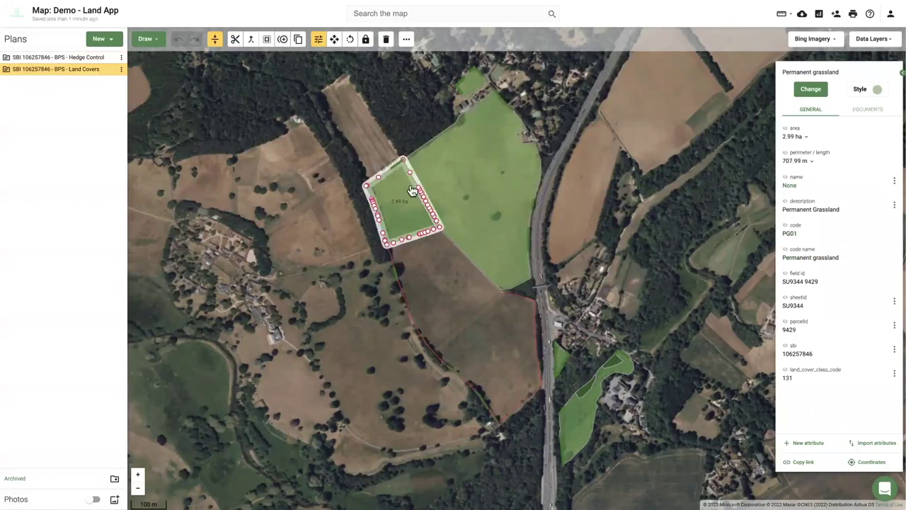
click(464, 190)
click(449, 306)
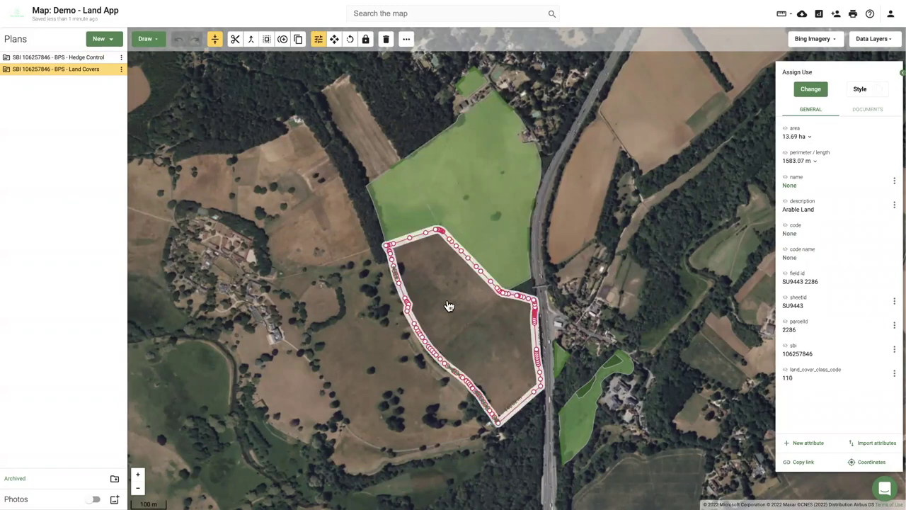
click(417, 207)
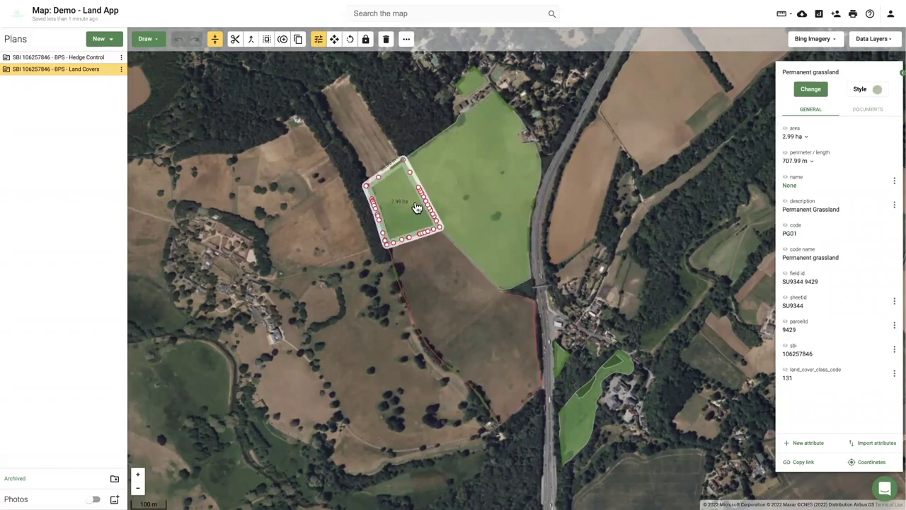
click(496, 196)
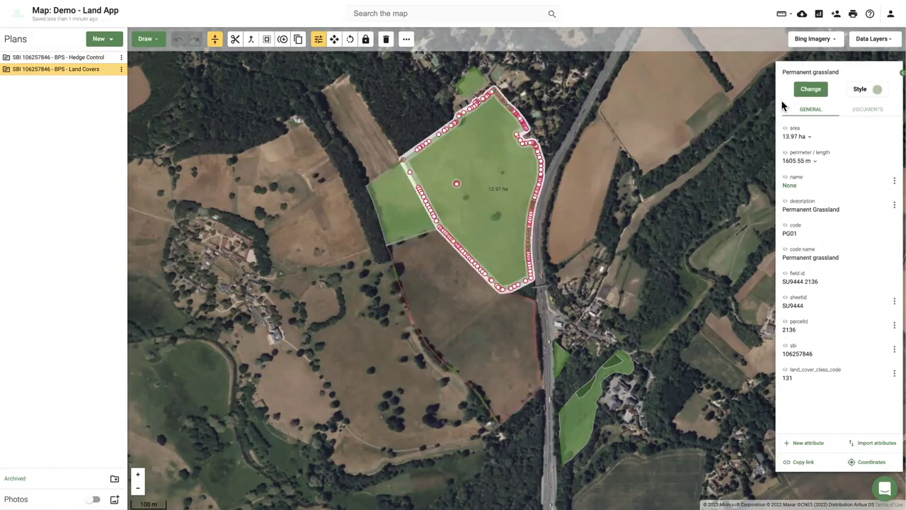
click(467, 312)
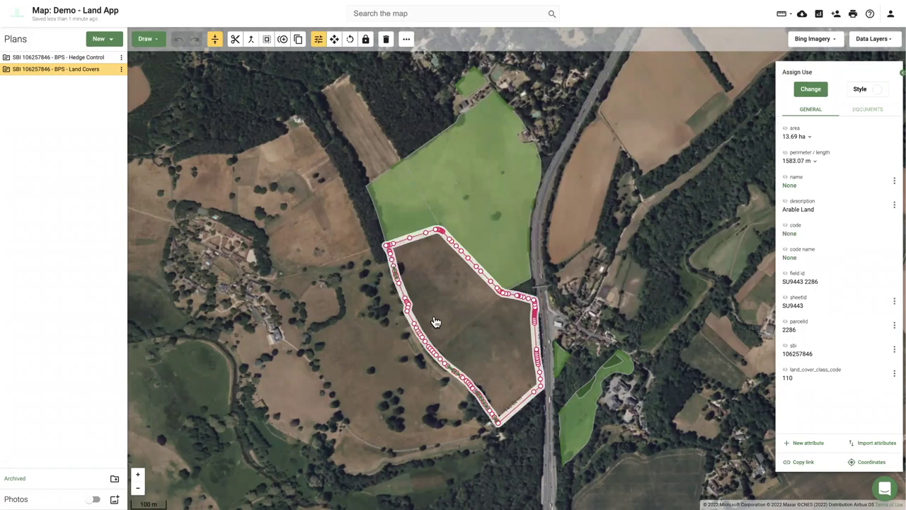
click(785, 203)
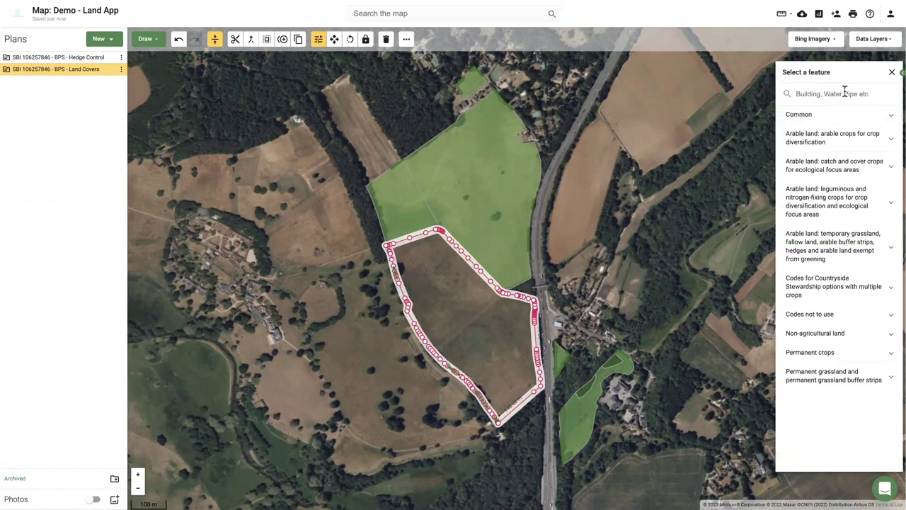
Assign LG11 Lucerne-type leguminous crop to the arable field and zoom in on the pink result.
text(luc)
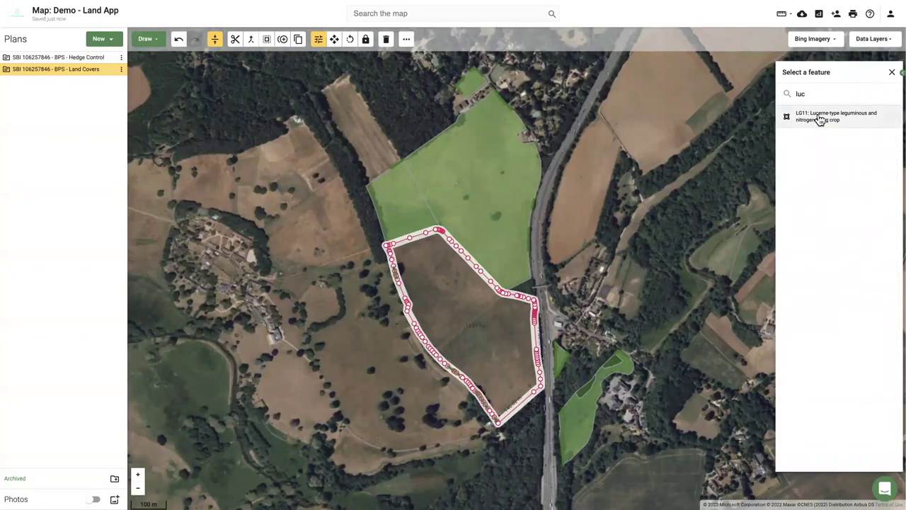
click(819, 119)
click(815, 97)
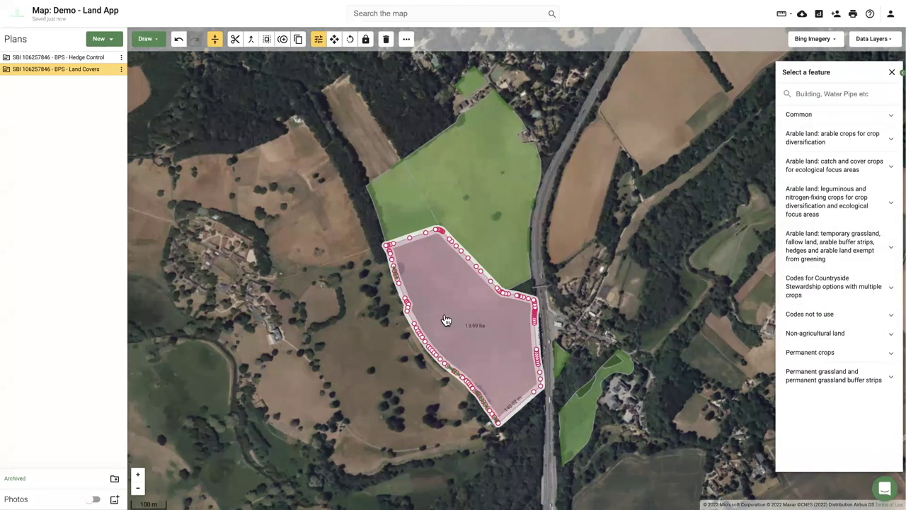
drag(446, 321, 380, 311)
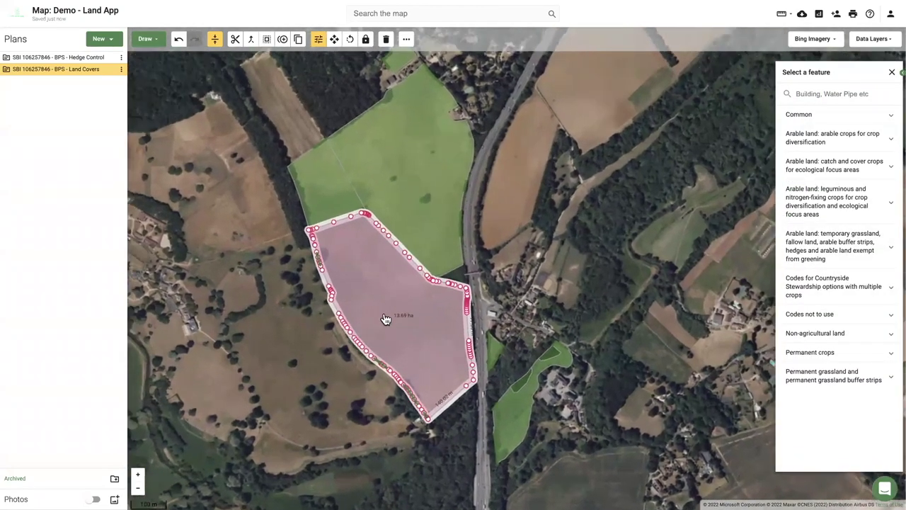
scroll(382, 312, up, 2)
scroll(394, 305, up, 1)
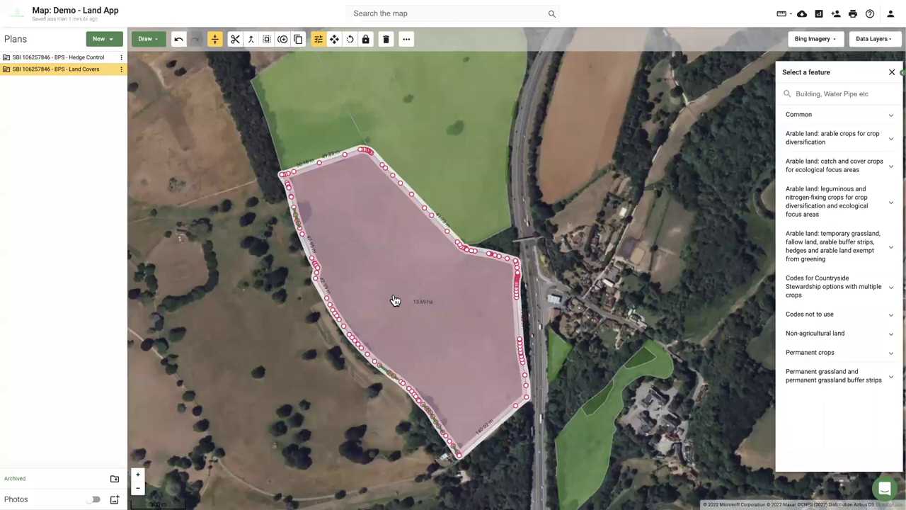
click(557, 283)
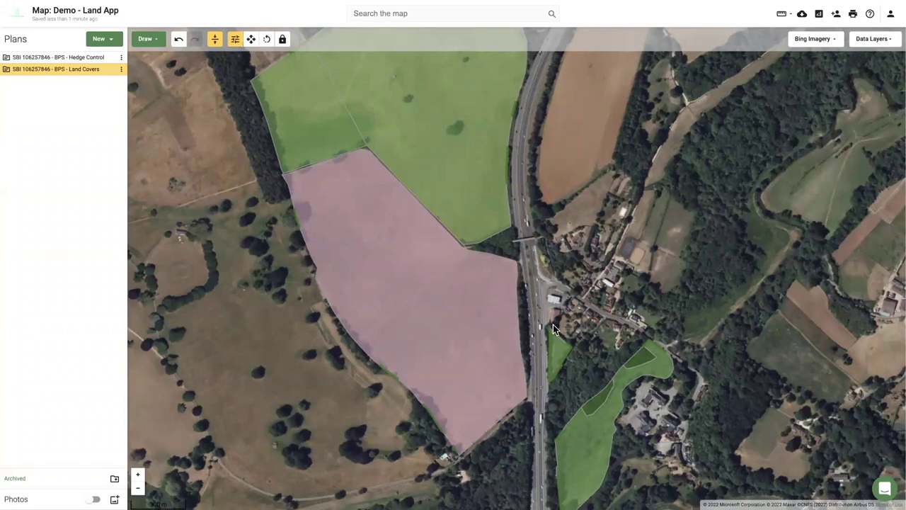
Close the Intercom help articles panel.
click(886, 487)
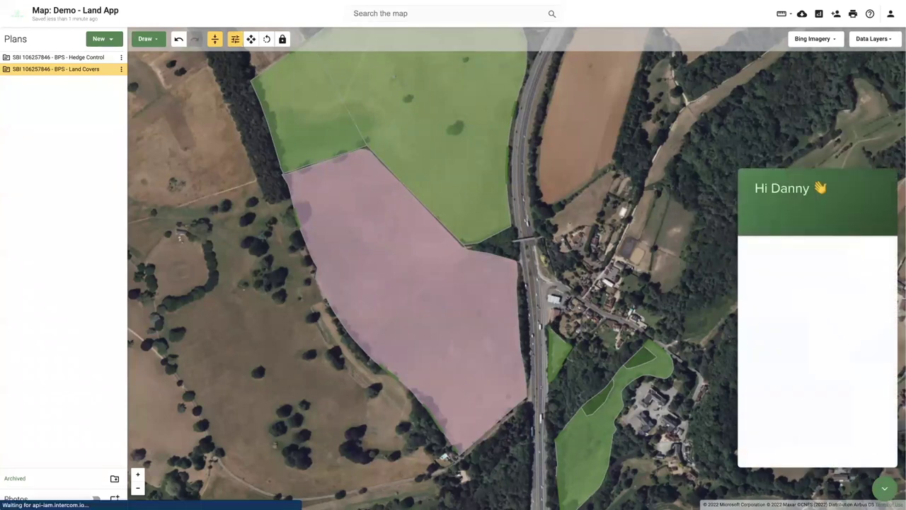
click(803, 334)
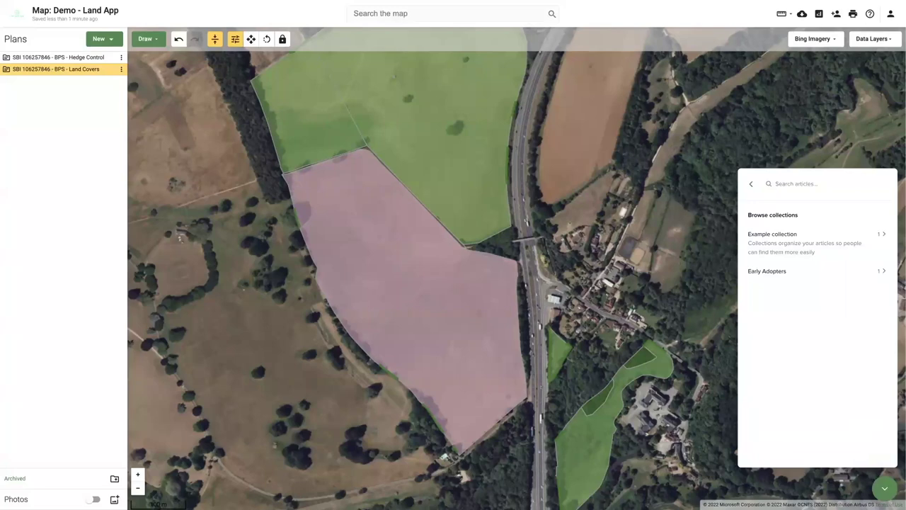
click(883, 488)
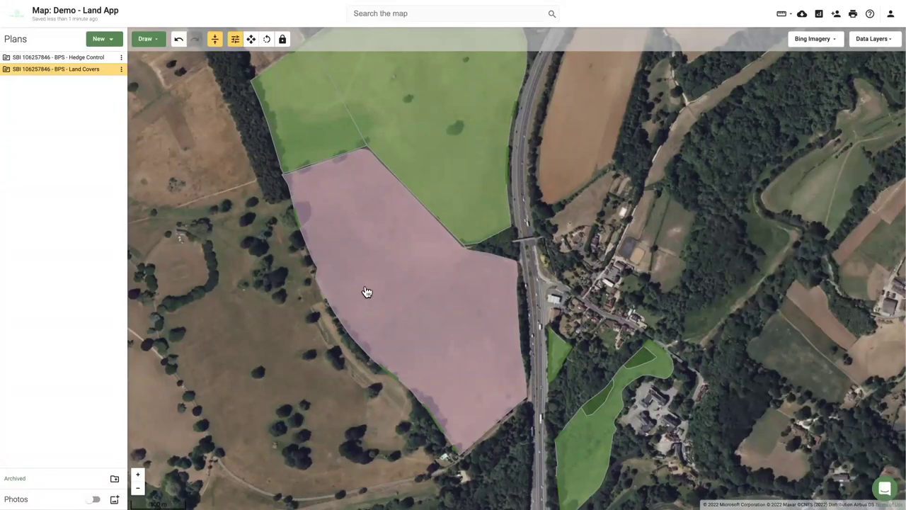
Zoom in on the pink field and show its 13.69 ha lucerne attributes.
drag(366, 293, 386, 290)
scroll(430, 283, up, 2)
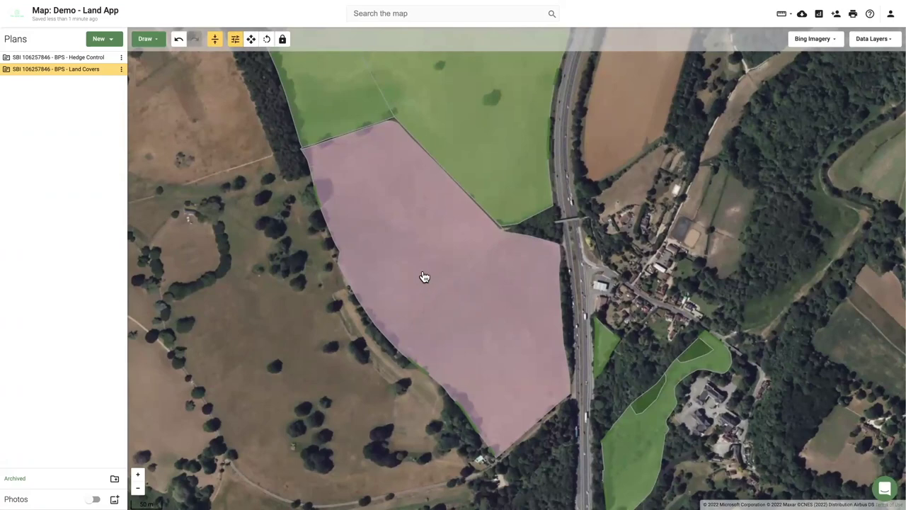
scroll(424, 278, up, 1)
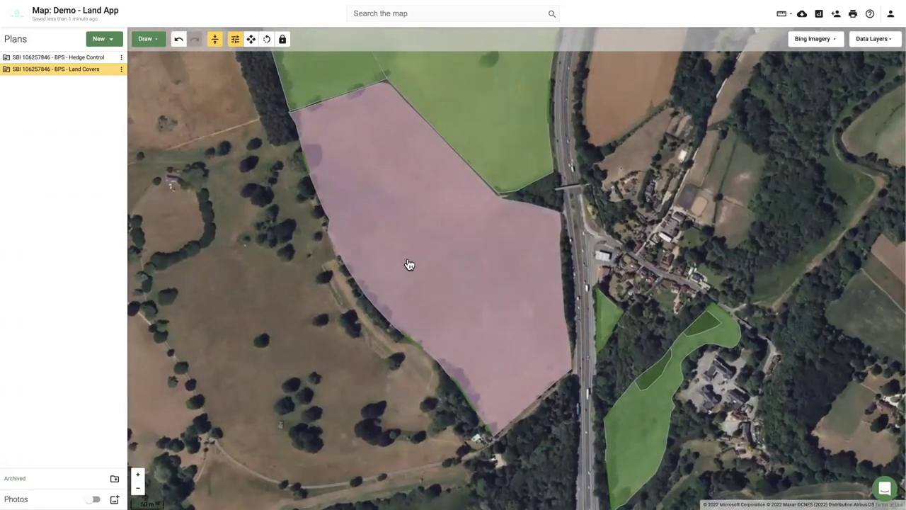
click(409, 265)
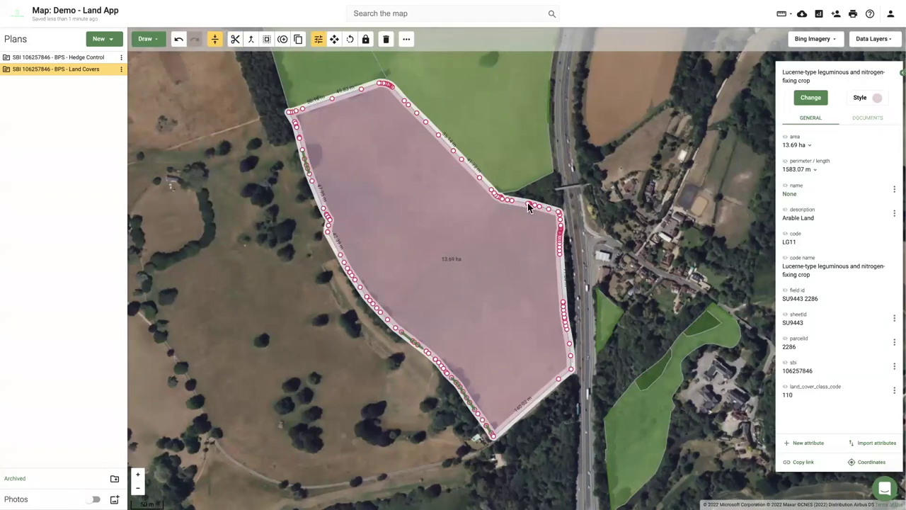
Split the lucerne field with a line from its south-west to north-east edge.
right_click(401, 286)
click(409, 293)
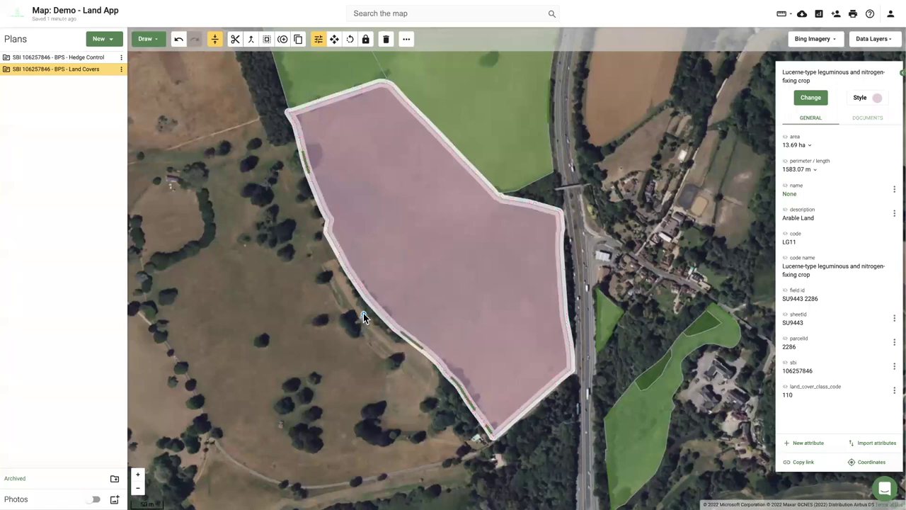
click(362, 313)
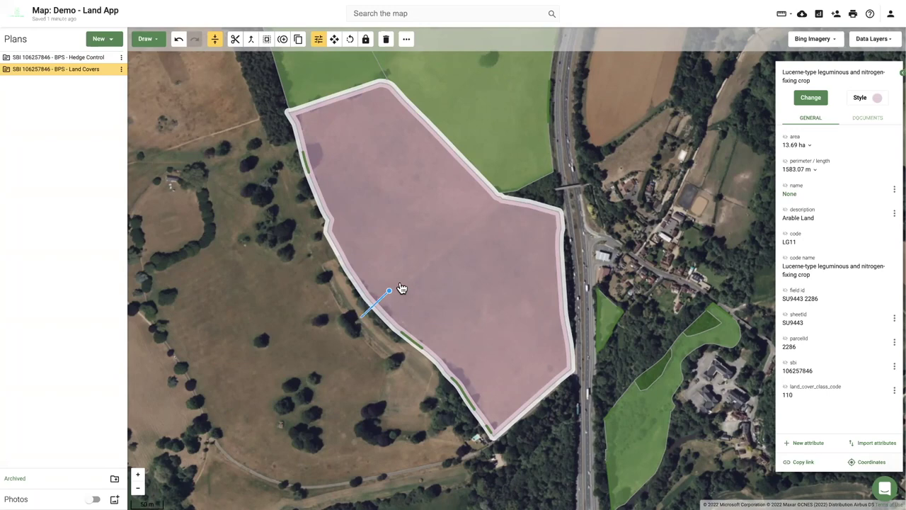
click(527, 181)
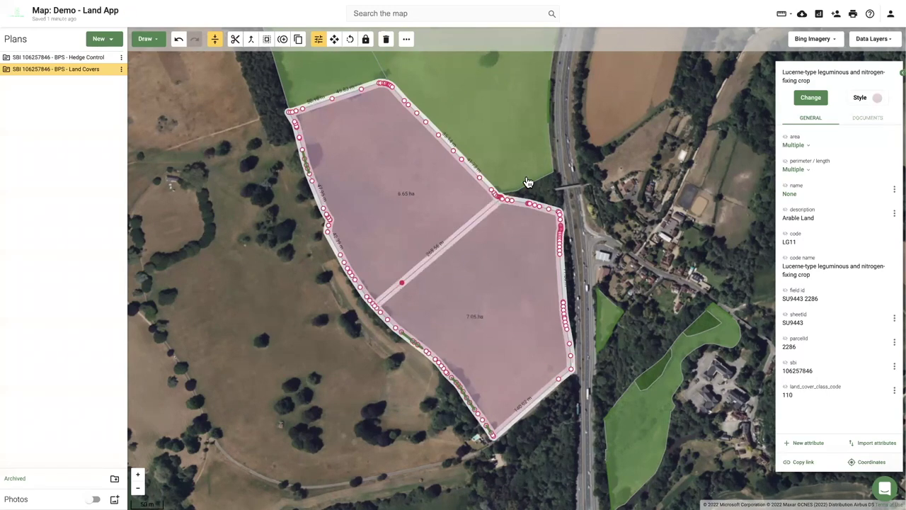
Check the 6.65 ha and 7.05 ha parts and label them with parcel id 2286.
click(457, 259)
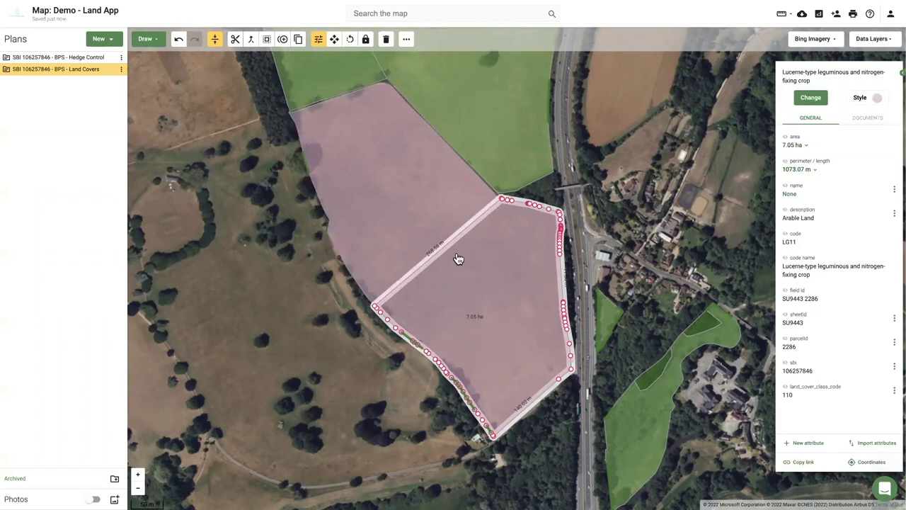
click(398, 222)
click(508, 286)
click(417, 224)
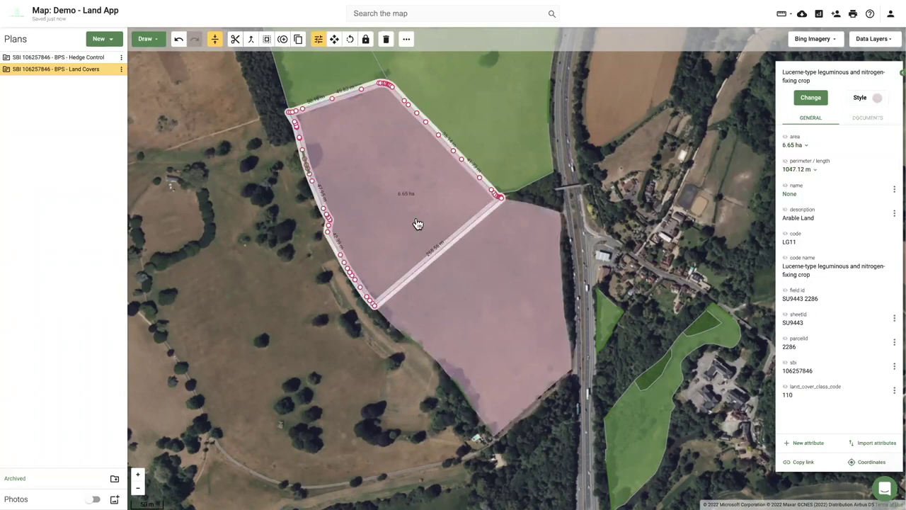
click(457, 309)
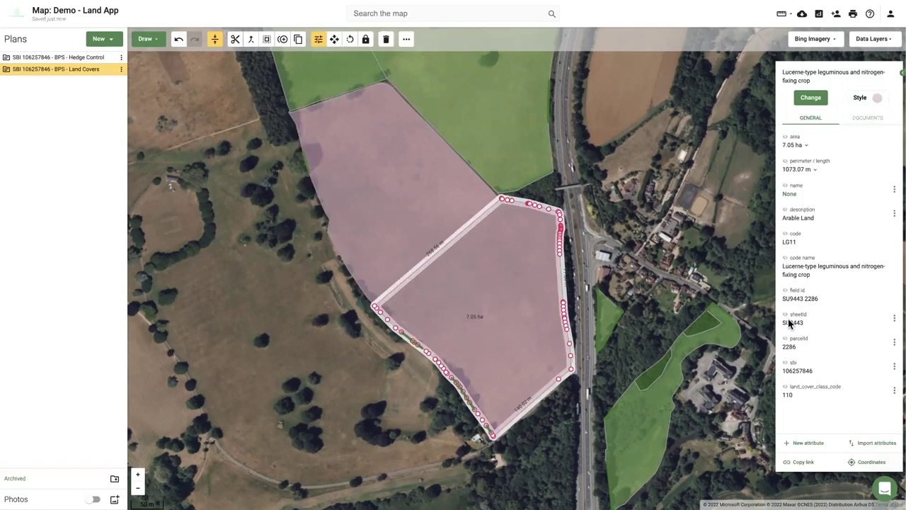
click(784, 340)
click(434, 228)
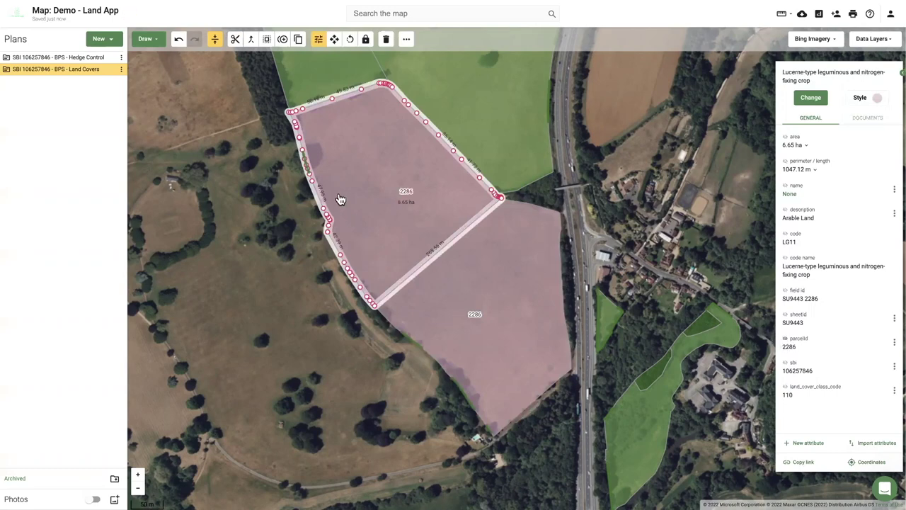
click(453, 289)
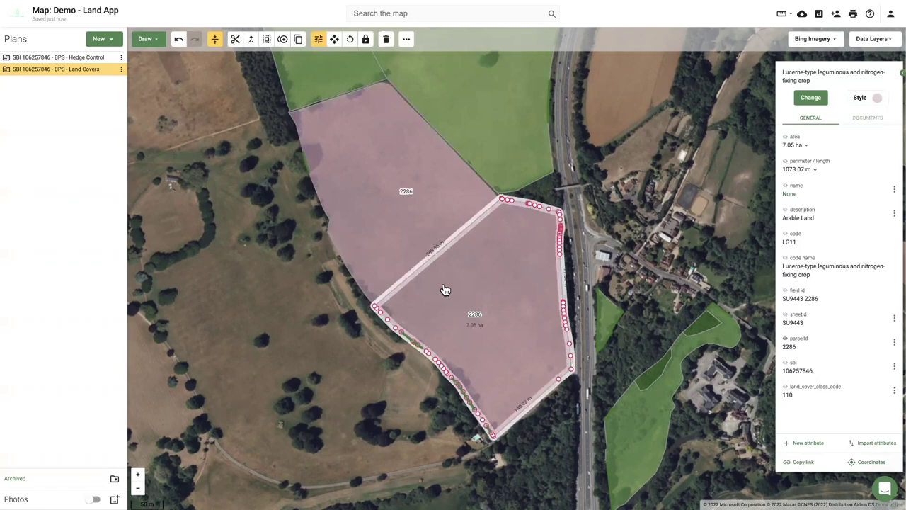
Recode the southern 7.05 ha part as CA02: Cover Crop by searching 'cove'.
click(813, 99)
click(813, 99)
text(cove)
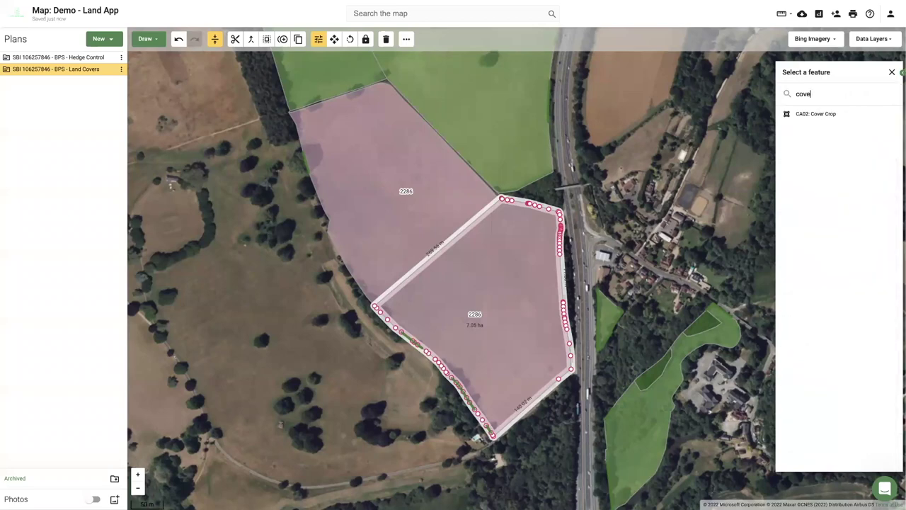
click(812, 114)
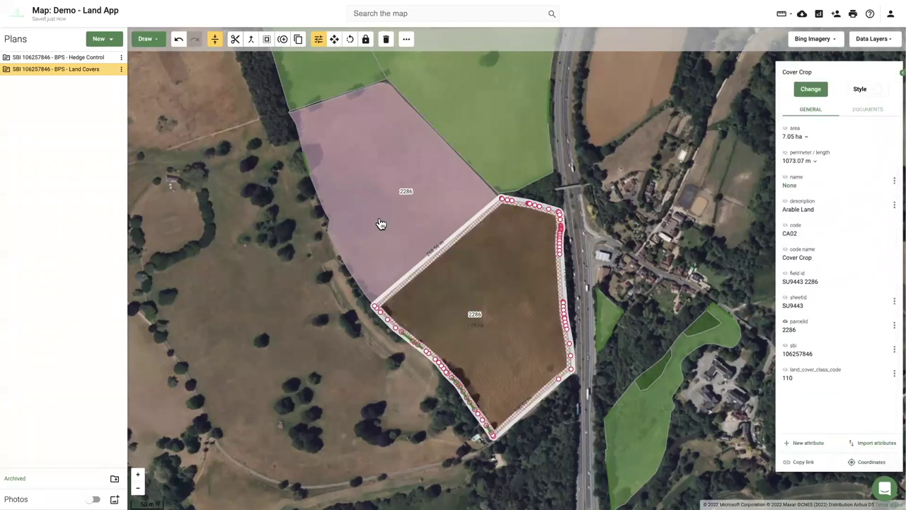
click(297, 288)
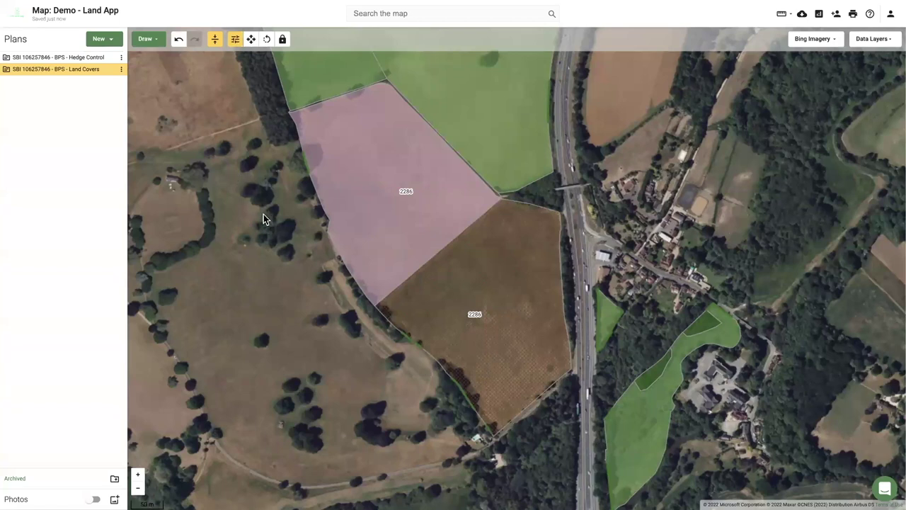
Undo the Cover Crop recoding and select the northern 6.65 ha LG11 parcel.
click(179, 39)
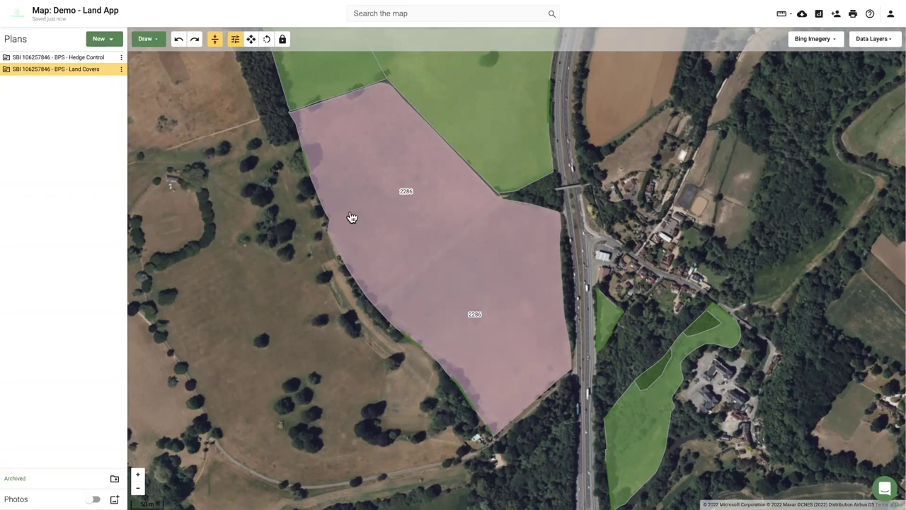
scroll(306, 169, up, 1)
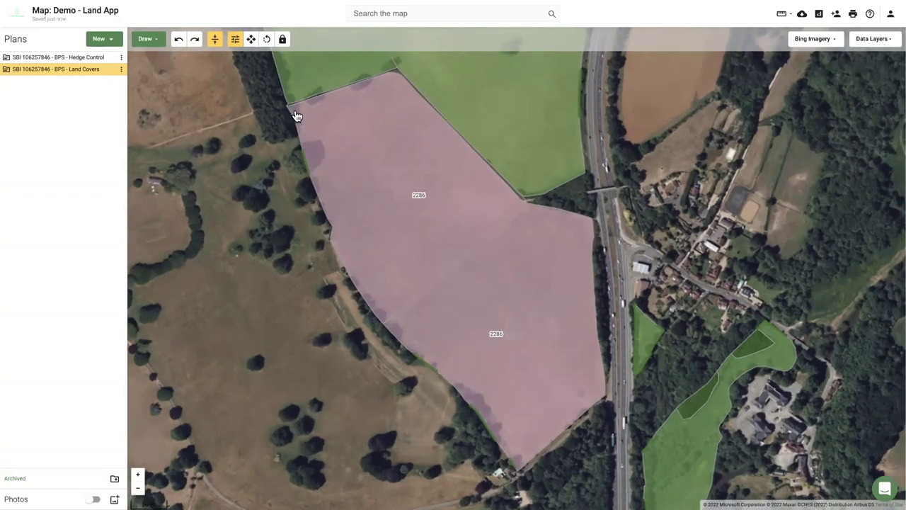
scroll(381, 321, up, 1)
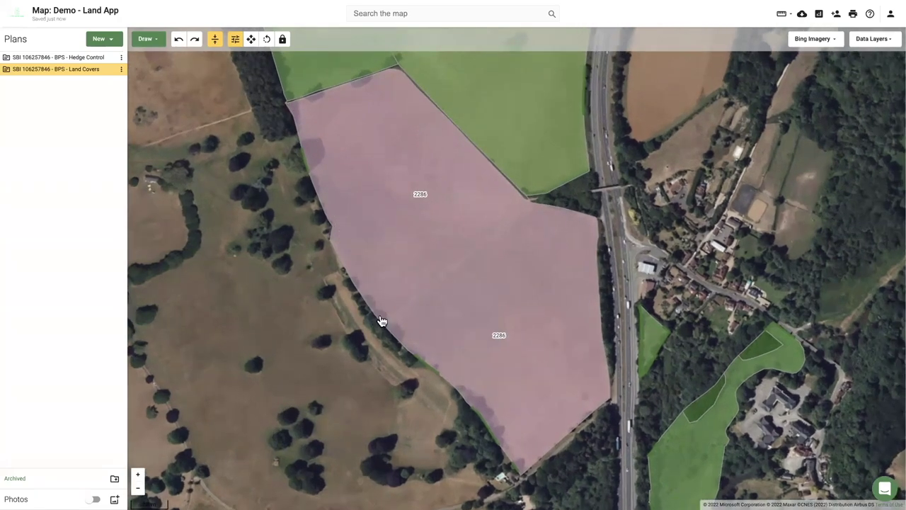
click(326, 139)
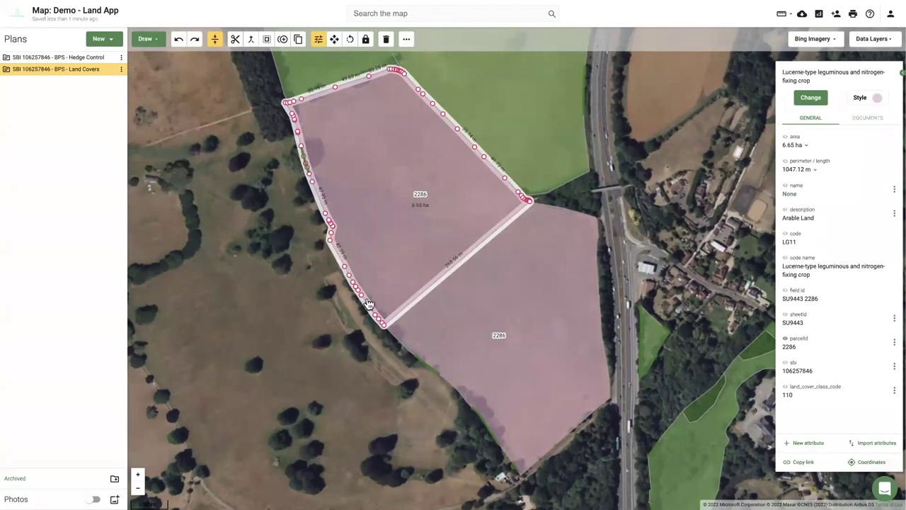
Draw a 348.99 m line from the north-west corner along the field's western edge.
click(157, 42)
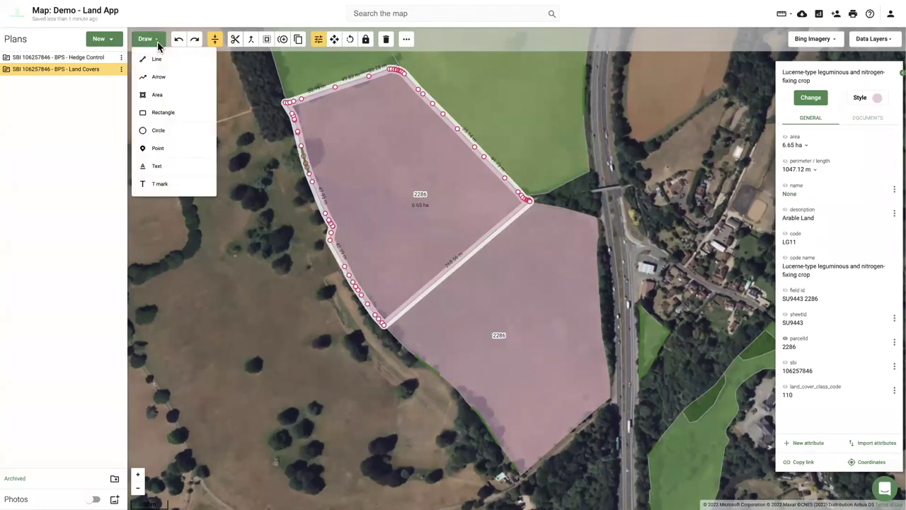
click(157, 61)
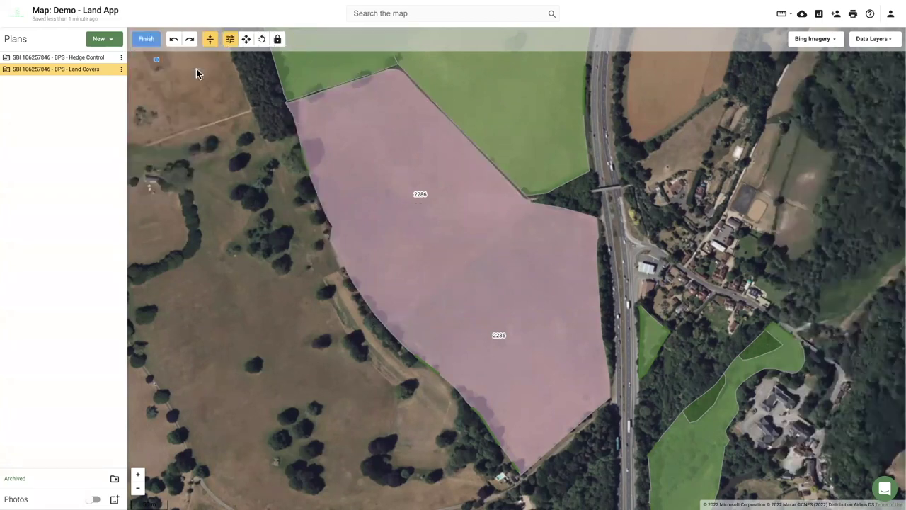
click(286, 102)
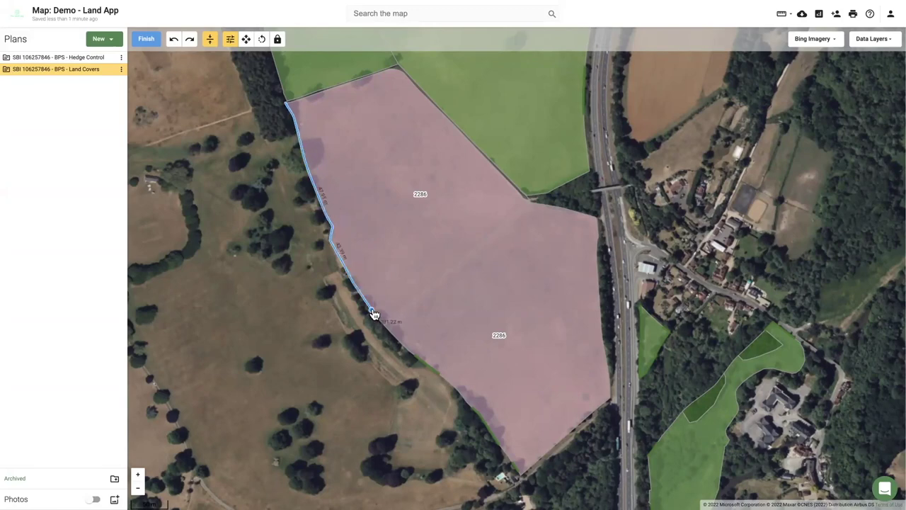
scroll(377, 318, up, 3)
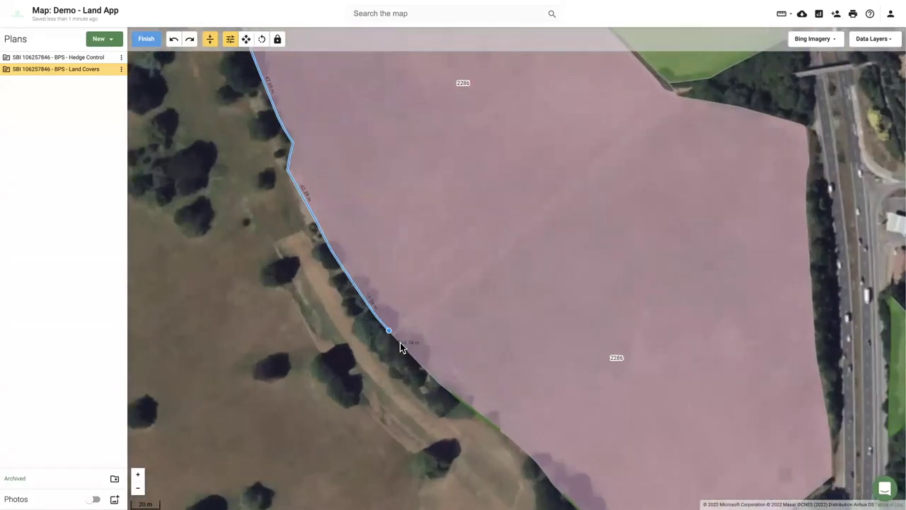
click(404, 350)
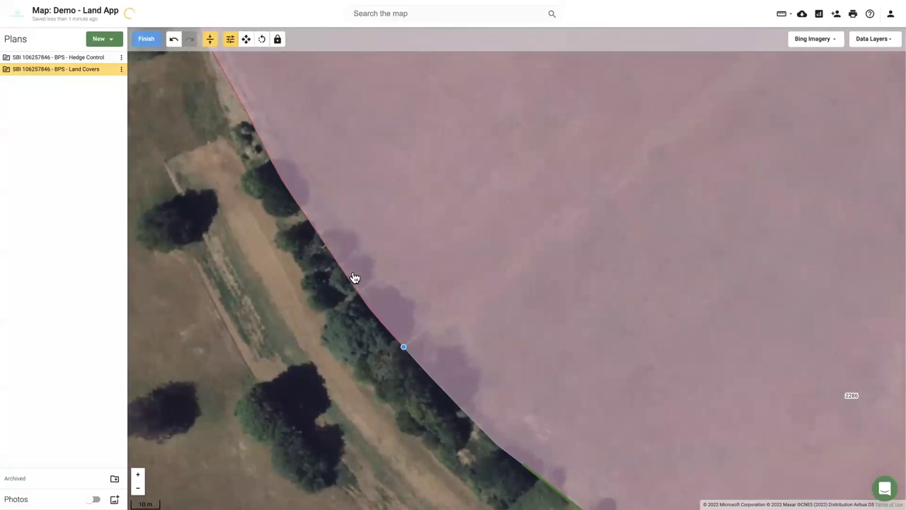
scroll(254, 170, down, 5)
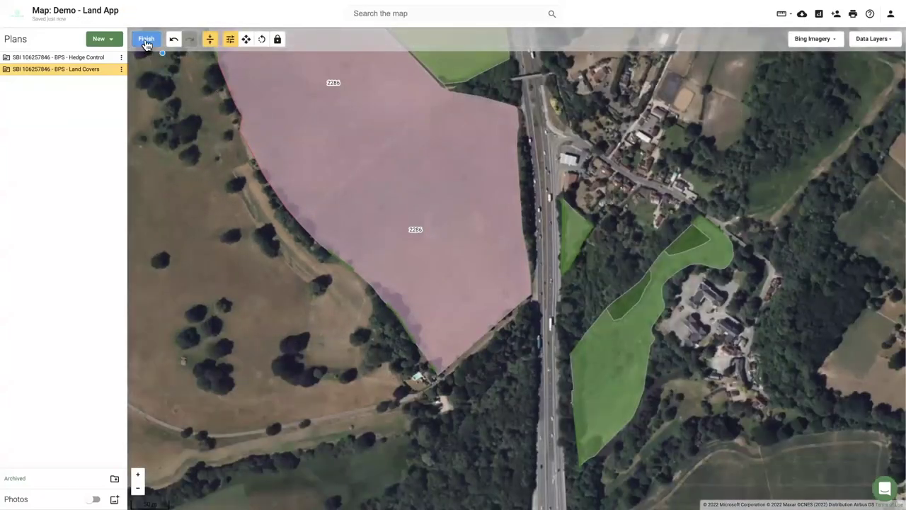
click(146, 39)
drag(182, 113, 248, 242)
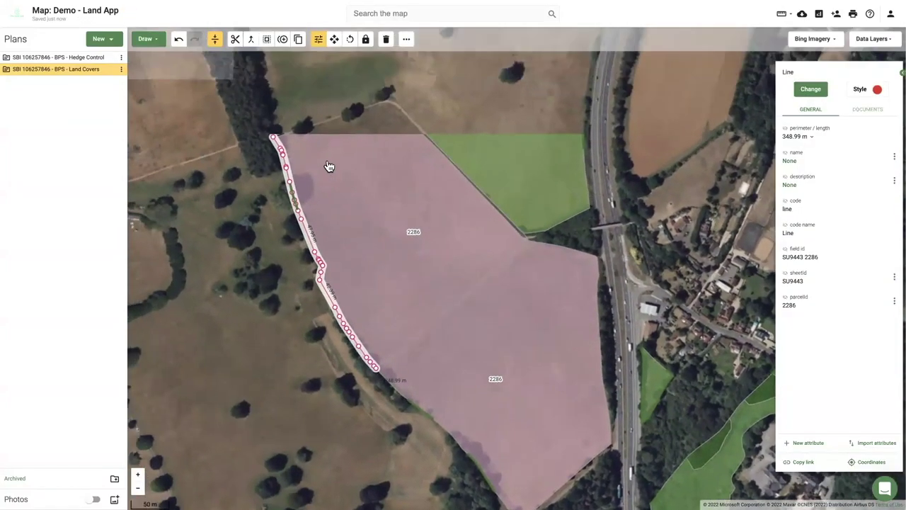
Set the hedge line's buffer to 3 m on side one only, leaving side two off.
scroll(305, 187, up, 3)
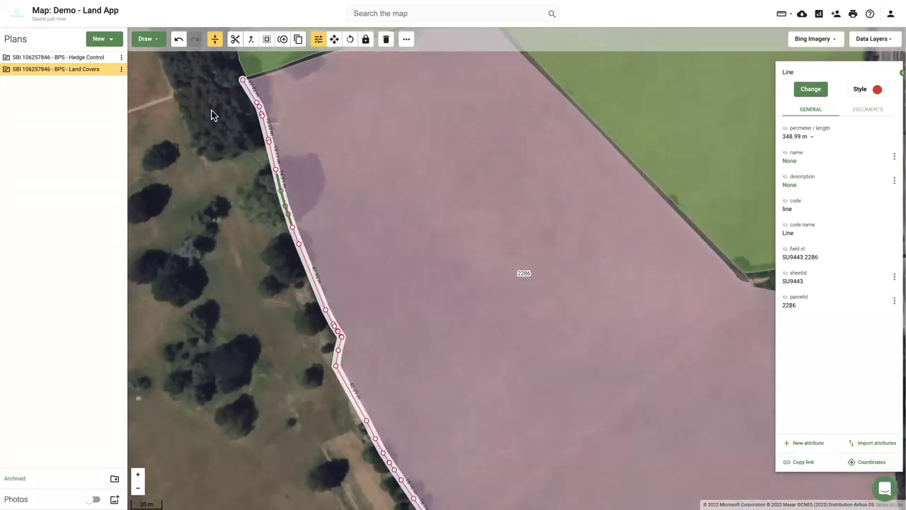
click(268, 42)
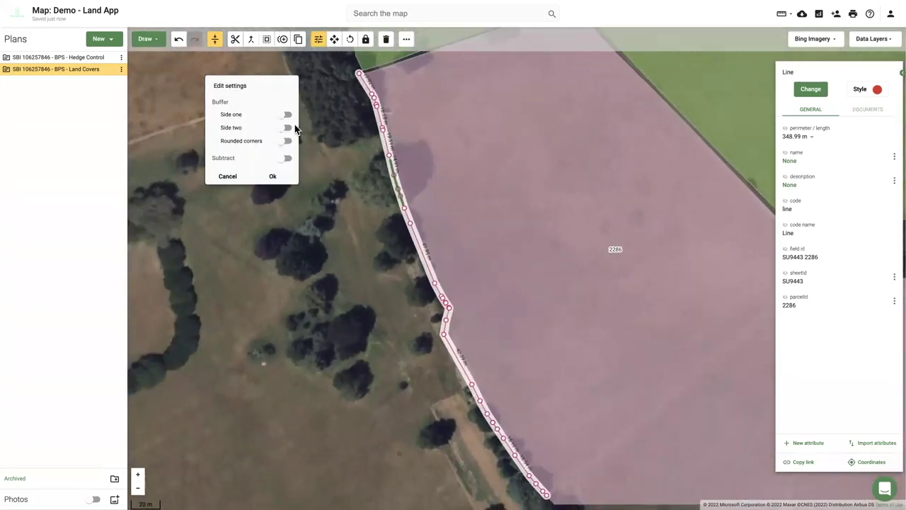
click(285, 128)
click(286, 128)
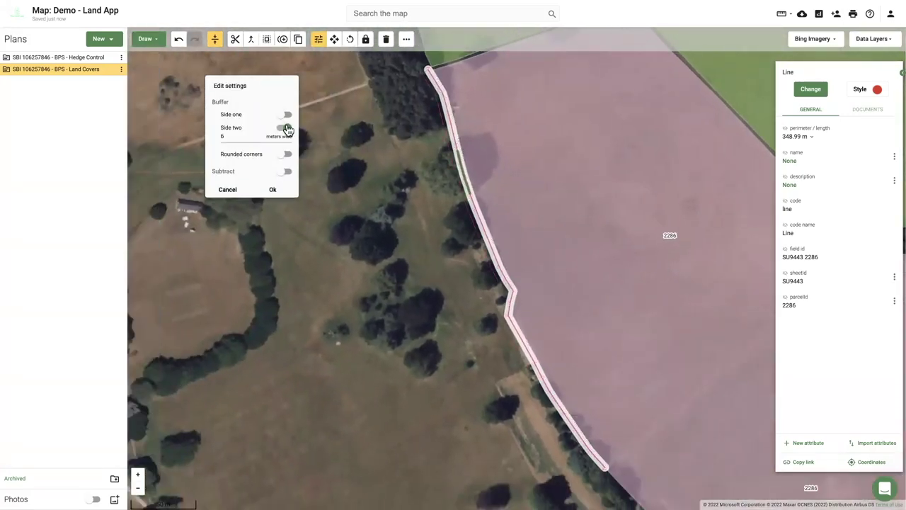
click(284, 115)
scroll(506, 183, up, 3)
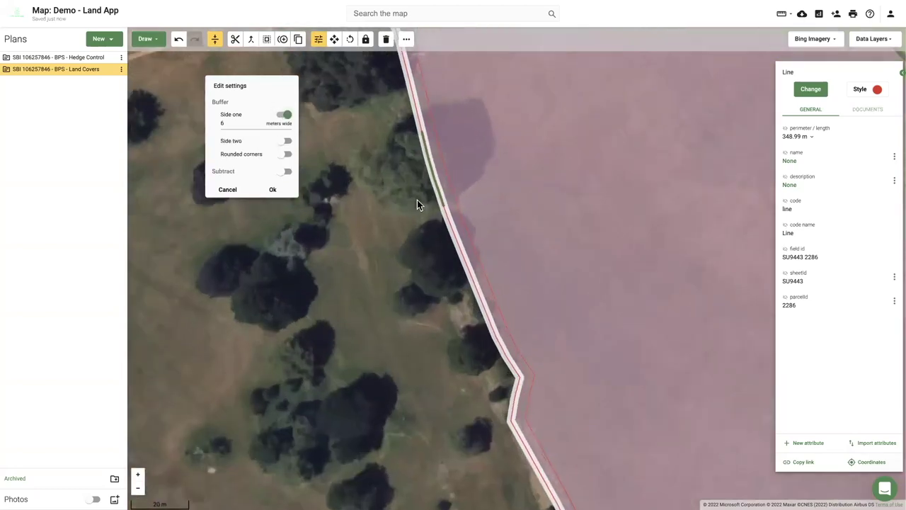
click(241, 123)
key(BackSpace)
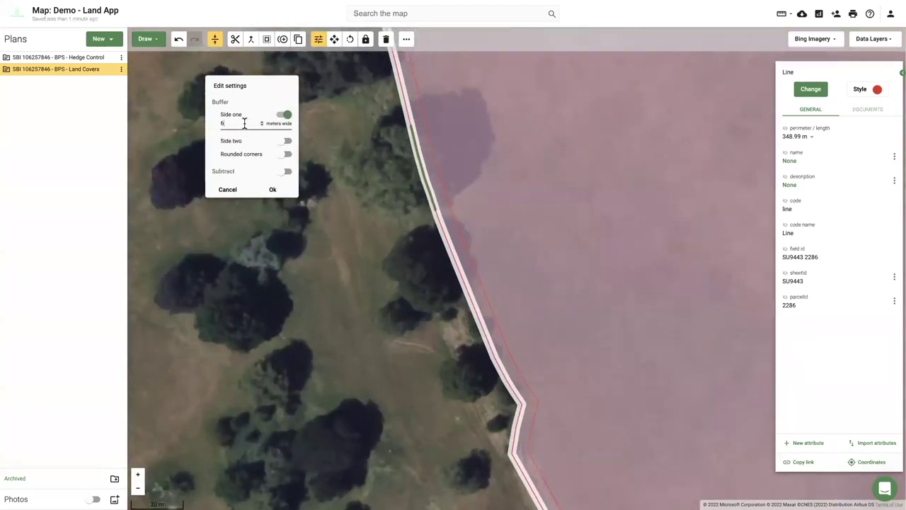
text(3)
Turn on rounded corners and apply the buffer, creating the 3 m strip polygon.
scroll(423, 329, up, 6)
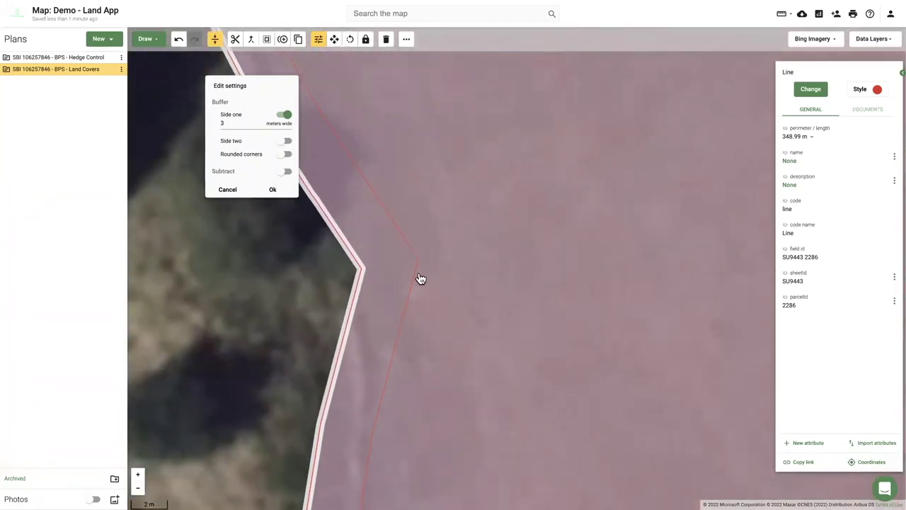
click(286, 156)
click(276, 193)
scroll(224, 192, down, 5)
scroll(212, 185, up, 3)
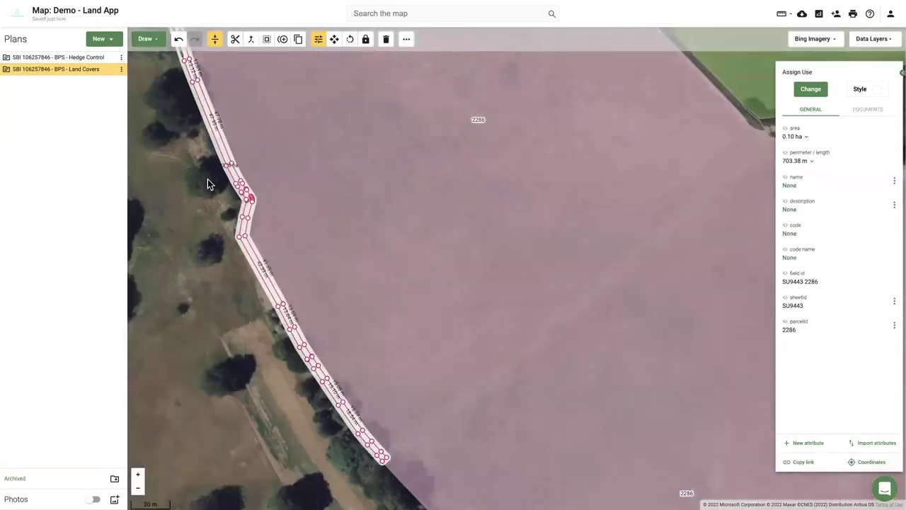
drag(206, 181, 307, 329)
Try pulling the strip's top vertex down to the field edge, then undo the move.
scroll(285, 216, up, 2)
scroll(283, 164, up, 4)
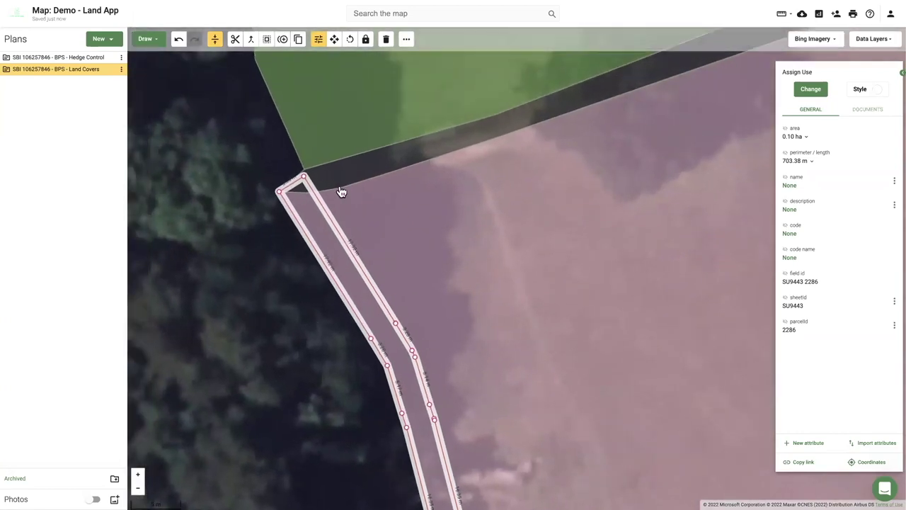
scroll(338, 191, up, 2)
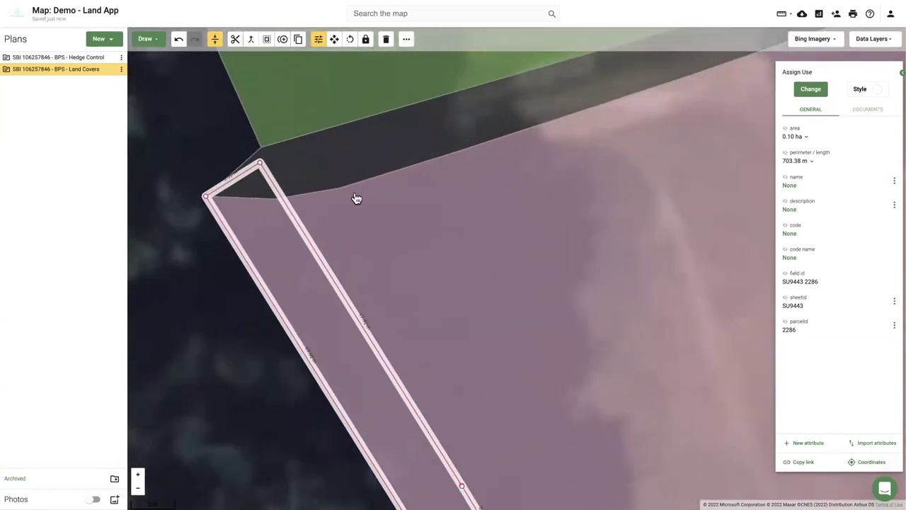
click(354, 160)
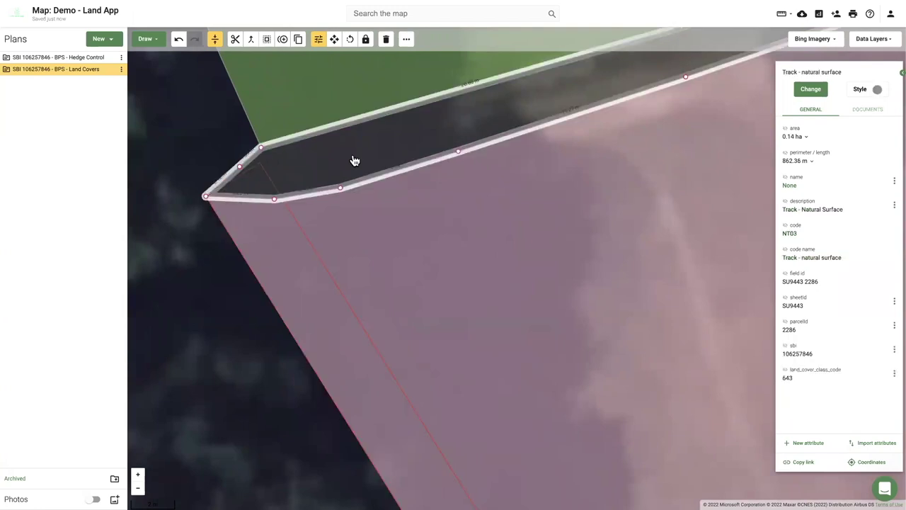
click(294, 248)
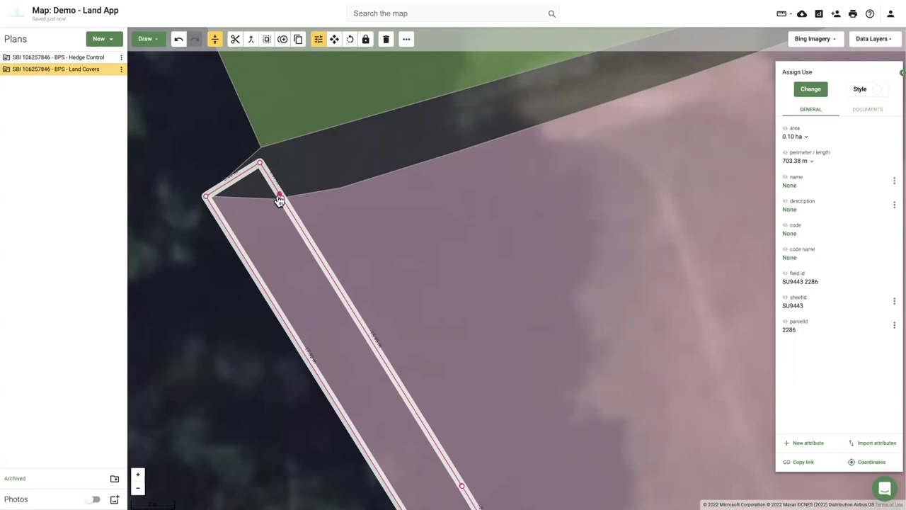
drag(261, 164, 275, 199)
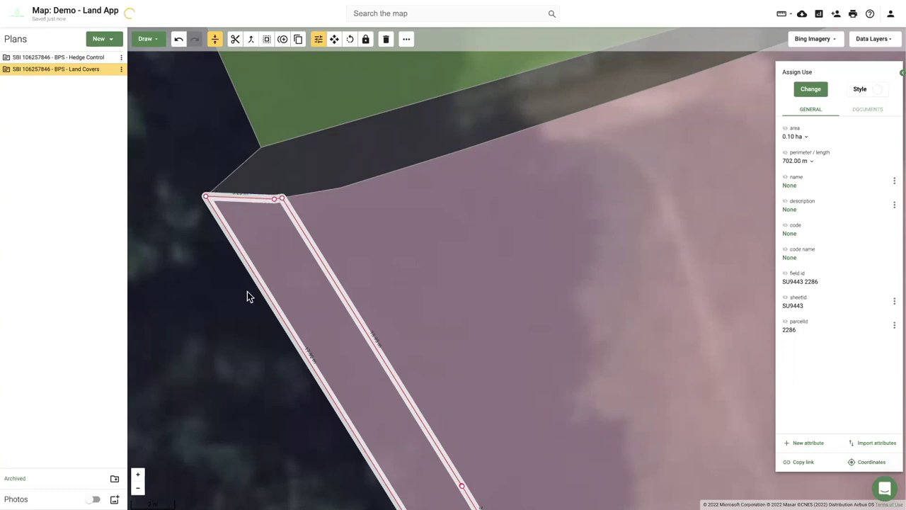
click(362, 161)
click(225, 328)
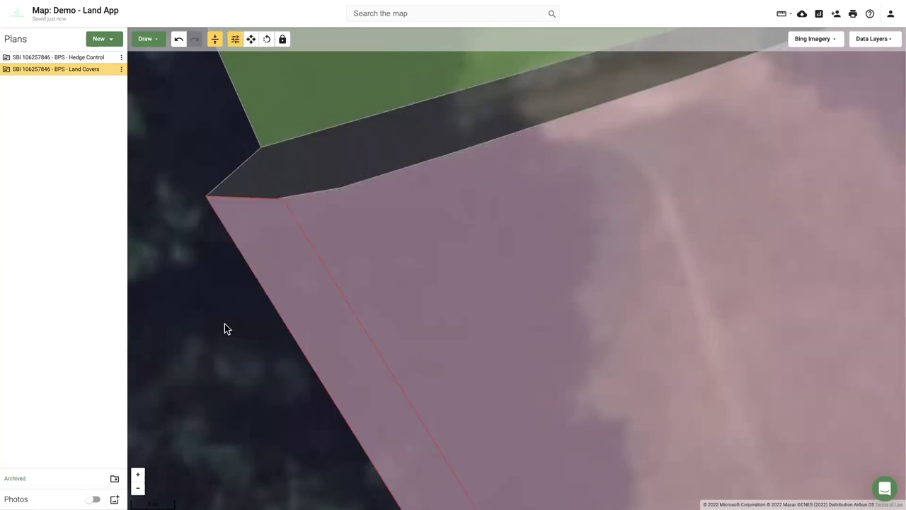
click(179, 39)
Subtract the natural-surface track polygon from the overlapping hedge strip using Buffer's Subtract option.
click(309, 164)
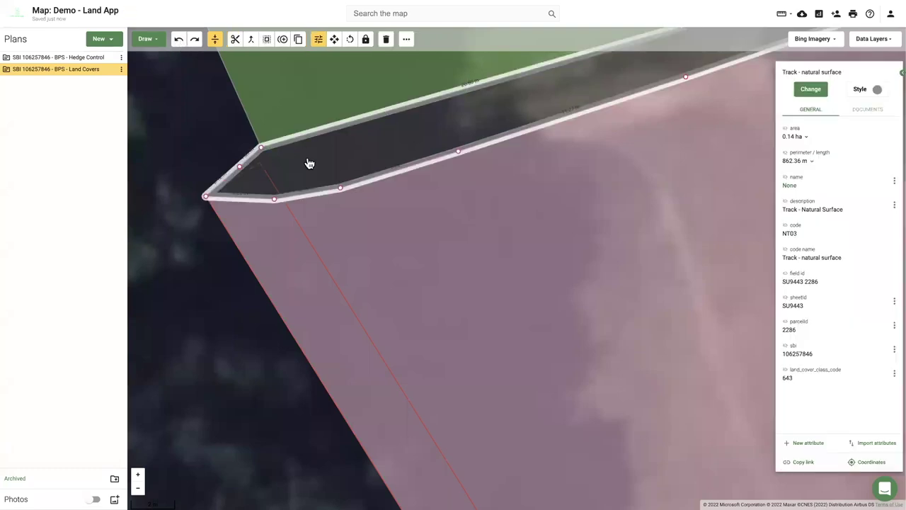
click(266, 39)
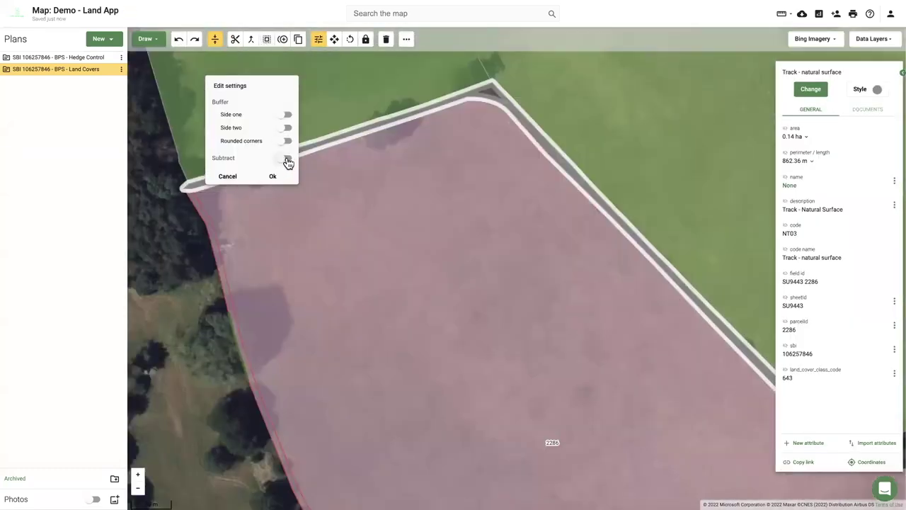
click(286, 158)
click(273, 176)
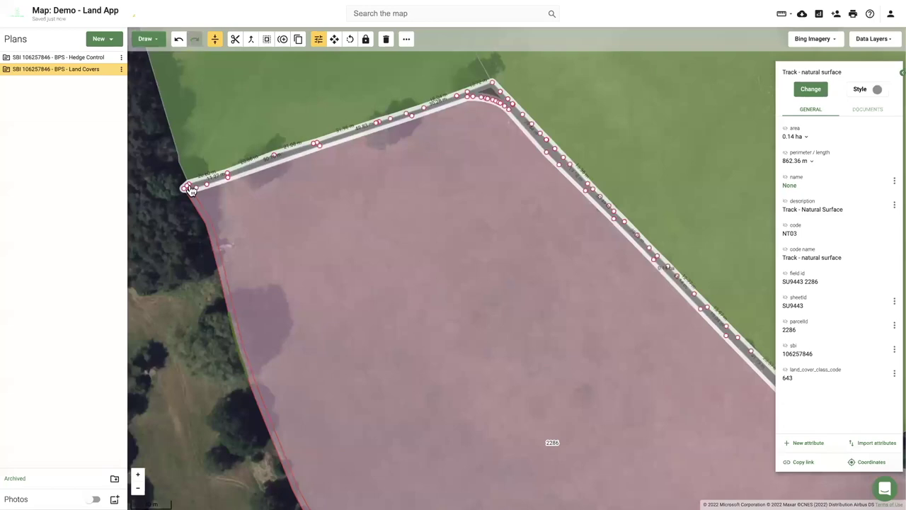
scroll(184, 195, up, 5)
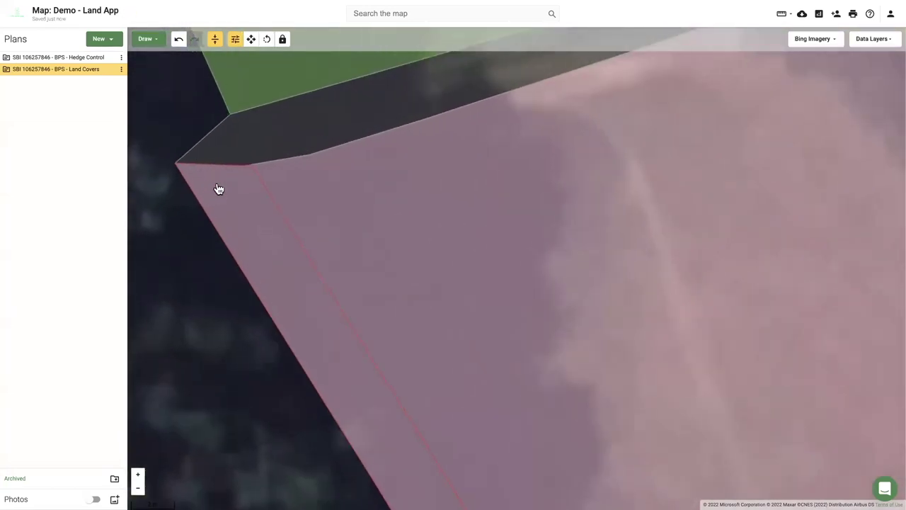
click(218, 189)
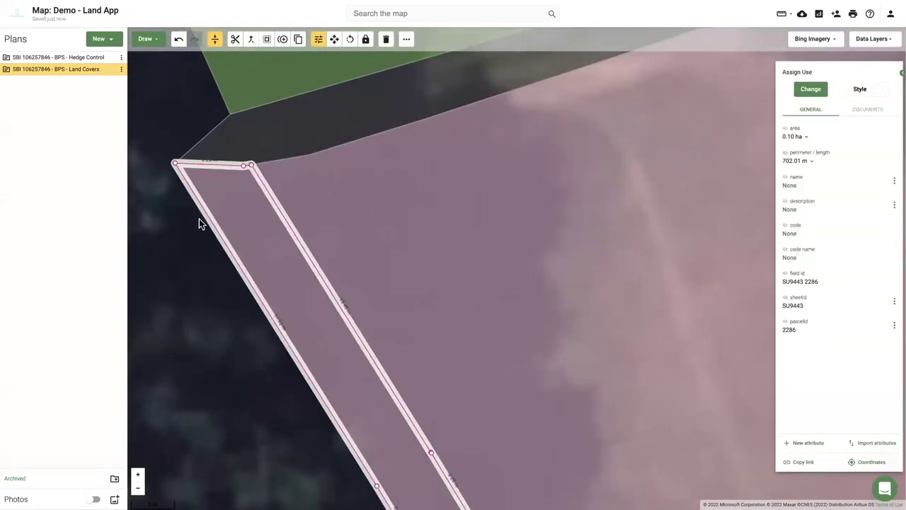
scroll(199, 220, down, 3)
scroll(196, 269, down, 5)
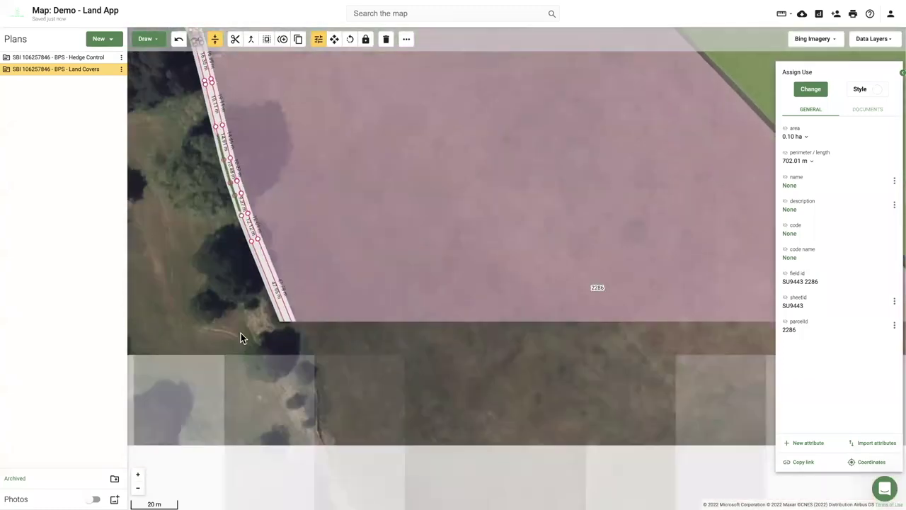
drag(240, 332, 360, 347)
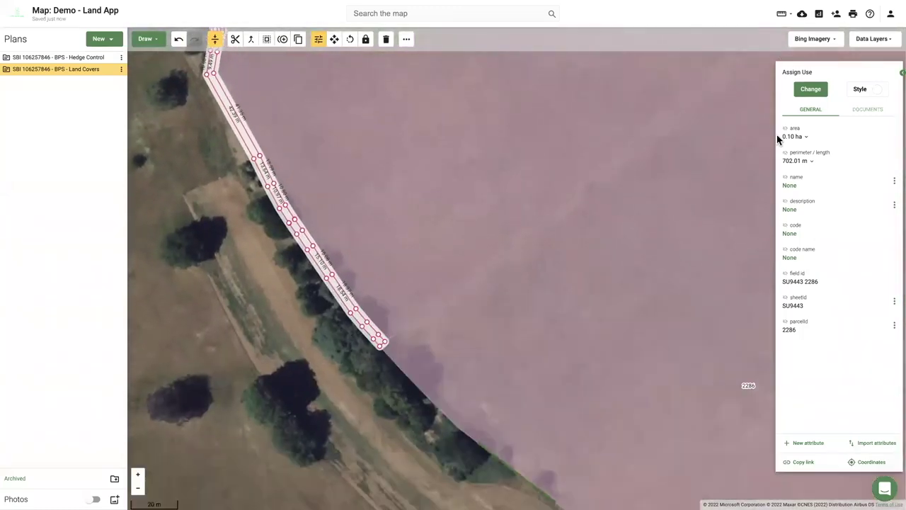
Recode the hedge strip as NA02: Ineligible area or feature via an 'ine' search.
click(813, 90)
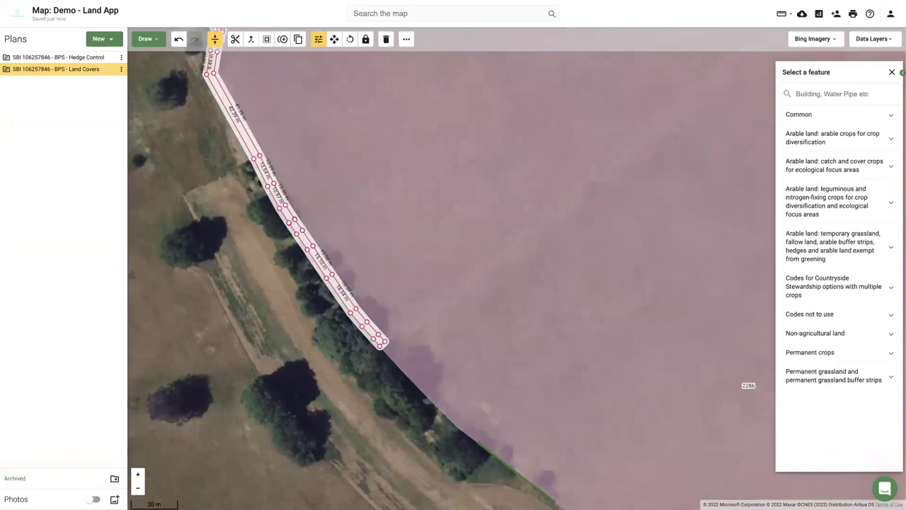
text(ine)
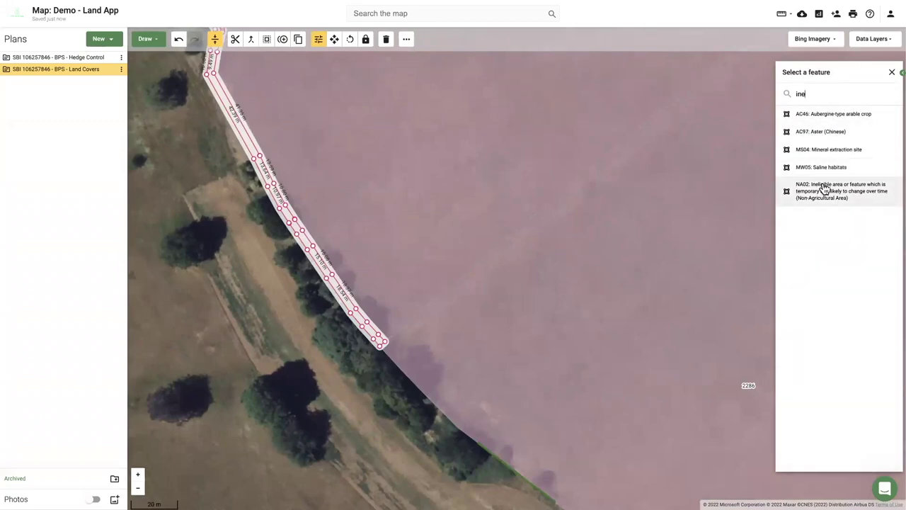
click(823, 187)
scroll(288, 268, down, 3)
scroll(281, 213, up, 5)
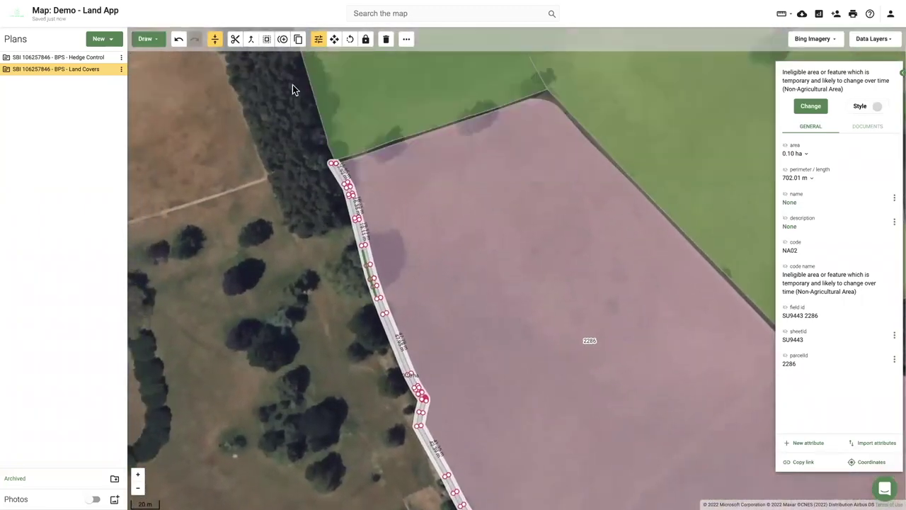
click(267, 39)
click(284, 158)
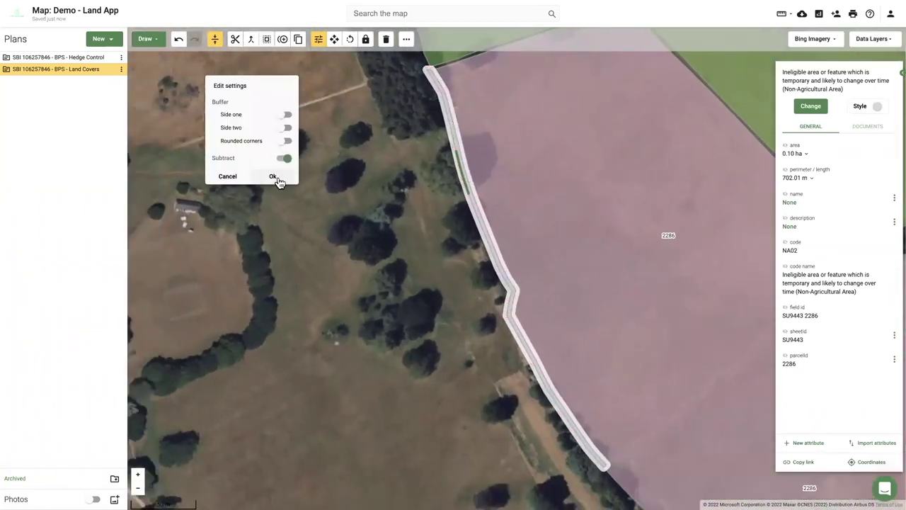
Cut the NA02 strip from field 2286 and check it now reads 7.05 ha, LG11.
click(276, 178)
drag(423, 373, 250, 245)
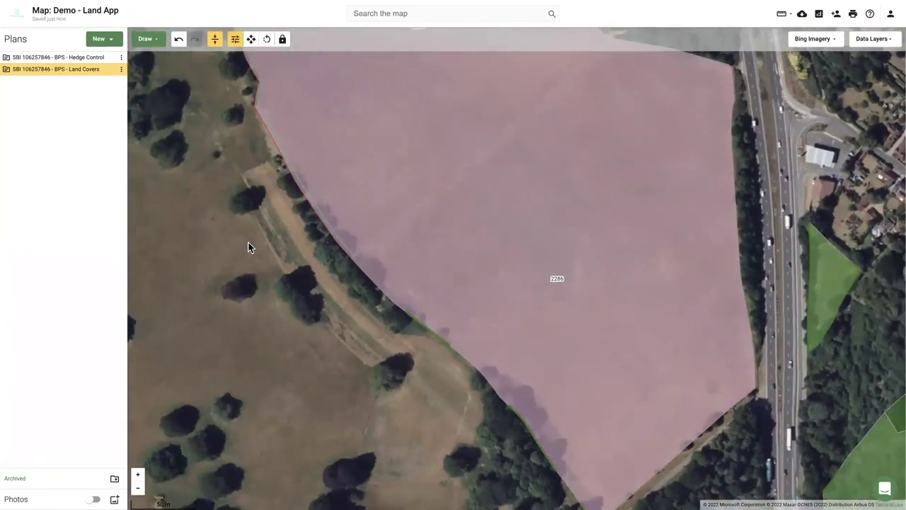
drag(356, 305, 287, 244)
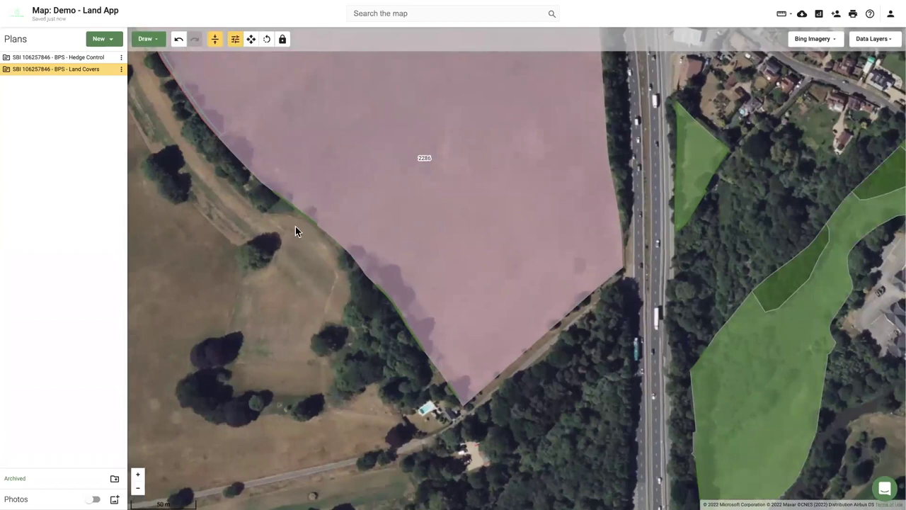
click(276, 163)
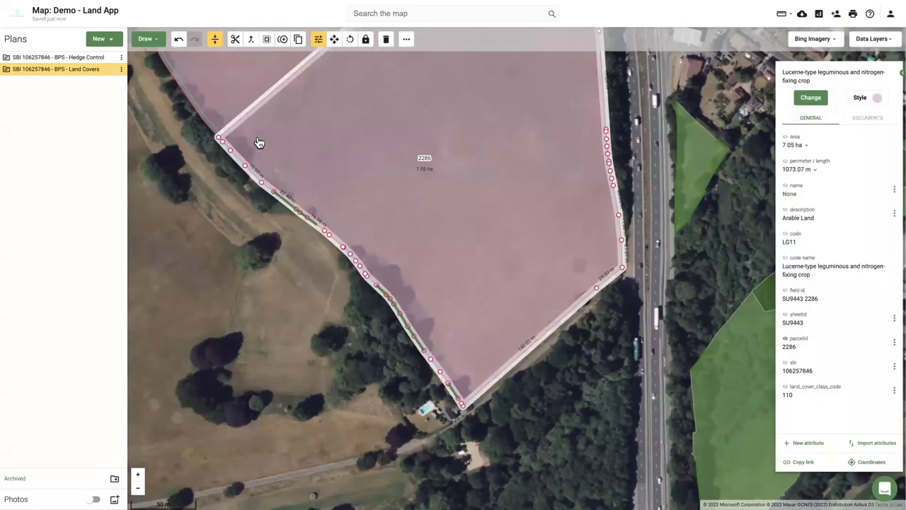
Draw a new hedge line along the field's south-western edge and buffer it one-sided with rounded corners.
click(145, 39)
click(193, 108)
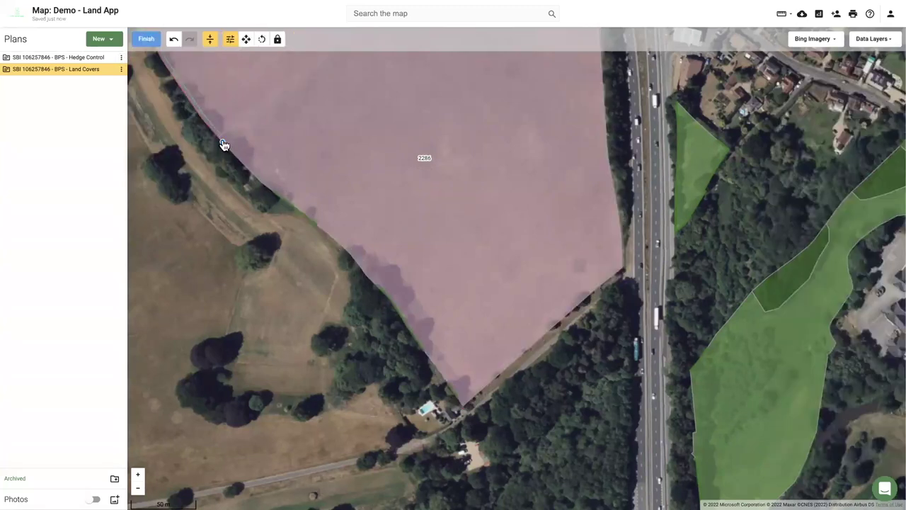
click(220, 139)
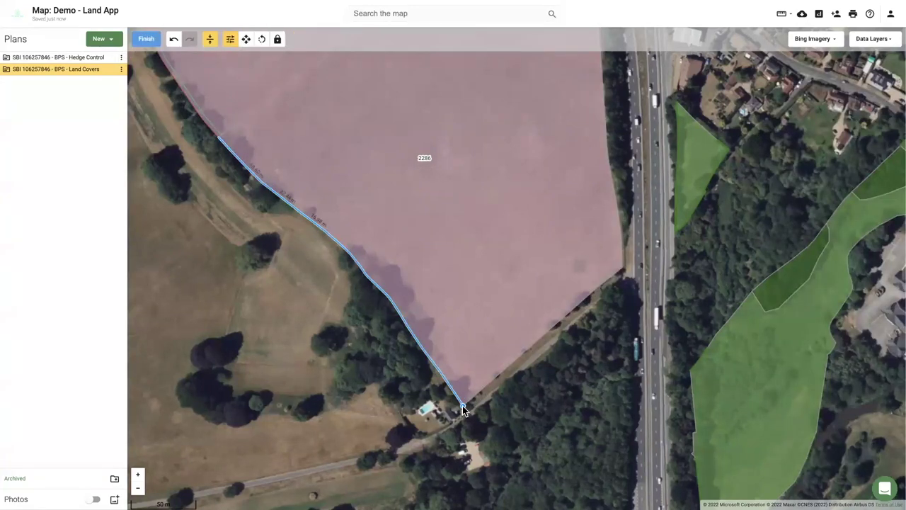
click(463, 408)
click(146, 39)
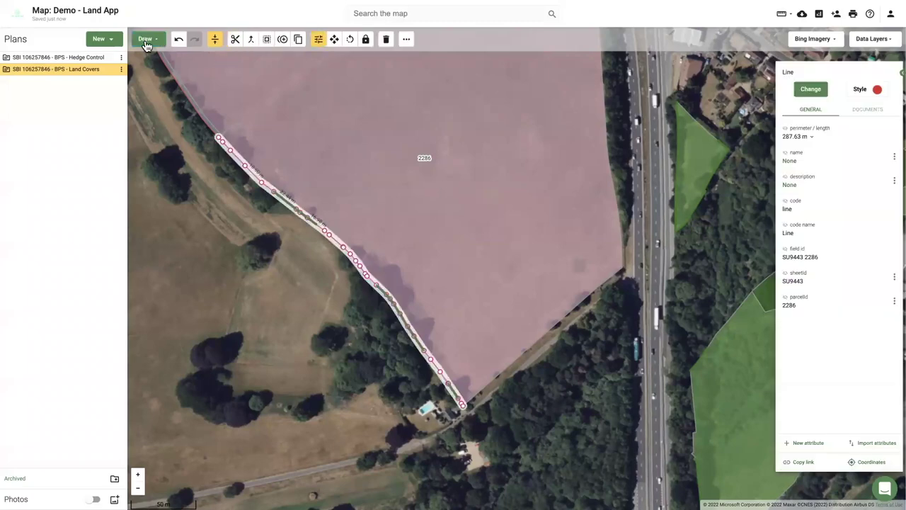
click(268, 41)
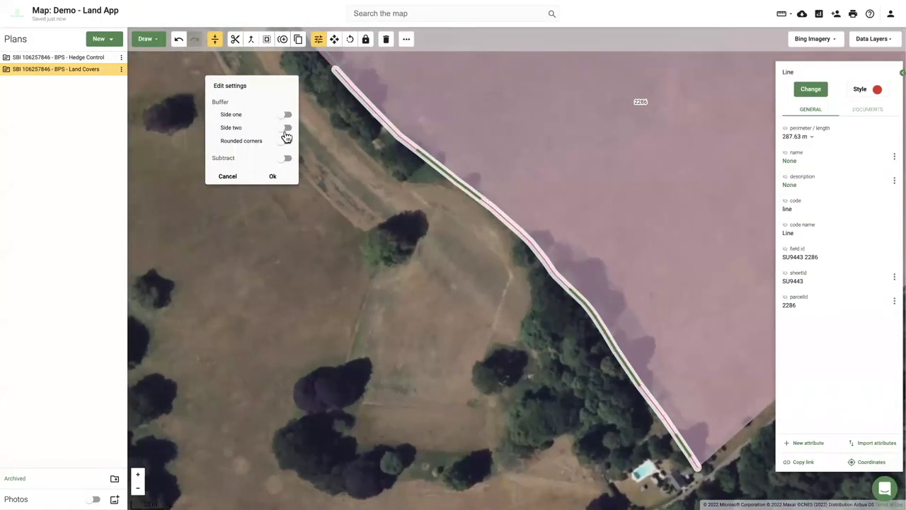
click(284, 115)
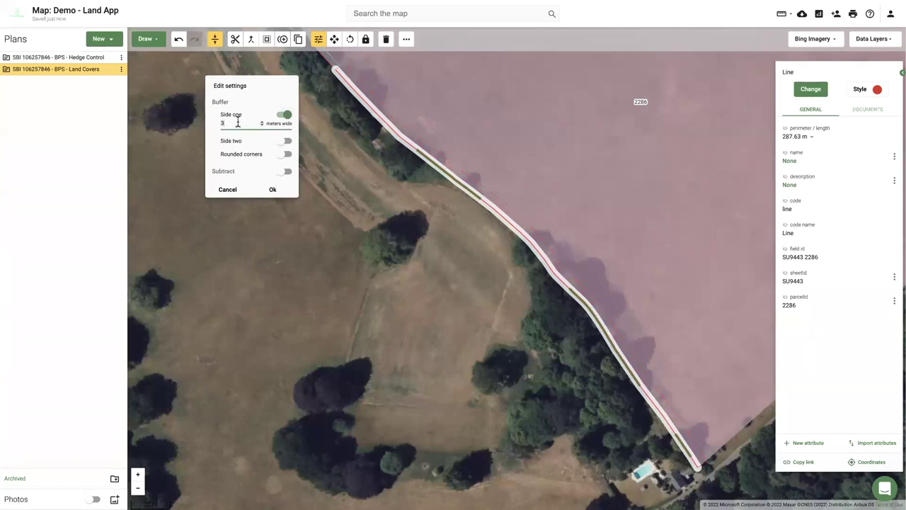
click(286, 154)
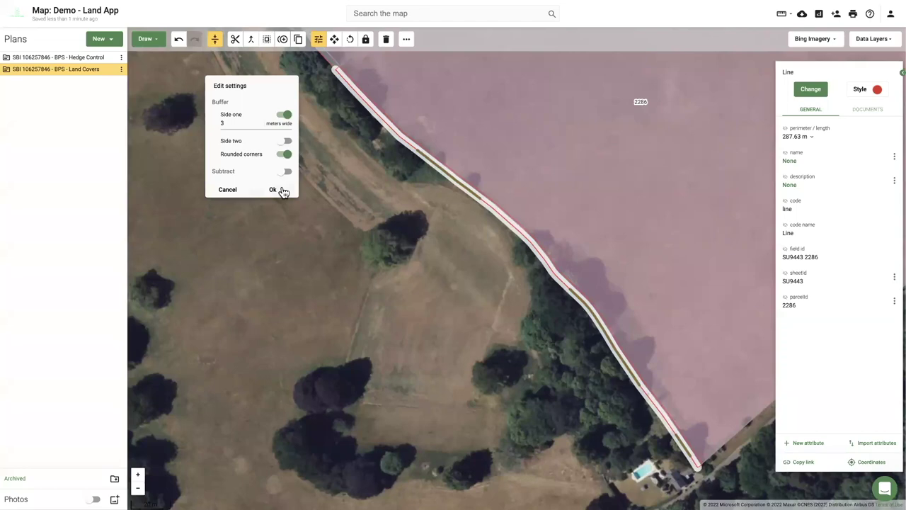
click(273, 189)
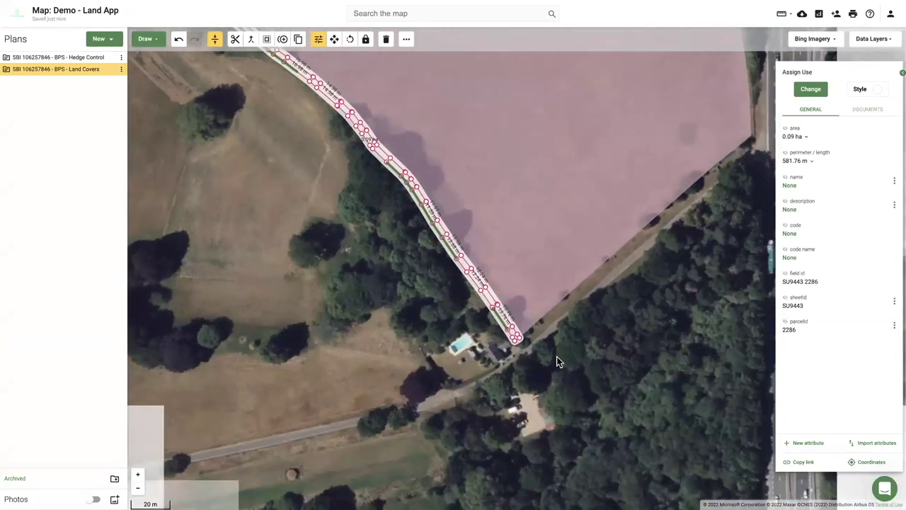
Drag the new strip's southern corner vertex into place.
scroll(376, 279, down, 3)
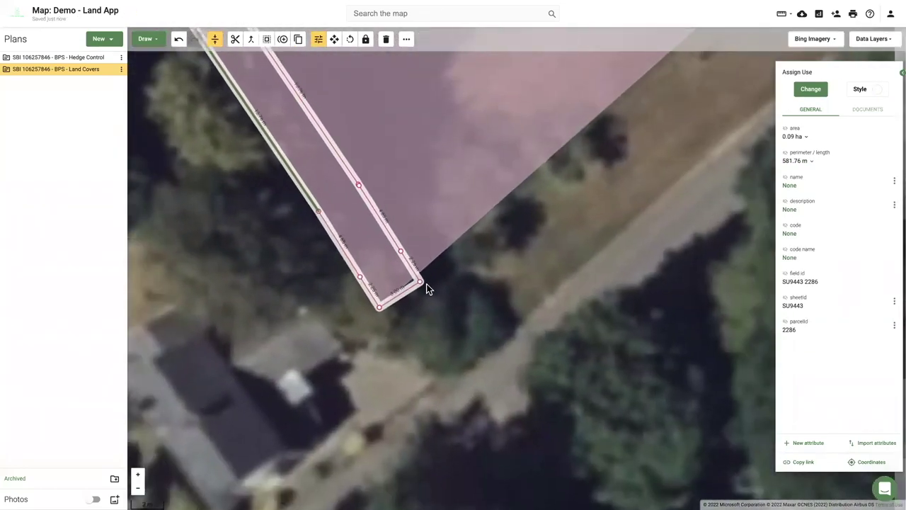
scroll(425, 289, down, 2)
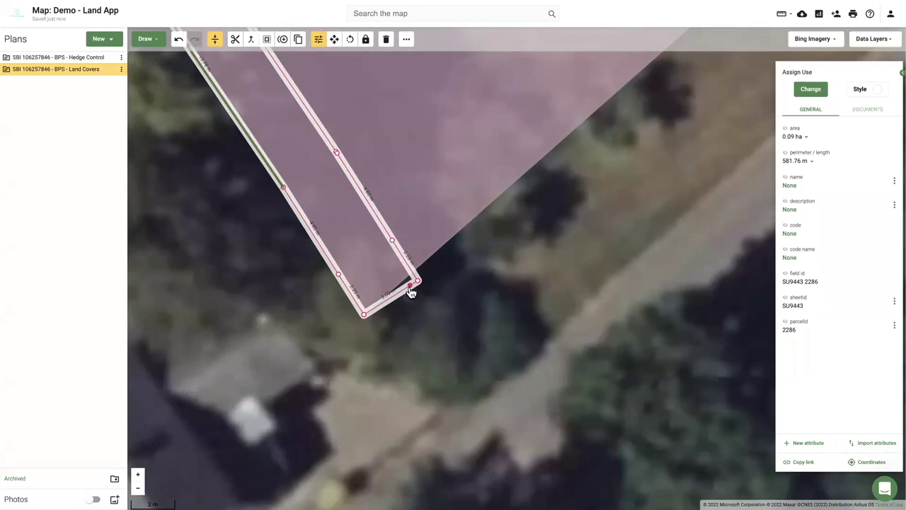
drag(410, 293, 414, 276)
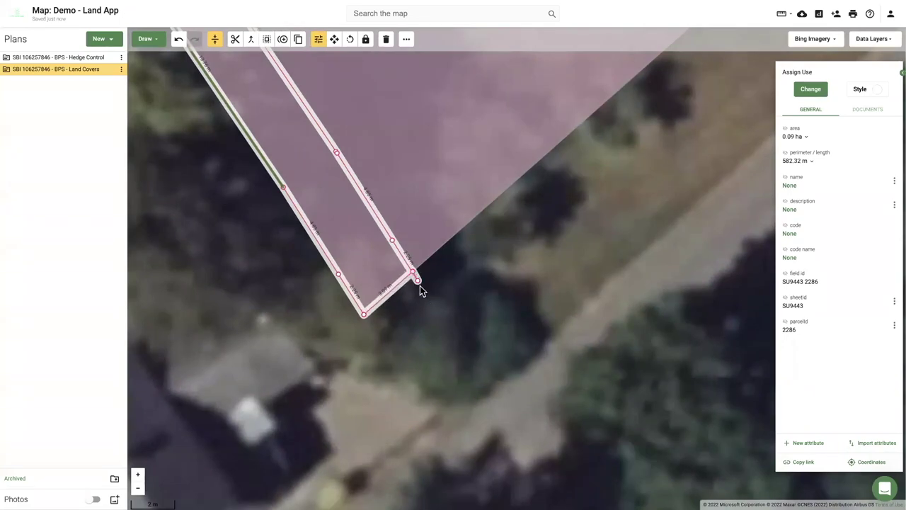
drag(418, 287, 417, 289)
scroll(417, 285, down, 3)
scroll(405, 286, up, 1)
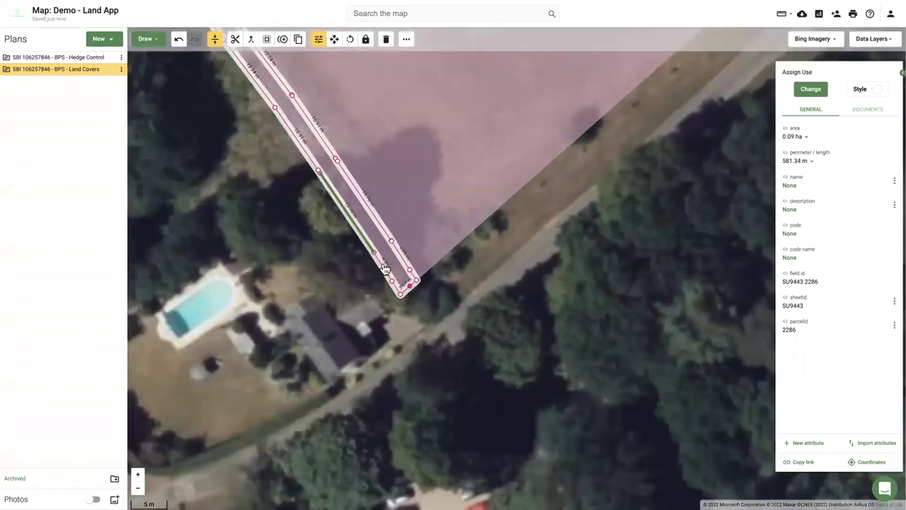
scroll(404, 286, down, 5)
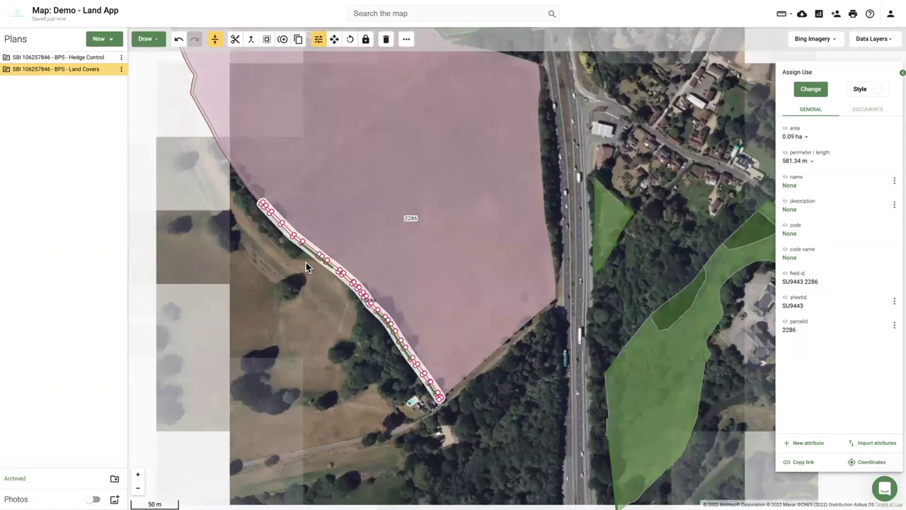
scroll(306, 262, up, 8)
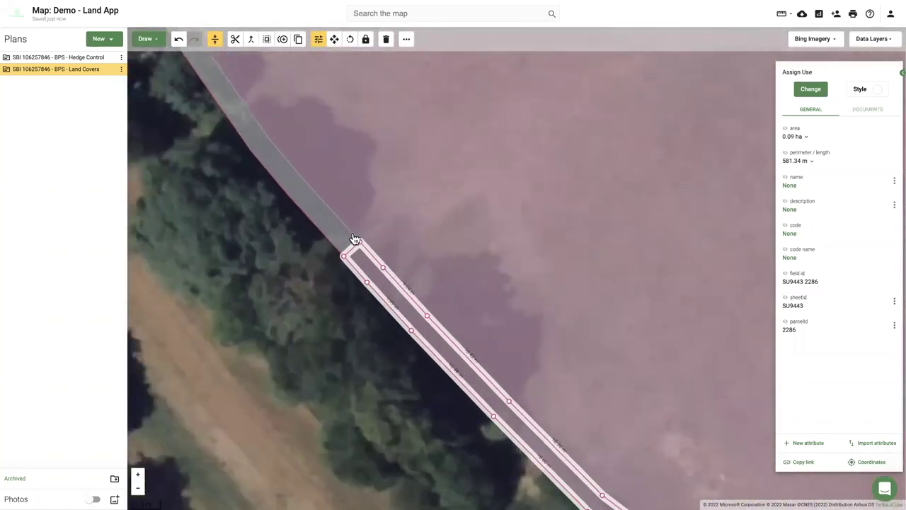
scroll(355, 239, up, 2)
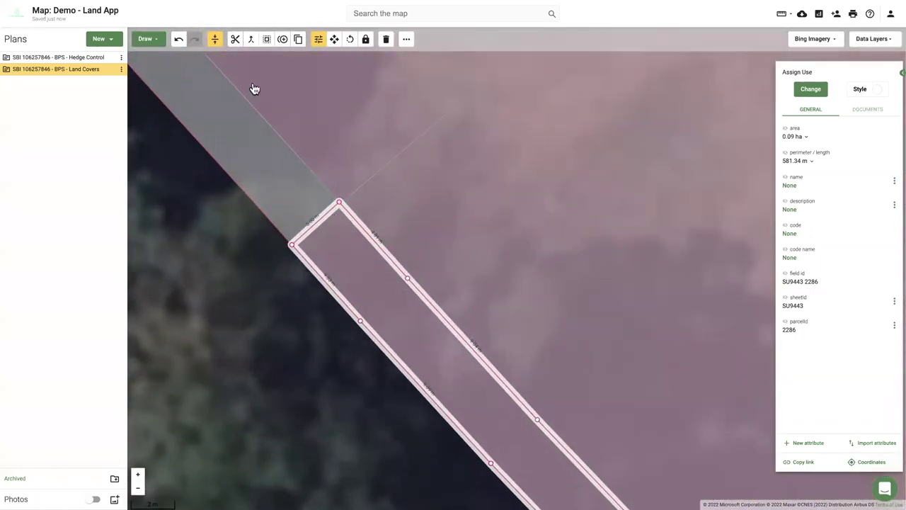
Subtract the new hedge strip from field 2286 via the Buffer tool.
click(266, 39)
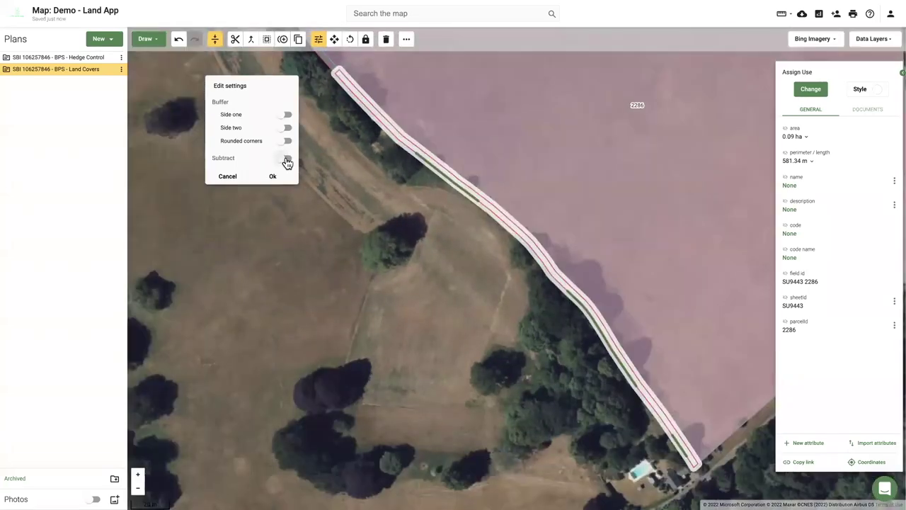
click(286, 159)
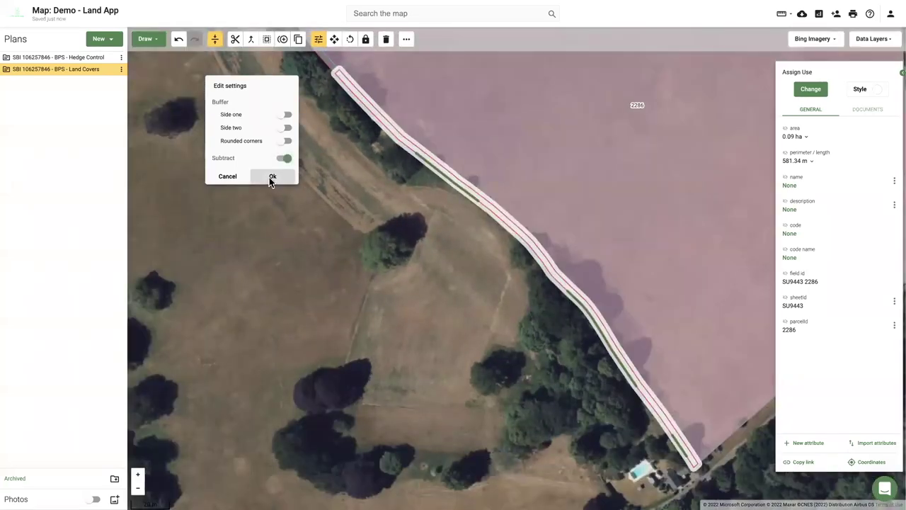
click(271, 177)
scroll(409, 153, up, 3)
Code the new strip as NA02 ineligible area using a 'hed' search.
click(673, 148)
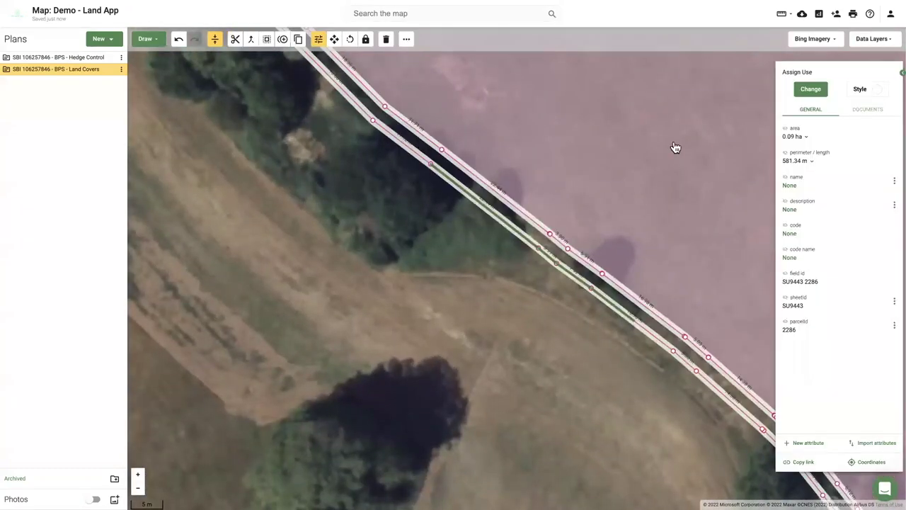
click(816, 92)
text(hed)
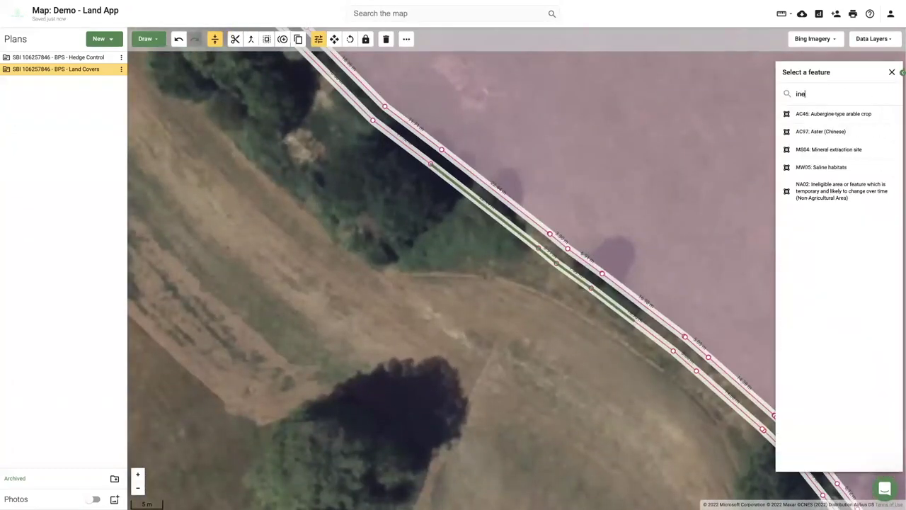
click(817, 186)
click(412, 269)
scroll(396, 270, down, 5)
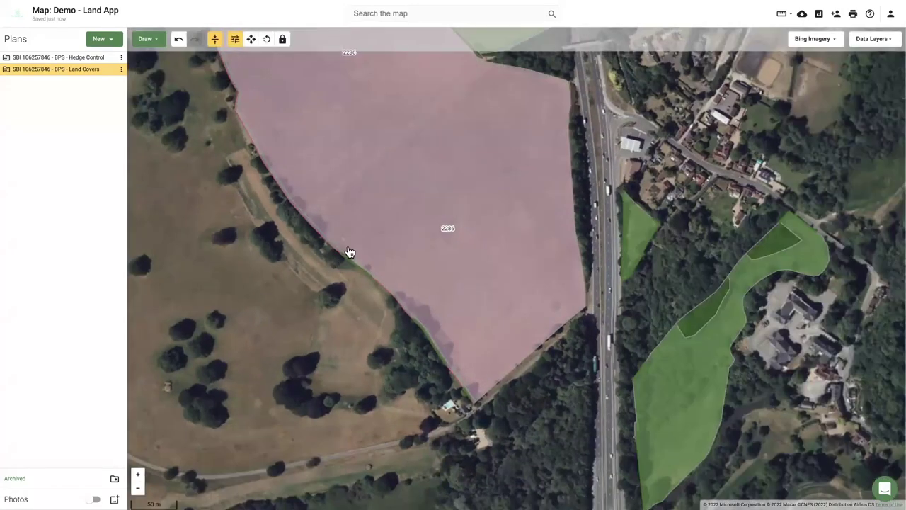
Hide the Hedge Control plan and toggle Land Covers off and back on to refresh its fields.
scroll(464, 256, up, 1)
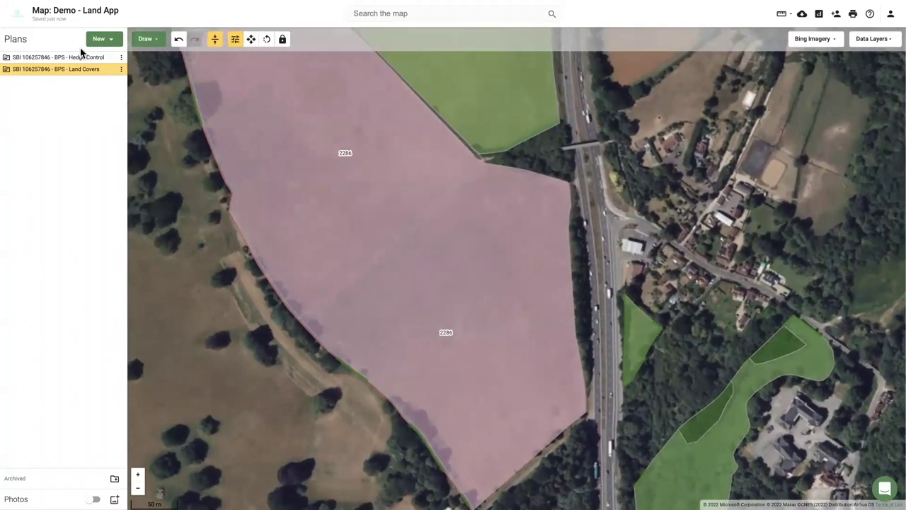
click(110, 58)
click(110, 69)
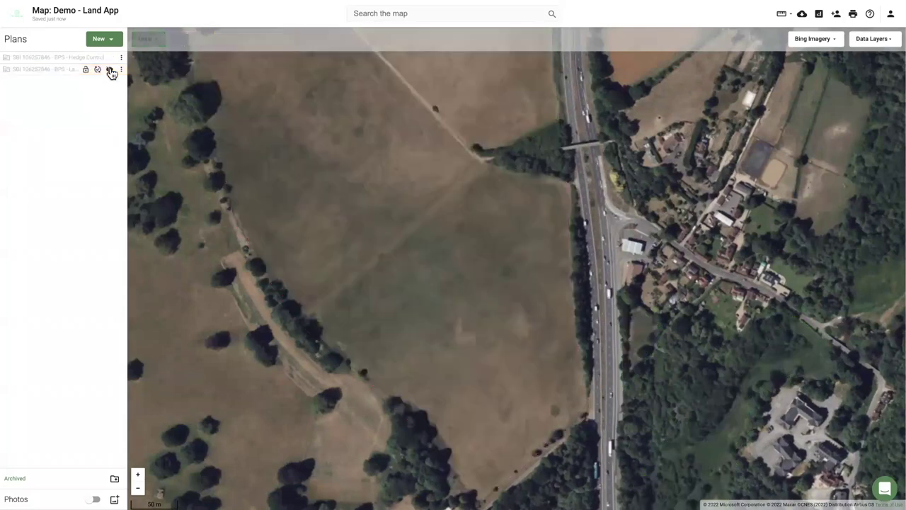
click(110, 70)
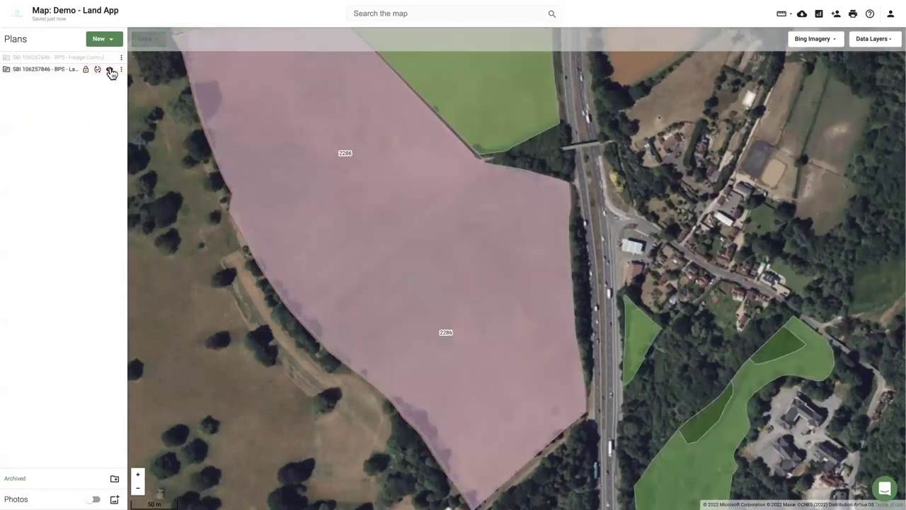
scroll(307, 178, down, 2)
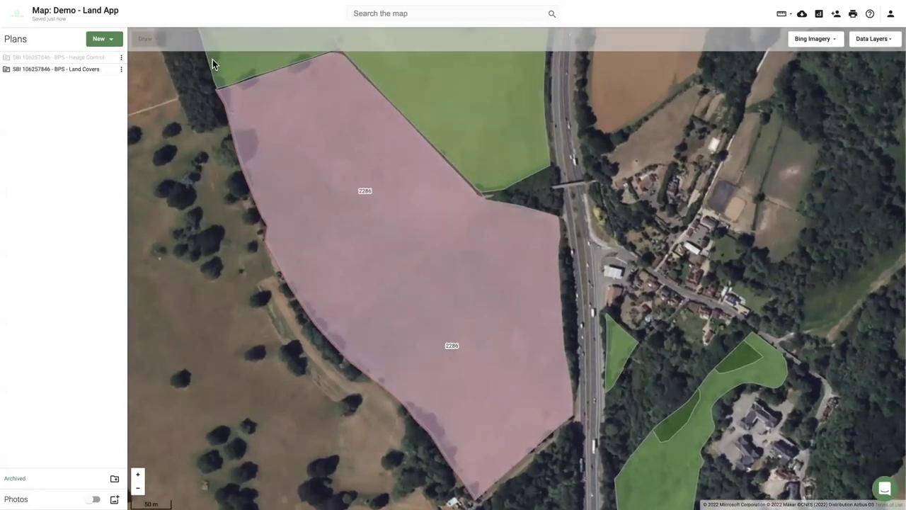
mouse_move(111, 74)
click(110, 71)
click(110, 70)
click(122, 71)
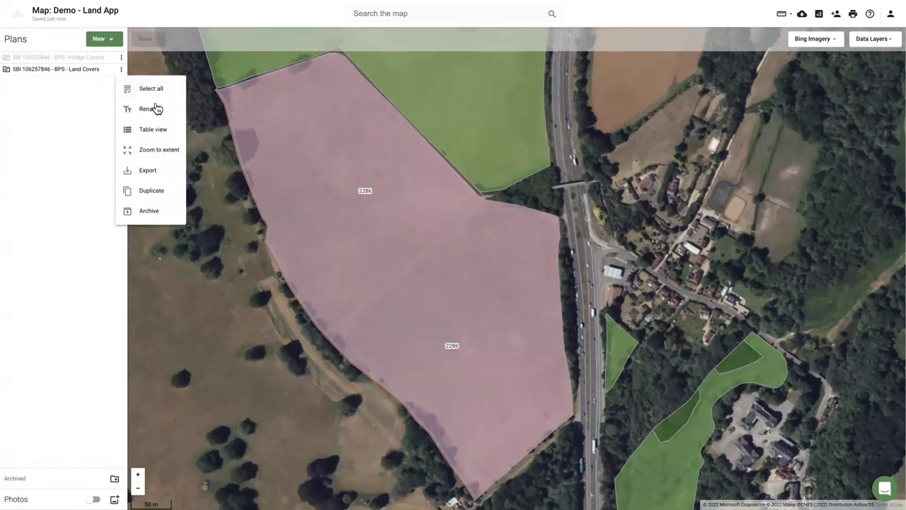
Duplicate Land Covers as a Baseline Habitat Assessment plan named 'BPS to UKHAB' and create it.
click(165, 193)
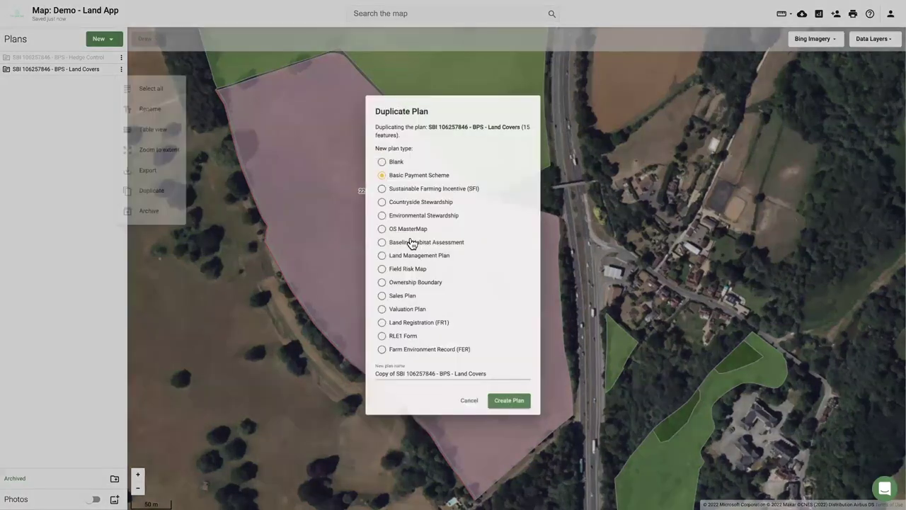
click(379, 241)
click(422, 377)
key(ctrl+a)
text(B)
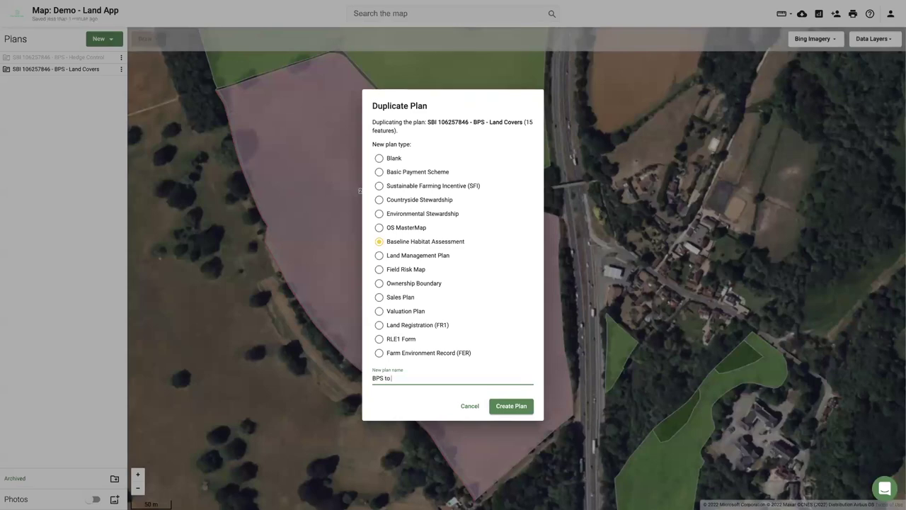
click(507, 408)
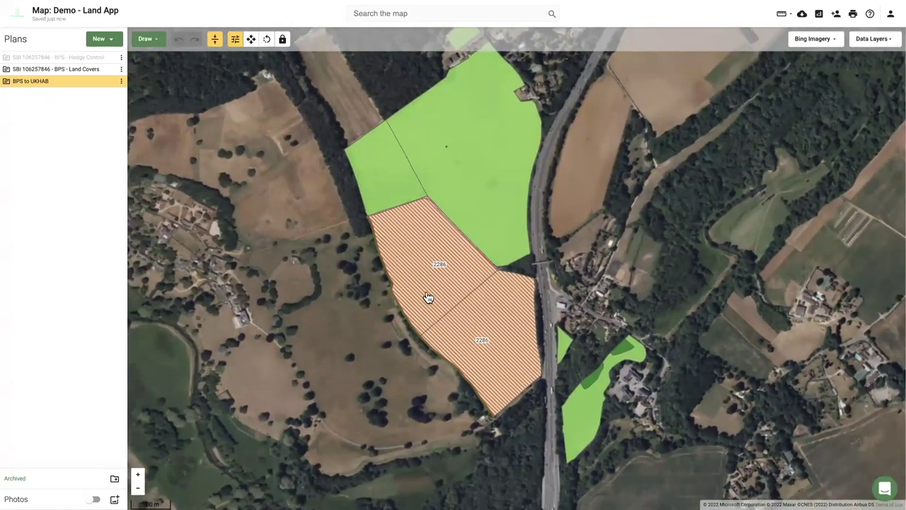
Check the upper and lower 2286 fields' codes show Legume-rich ley, then deselect.
click(428, 297)
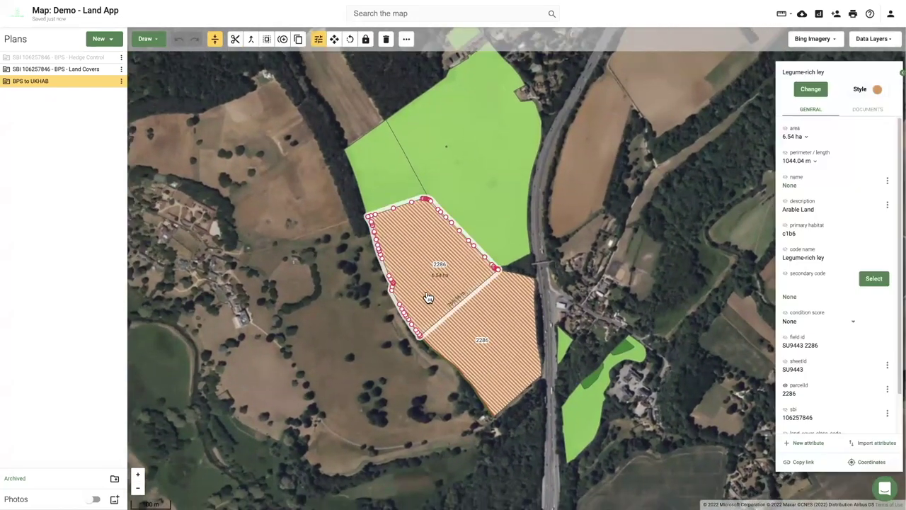
click(484, 334)
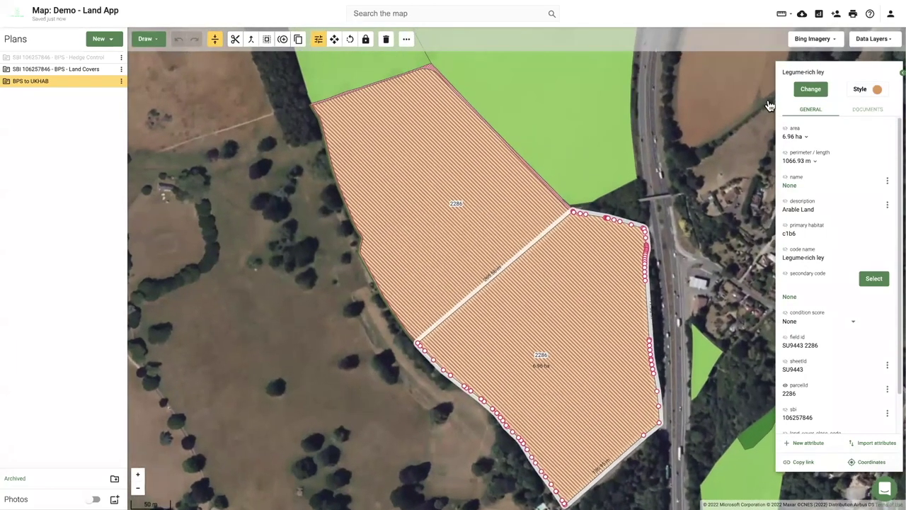
click(448, 306)
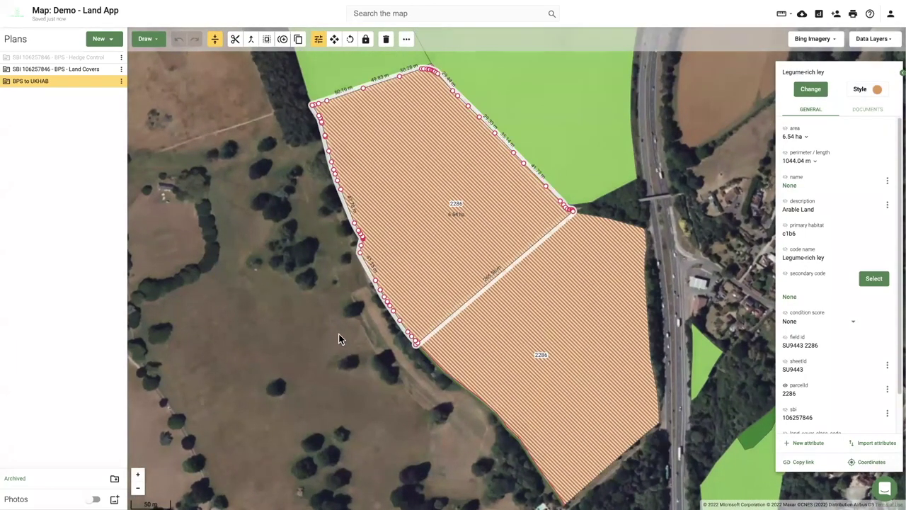
click(339, 338)
Zoom to the hedge and select the strip to view its empty habitat properties.
scroll(349, 342, up, 5)
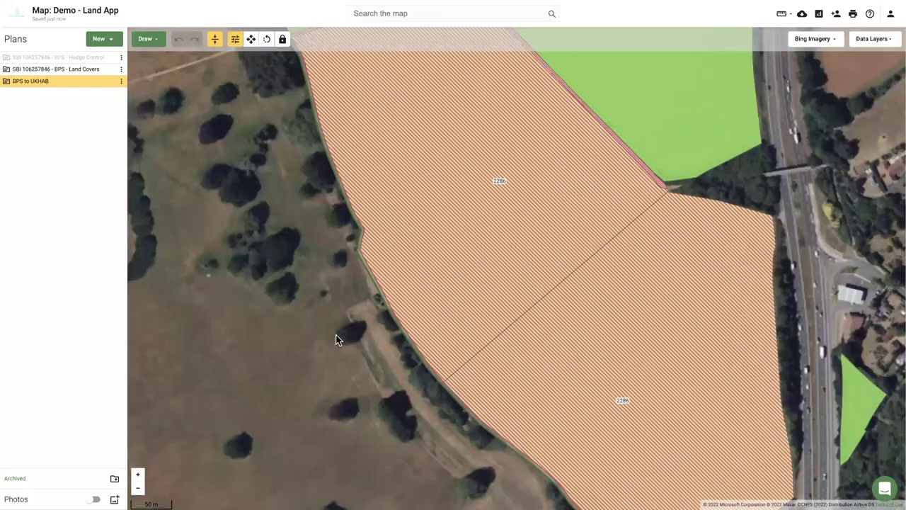
scroll(345, 358, up, 1)
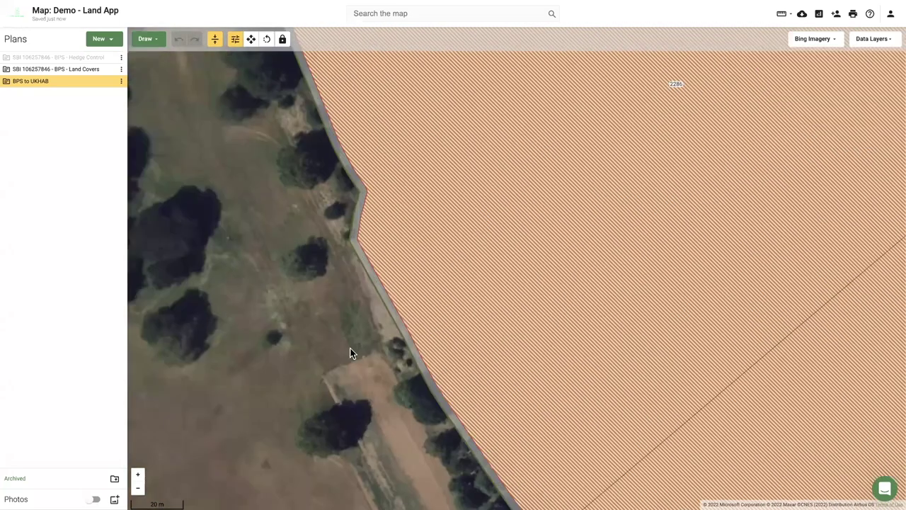
scroll(354, 335, down, 1)
scroll(349, 333, down, 3)
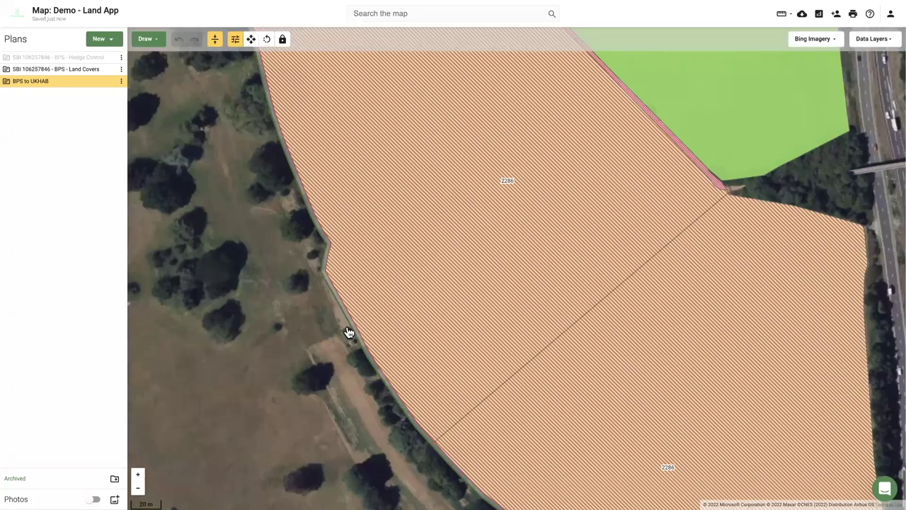
scroll(348, 333, up, 1)
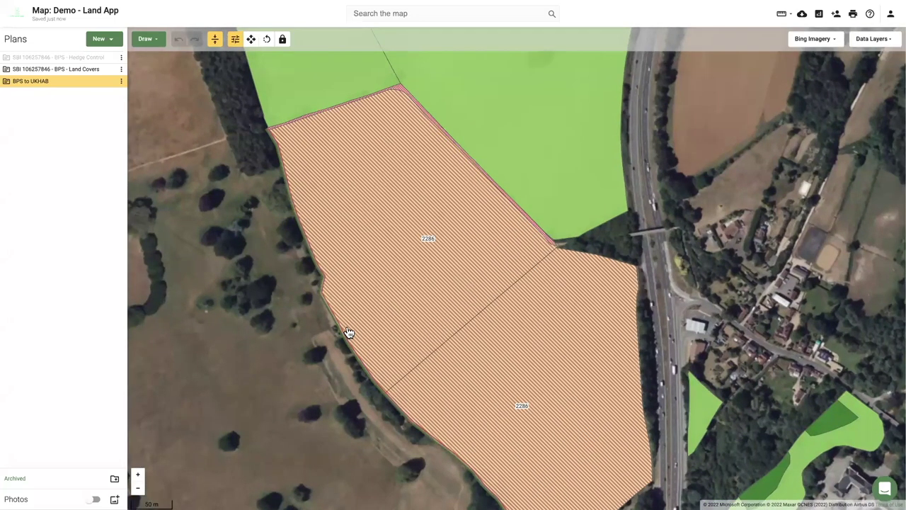
scroll(349, 332, up, 2)
scroll(349, 333, up, 1)
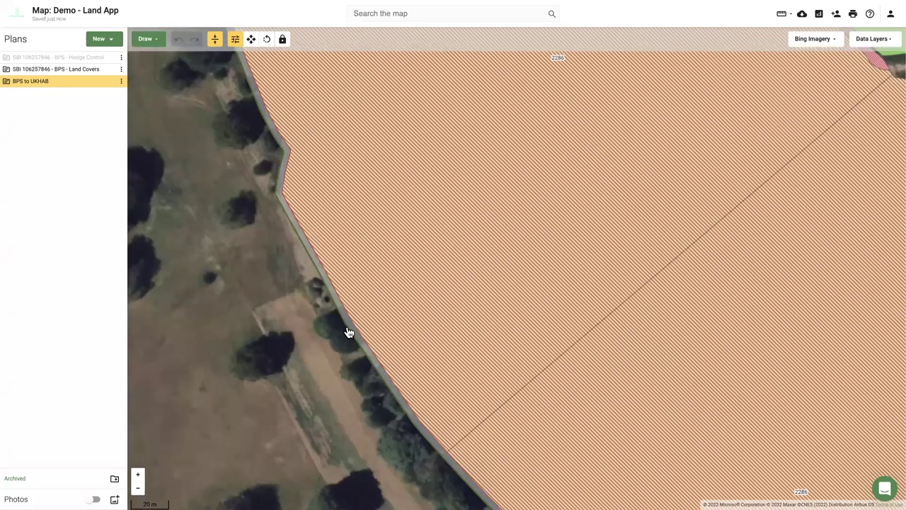
scroll(349, 333, up, 2)
click(349, 332)
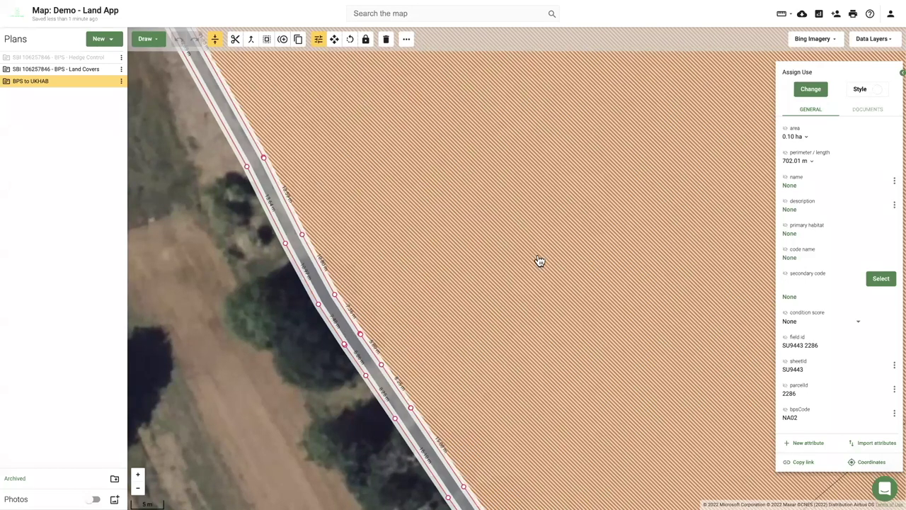
Give the hedge strip primary habitat g1c Bracken with secondary code 11: Scattered trees.
click(811, 90)
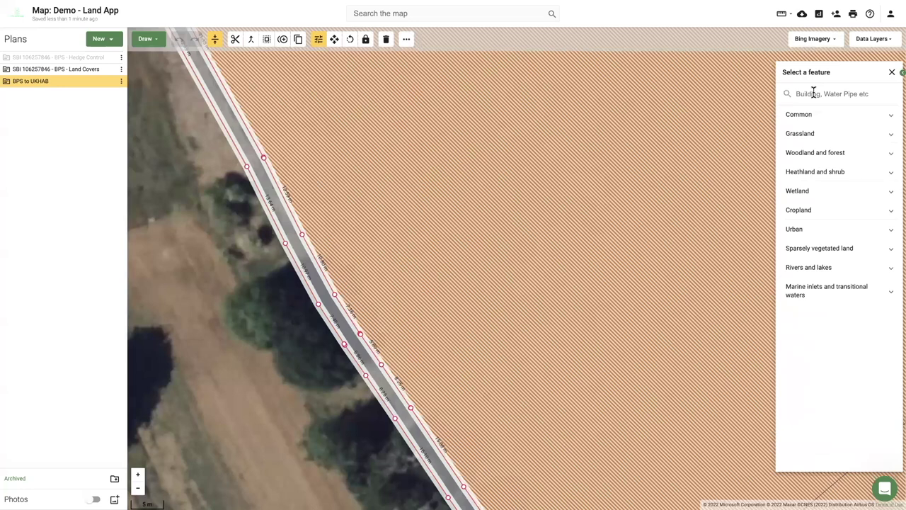
text(brack)
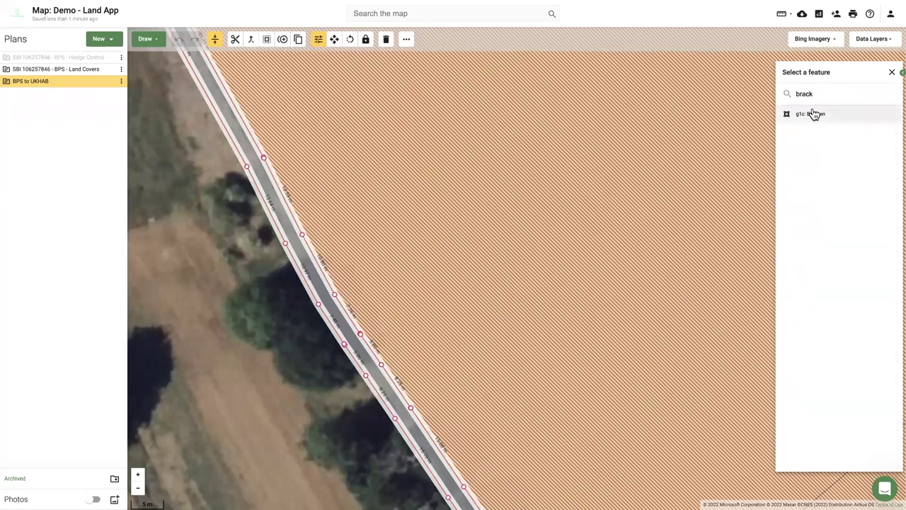
click(814, 115)
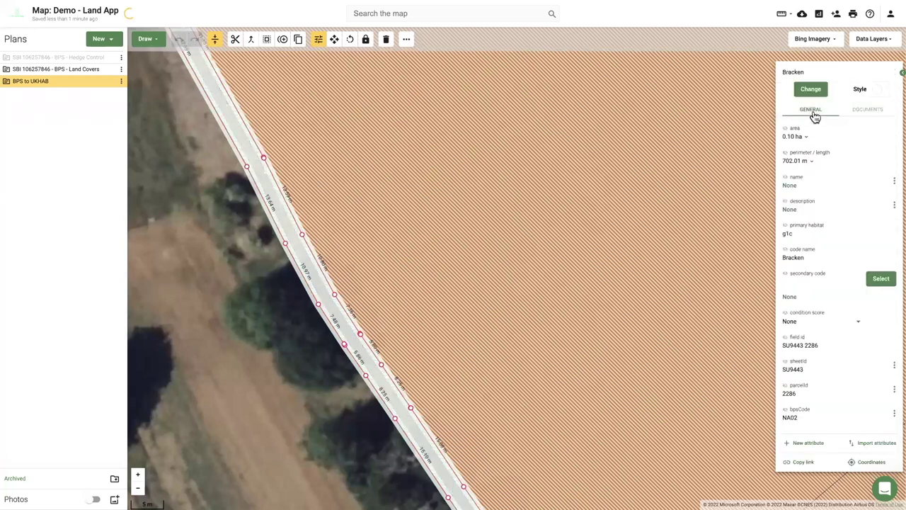
click(881, 279)
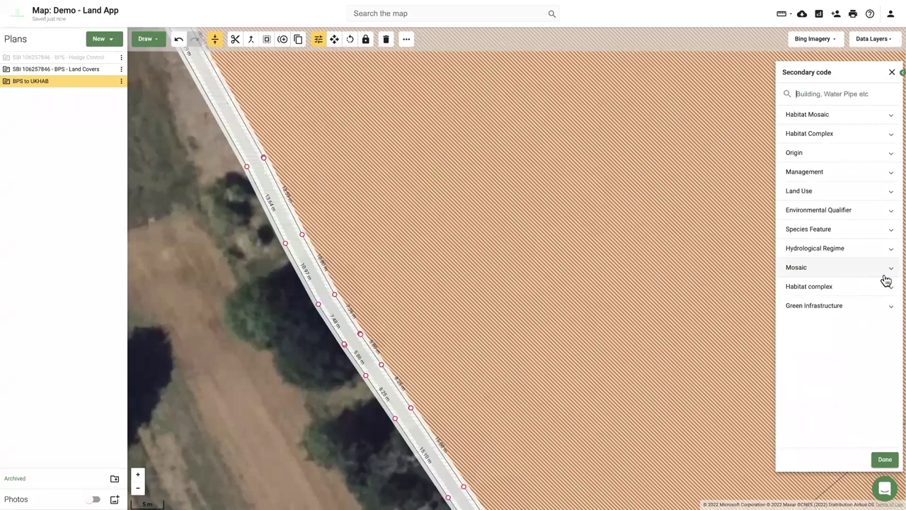
text(scat)
click(786, 132)
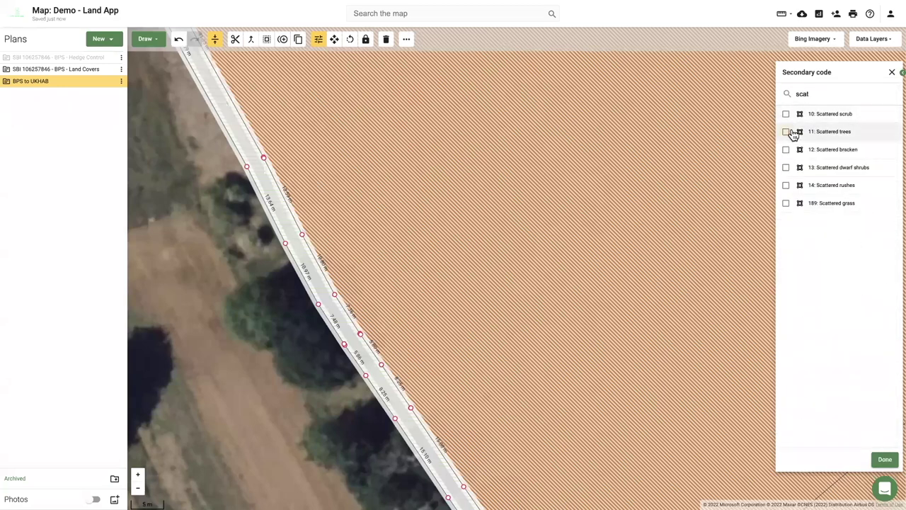
click(883, 461)
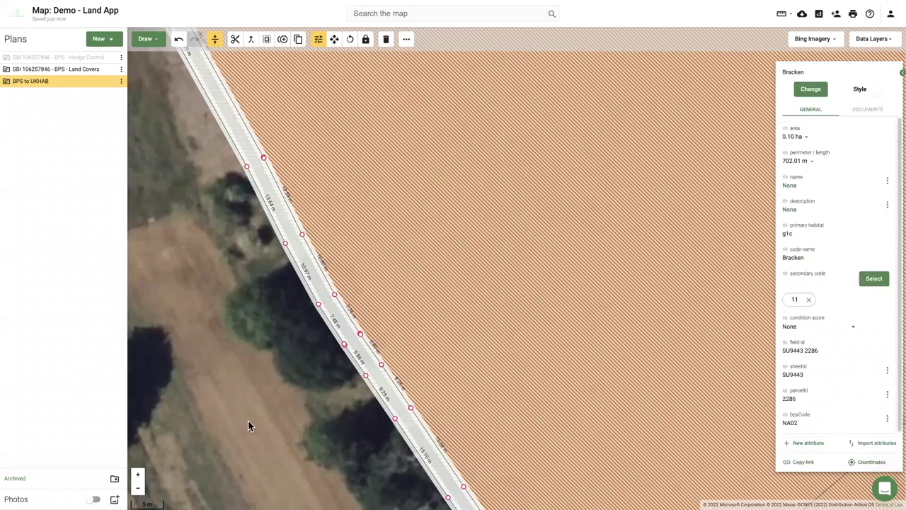
click(248, 419)
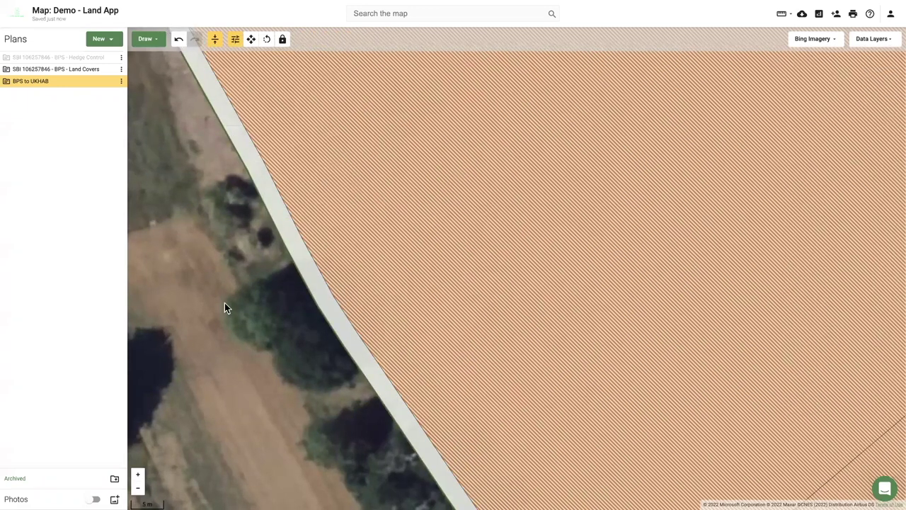
scroll(225, 313, down, 2)
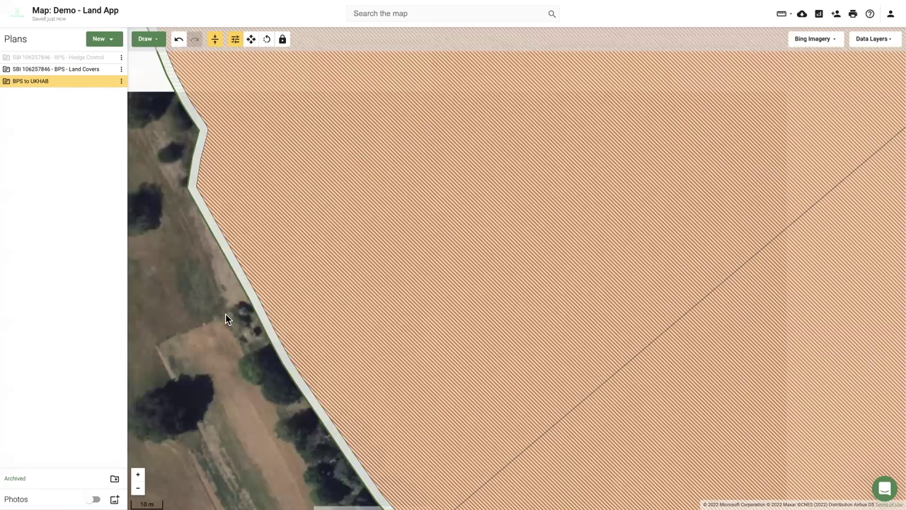
scroll(226, 313, down, 1)
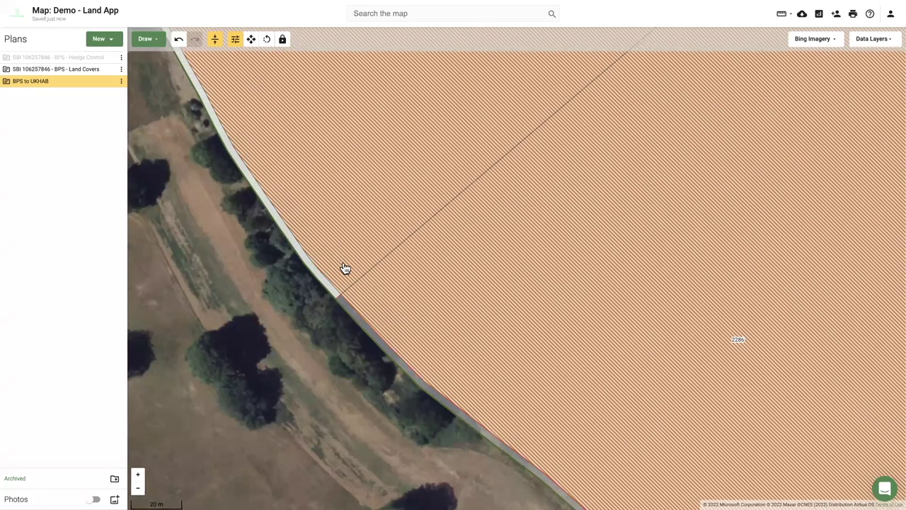
Merge the two Bracken hedge strips into one feature, then deselect and pan across the field.
click(345, 268)
scroll(344, 269, up, 1)
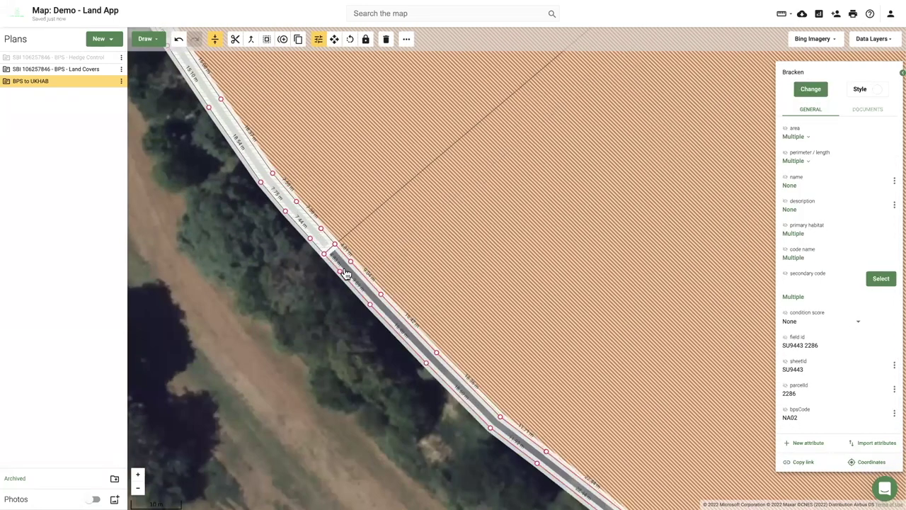
click(253, 42)
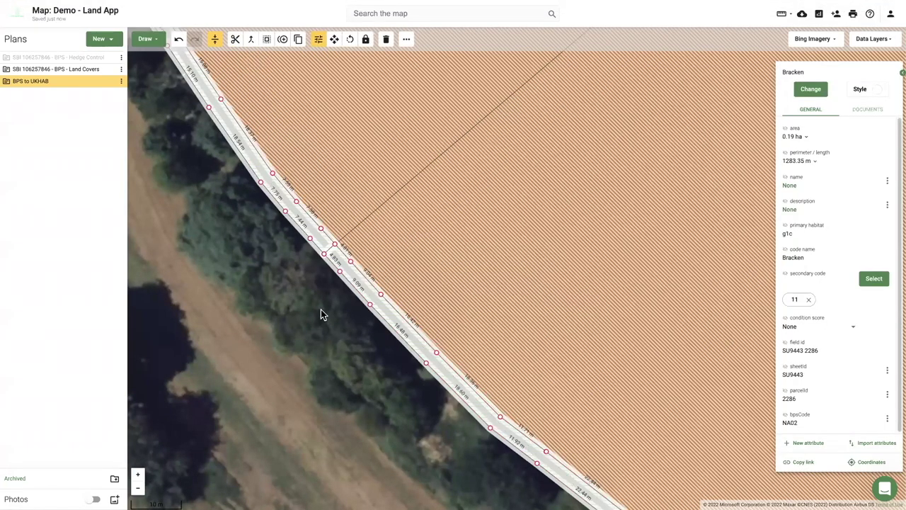
scroll(321, 312, down, 3)
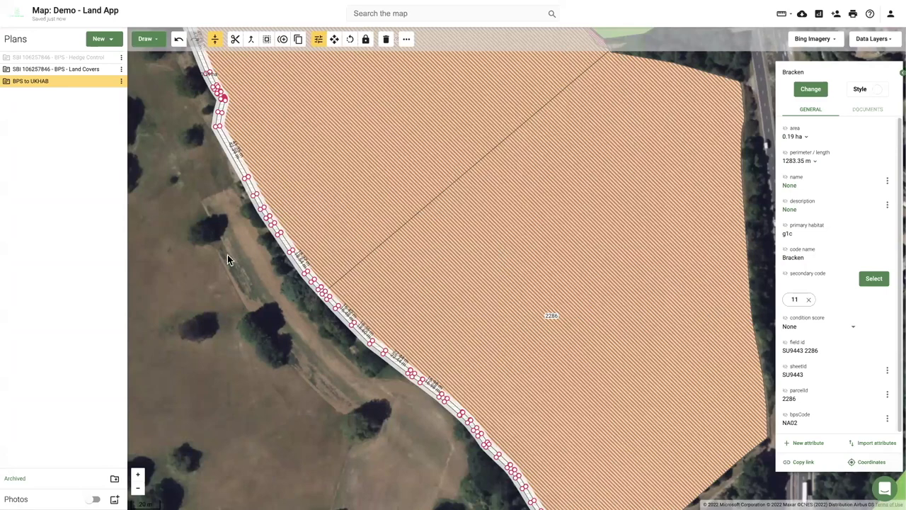
drag(249, 330, 258, 330)
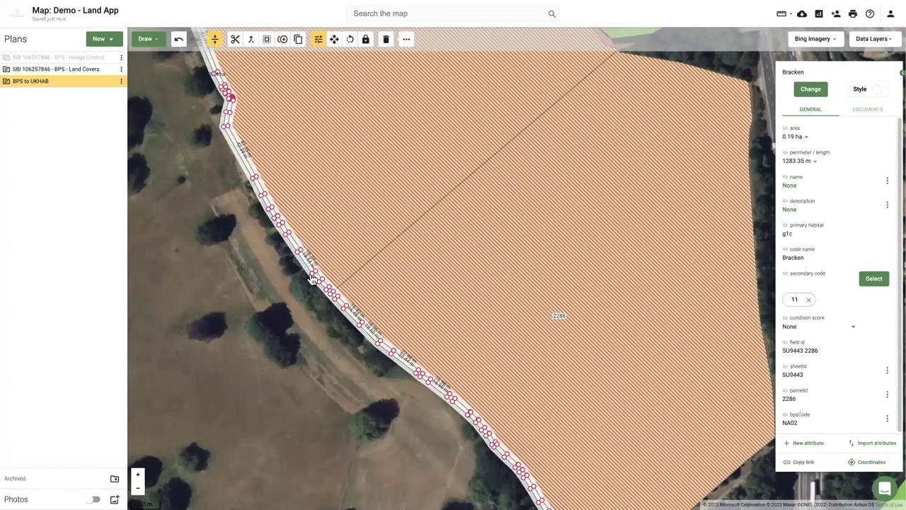
click(187, 257)
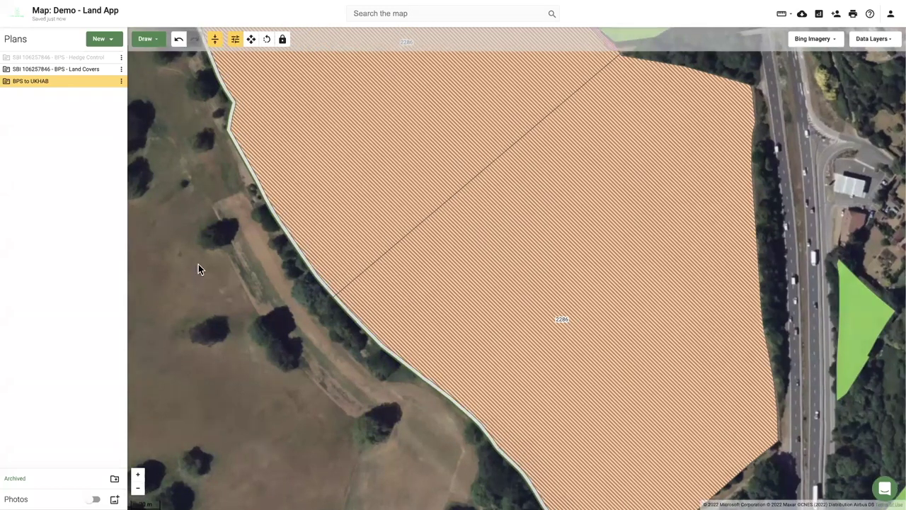
drag(199, 267, 210, 280)
scroll(392, 206, down, 5)
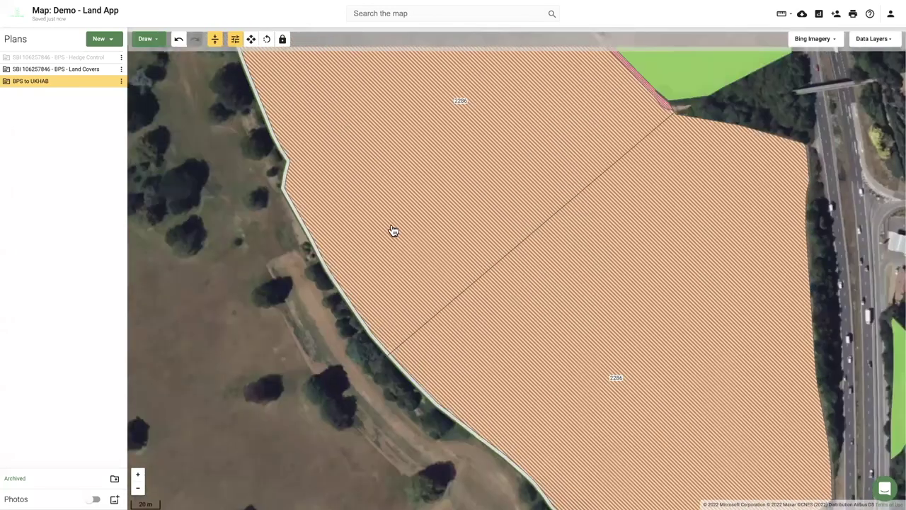
scroll(364, 238, left, 3)
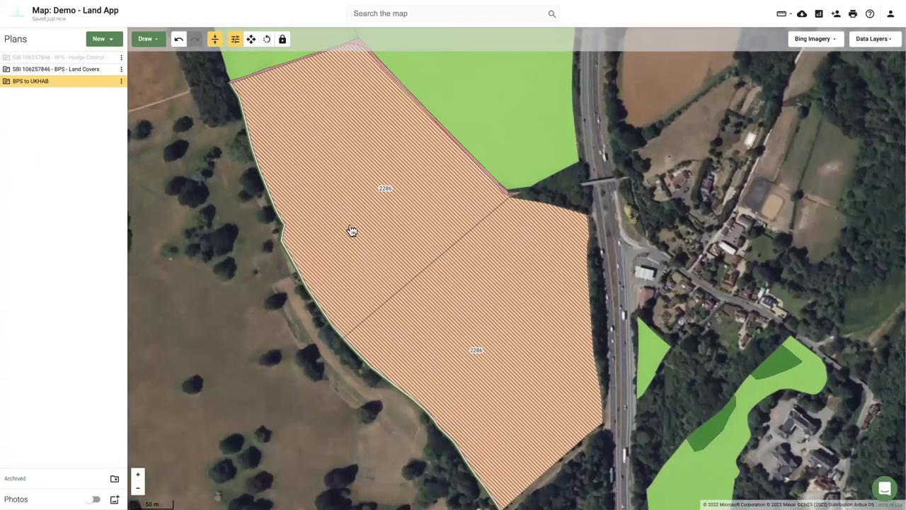
scroll(330, 192, up, 3)
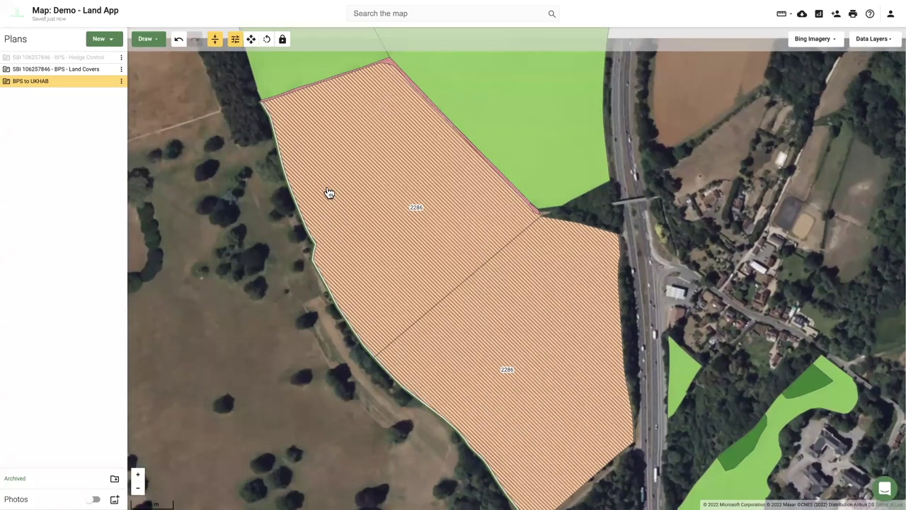
scroll(329, 193, down, 3)
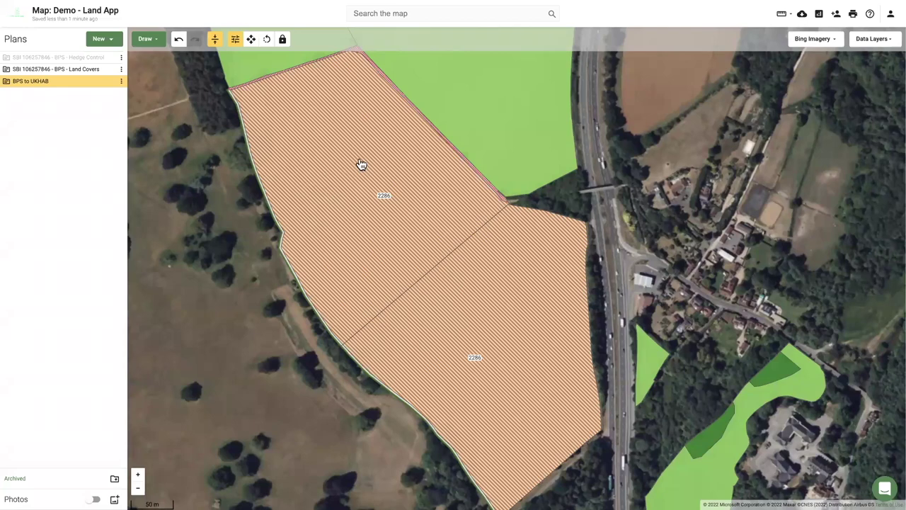
Inspect the upper field's attributes, then deselect it and nudge the map sideways.
click(433, 190)
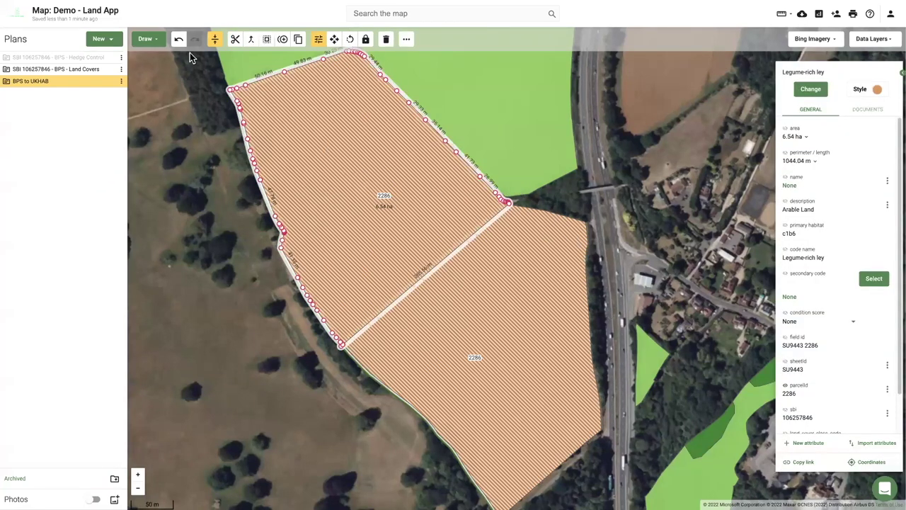
click(144, 41)
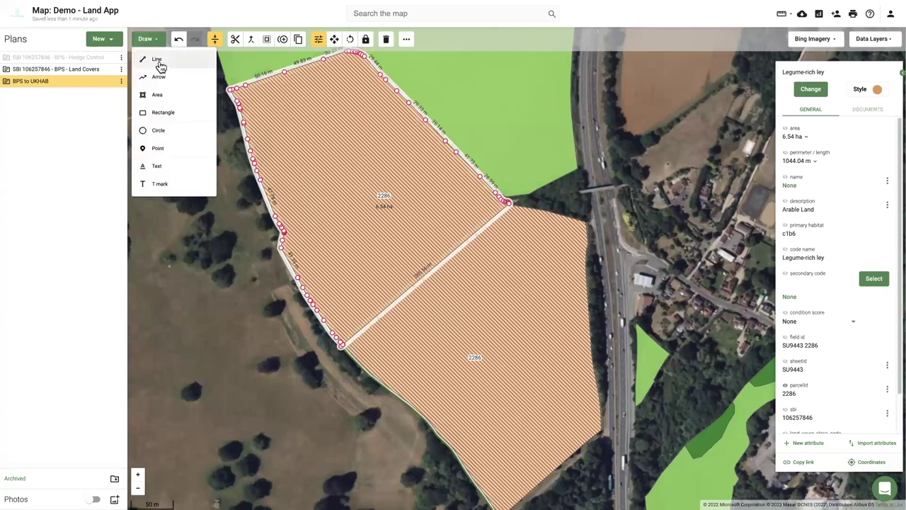
click(281, 332)
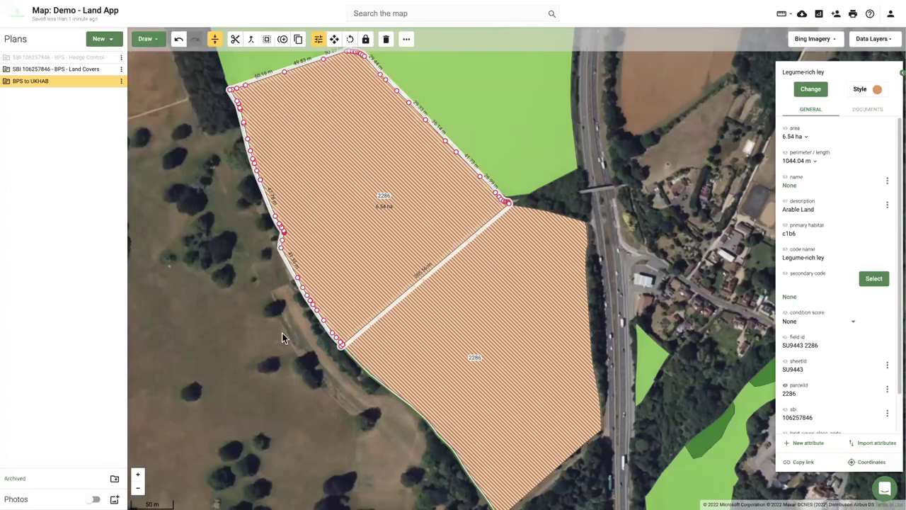
click(286, 337)
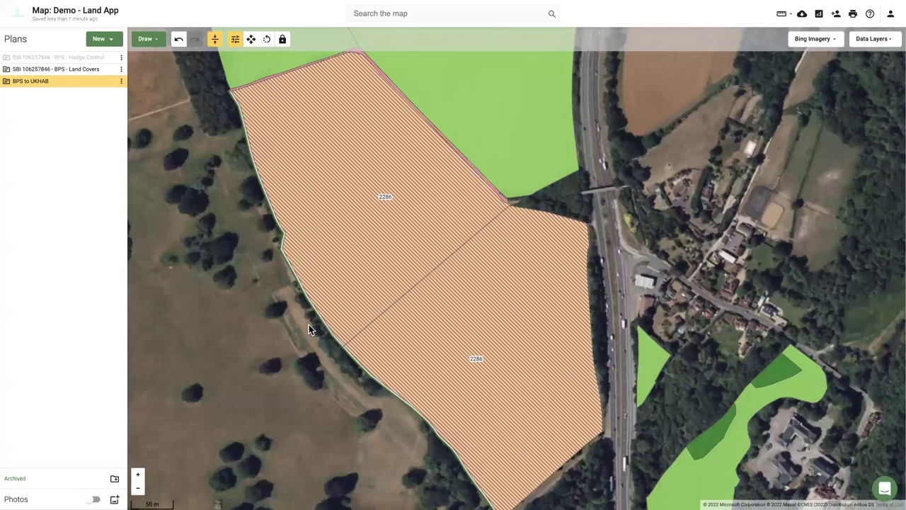
key(Left)
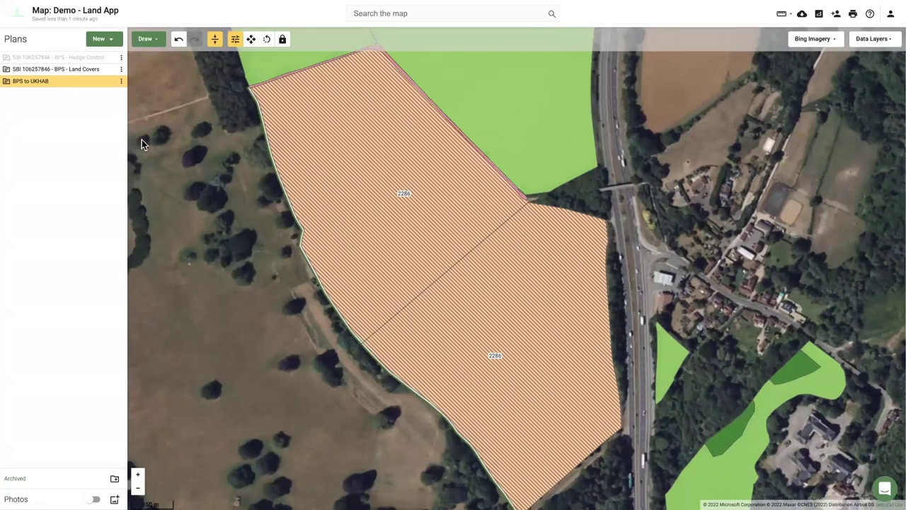
mouse_move(108, 82)
Hide the BPS to UKHAB and BPS - Land Covers plans and start a Baseline Habitat Assessment template plan.
click(109, 82)
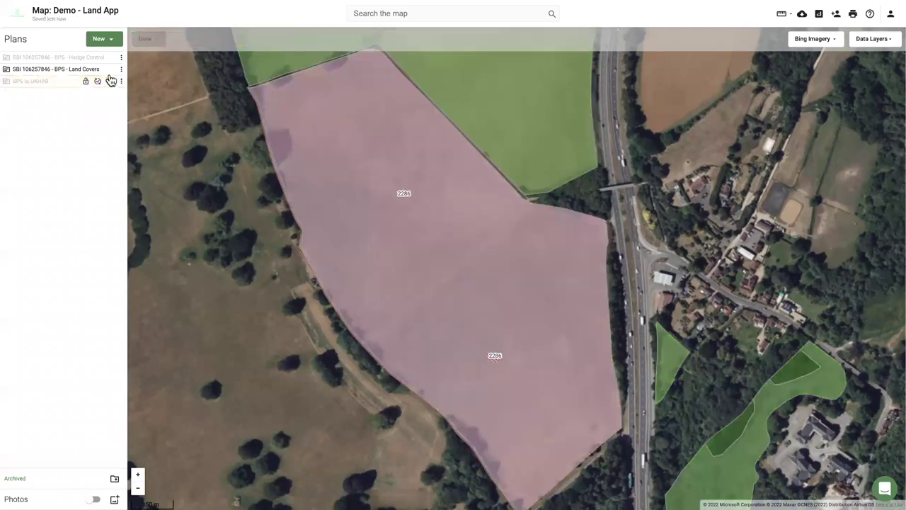
click(110, 69)
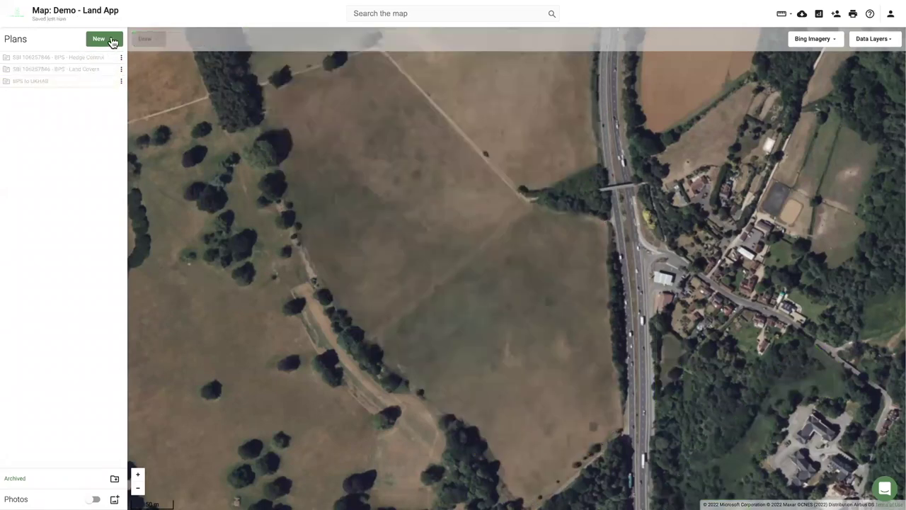
click(110, 43)
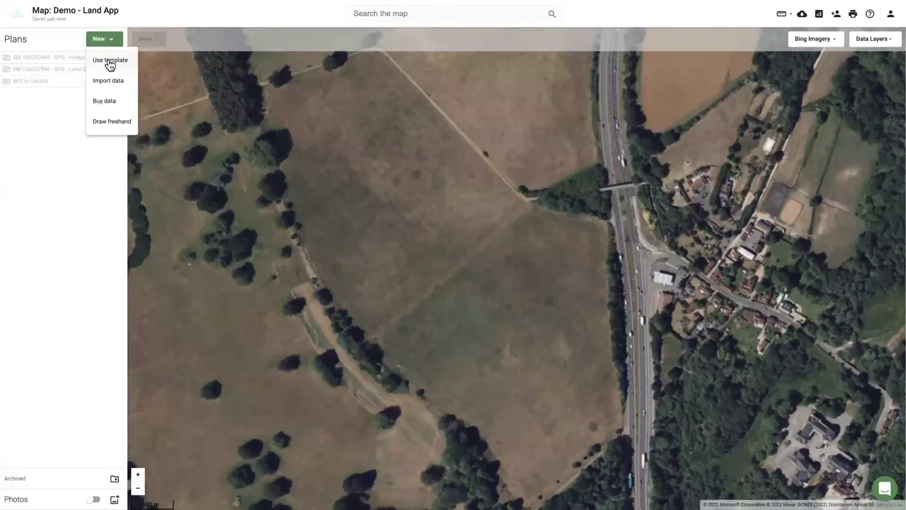
click(110, 62)
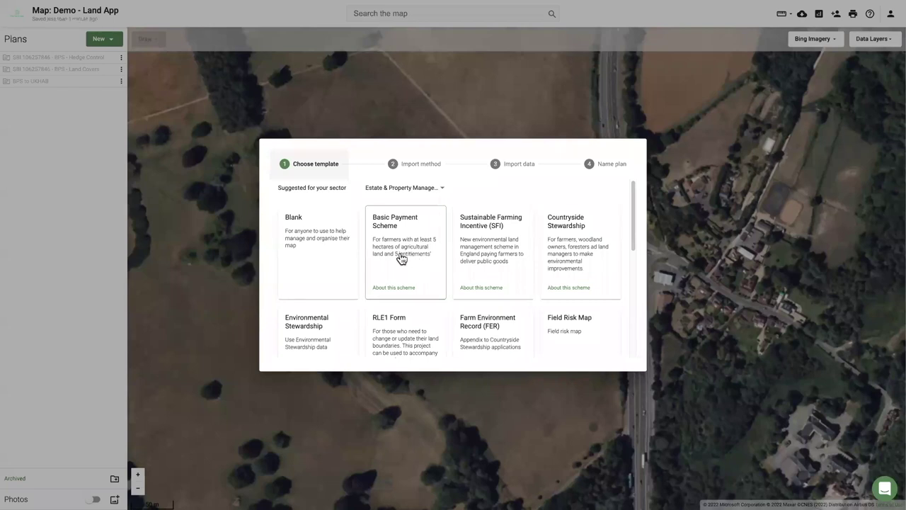
scroll(401, 259, down, 3)
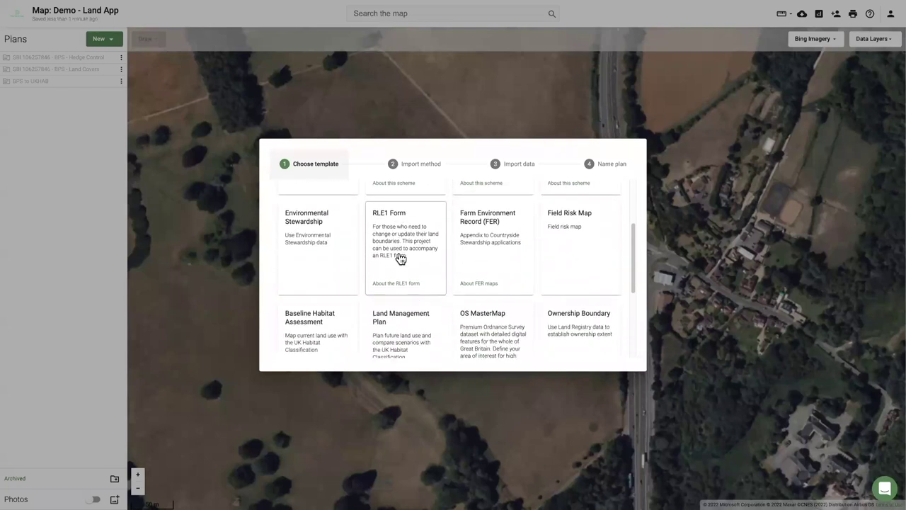
scroll(398, 259, down, 2)
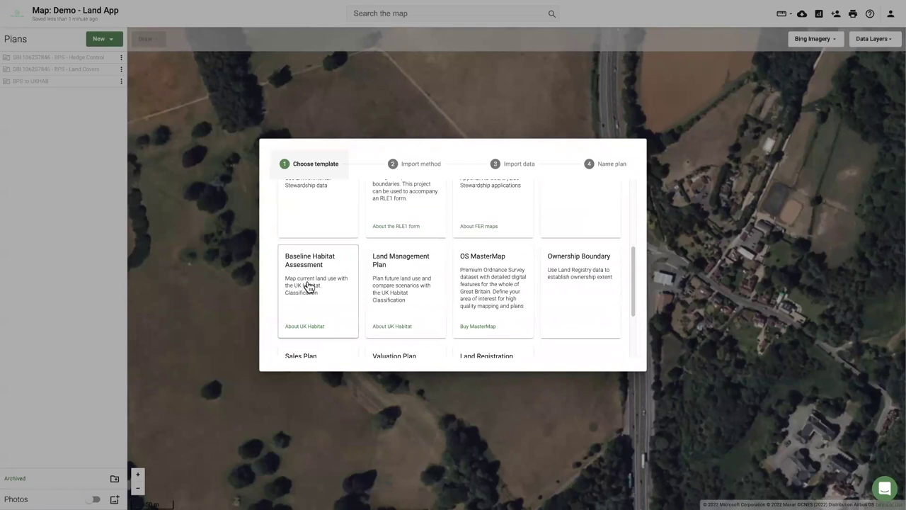
click(309, 285)
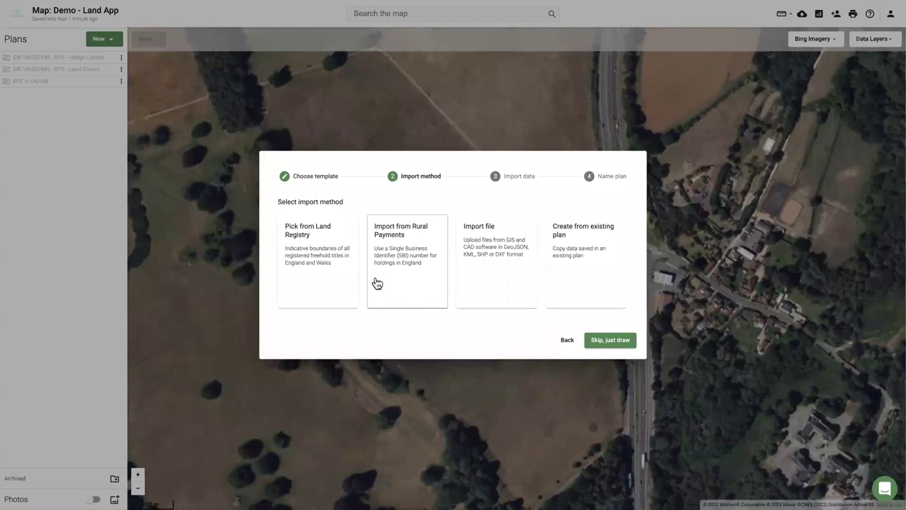
Import boundaries from Land Registry, selecting all of the title's parcels from the field.
click(316, 257)
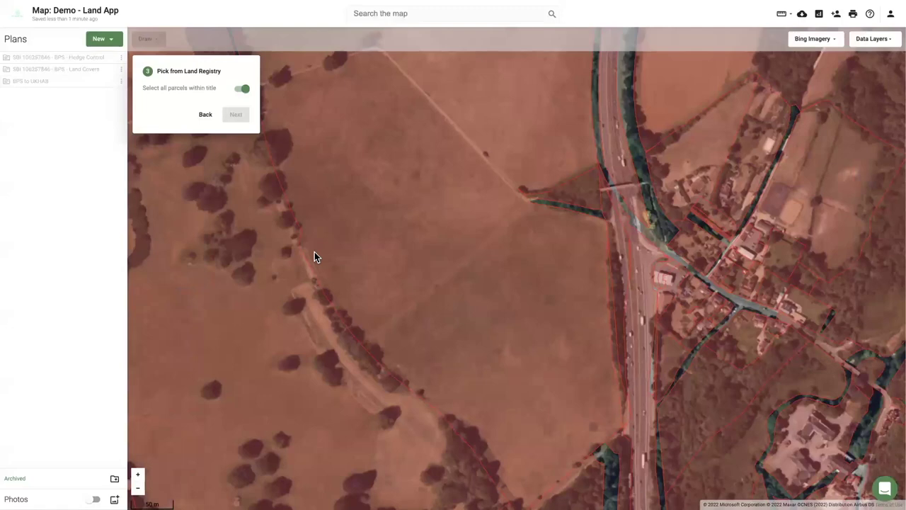
scroll(410, 235, down, 1)
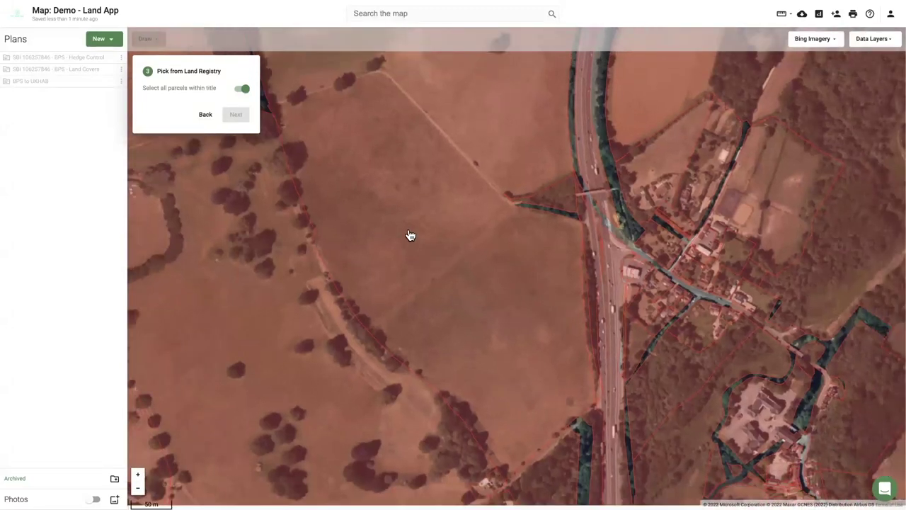
scroll(425, 254, down, 1)
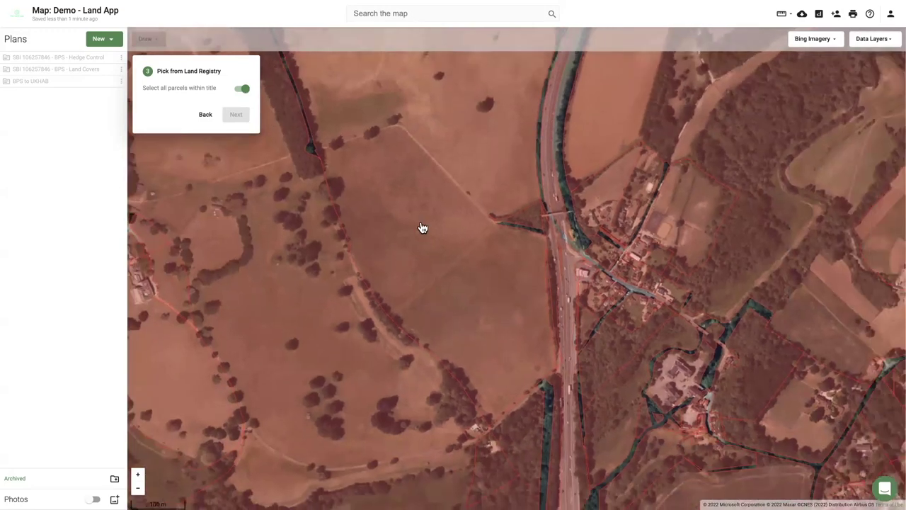
click(422, 227)
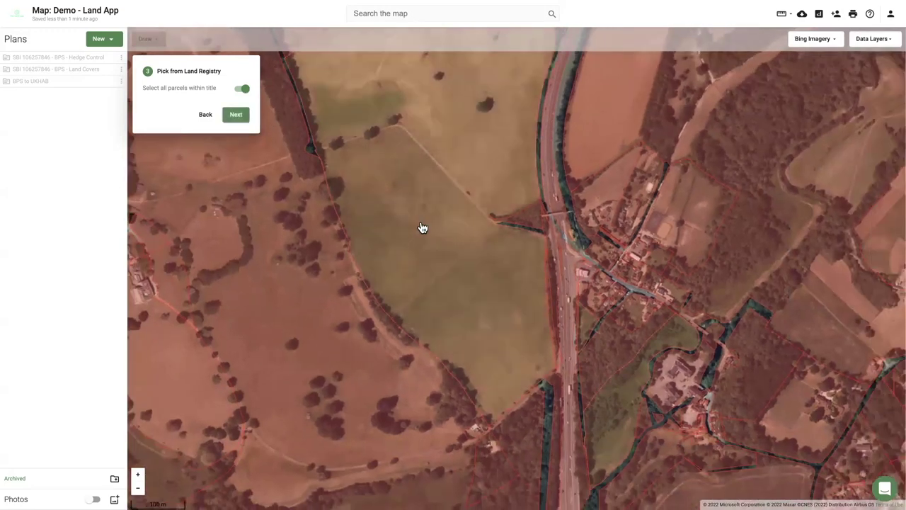
drag(471, 227, 302, 299)
drag(352, 185, 368, 230)
scroll(368, 231, down, 3)
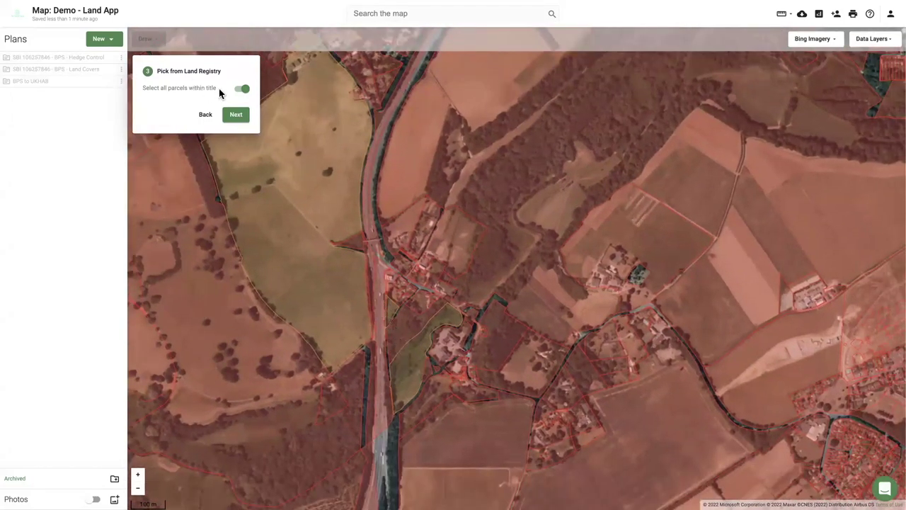
click(236, 153)
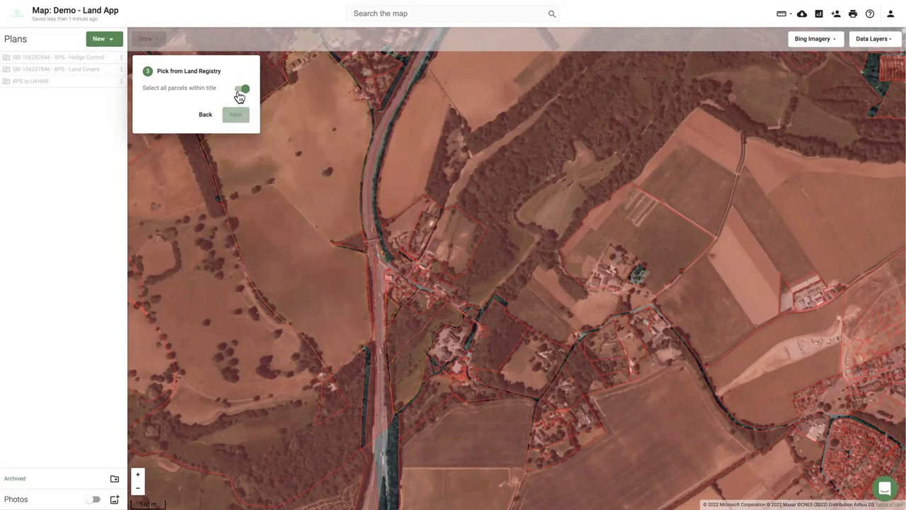
click(240, 92)
click(262, 182)
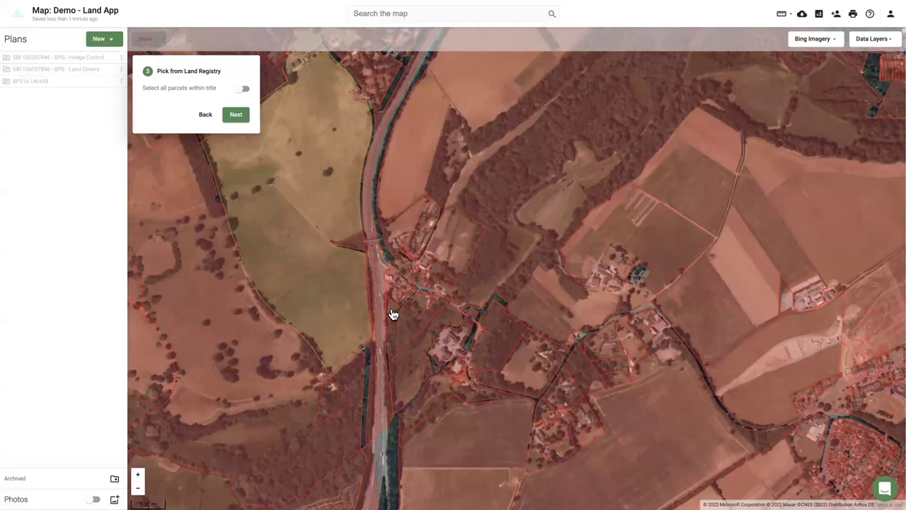
click(257, 175)
click(242, 89)
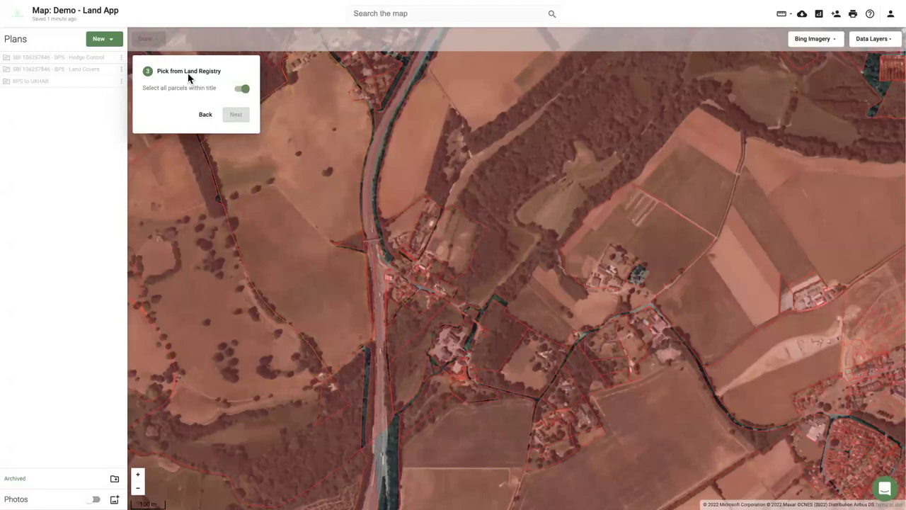
click(280, 217)
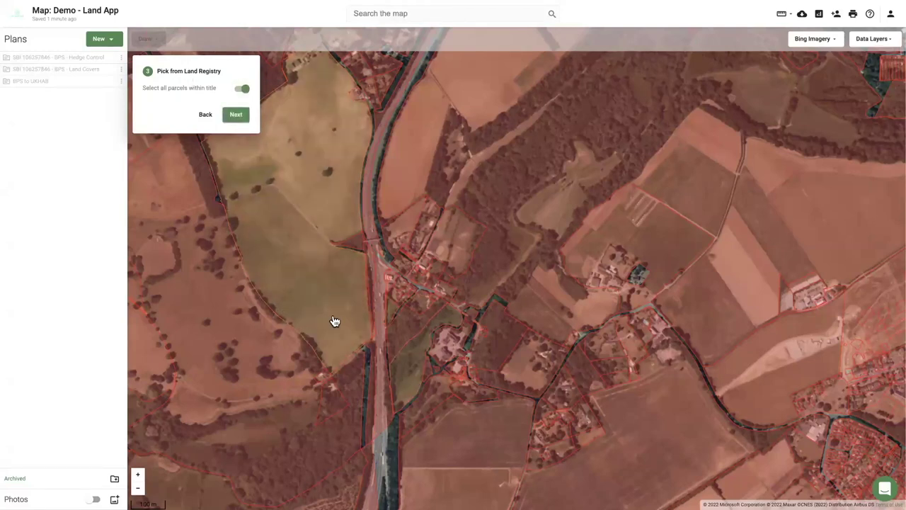
Name the plan 'UKHab Demo' and finish creating it.
click(236, 116)
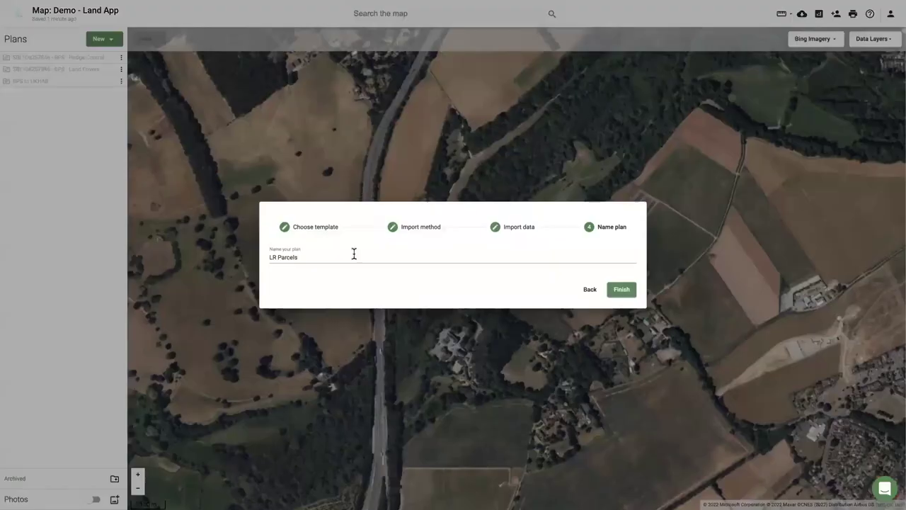
click(342, 255)
key(ctrl+a)
text(LKHab Demo)
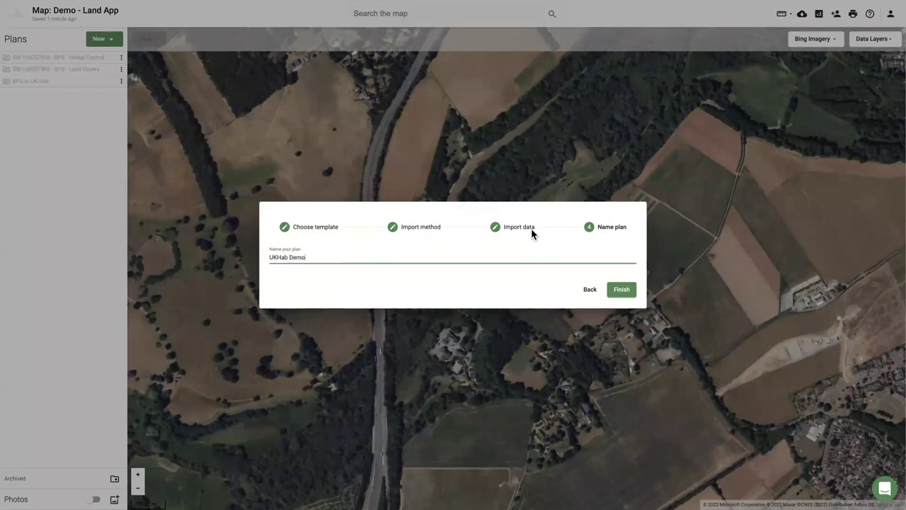
click(618, 290)
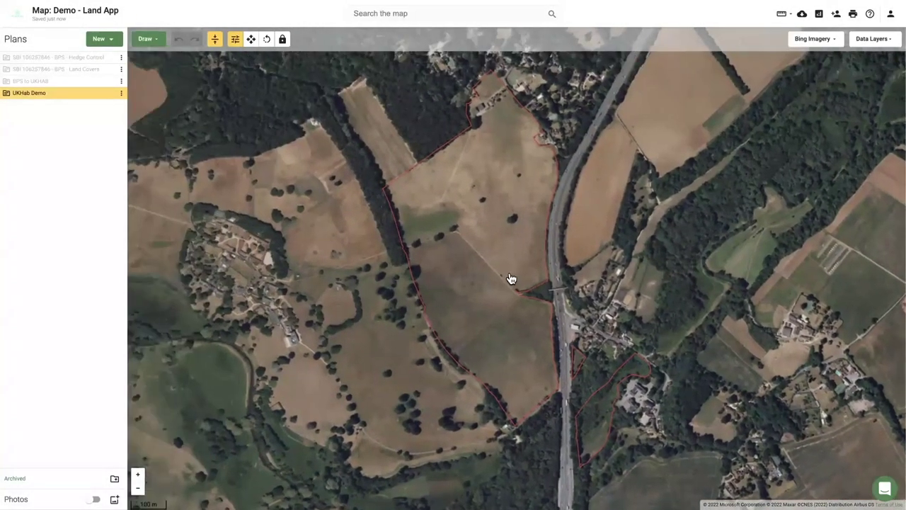
Cut the large field beside the main road with two split lines.
click(511, 278)
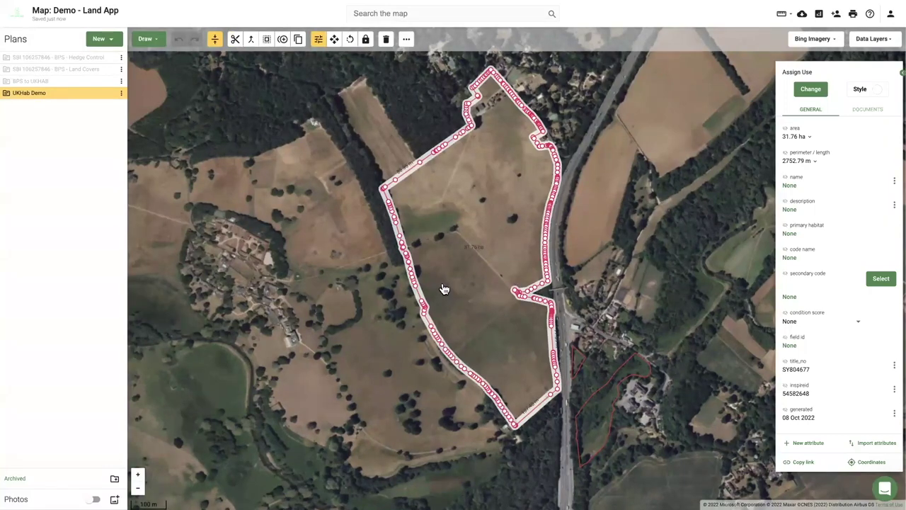
scroll(444, 297, up, 5)
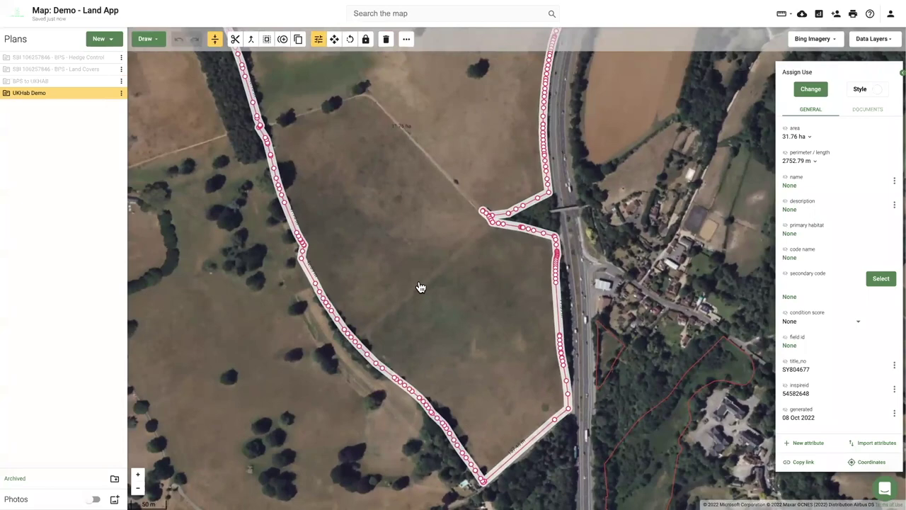
right_click(429, 292)
click(428, 293)
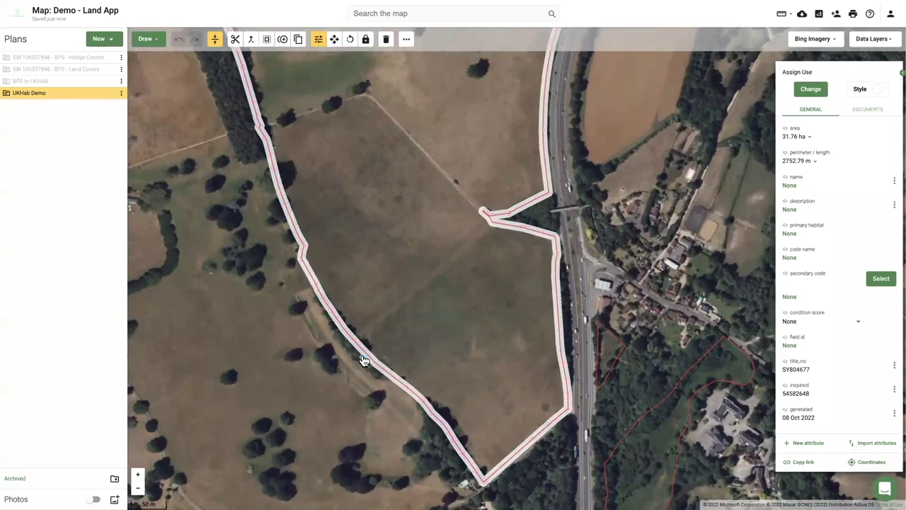
click(346, 352)
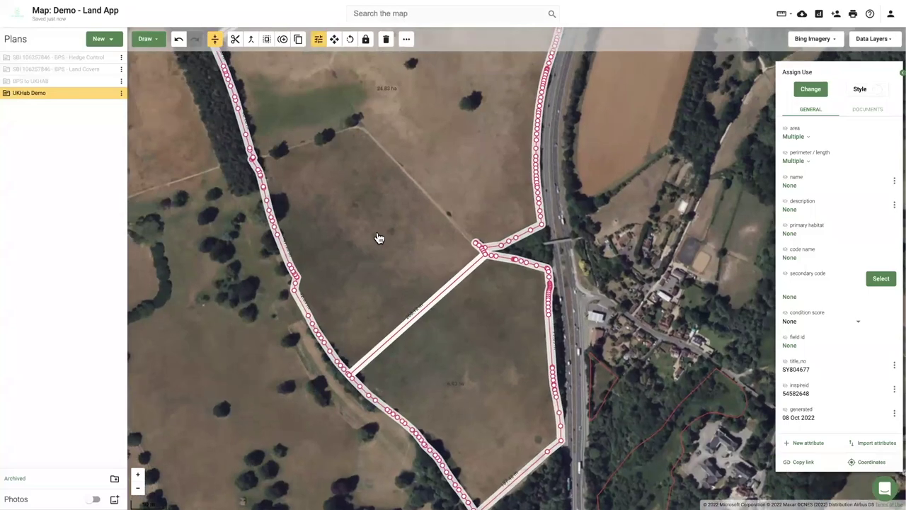
click(379, 238)
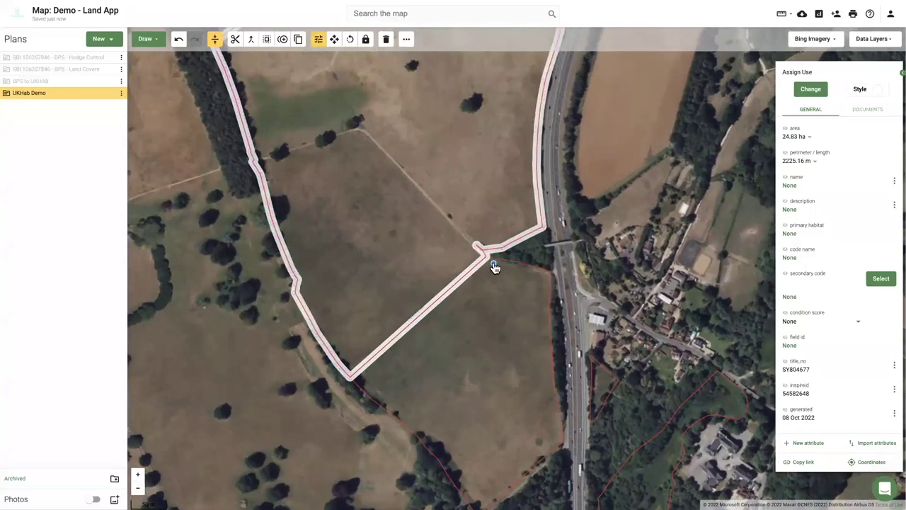
click(478, 248)
click(361, 131)
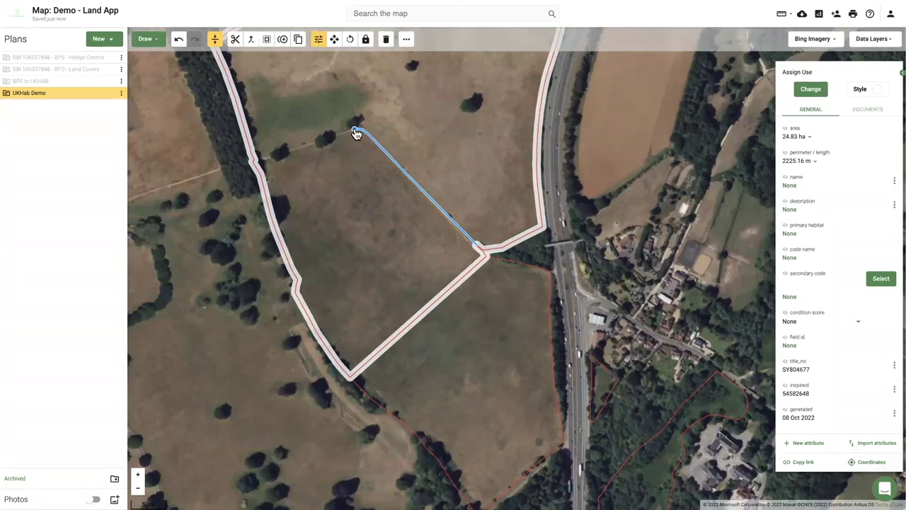
click(260, 160)
click(217, 176)
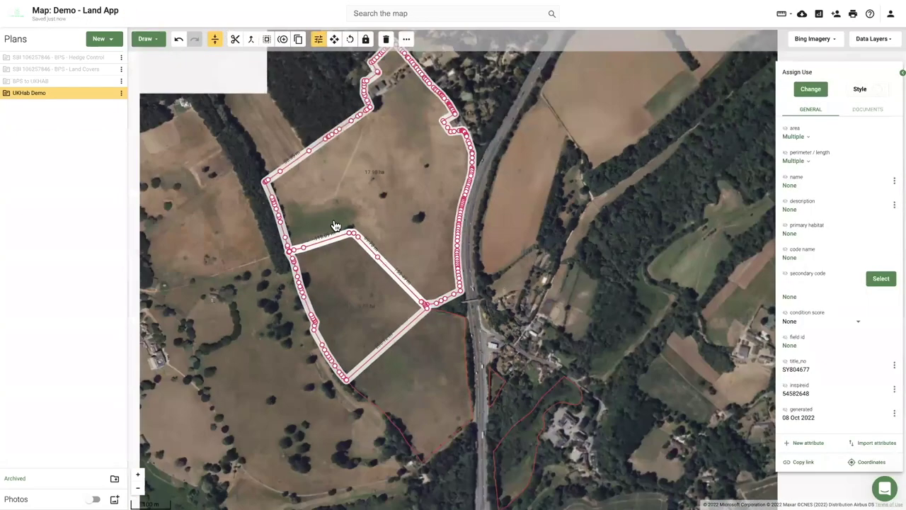
Split the northern part of the field with another bent cut line.
click(336, 228)
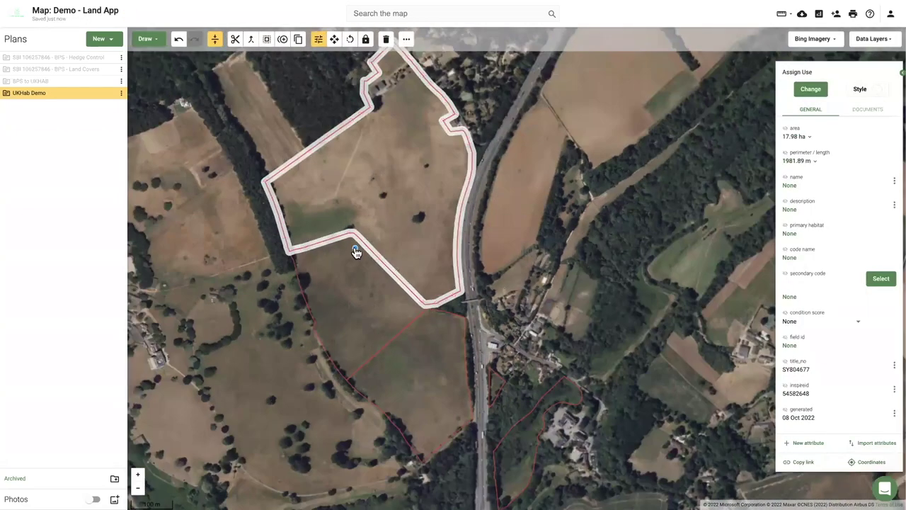
double_click(298, 138)
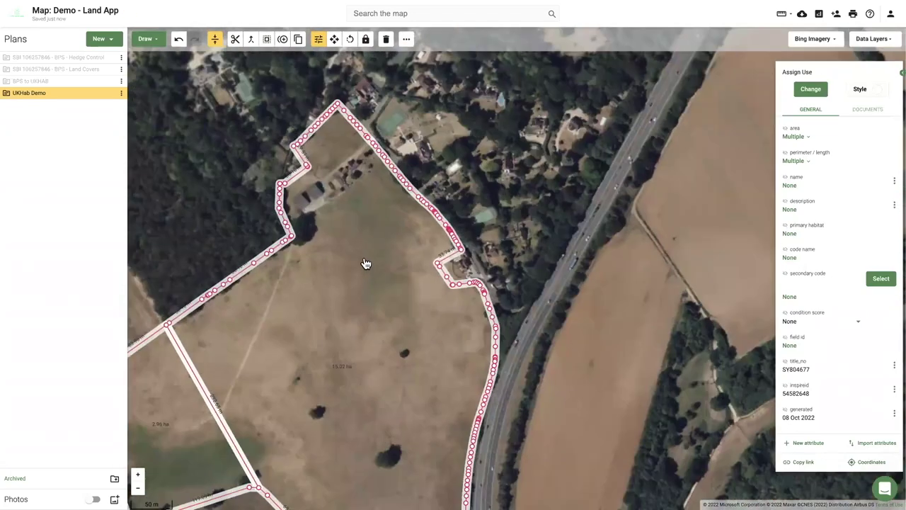
click(357, 259)
click(269, 236)
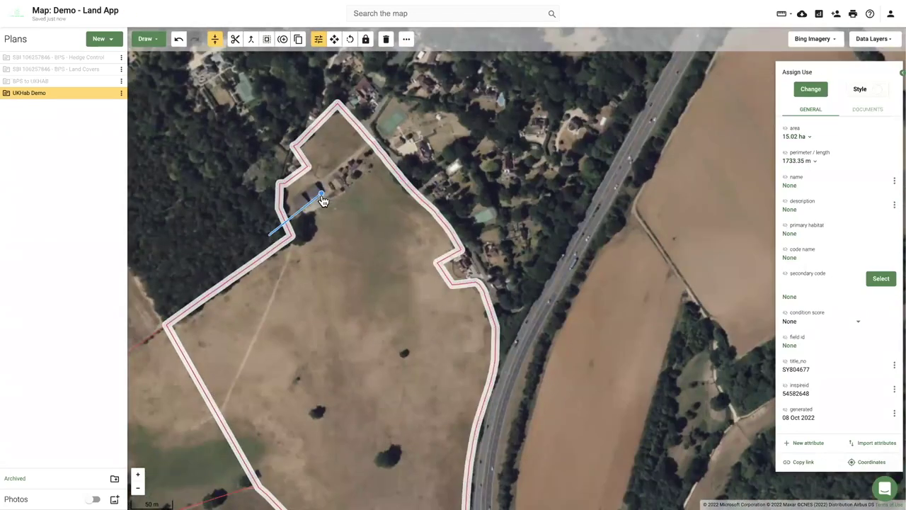
click(357, 184)
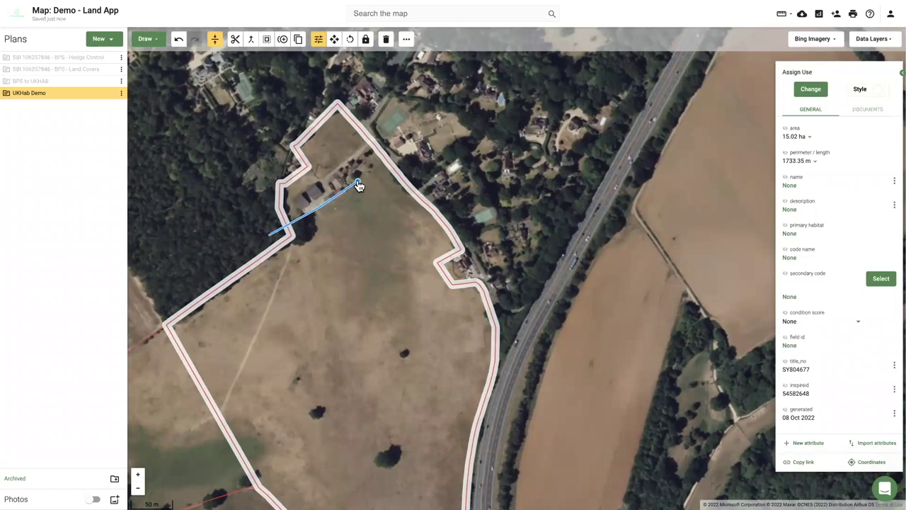
click(475, 264)
Select the two lower fields, including the 6.86 ha one, and search land uses for 'legu'.
scroll(469, 396, down, 3)
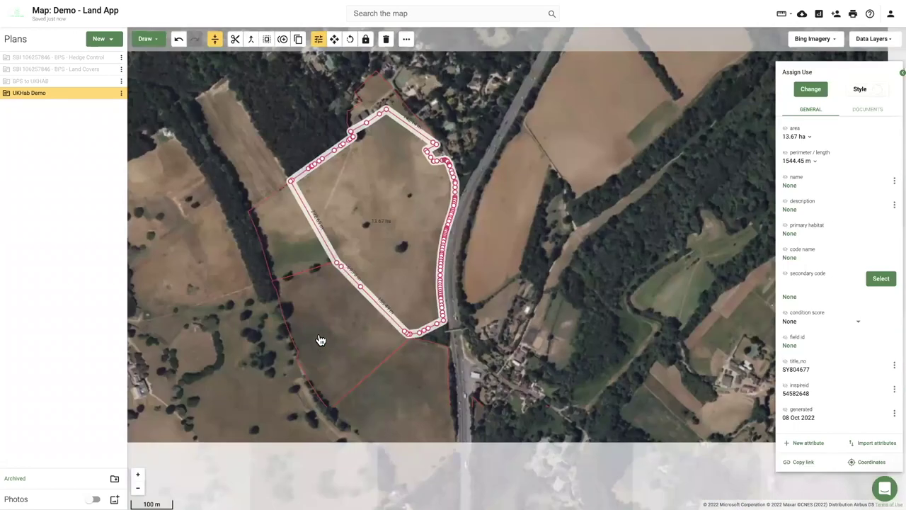
click(318, 338)
click(356, 203)
click(349, 322)
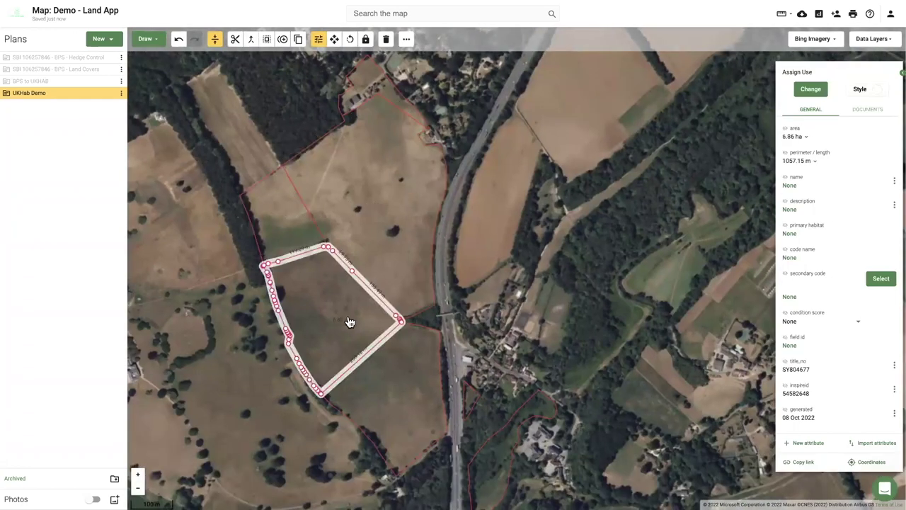
shift+click(416, 378)
click(805, 88)
text(legu)
click(821, 114)
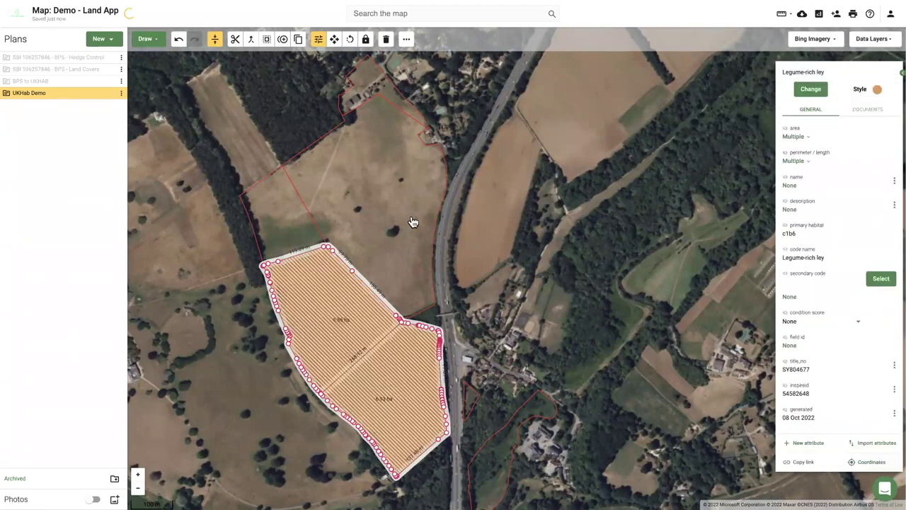
click(358, 217)
click(810, 88)
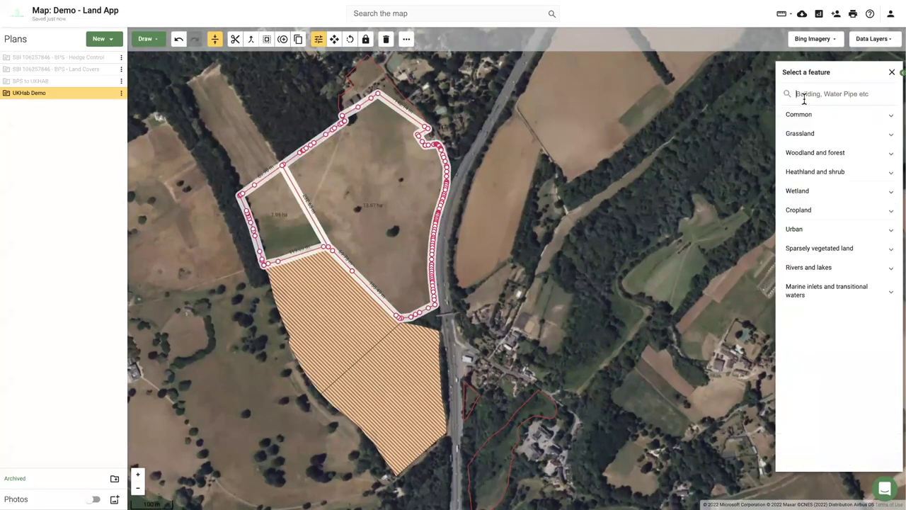
text(g3)
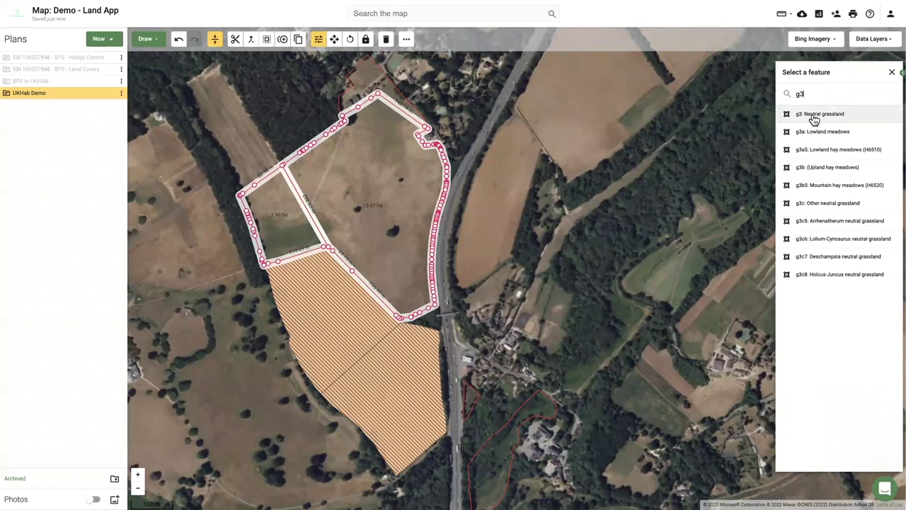
click(814, 117)
mouse_move(243, 395)
mouse_down()
mouse_move(223, 352)
mouse_move(293, 304)
mouse_up()
click(293, 304)
scroll(291, 304, up, 2)
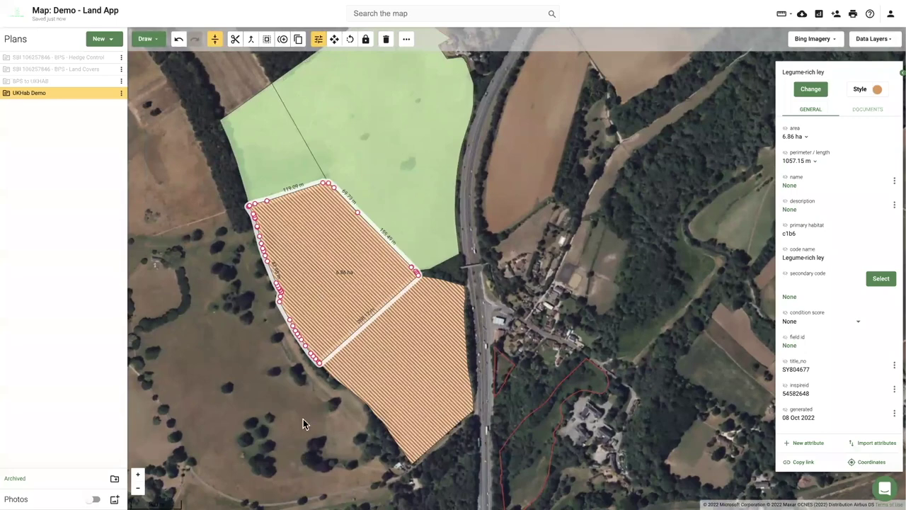
scroll(296, 432, up, 1)
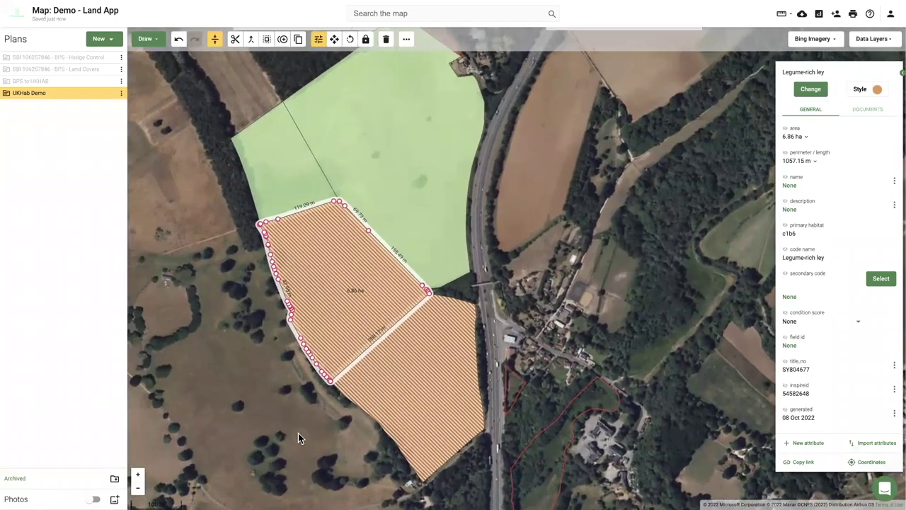
scroll(276, 330, down, 1)
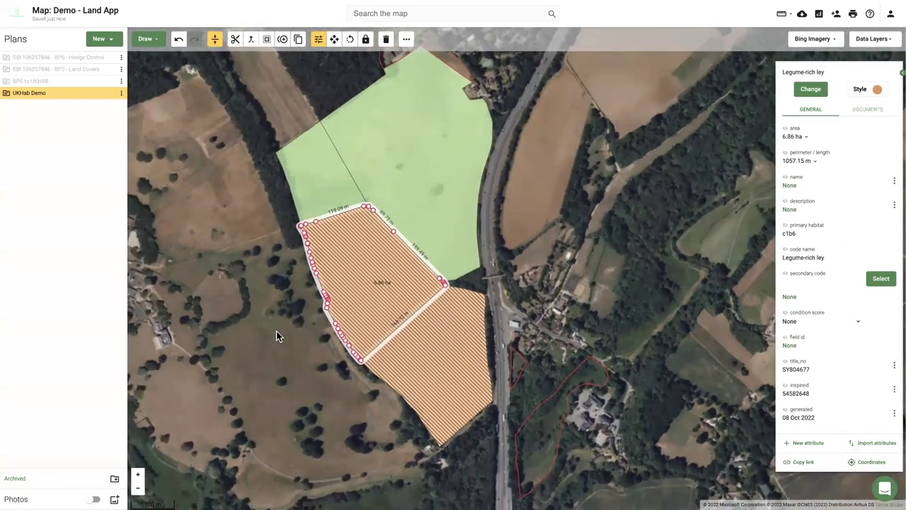
scroll(276, 335, up, 1)
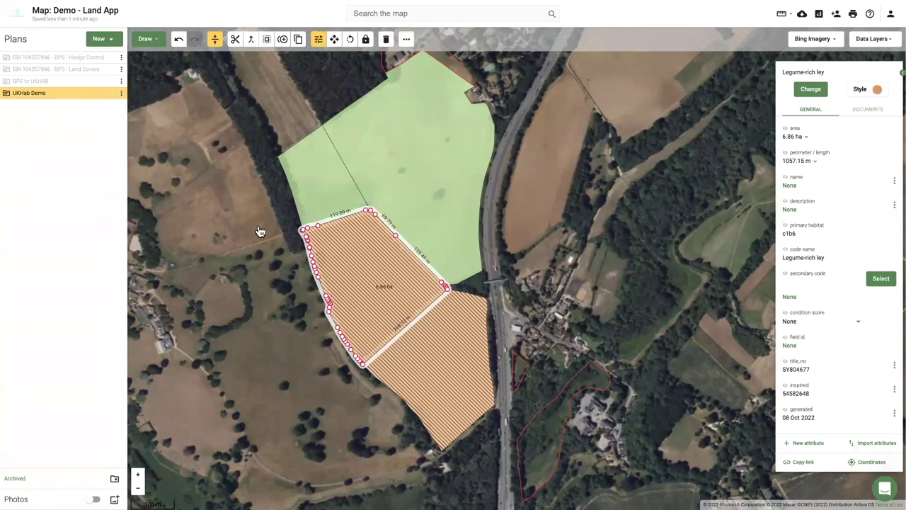
mouse_move(110, 98)
click(182, 189)
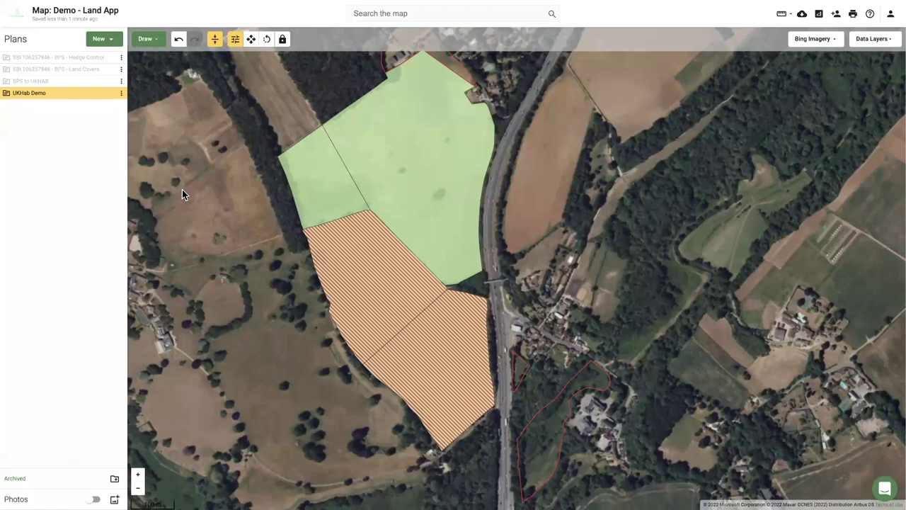
Start duplicating the UKHab Demo plan, then cancel the Duplicate dialog.
mouse_move(111, 97)
click(121, 92)
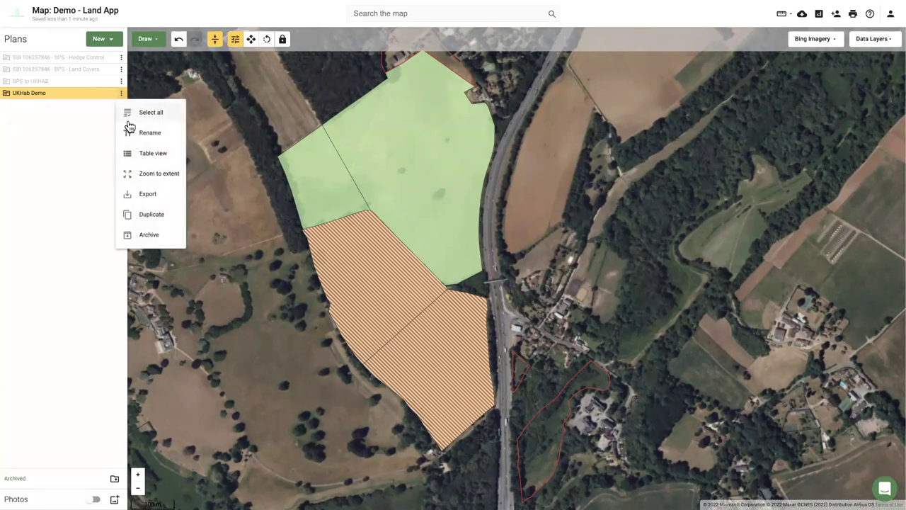
click(151, 214)
click(378, 153)
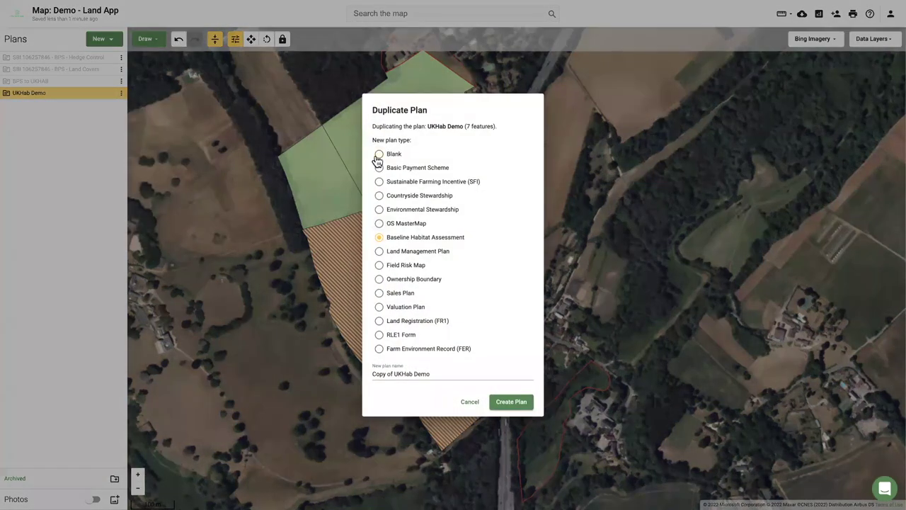
triple_click(424, 375)
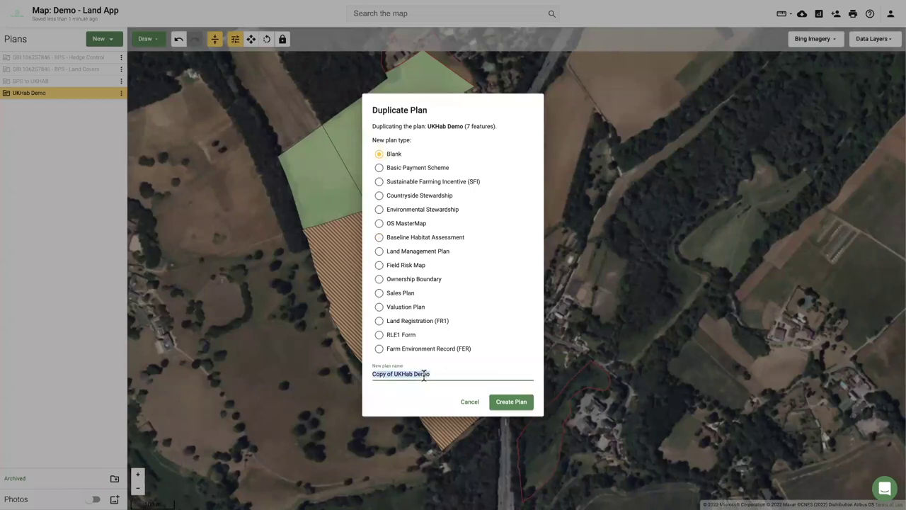
click(463, 401)
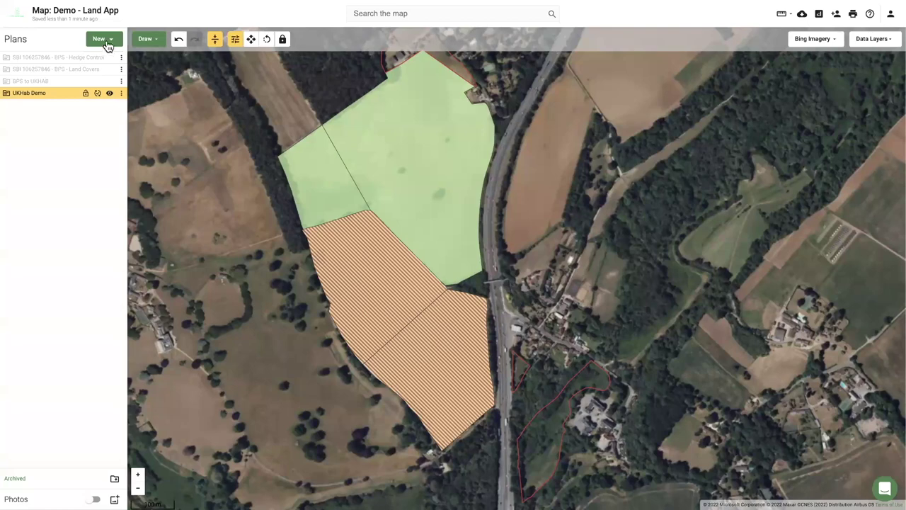
Start an Ownership Boundary template plan, picking the field parcel from Land Registry.
click(105, 39)
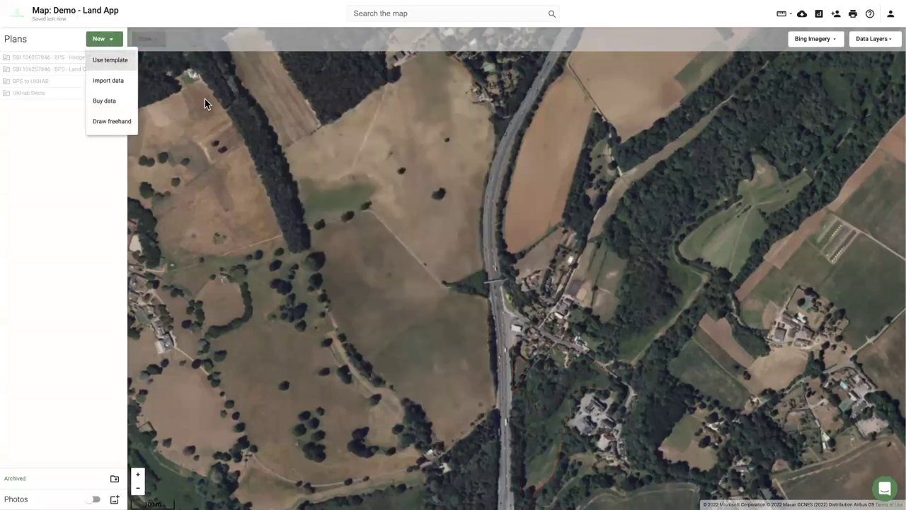
click(110, 62)
scroll(579, 318, down, 3)
click(580, 314)
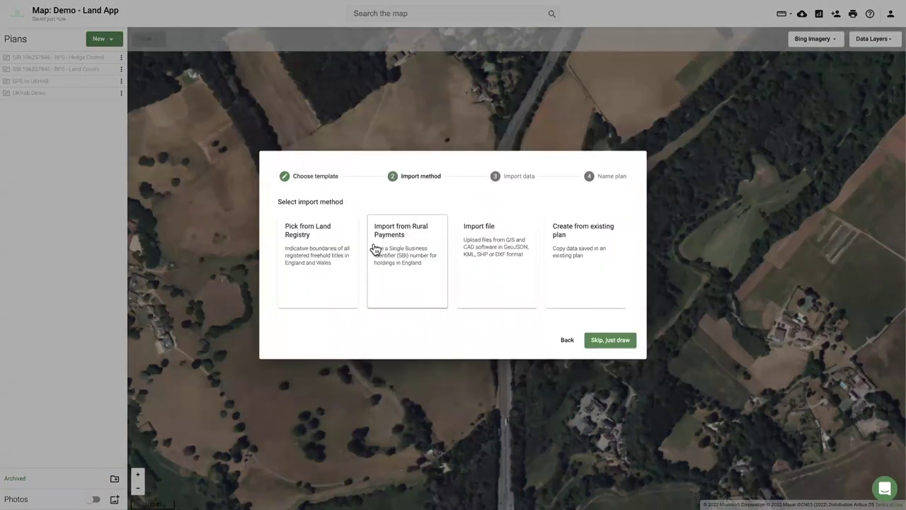
click(317, 244)
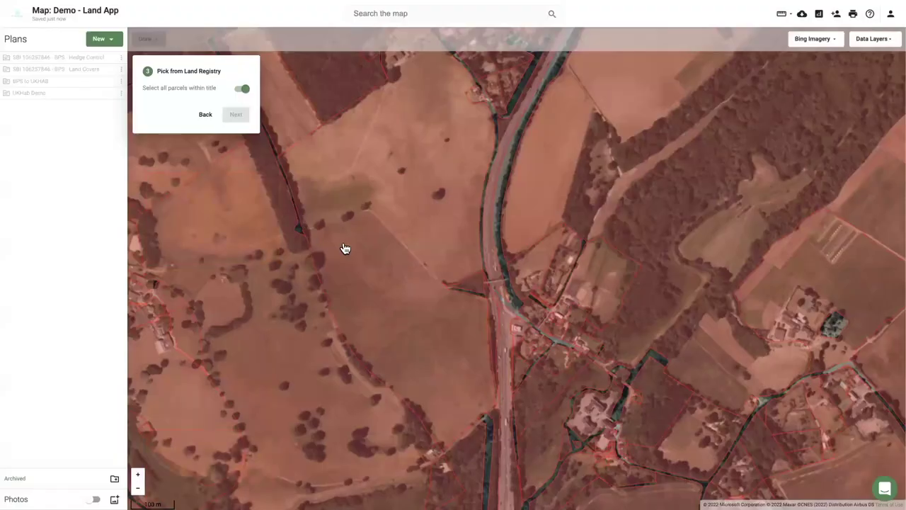
click(368, 264)
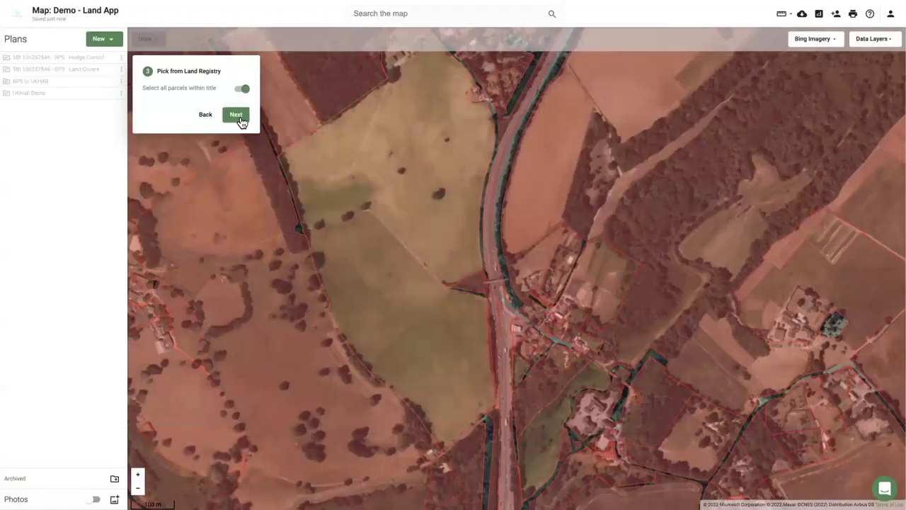
Confirm the parcels, name the Ownership plan, finish, and open it.
click(242, 116)
triple_click(366, 256)
text(One)
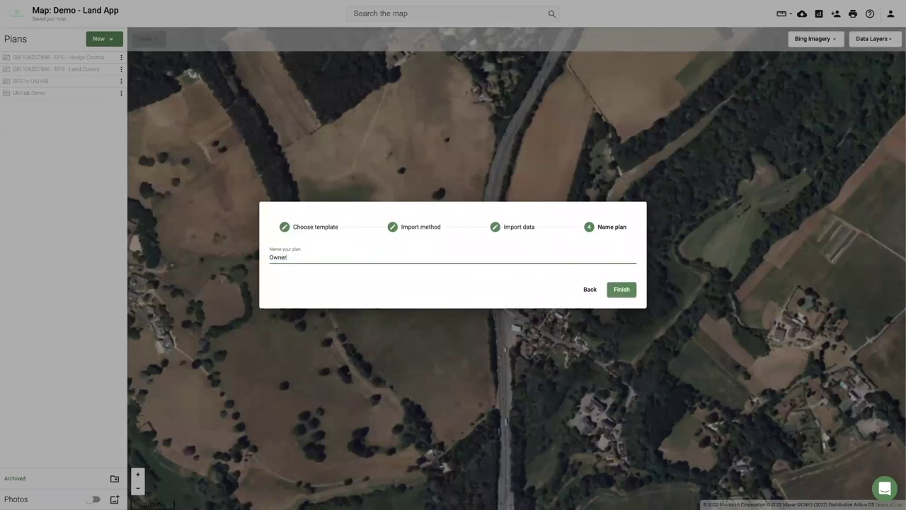
click(620, 297)
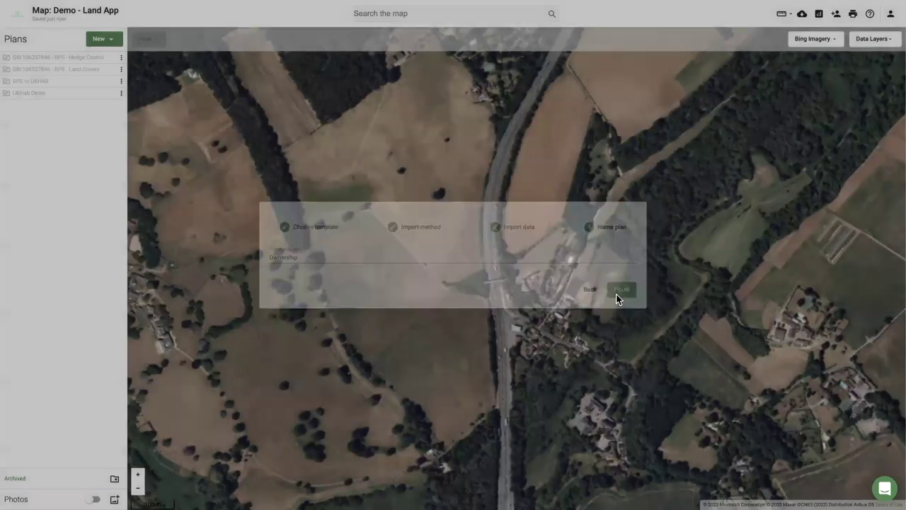
click(40, 103)
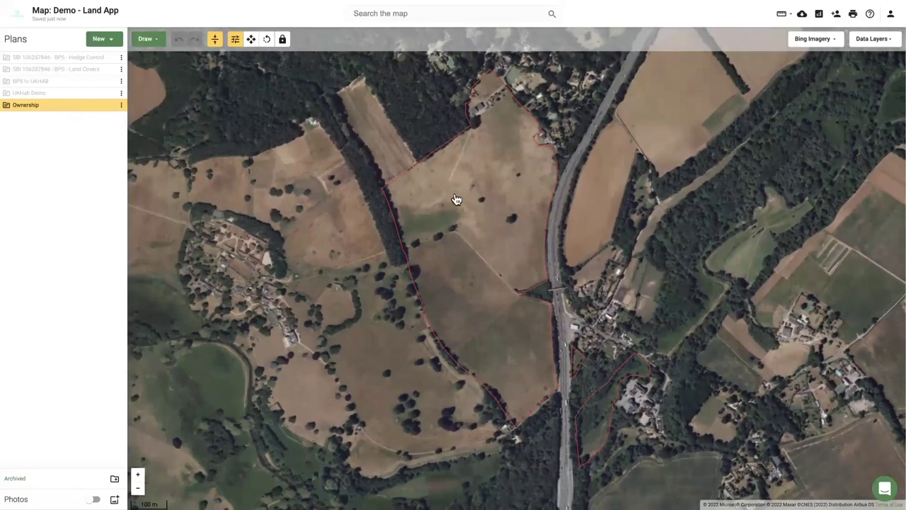
Style the Ownership parcels with fill opacity 22 and border width 6.
click(456, 202)
click(879, 95)
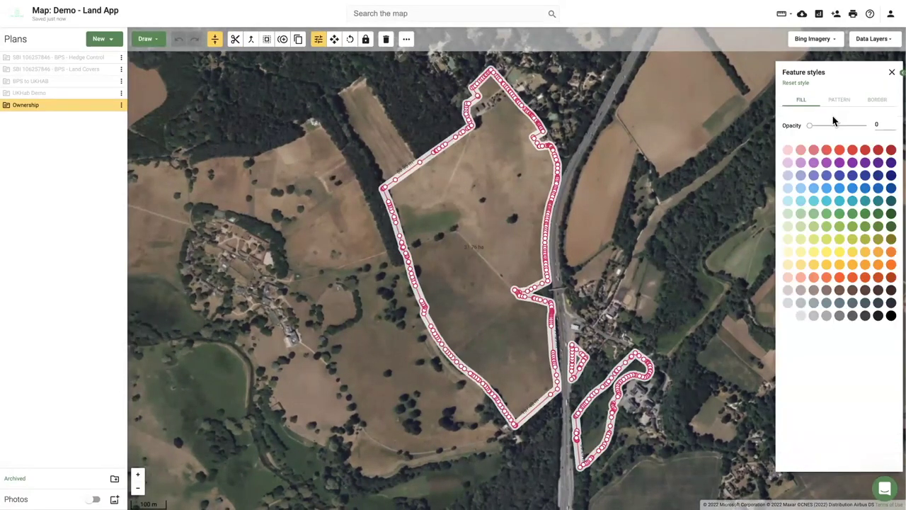
drag(809, 126, 839, 126)
click(876, 100)
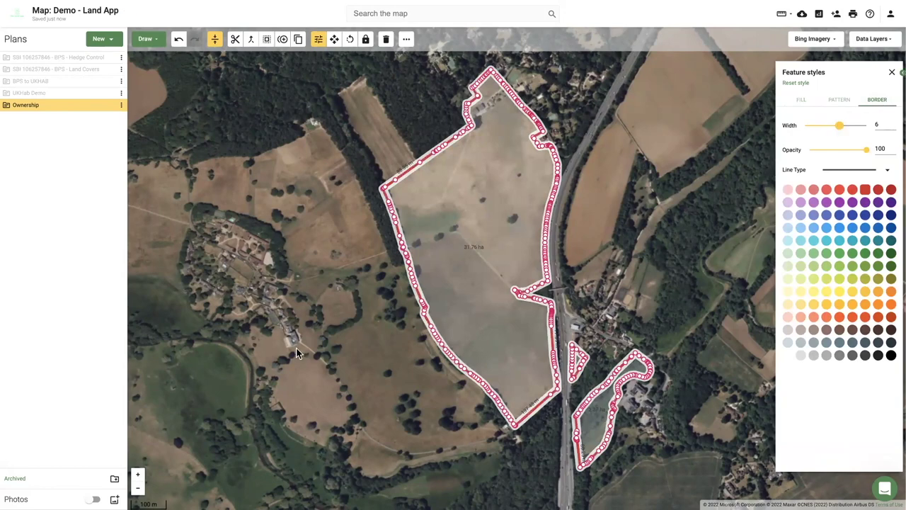
click(377, 309)
drag(376, 310, 238, 304)
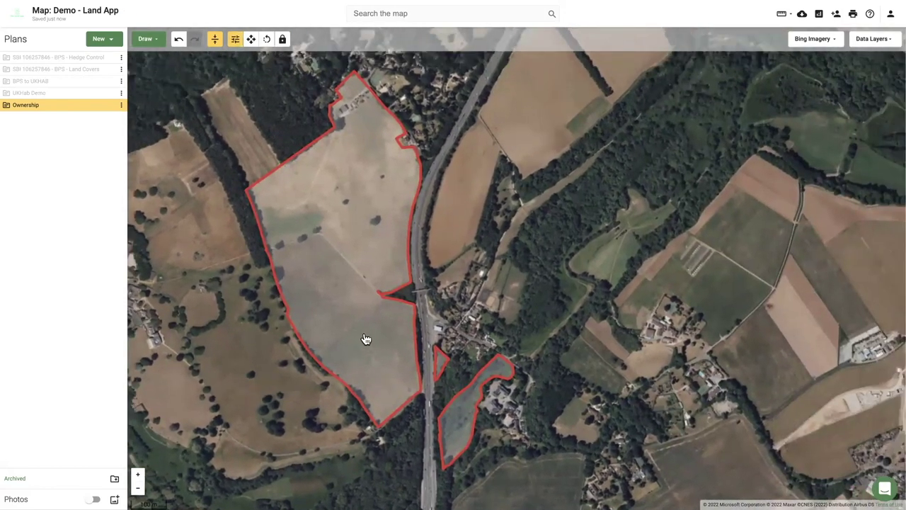
Draw T-marks along the large parcel's west, south, east and north boundaries.
click(342, 285)
click(147, 40)
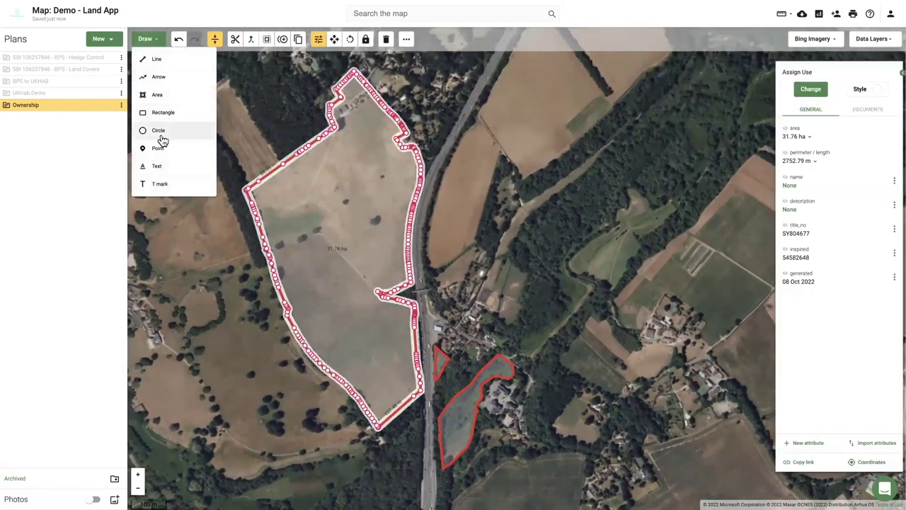
click(162, 182)
click(268, 249)
click(287, 241)
click(303, 343)
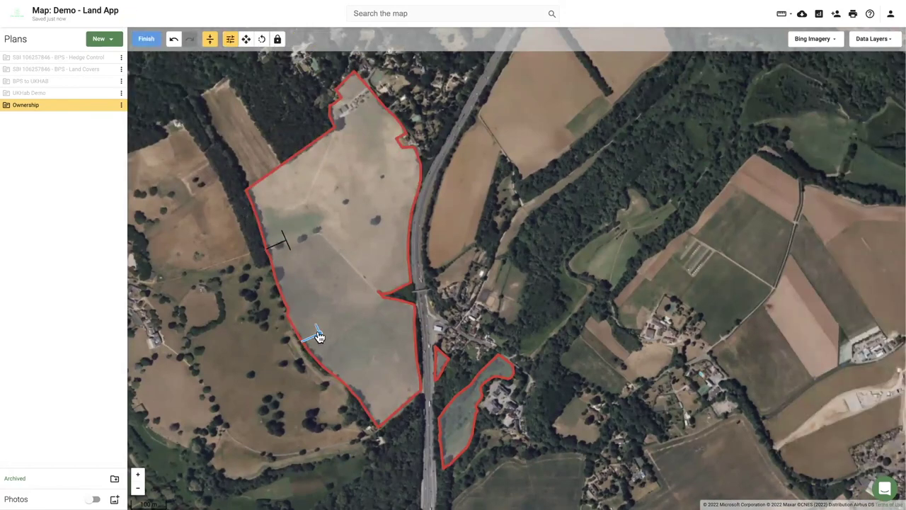
click(321, 332)
click(349, 388)
click(361, 374)
click(415, 334)
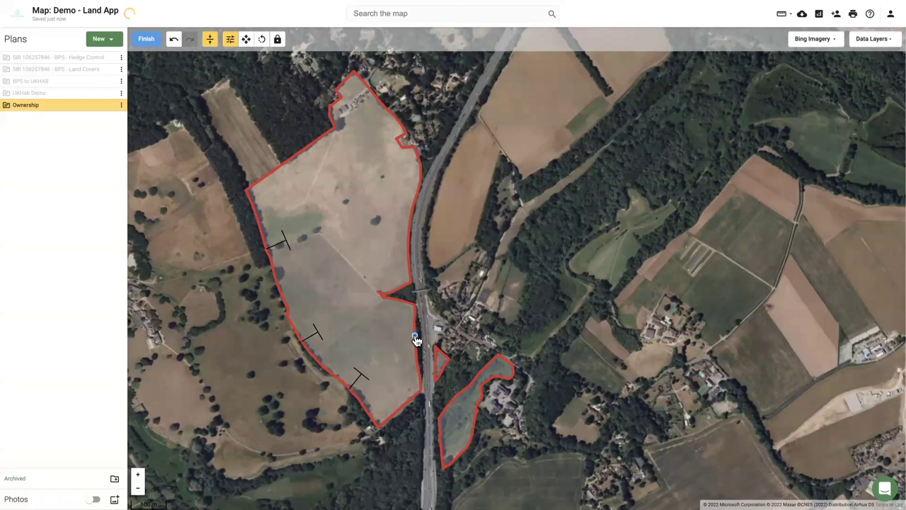
click(391, 334)
click(407, 246)
click(406, 245)
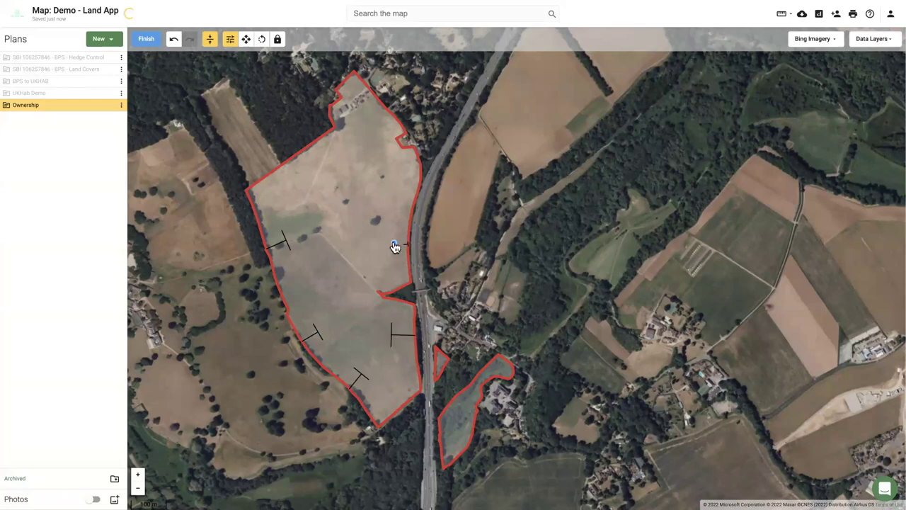
click(415, 202)
click(397, 196)
click(318, 139)
click(325, 152)
click(146, 44)
Delete a stray vertex and recentre the map on the field.
scroll(467, 242, up, 4)
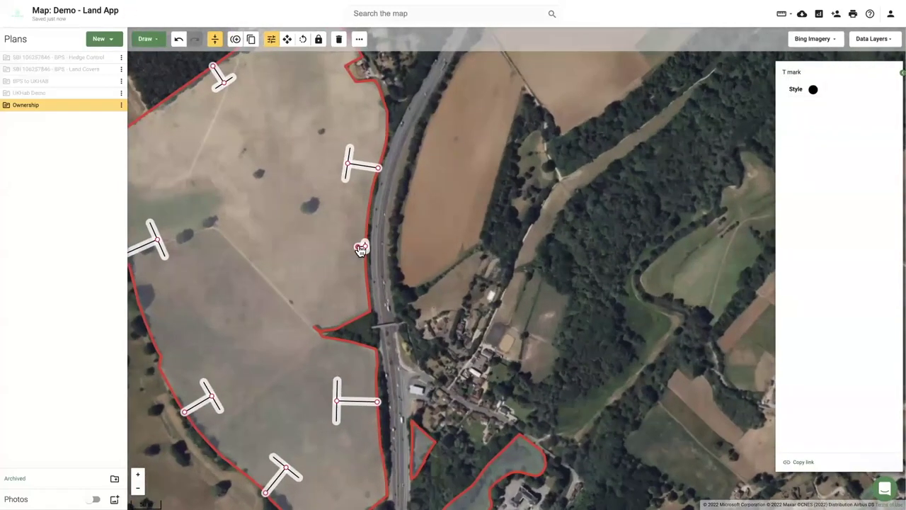
click(360, 249)
click(373, 299)
scroll(347, 255, down, 1)
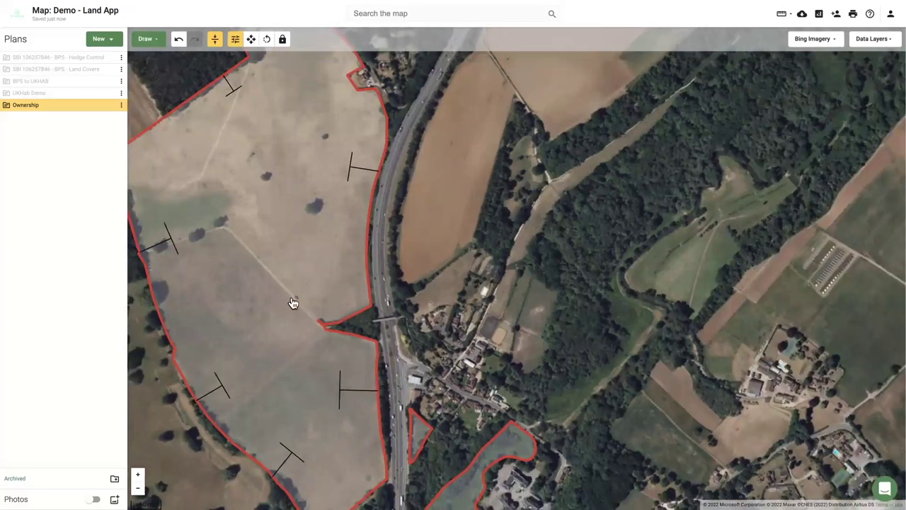
scroll(317, 309, up, 5)
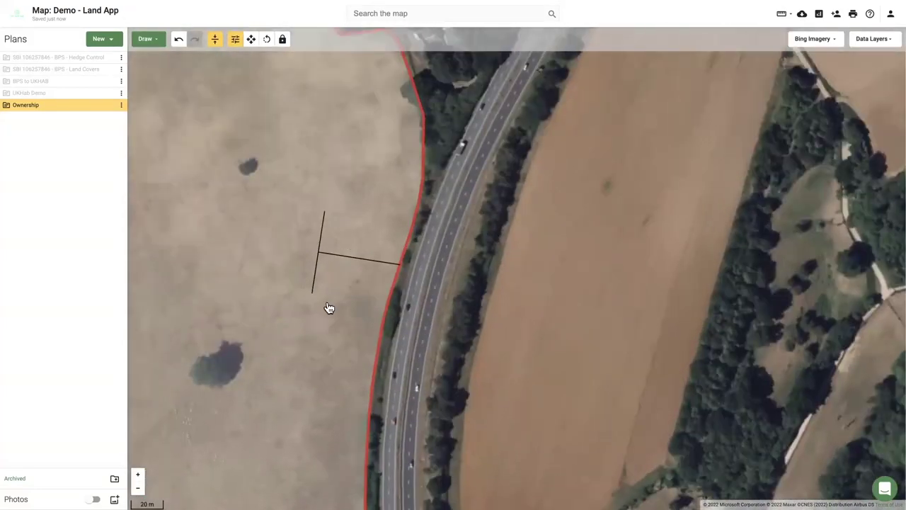
scroll(329, 308, down, 5)
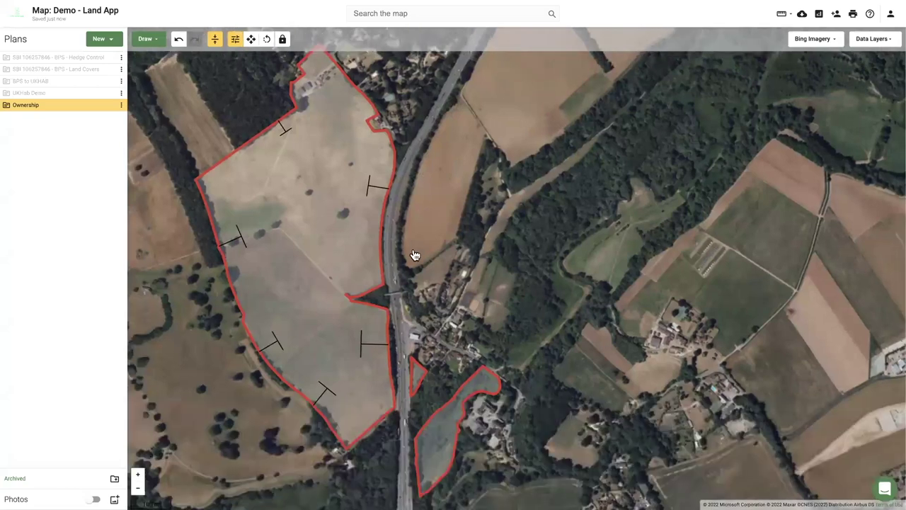
drag(415, 254, 449, 257)
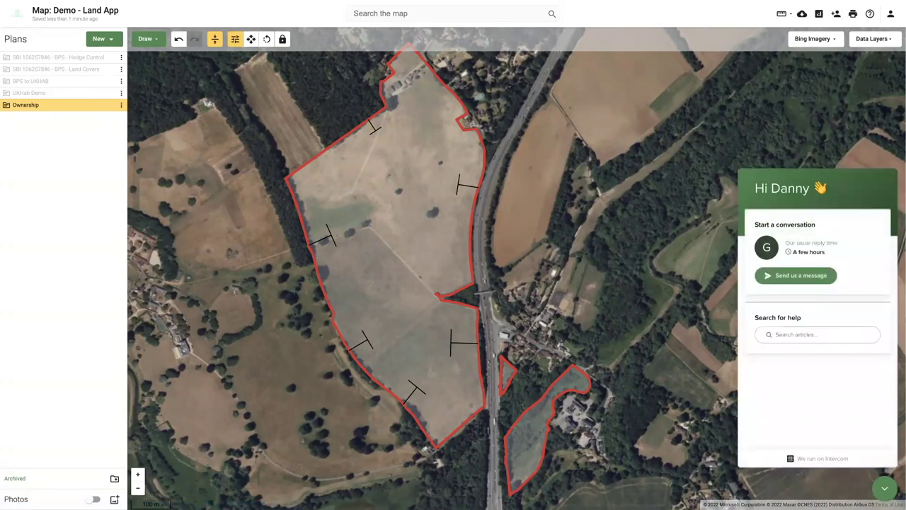
Close the help chat, recentre the map, and open the New plan menu.
click(887, 490)
drag(544, 201, 591, 196)
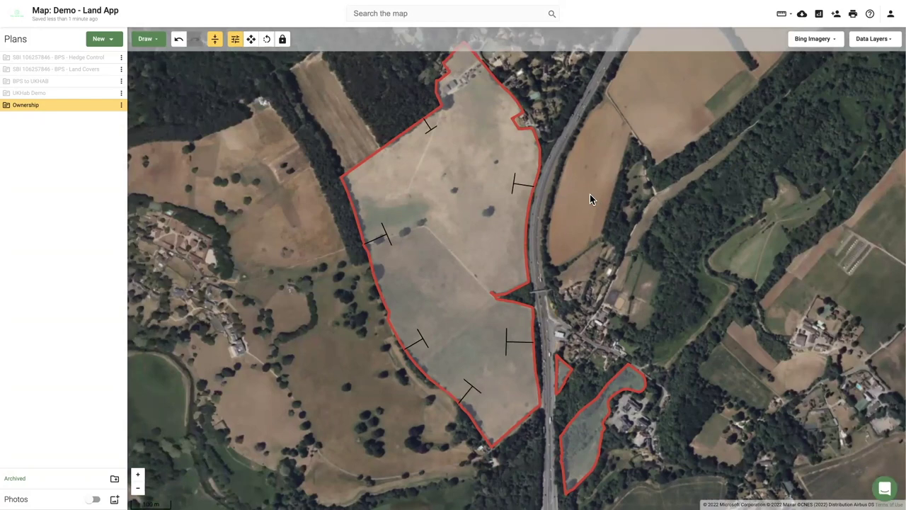
scroll(586, 194, down, 1)
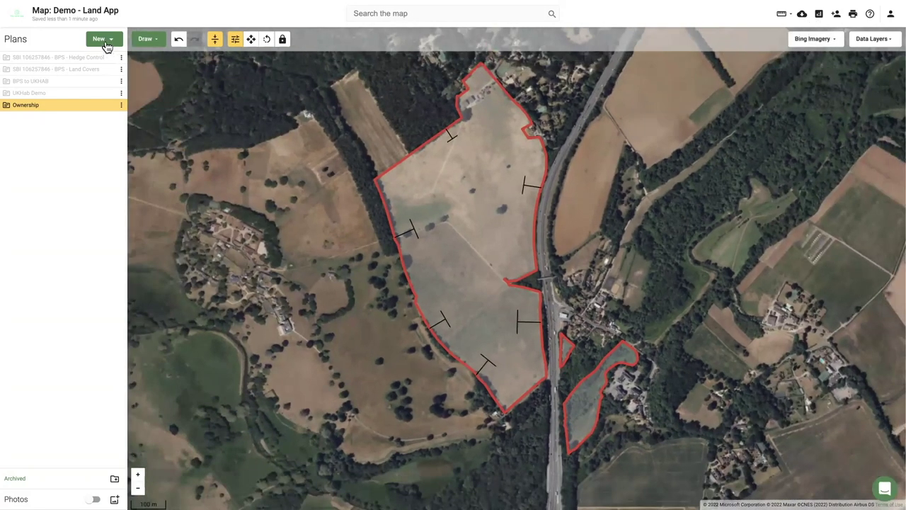
click(106, 42)
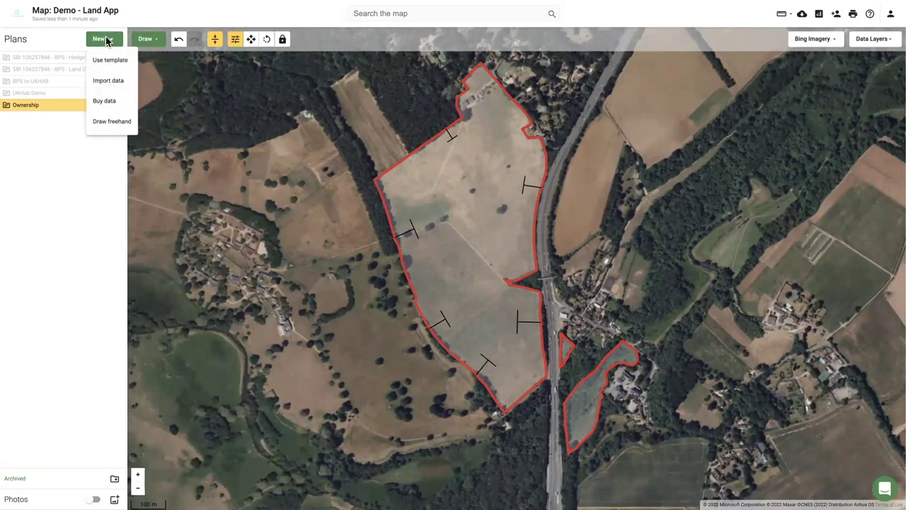
Choose the One-Click Baseline dataset with the Ownership plan as purchase area.
click(104, 108)
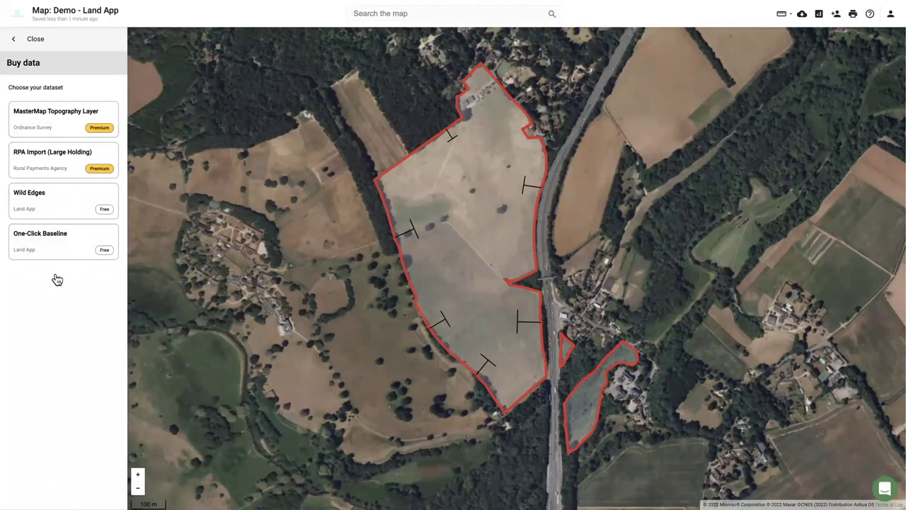
click(37, 242)
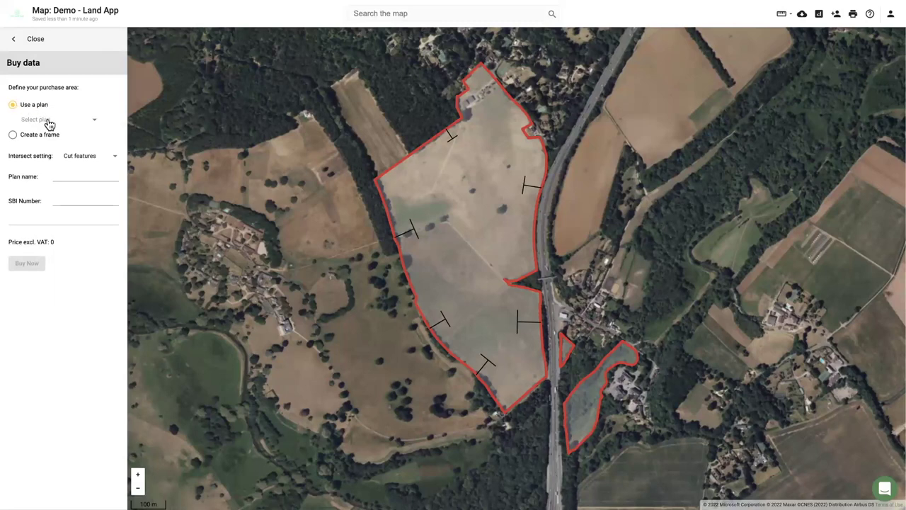
click(49, 124)
click(47, 194)
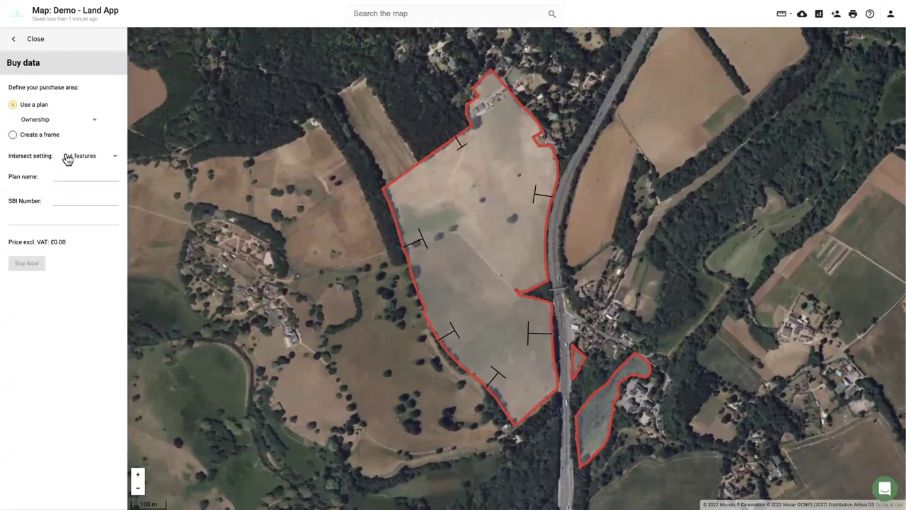
drag(6, 160, 60, 158)
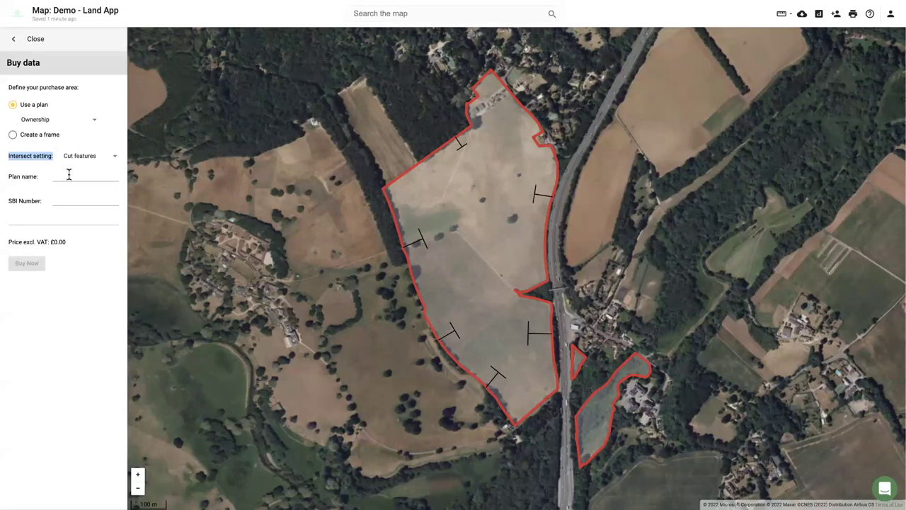
Name the purchase 'Demo One-Click', paste the SBI number, buy, and return to the map.
click(70, 176)
text(Demo One-Click)
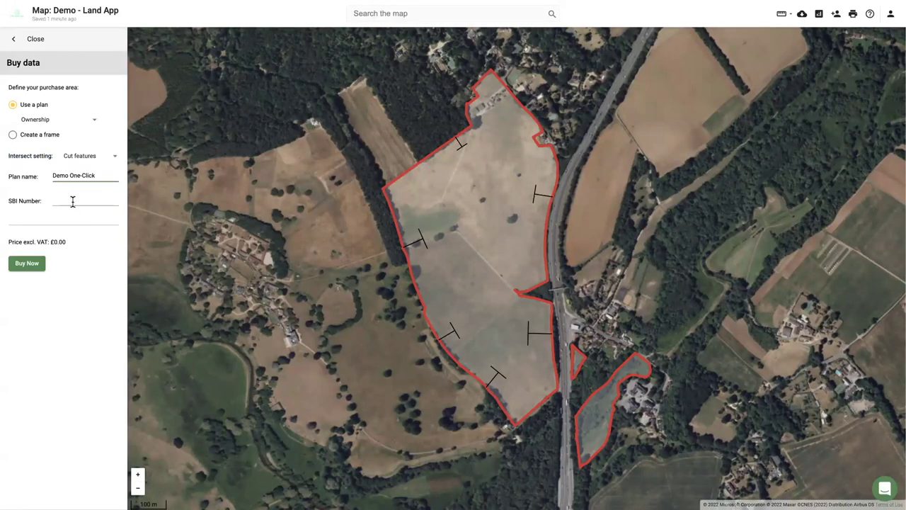
click(72, 202)
click(61, 218)
click(33, 265)
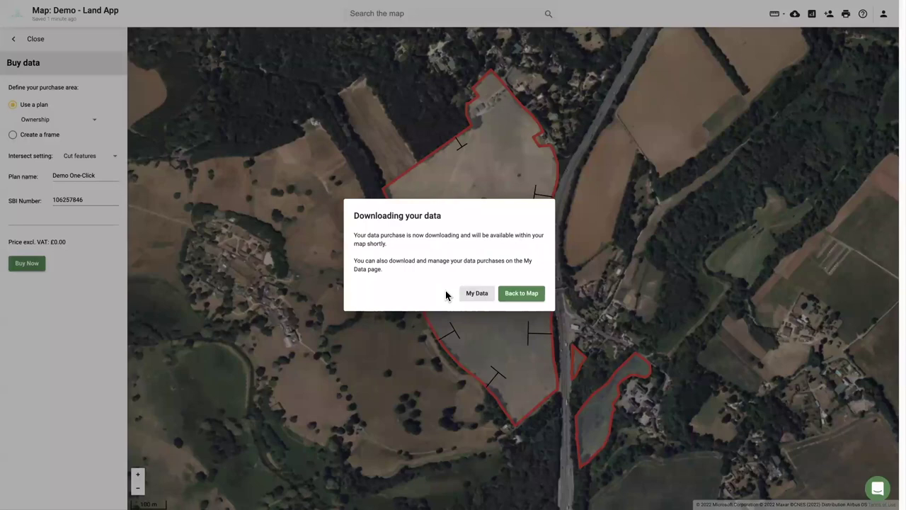
click(514, 294)
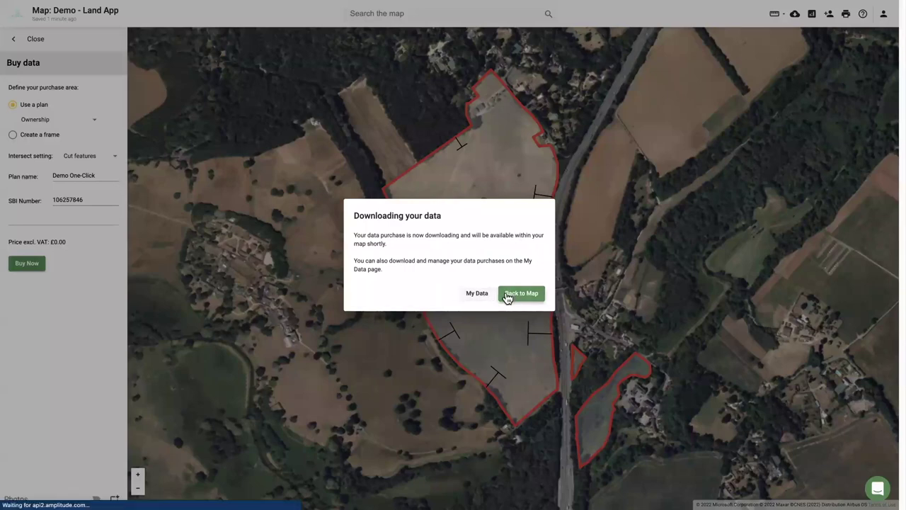
Exit full screen, reload to show BL_TEST Demo One-Click, and hide the Ownership plan.
key(super+shift+f)
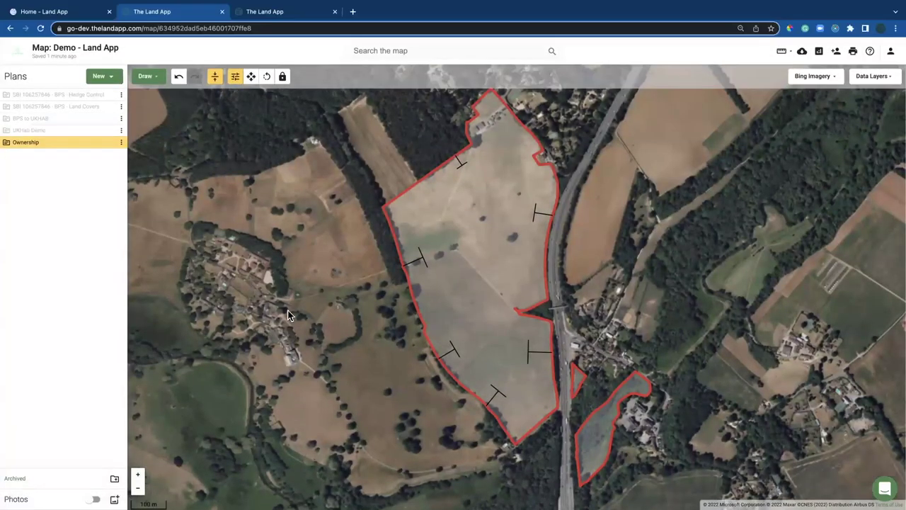
click(39, 29)
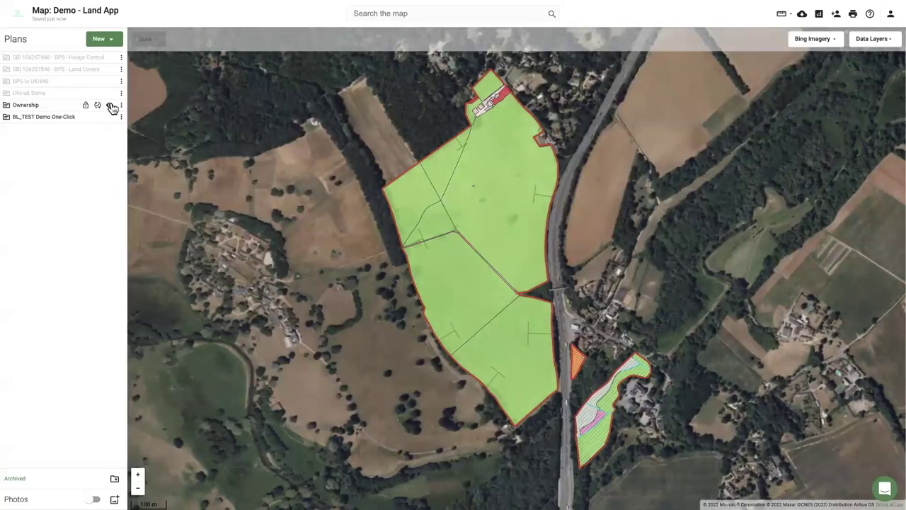
click(110, 104)
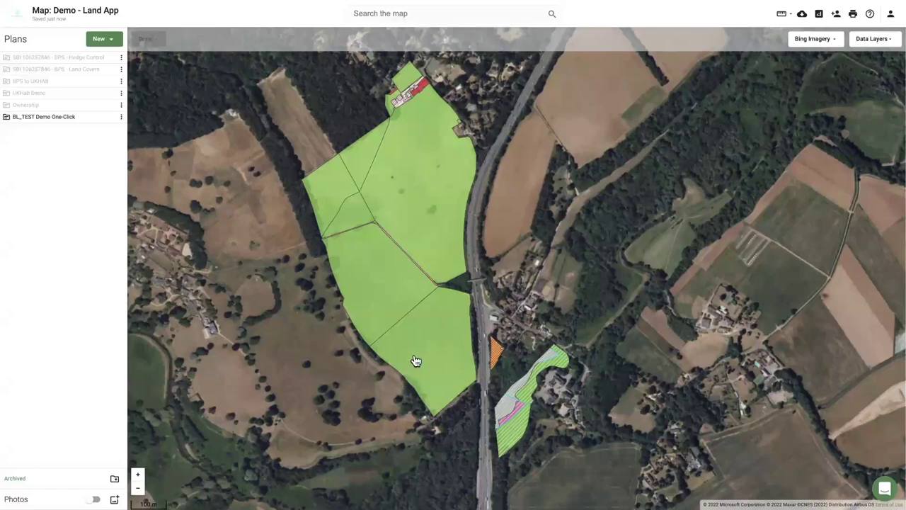
Check the codes of the lower field, buildings, built-up areas, Urban area and grassland patches.
click(415, 361)
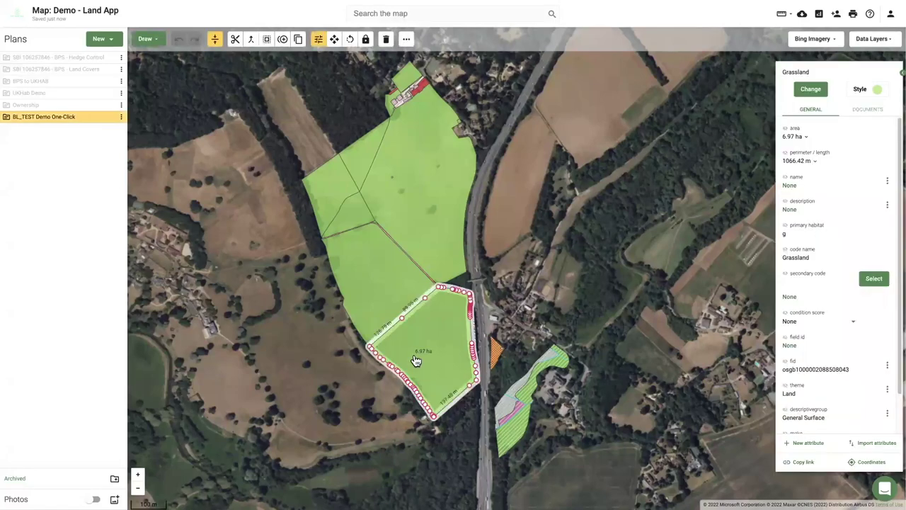
drag(417, 206, 422, 222)
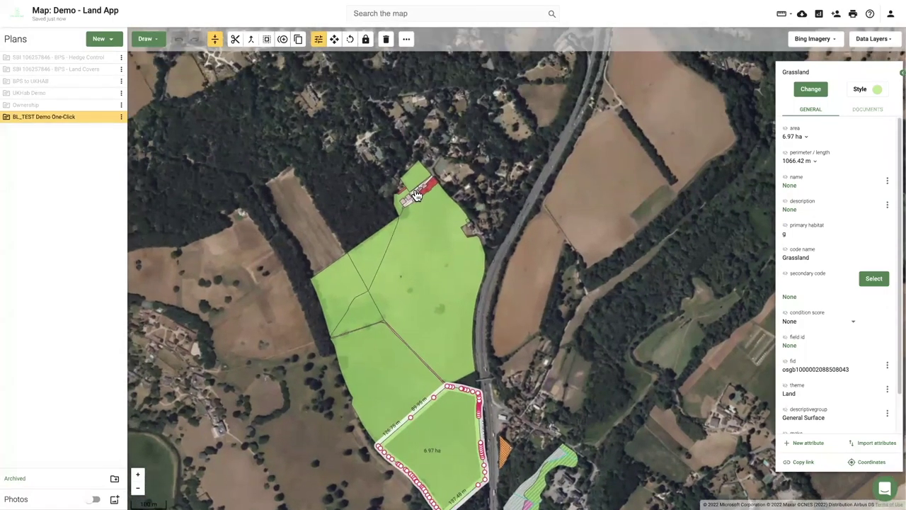
scroll(416, 195, up, 5)
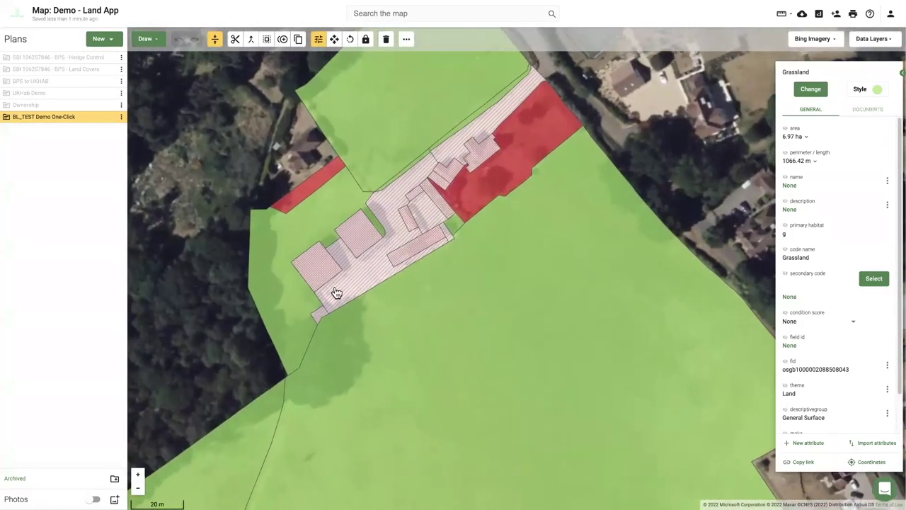
click(318, 265)
click(358, 242)
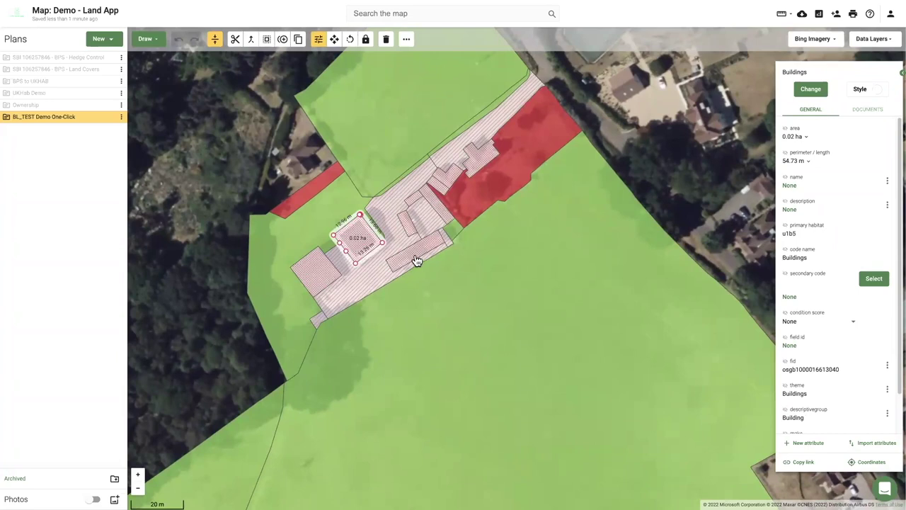
click(417, 260)
click(315, 276)
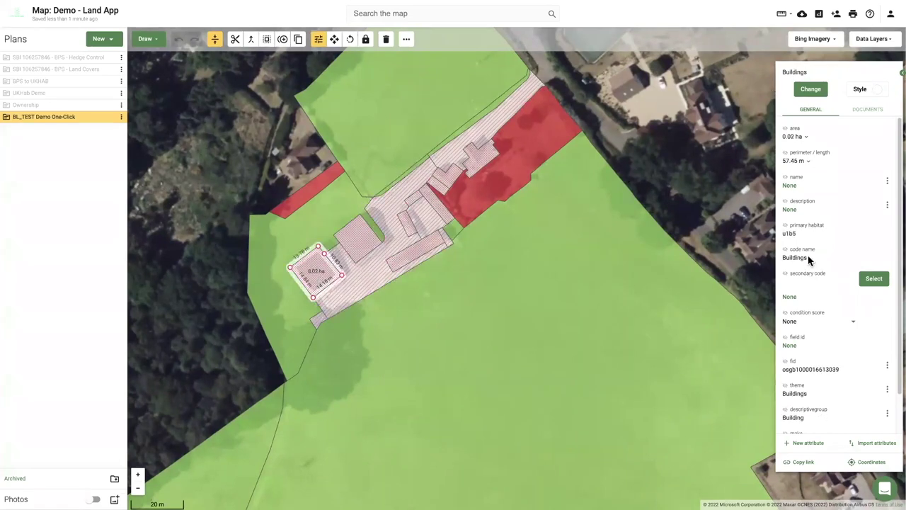
click(396, 240)
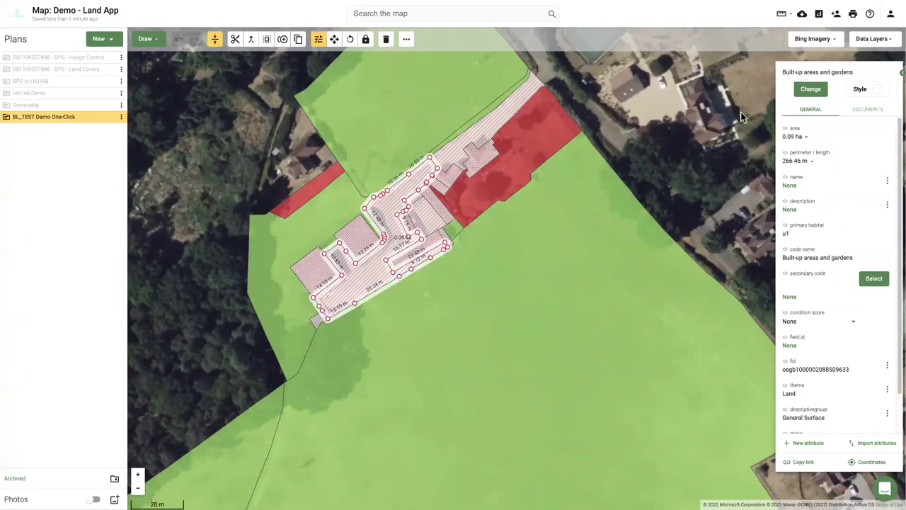
click(481, 198)
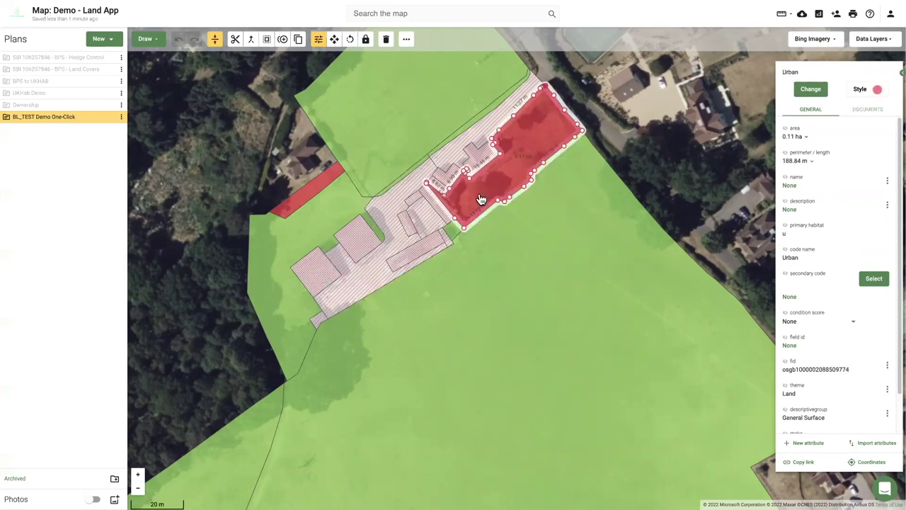
click(391, 238)
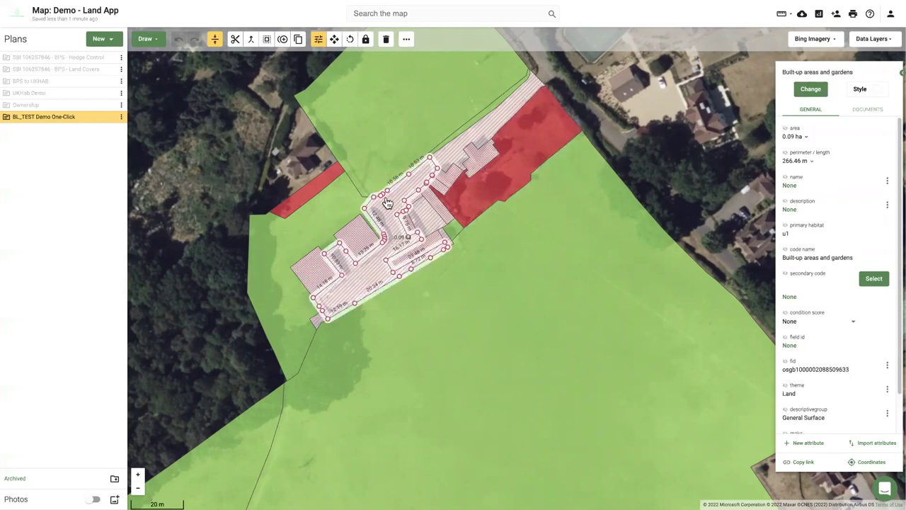
click(399, 344)
click(275, 283)
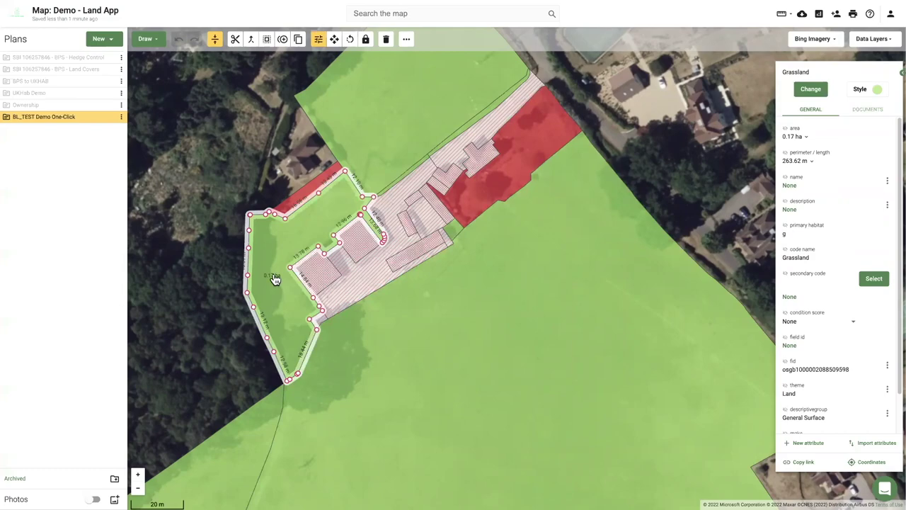
key(Escape)
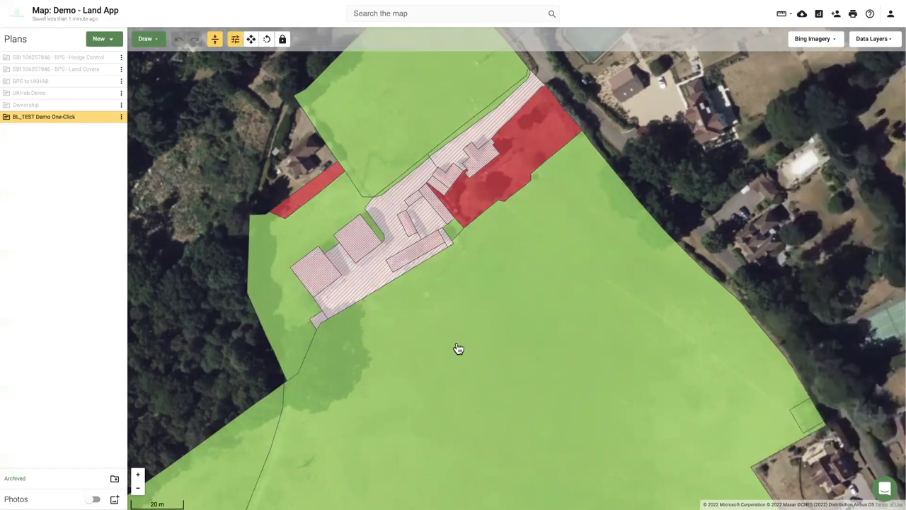
Inspect the point feature, then select the south-eastern 6.97 ha Grassland field.
scroll(433, 259, down, 3)
scroll(255, 390, down, 3)
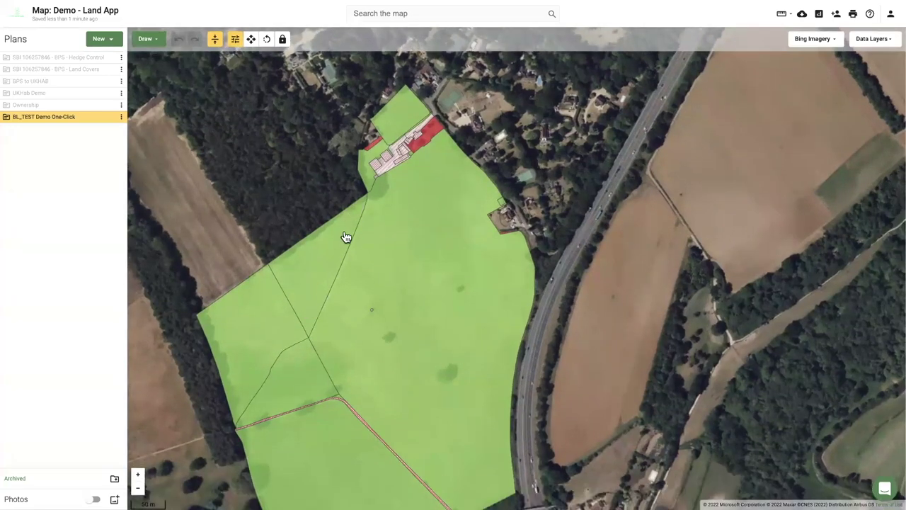
scroll(376, 315, up, 5)
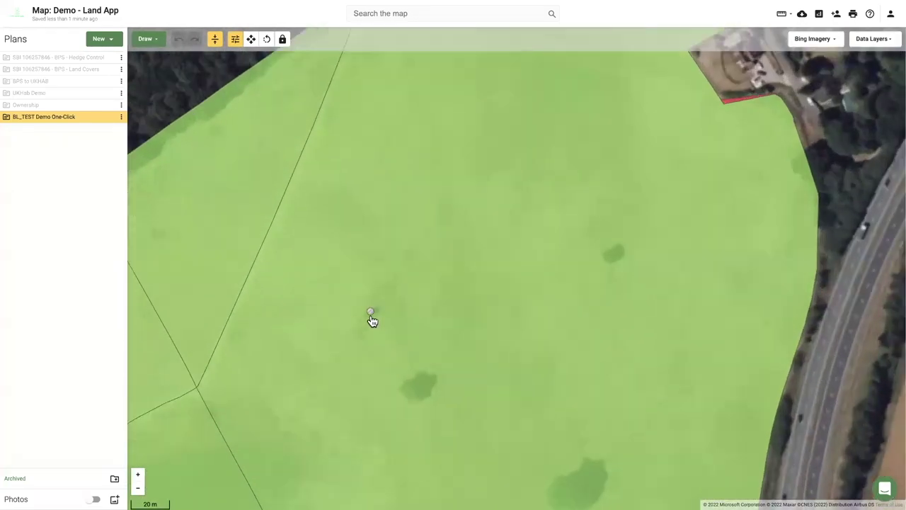
click(370, 316)
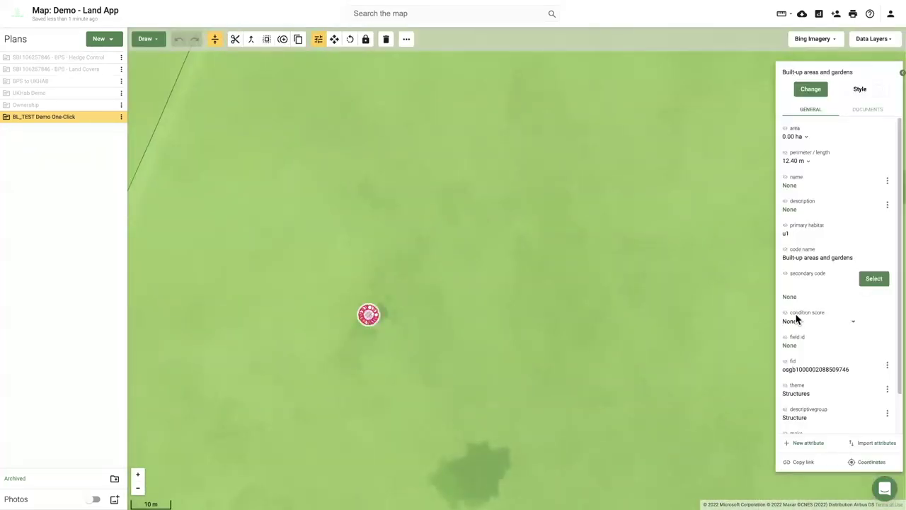
scroll(811, 325, down, 1)
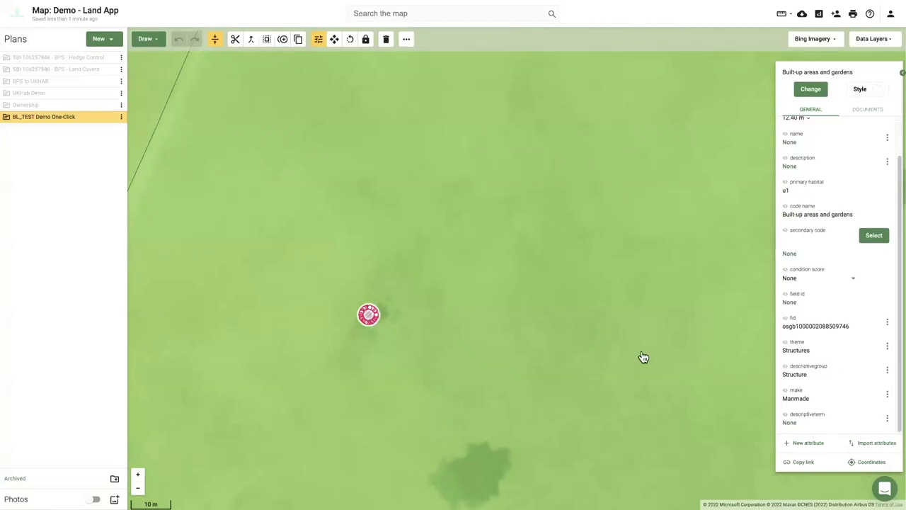
scroll(445, 347, down, 2)
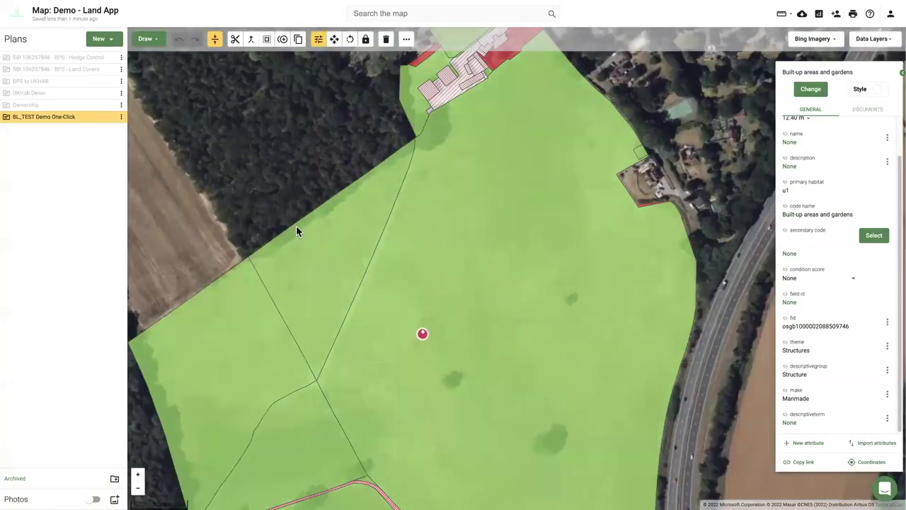
click(296, 232)
key(Down)
key(Down)
key(Right)
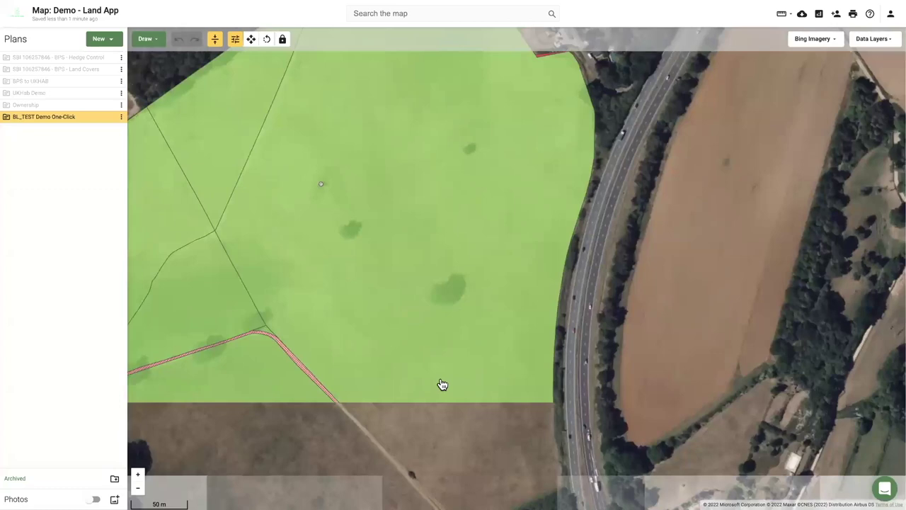
scroll(389, 376, down, 2)
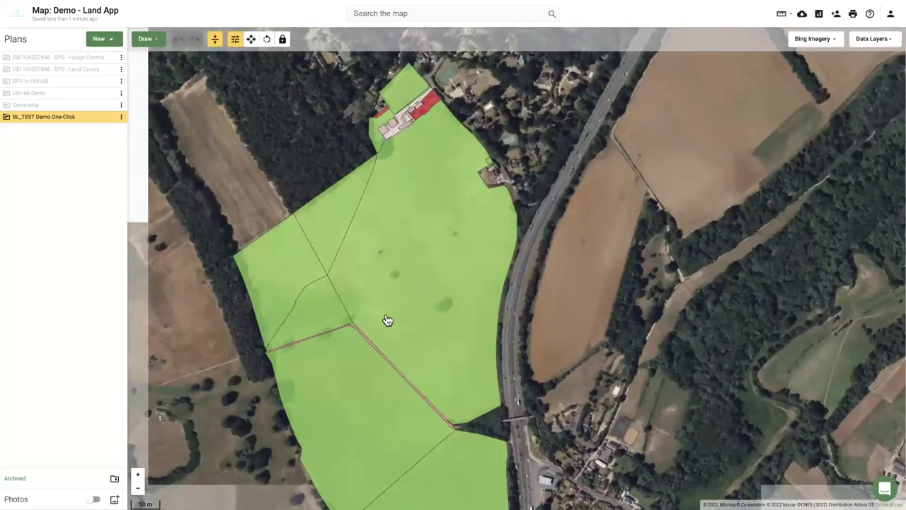
key(Down)
key(Down)
key(Down)
key(Down)
key(Right)
click(349, 270)
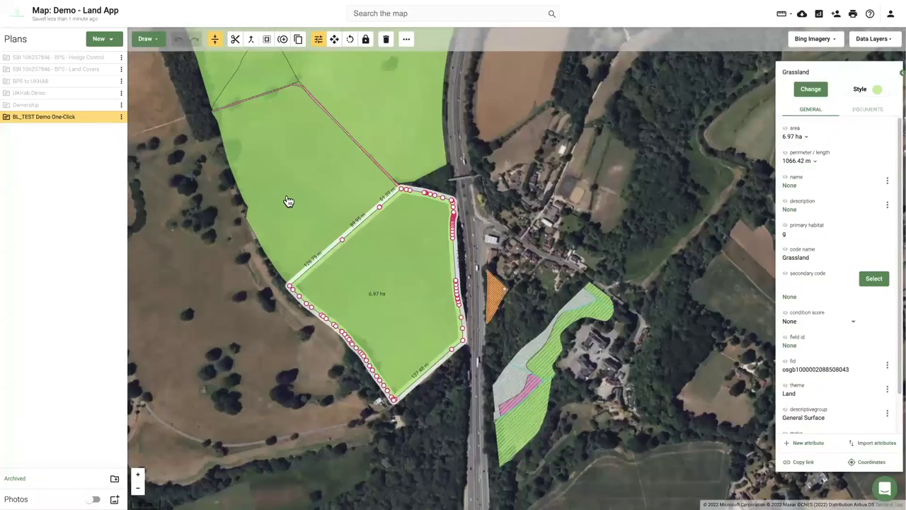
Recode the 6.73 ha and 6.97 ha grassland fields west of the motorway as c1b6 Legume-rich ley.
click(288, 202)
click(379, 301)
click(276, 183)
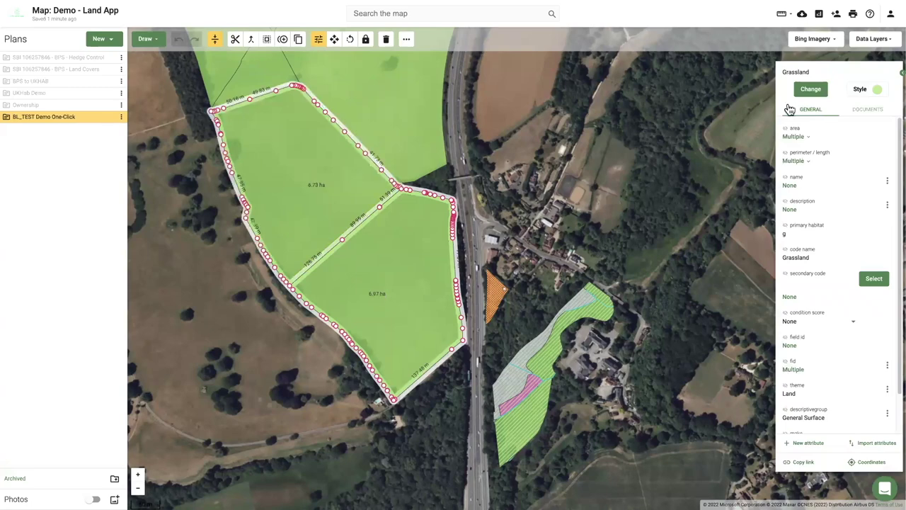
click(814, 89)
text(ley)
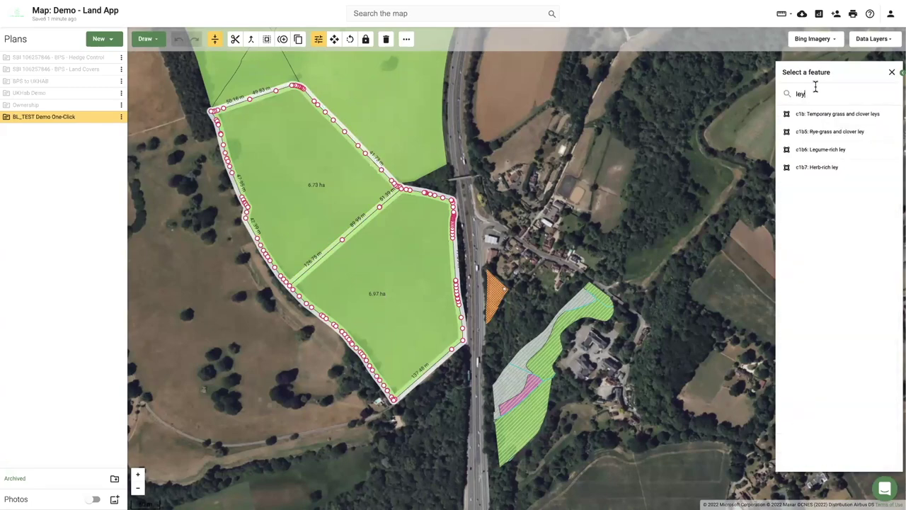
click(825, 149)
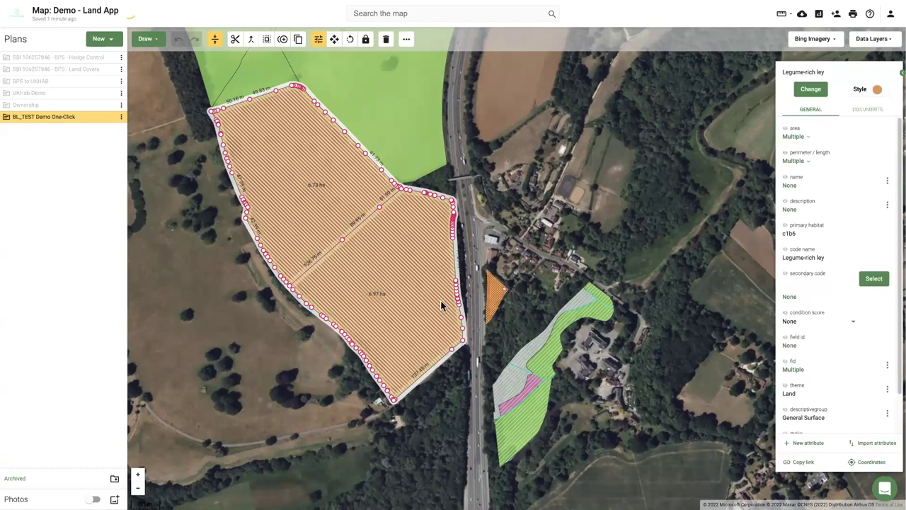
click(262, 356)
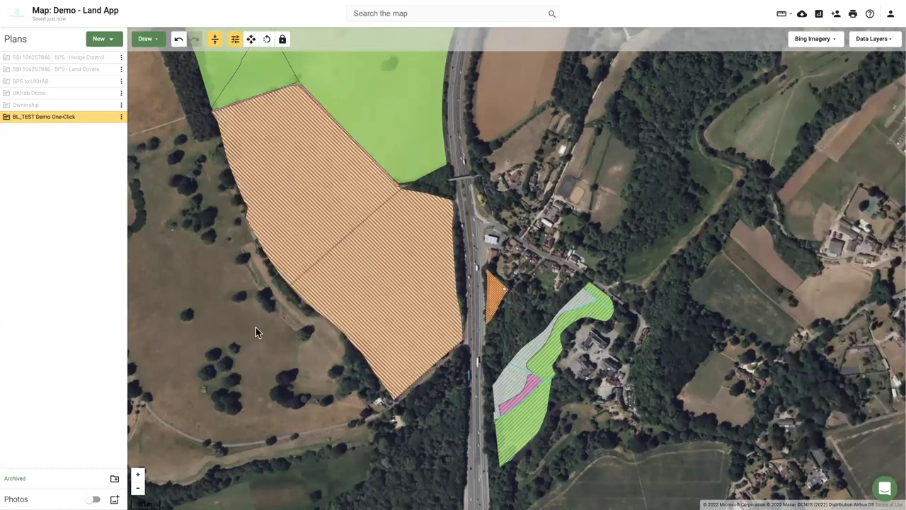
Select the green meadow polygons to check their habitat, then open the Data Layers catalogue.
scroll(440, 378, up, 5)
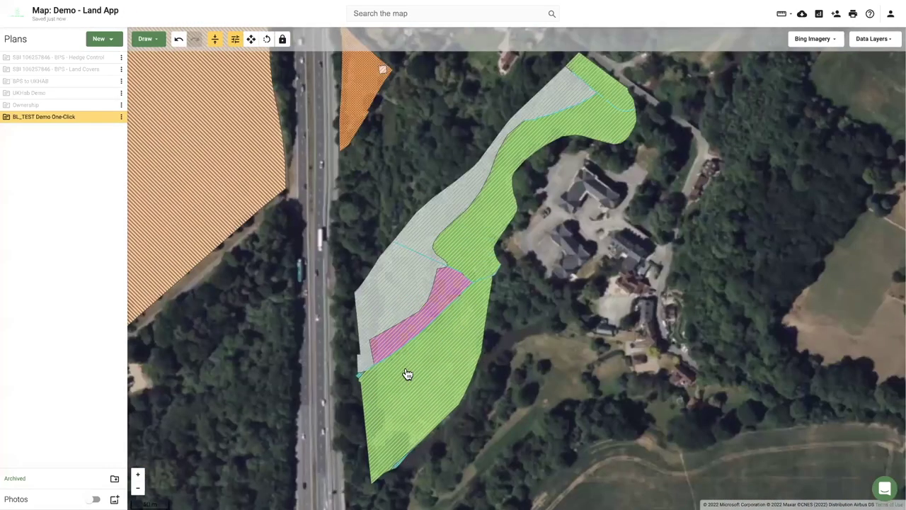
scroll(407, 374, up, 1)
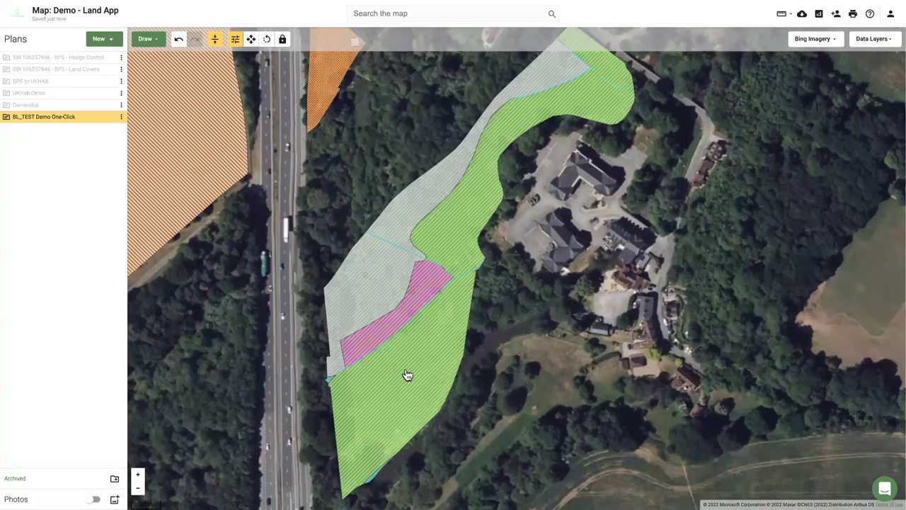
scroll(407, 375, down, 4)
scroll(400, 368, up, 1)
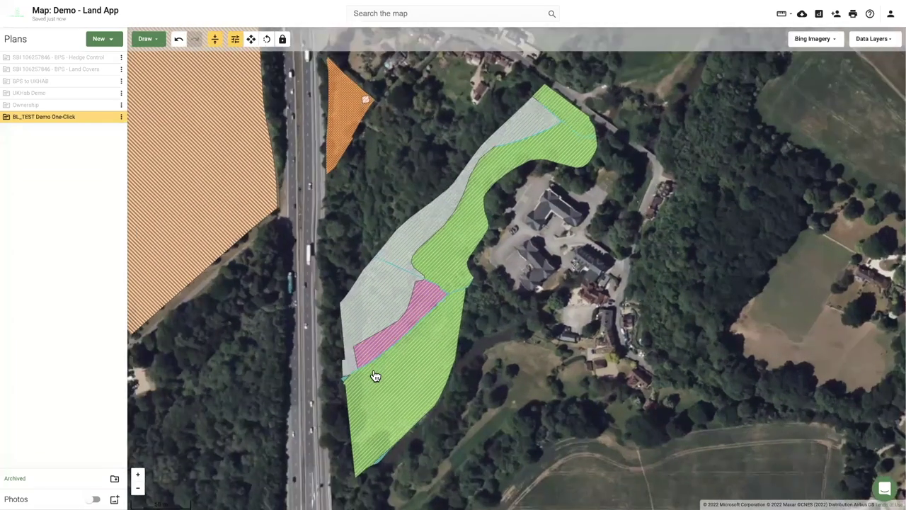
click(433, 358)
click(459, 236)
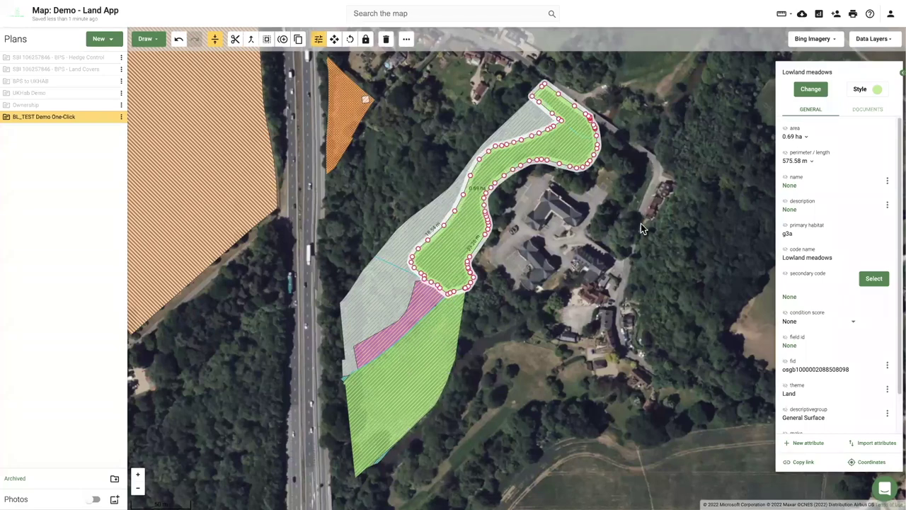
click(862, 44)
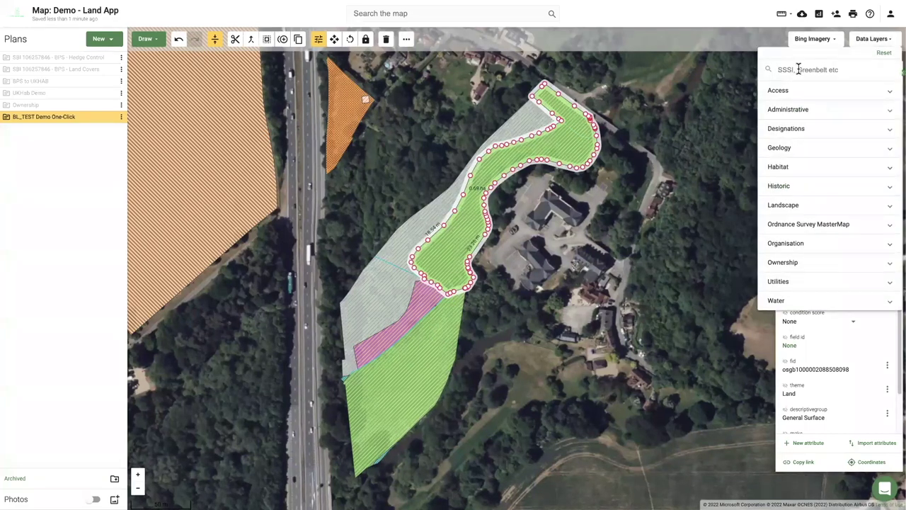
Search the data layers for 'prio' and enable Priority Habitat Inventory (England).
click(799, 68)
text(prio)
click(798, 97)
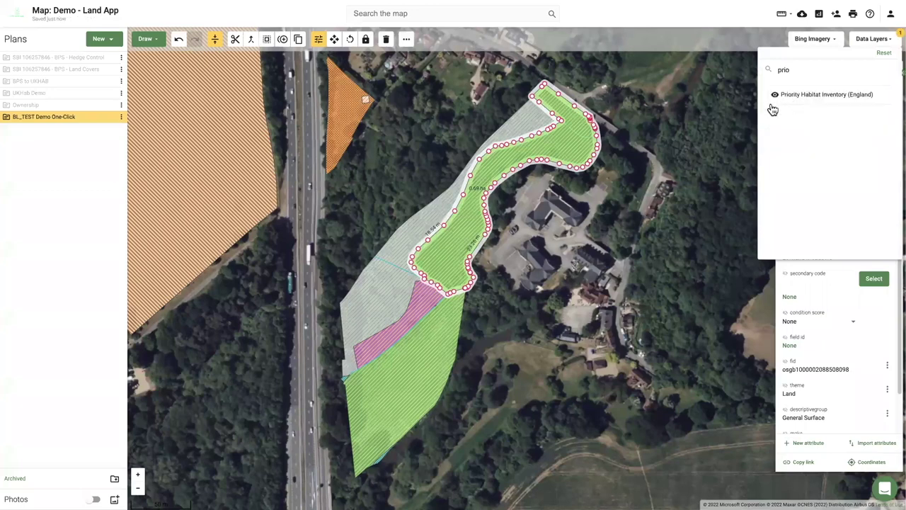
click(107, 120)
Hide the plan and read the Lowland meadows and Purple moor grass and rush pastures polygons.
click(107, 119)
click(402, 387)
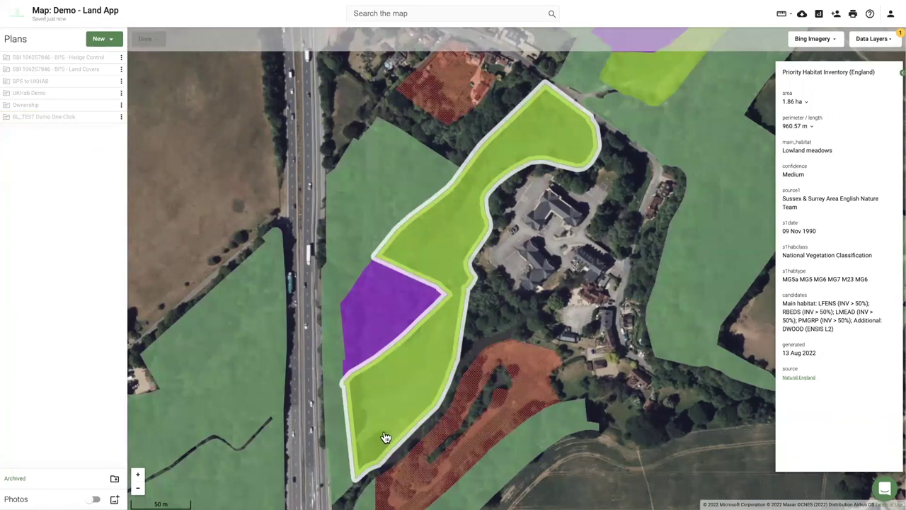
click(371, 322)
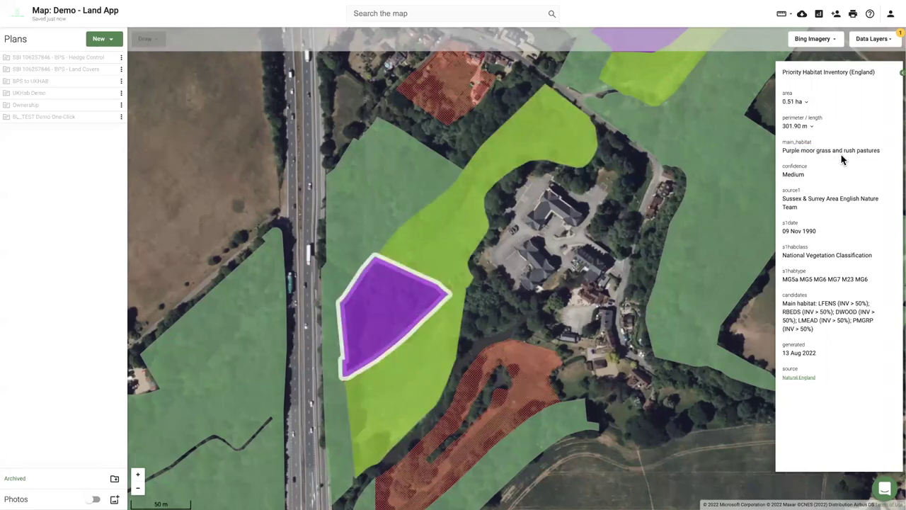
click(510, 307)
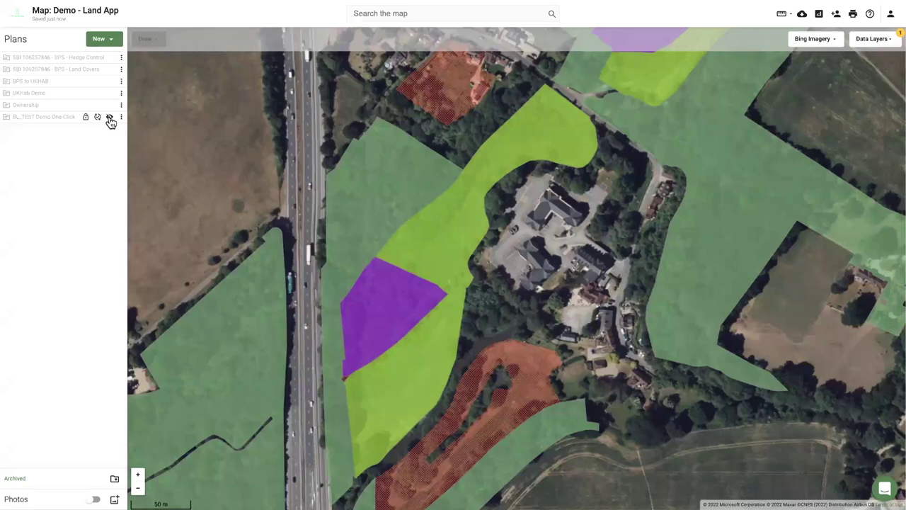
click(109, 117)
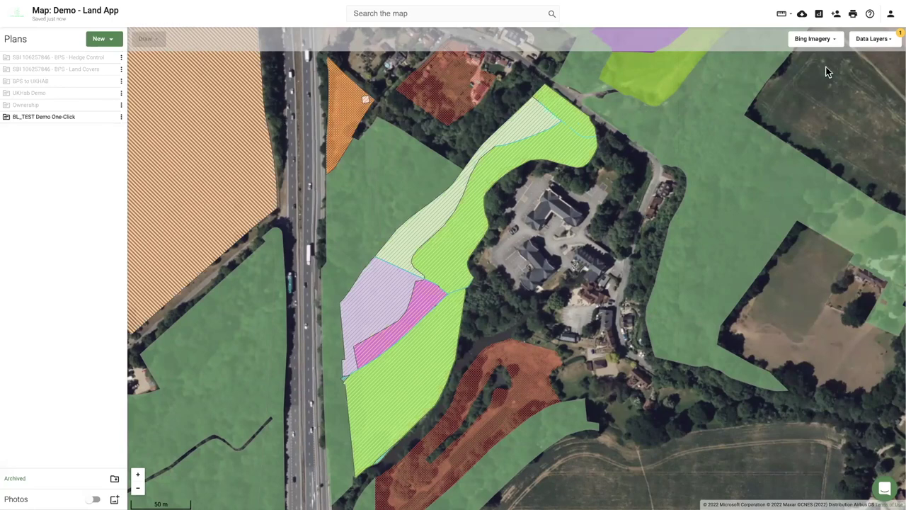
click(864, 43)
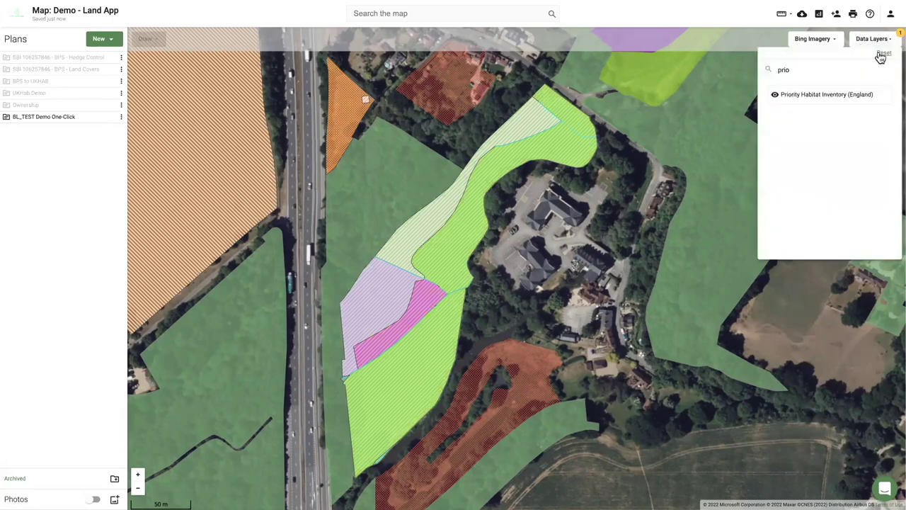
Switch off the data layers and read the plan's Lowland meadows fields and woodland strip.
click(883, 54)
click(416, 365)
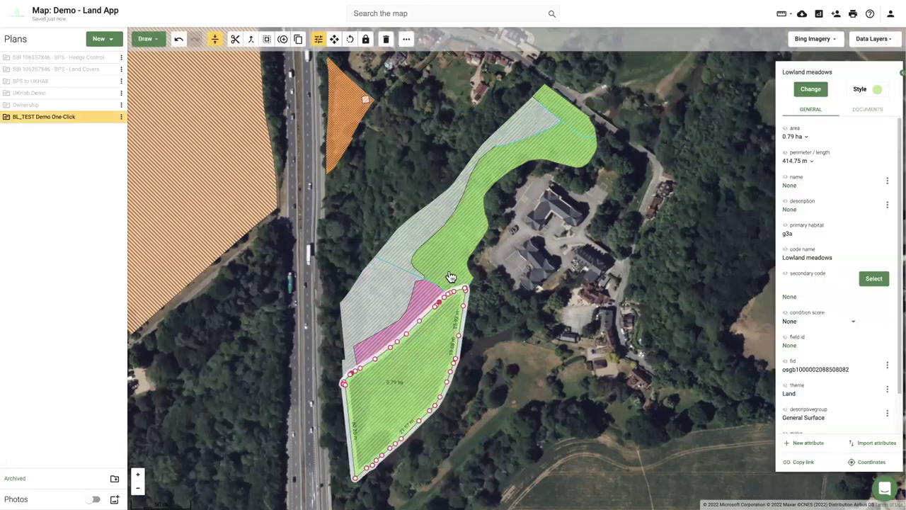
click(451, 276)
click(443, 334)
click(446, 263)
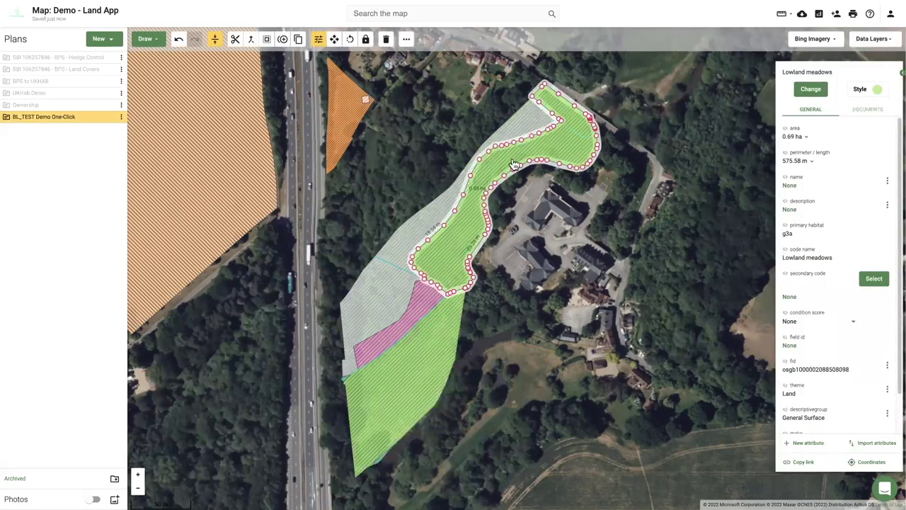
click(409, 245)
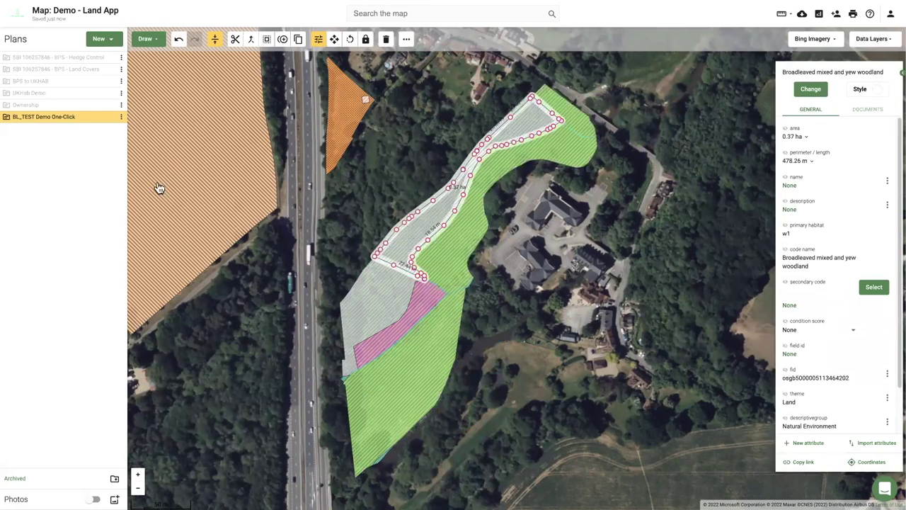
Re-enable the Priority Habitat Inventory, hide the plan, and read the inventory's Lowland meadows polygon.
click(109, 117)
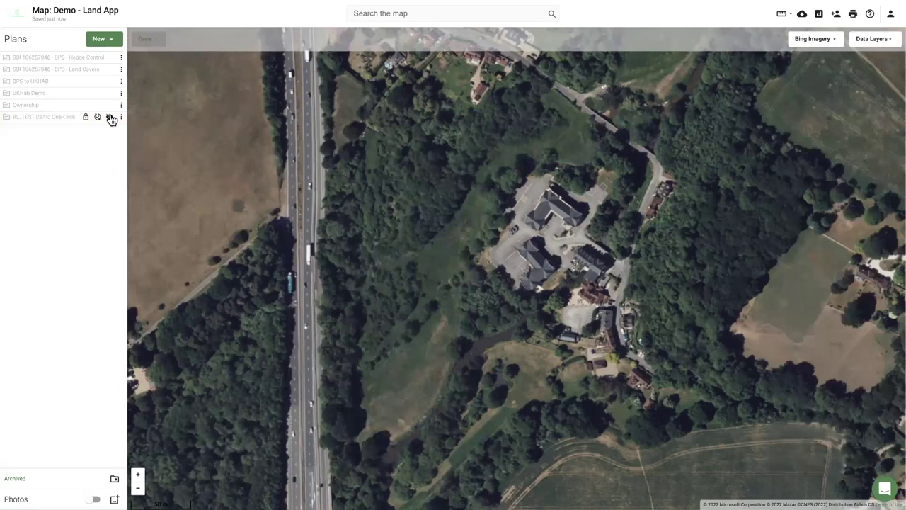
click(110, 117)
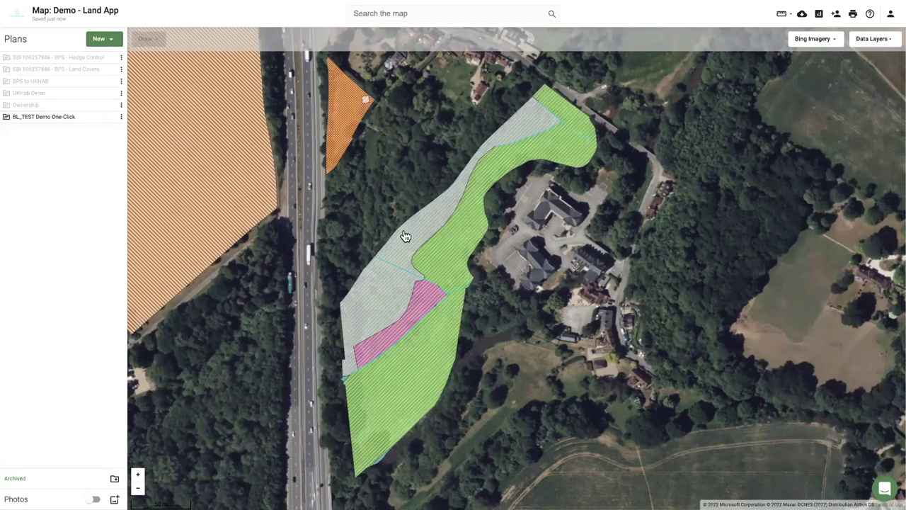
click(870, 39)
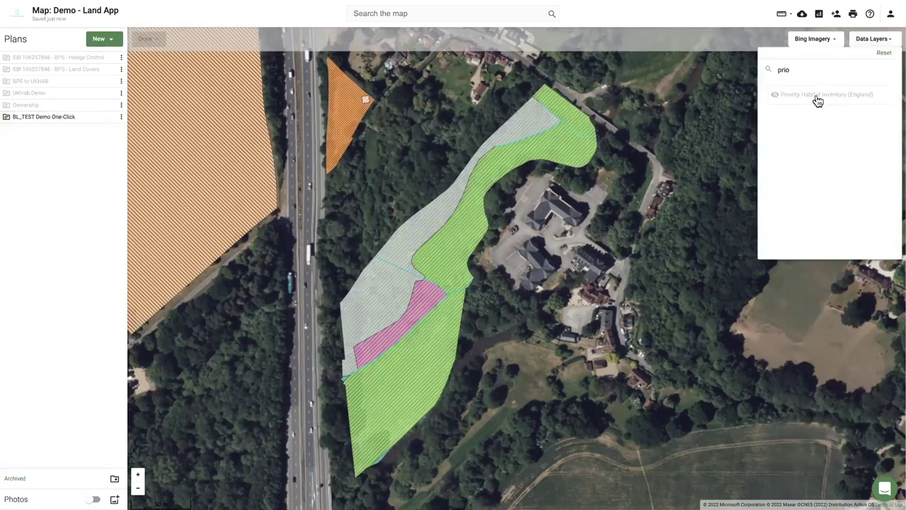
click(817, 94)
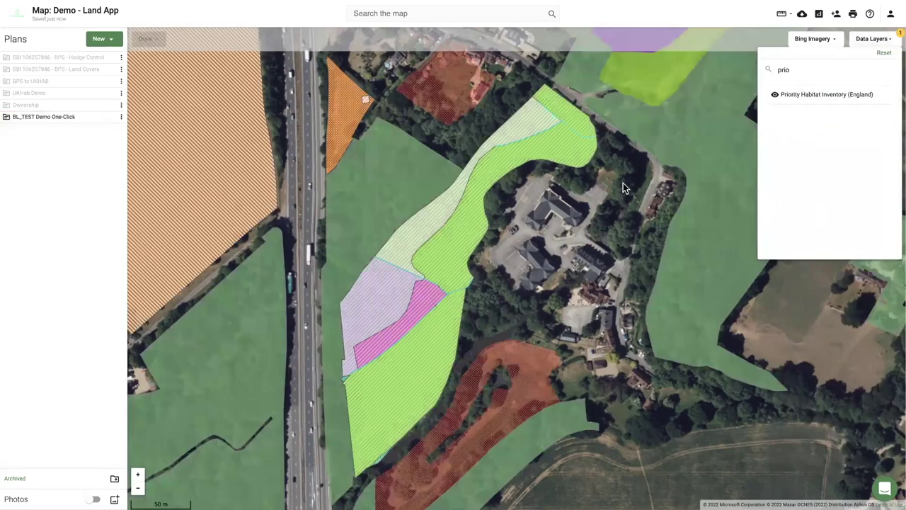
click(110, 117)
drag(460, 208, 402, 281)
click(402, 282)
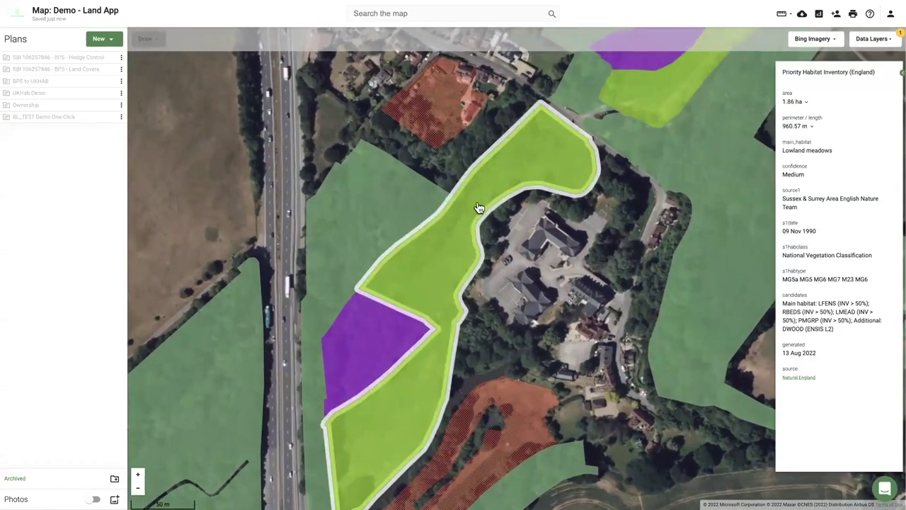
Show the plan again and confirm 0.69 ha g3a Lowland meadows beside 0.37 ha w1 woodland.
click(109, 121)
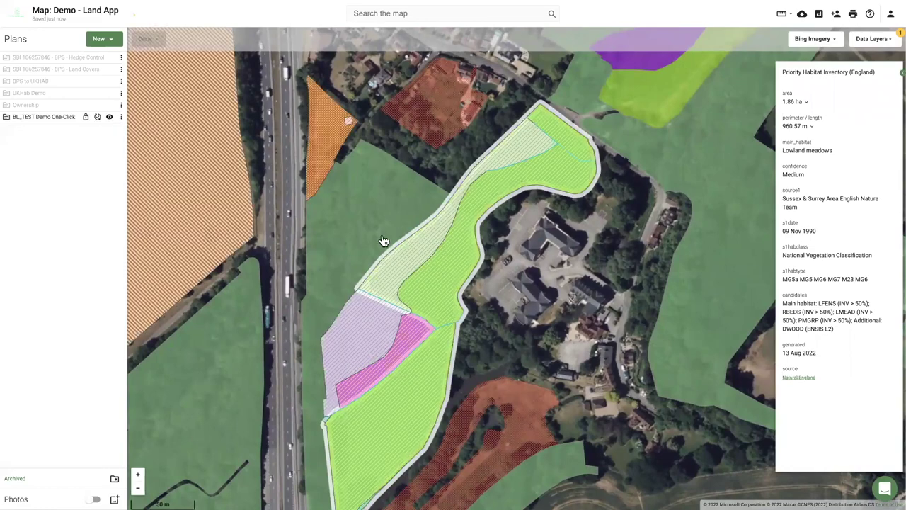
click(442, 296)
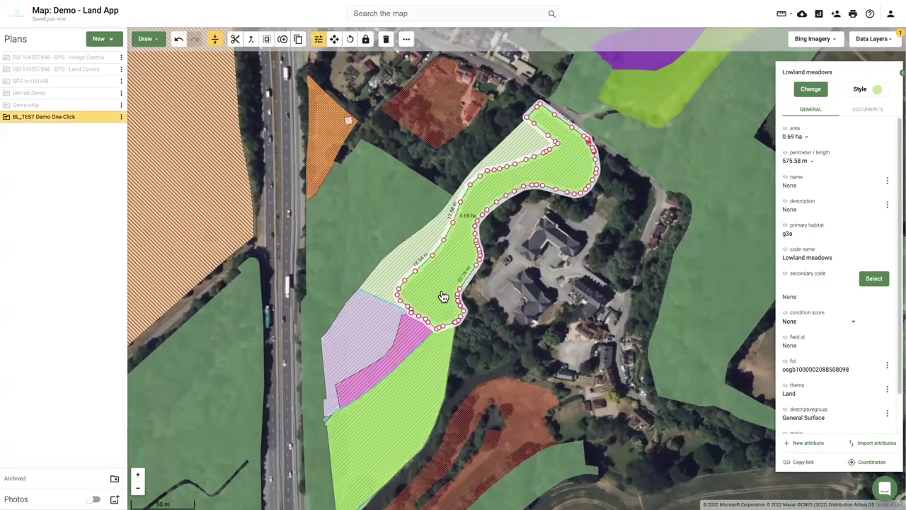
click(388, 271)
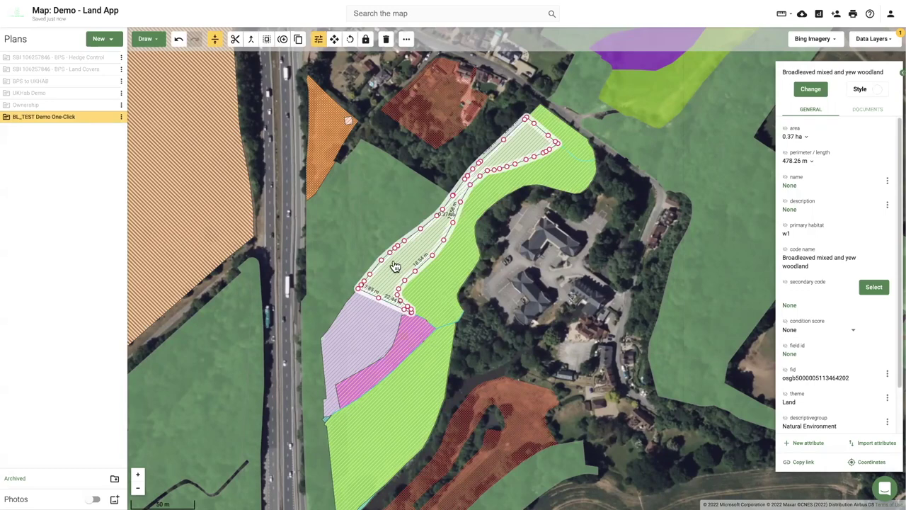
click(509, 253)
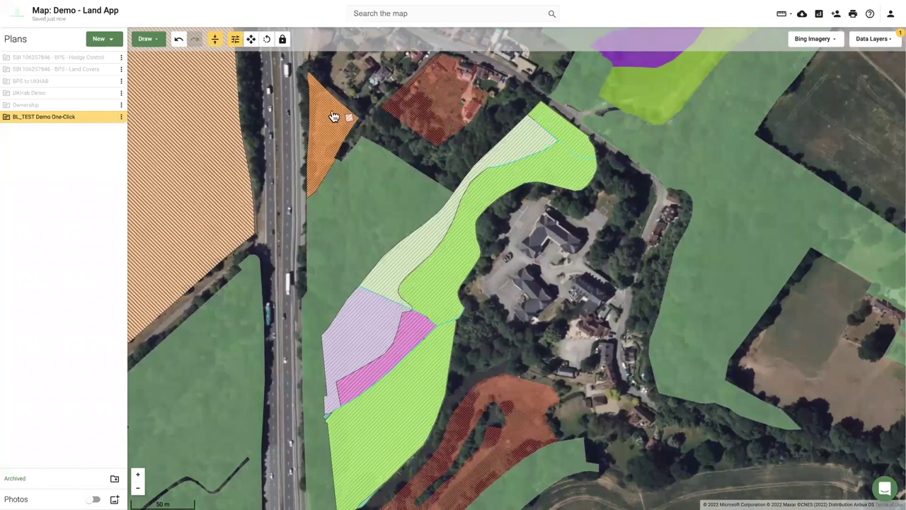
click(881, 41)
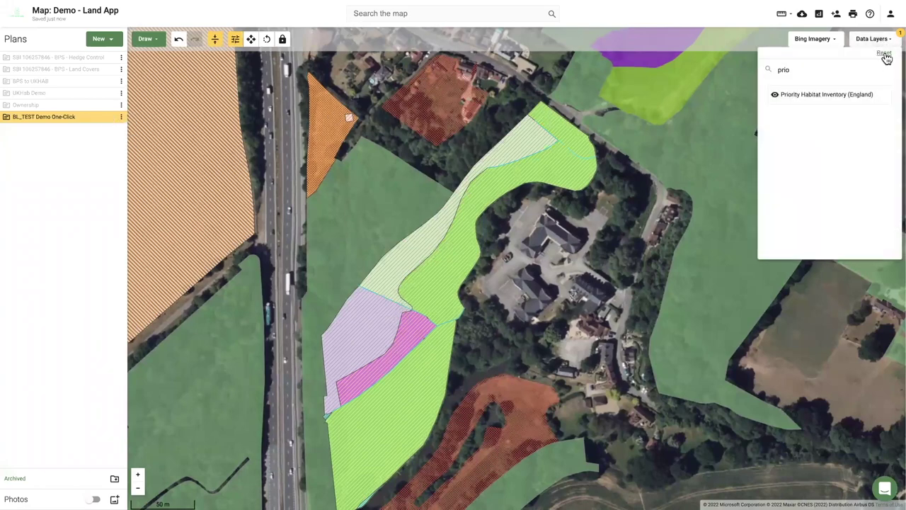
Reset the data layers to remove the Priority Habitat Inventory and zoom out over the whole plan.
click(885, 55)
click(518, 402)
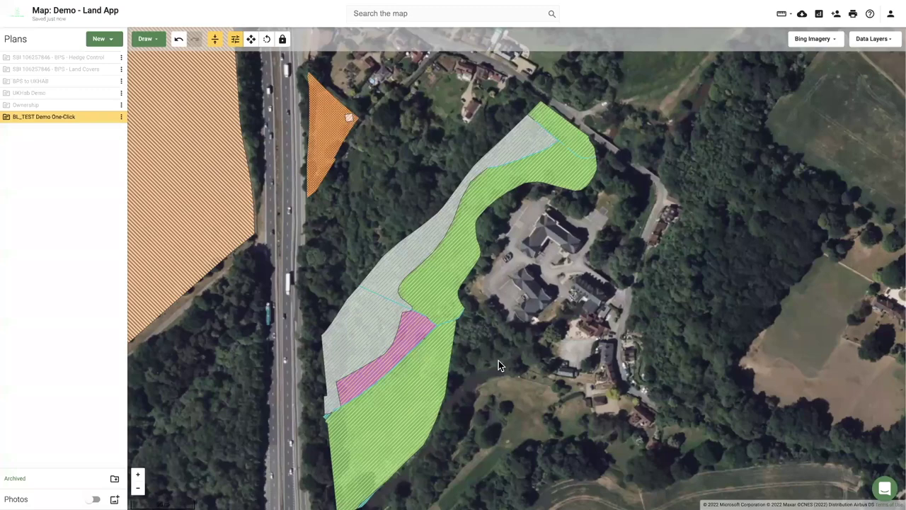
scroll(429, 333, down, 2)
scroll(369, 362, down, 3)
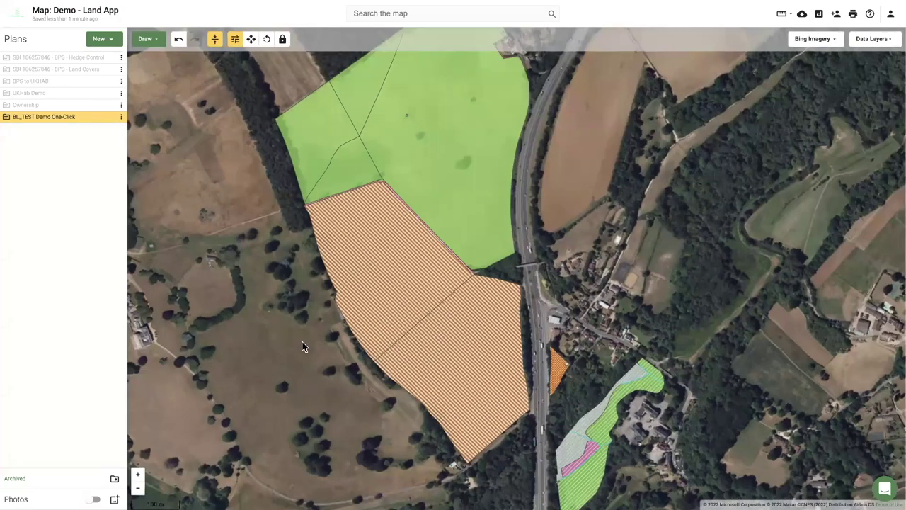
scroll(304, 341, down, 2)
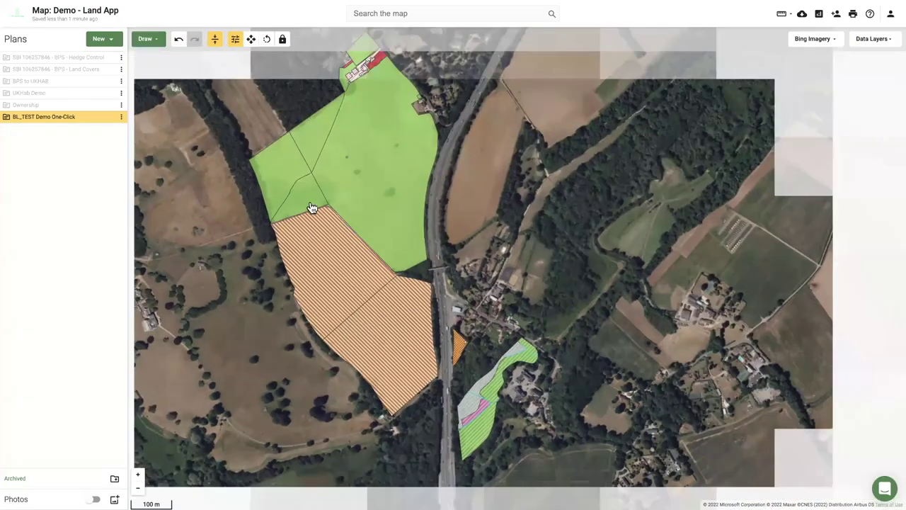
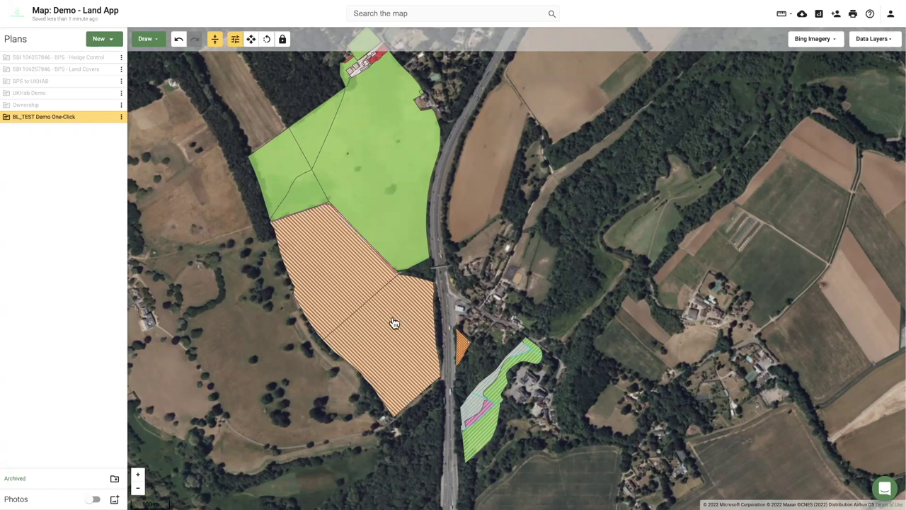
Switch the basemap from Bing Imagery to Ordnance Survey Light.
scroll(398, 320, up, 3)
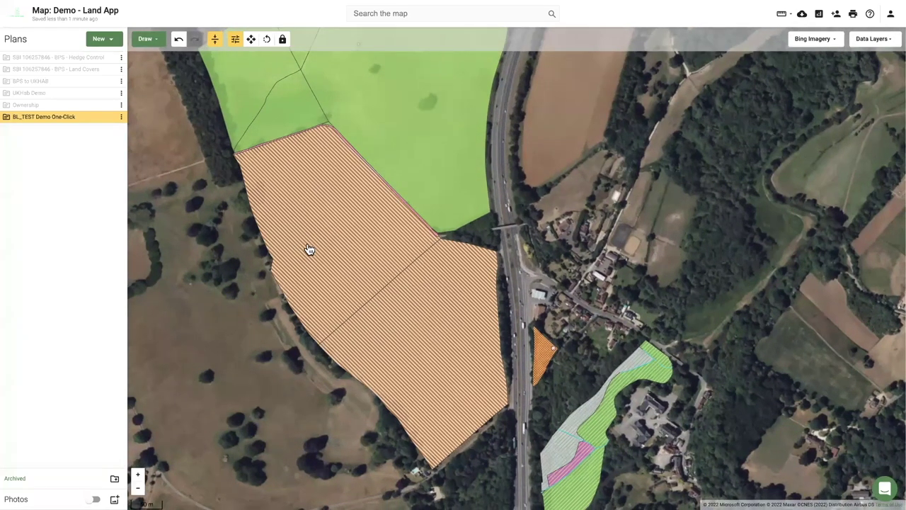
click(809, 40)
click(821, 81)
click(825, 40)
click(827, 107)
Replace the 'prio' layer search with 'terr' and turn on the OS Terrain 50 contour layer.
click(872, 39)
text(prio)
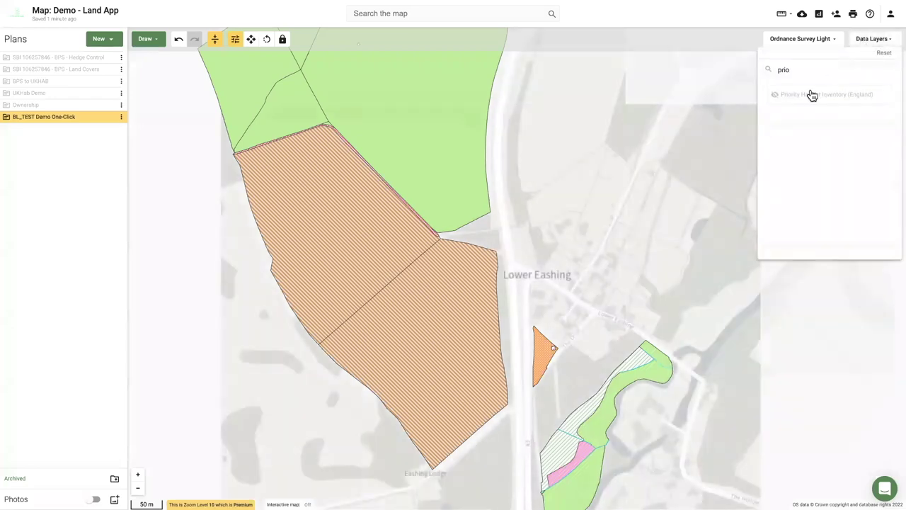
double_click(780, 70)
text(terr)
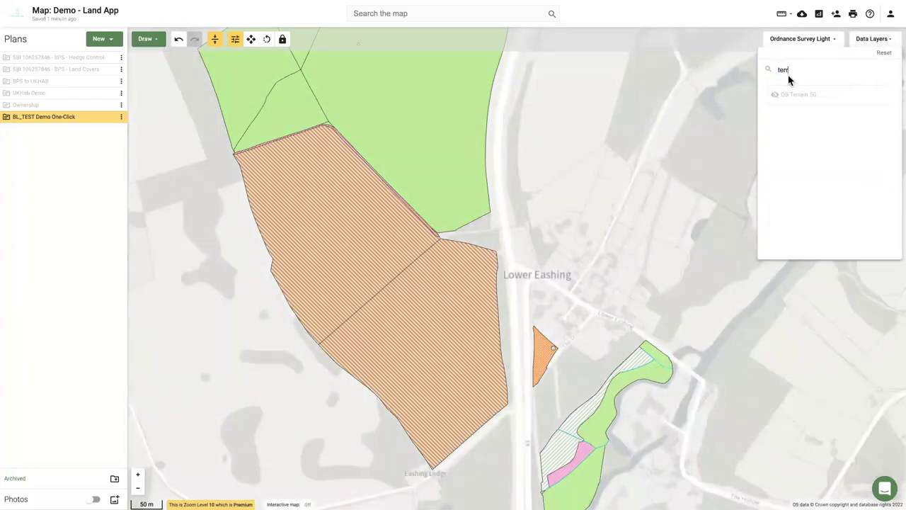
click(782, 102)
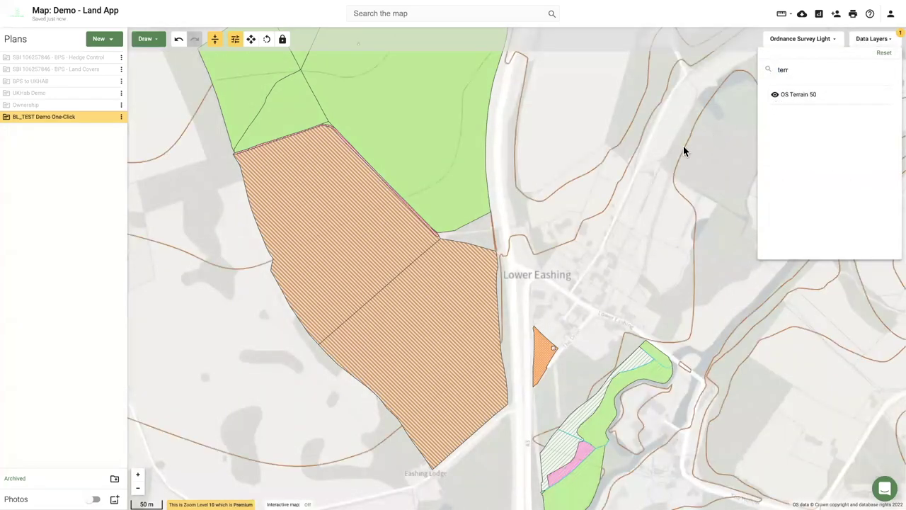
Hide the BL_TEST Demo One-Click parcels and inspect contour lines, one showing value 50.
click(107, 121)
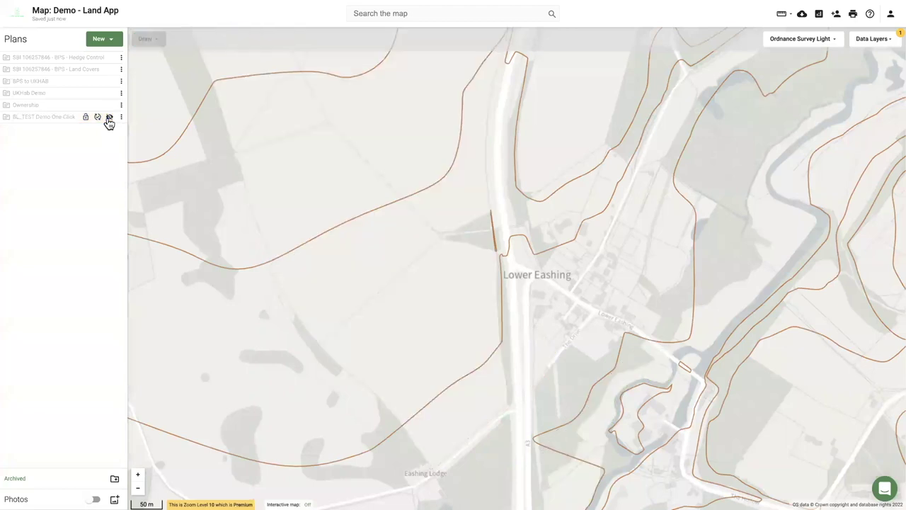
click(876, 41)
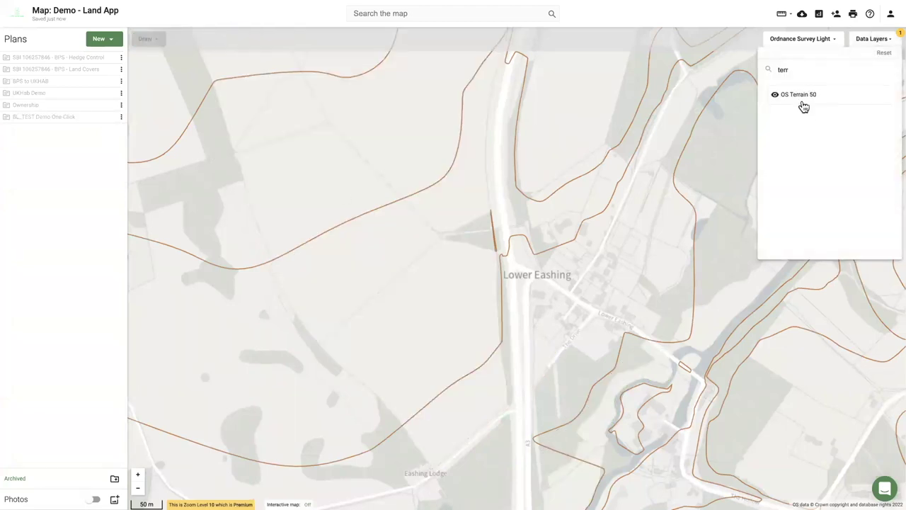
click(345, 228)
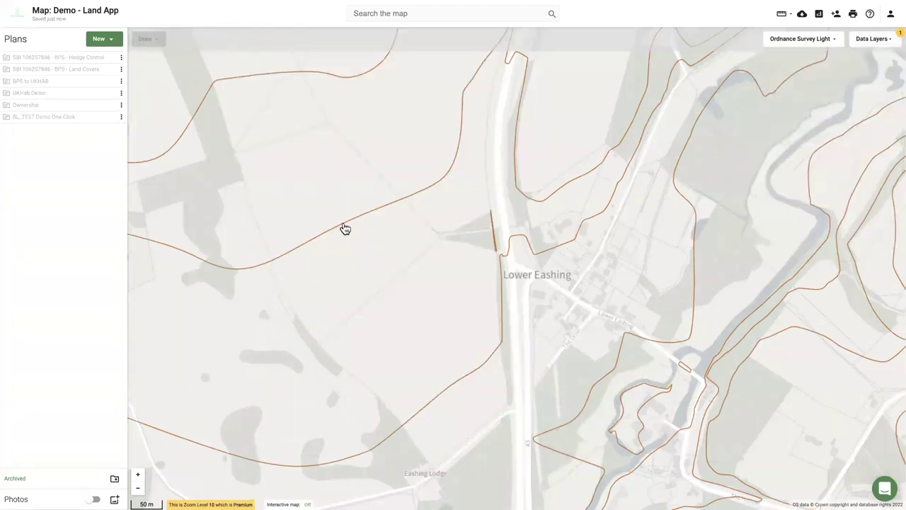
click(444, 396)
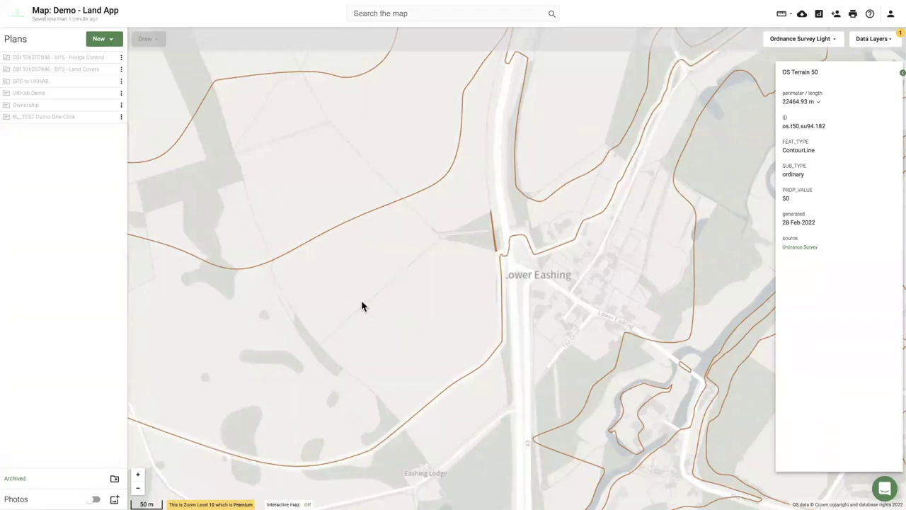
click(879, 42)
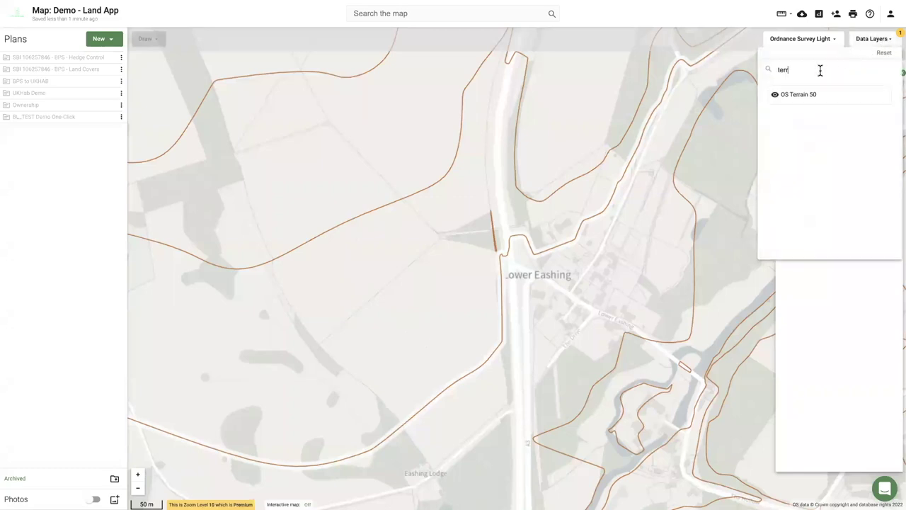
Search layers for 'floo', enable Floodzone 2, and inspect a contour line.
key(BackSpace)
key(BackSpace)
key(BackSpace)
key(BackSpace)
text(floo)
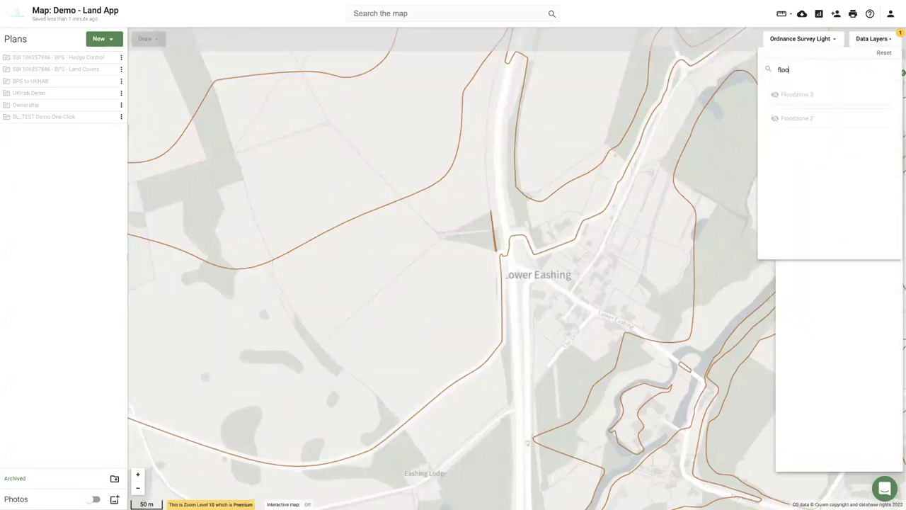
click(790, 125)
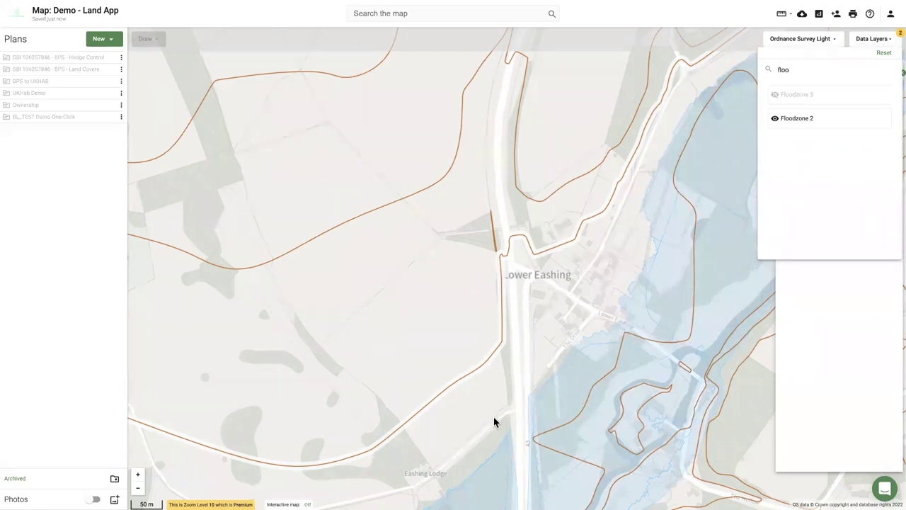
click(502, 347)
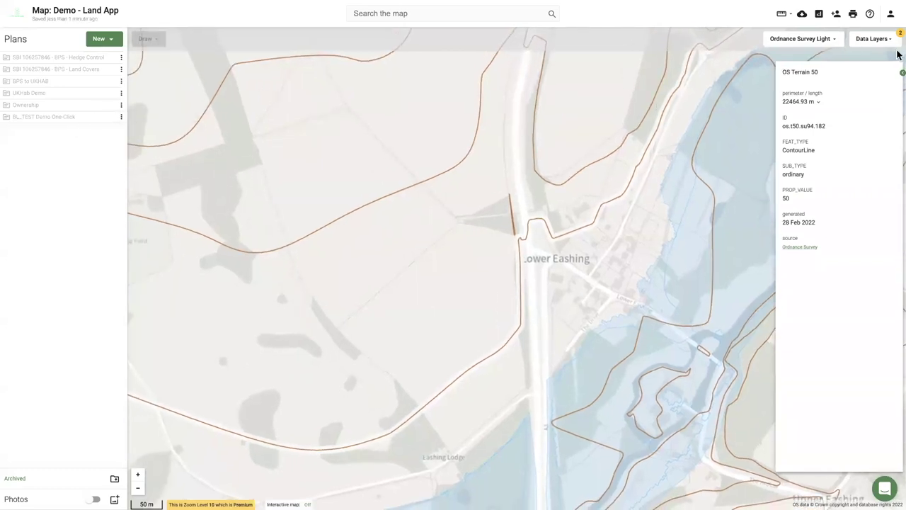
Search layers for 'pri' and turn on Priority Habitat Inventory (England).
click(876, 41)
double_click(773, 71)
text(pri)
click(812, 96)
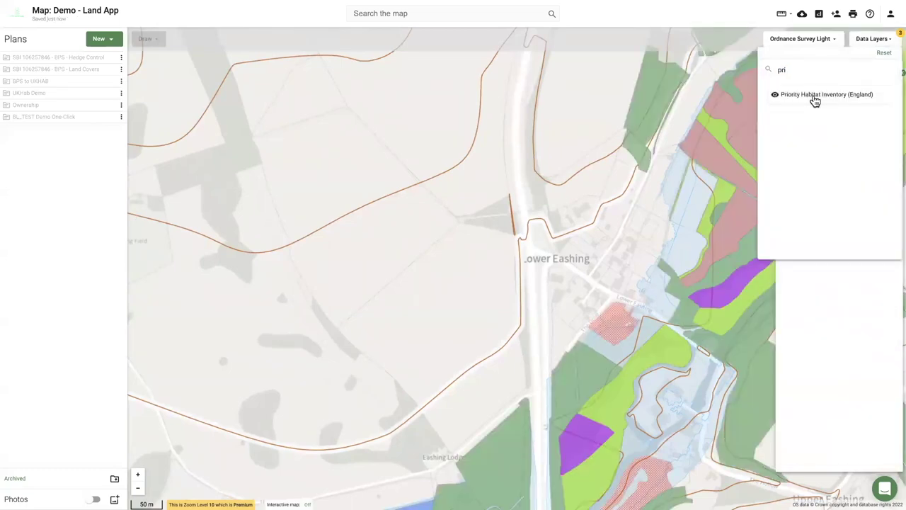
Search layers for 'ss' and turn on the SSSI layer.
double_click(765, 76)
key(BackSpace)
text(ss)
click(818, 140)
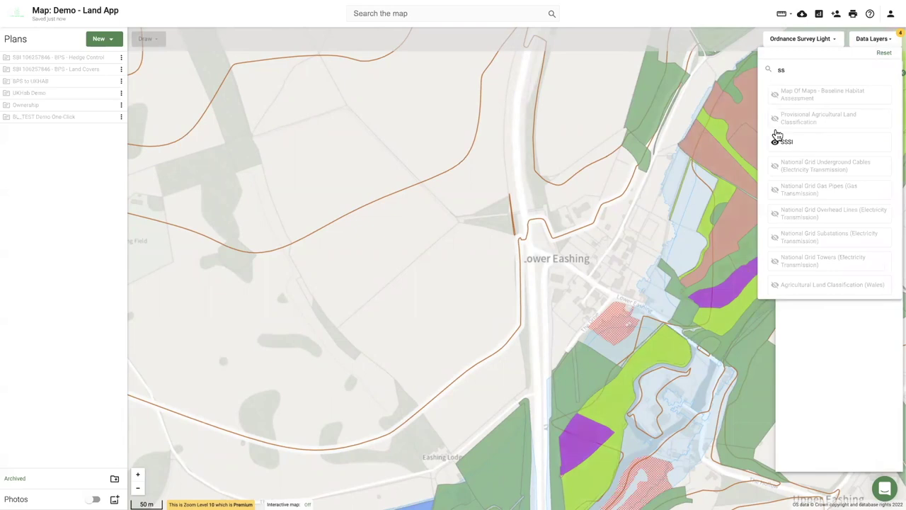
Turn Priority Habitat Inventory off again and check the 62.37 ha Floodzone 2 area.
double_click(790, 68)
text(pri)
click(799, 97)
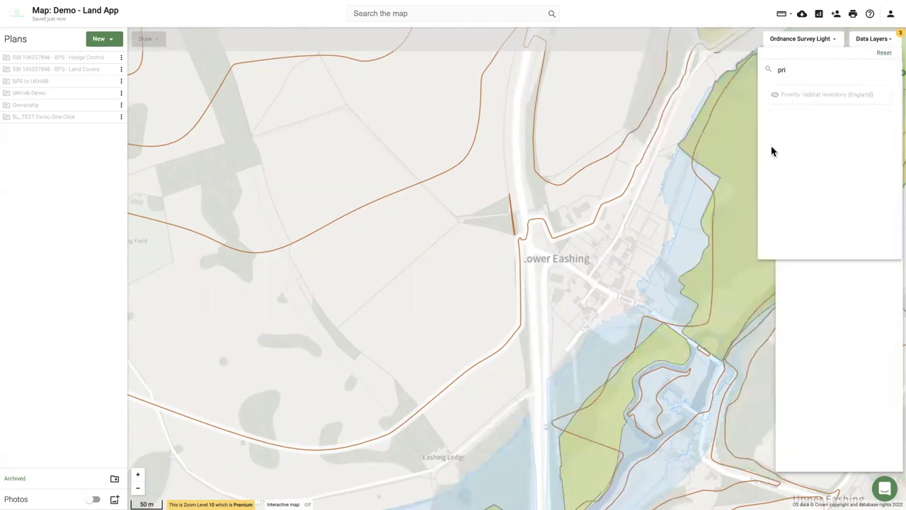
click(560, 456)
drag(570, 461, 412, 395)
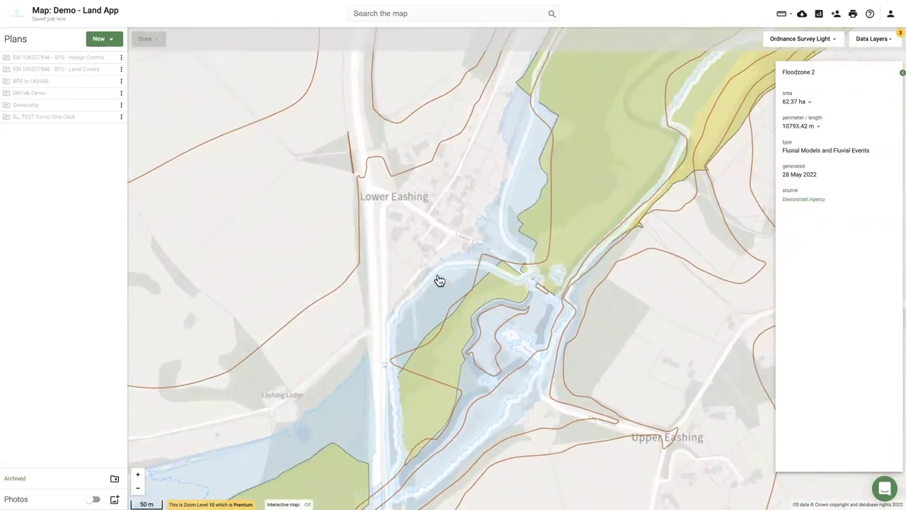
Show the BL_TEST Demo One-Click parcels again and select the 6.97 ha Legume-rich ley field.
mouse_move(101, 119)
click(106, 119)
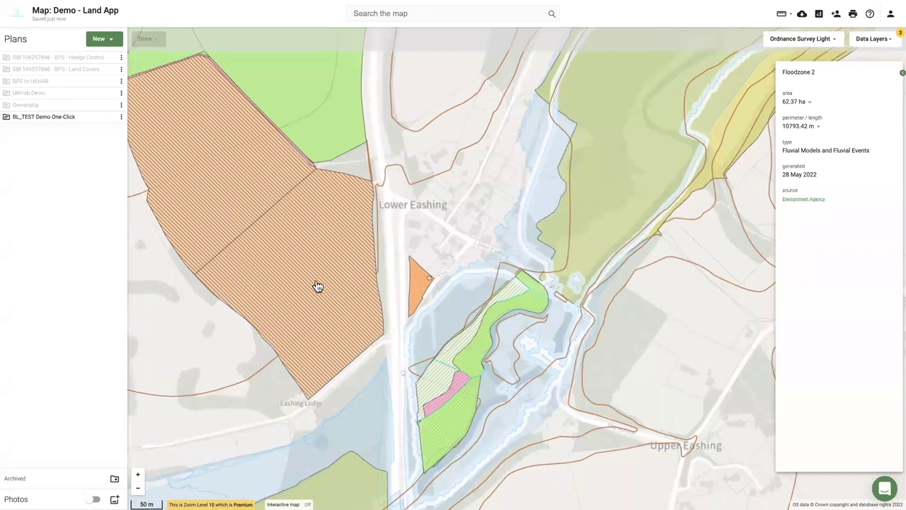
click(317, 286)
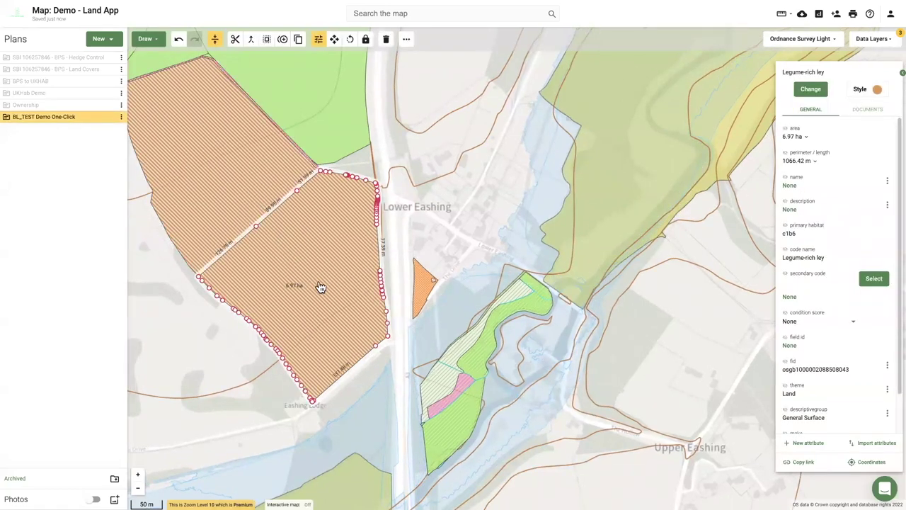
drag(340, 287, 387, 308)
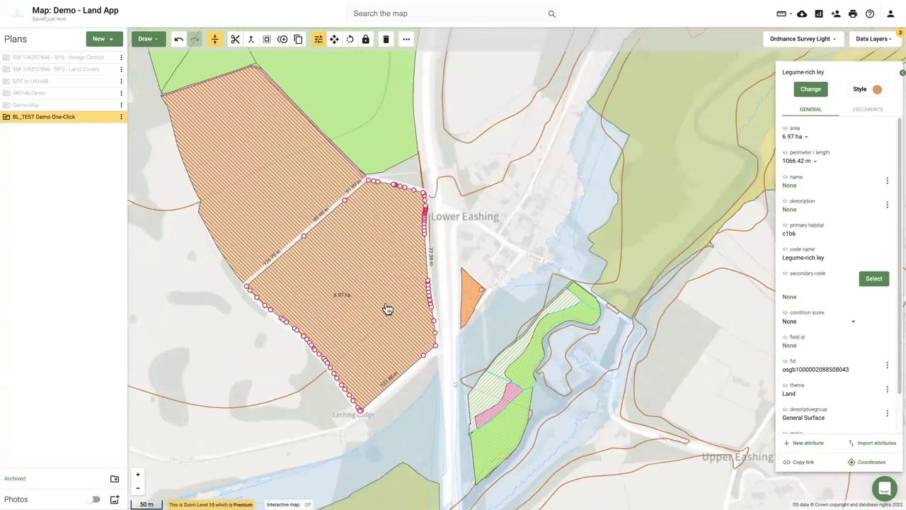
scroll(387, 308, up, 1)
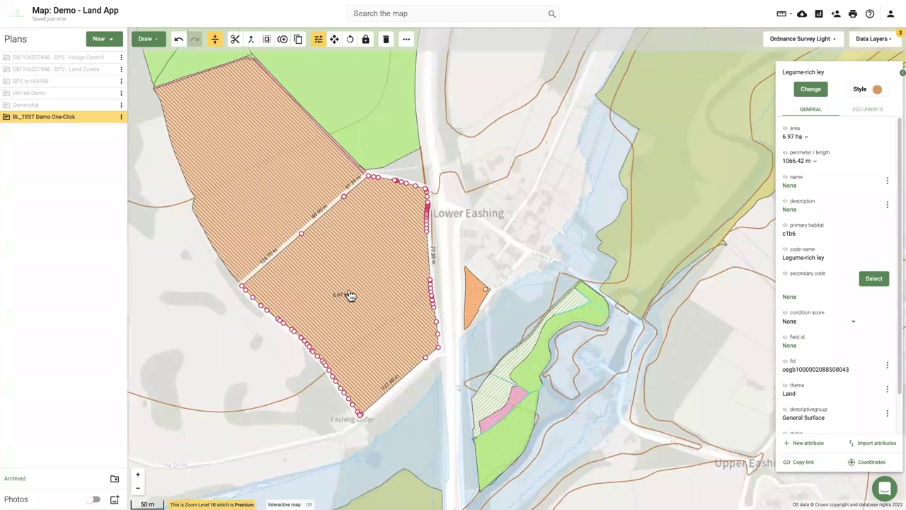
drag(347, 295, 397, 274)
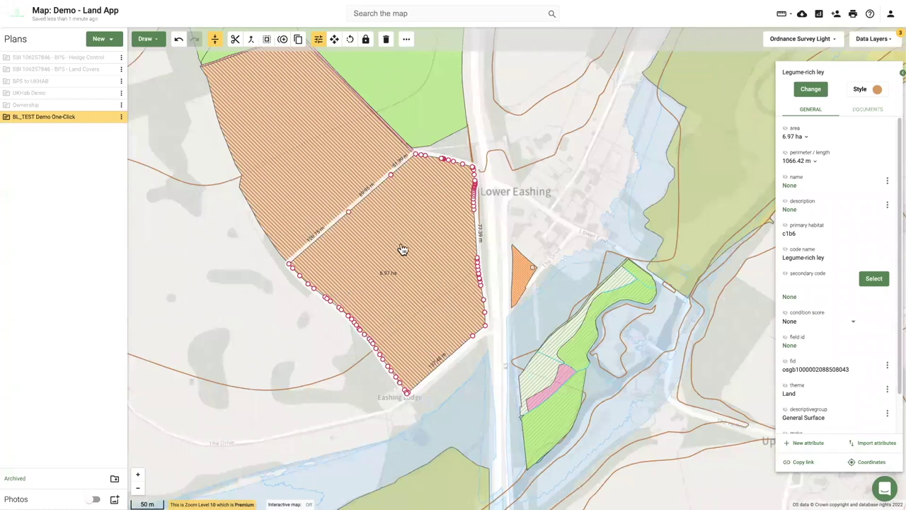
right_click(400, 249)
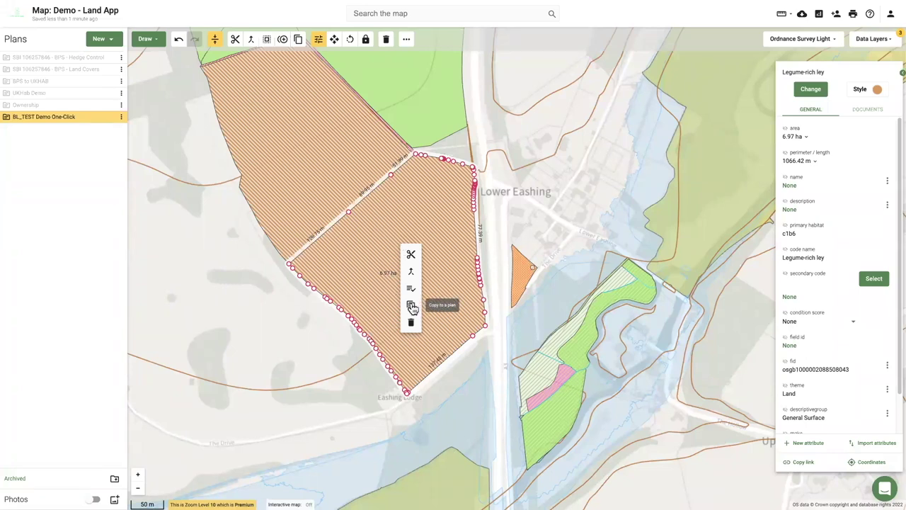
Copy the Legume-rich ley field into a new Land Management Plan named LMP_Demo.
click(411, 306)
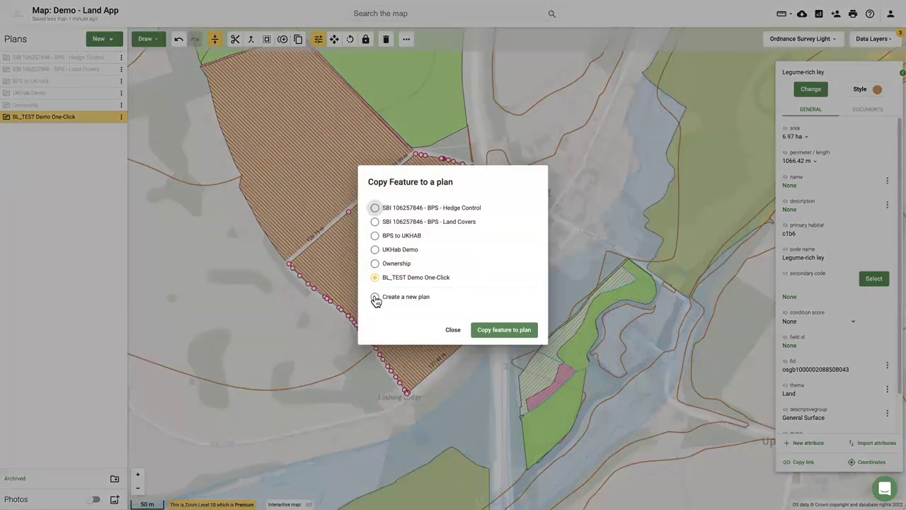
click(374, 298)
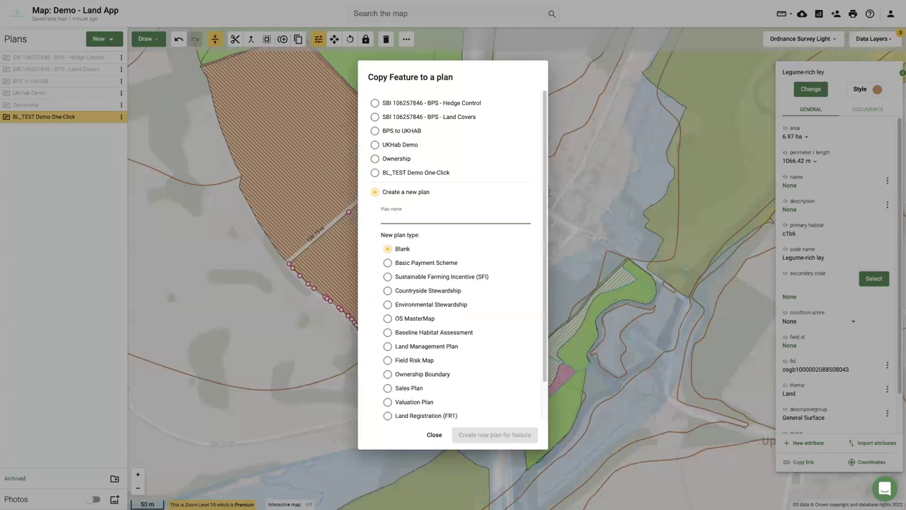
text(LMP_)
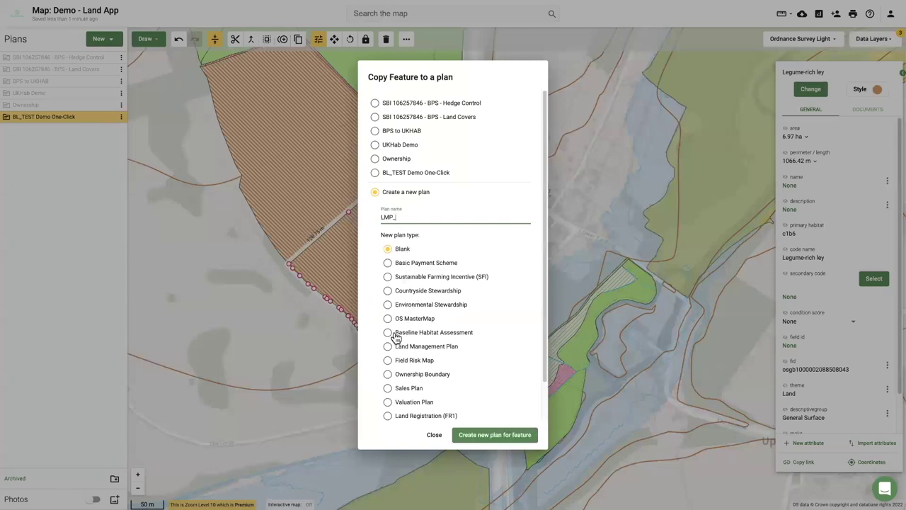
scroll(393, 336, down, 1)
click(387, 330)
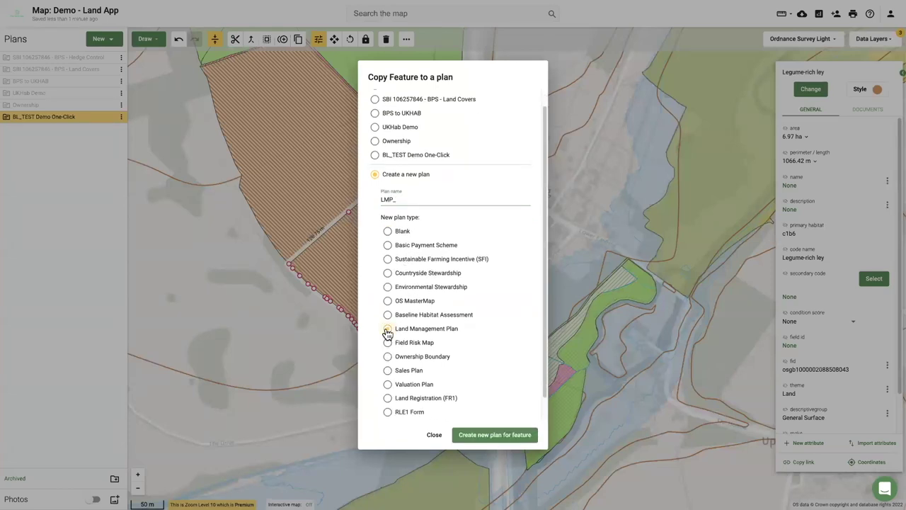
click(415, 203)
click(486, 435)
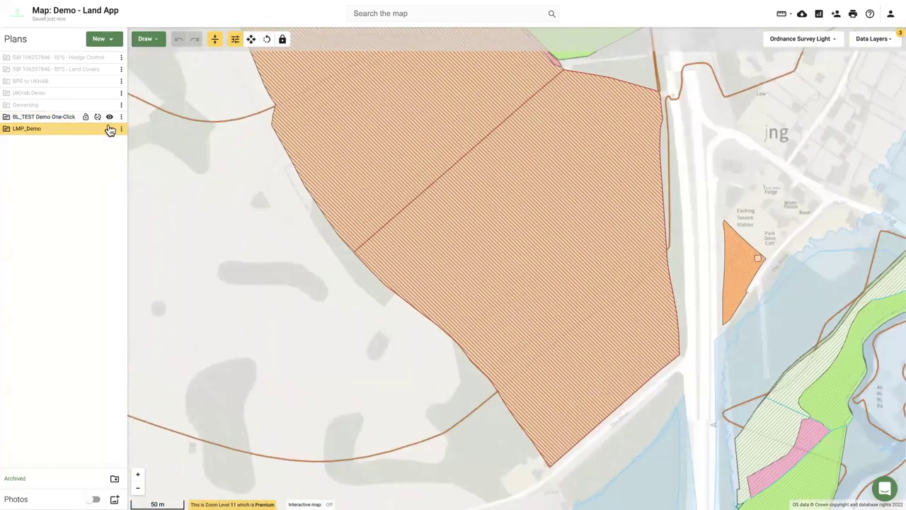
Hide BL_TEST, select the copied LMP_Demo parcel, and view the 22464.93 m contour's details.
click(110, 117)
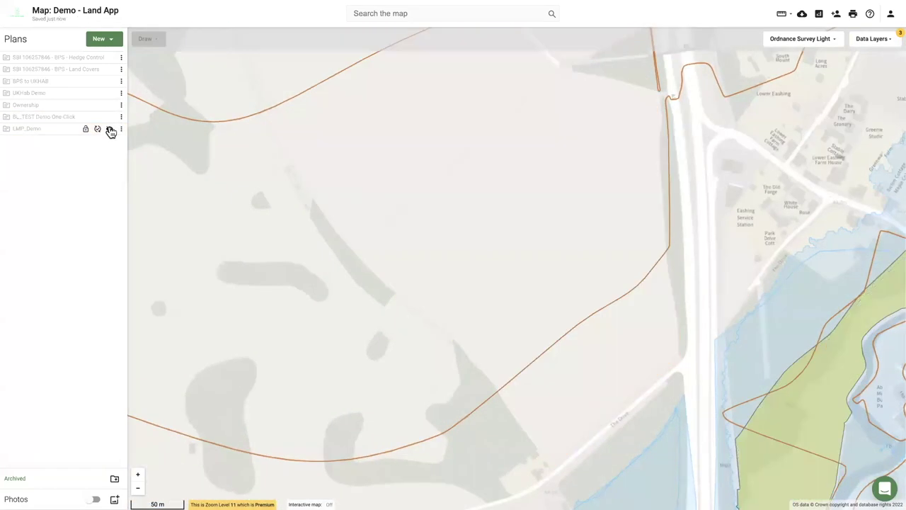
drag(503, 272, 370, 251)
click(370, 253)
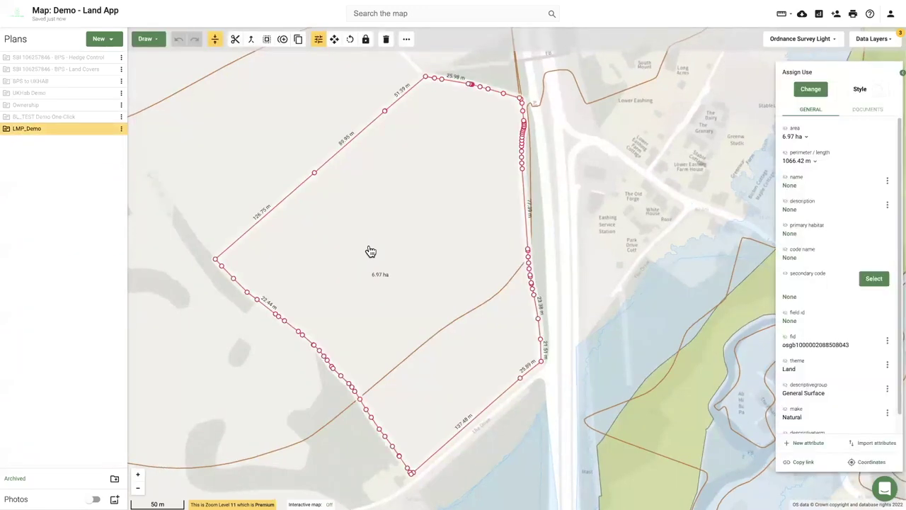
scroll(353, 244, down, 2)
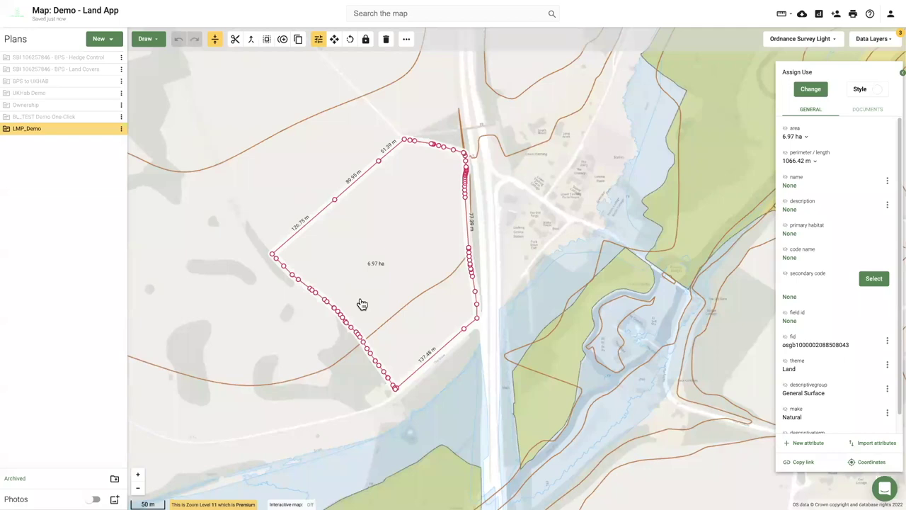
click(345, 361)
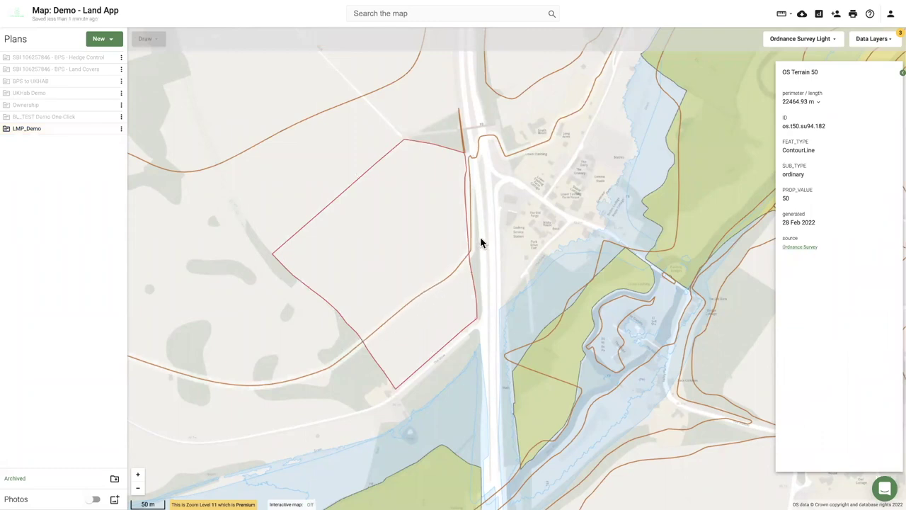
Copy the OS Terrain 50 contour line into the LMP_Demo plan.
click(318, 384)
click(319, 387)
click(375, 284)
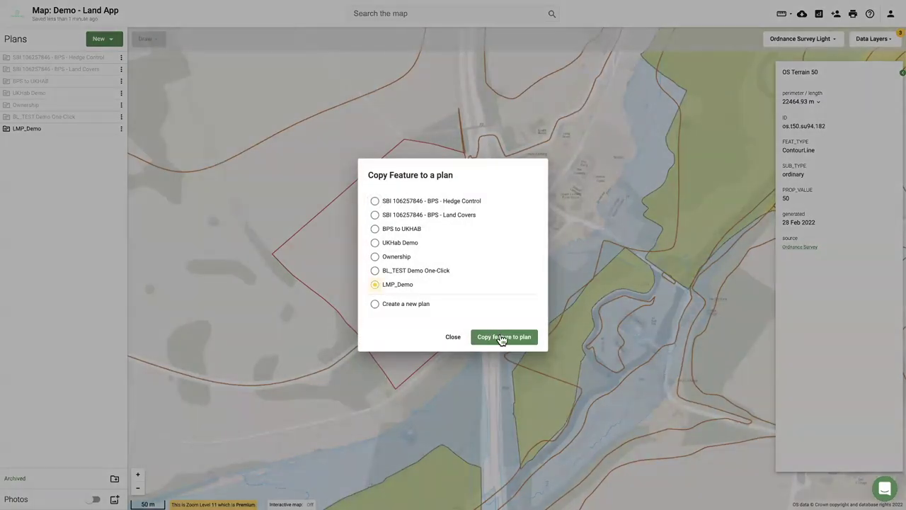
click(503, 337)
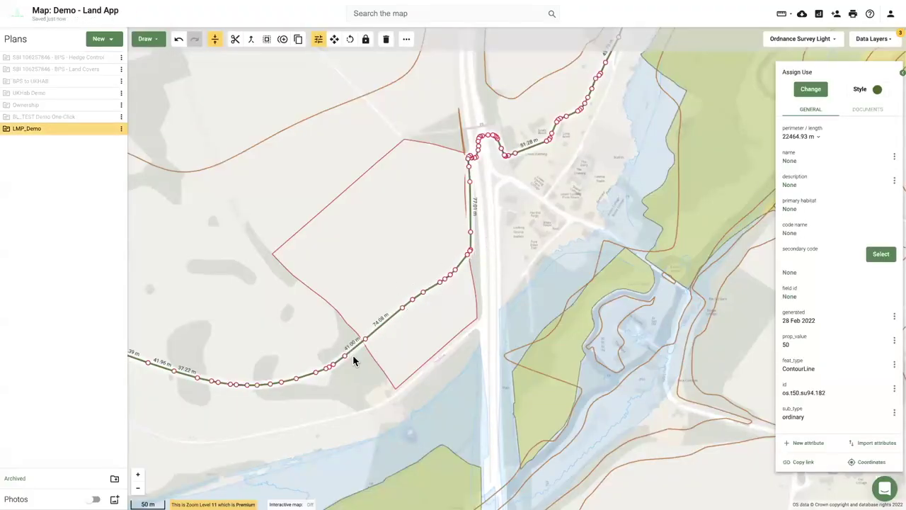
Split the copied line at the field boundary and delete the southwest section.
scroll(354, 357, up, 4)
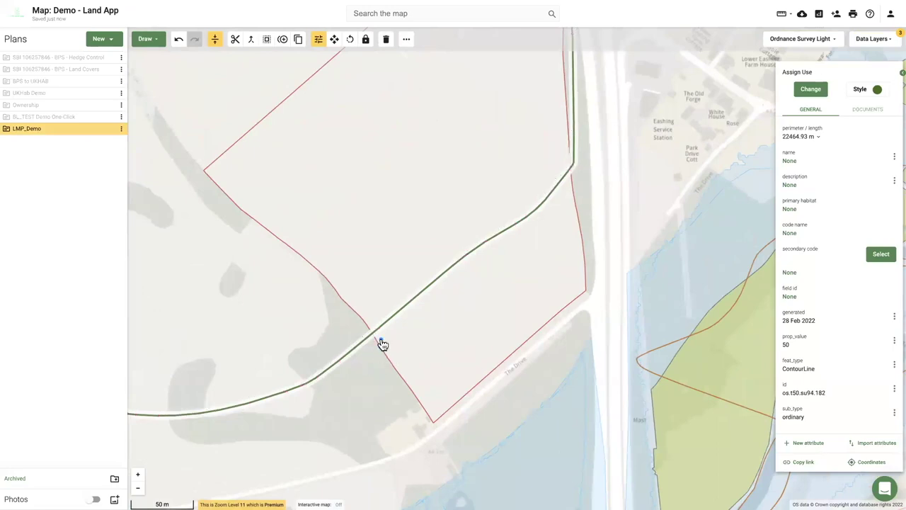
click(367, 328)
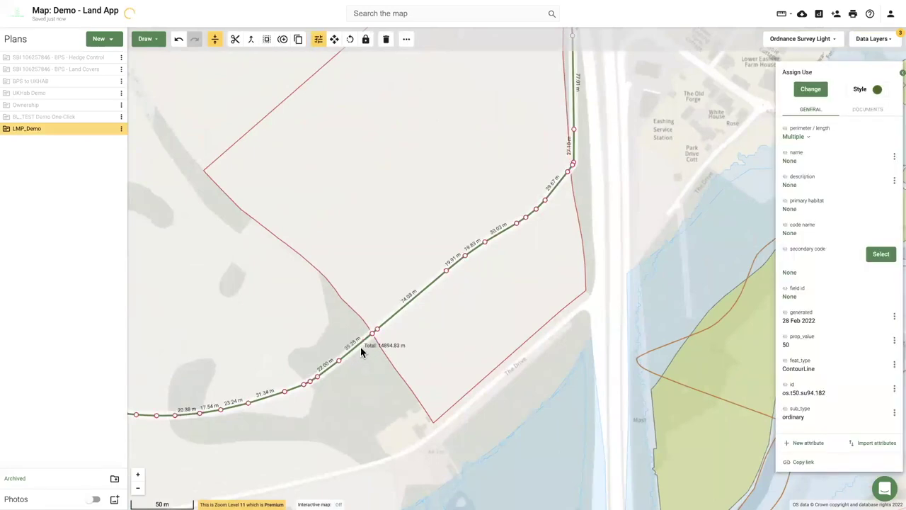
click(360, 347)
click(369, 422)
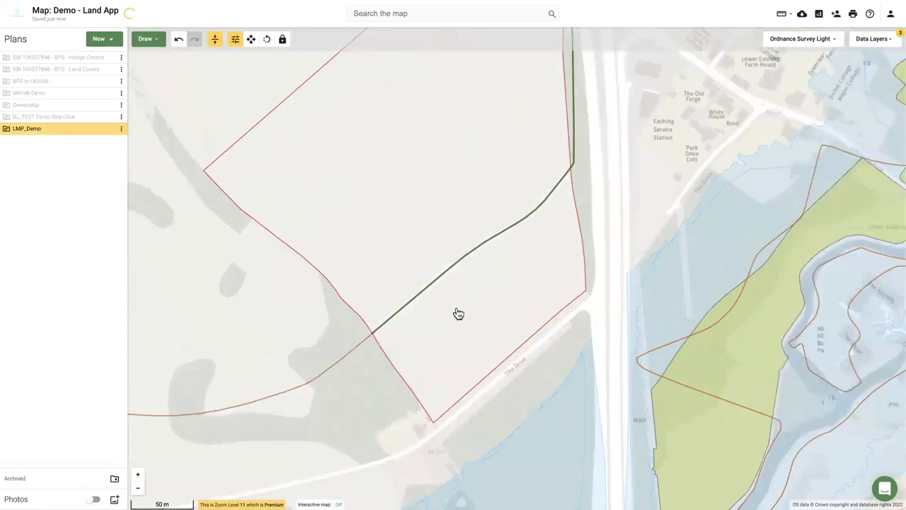
Split the line at the east field edge and delete the section north of the field.
click(474, 298)
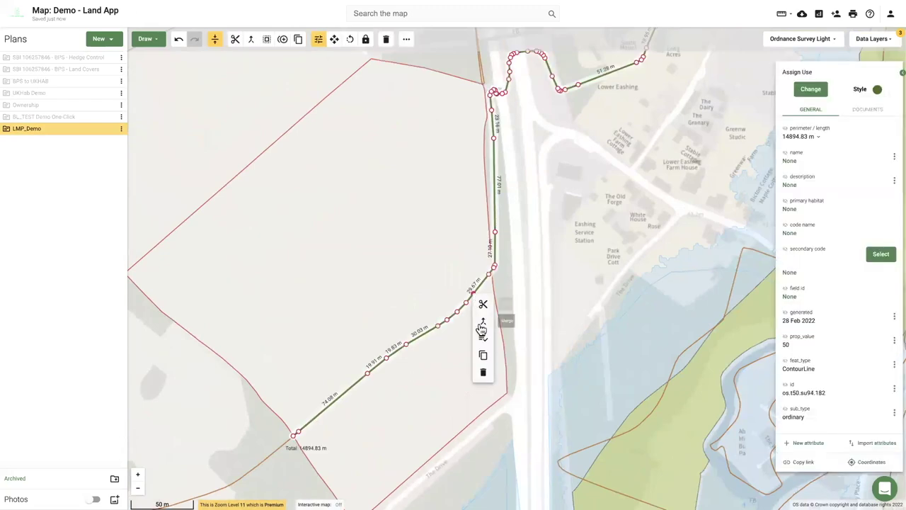
click(482, 303)
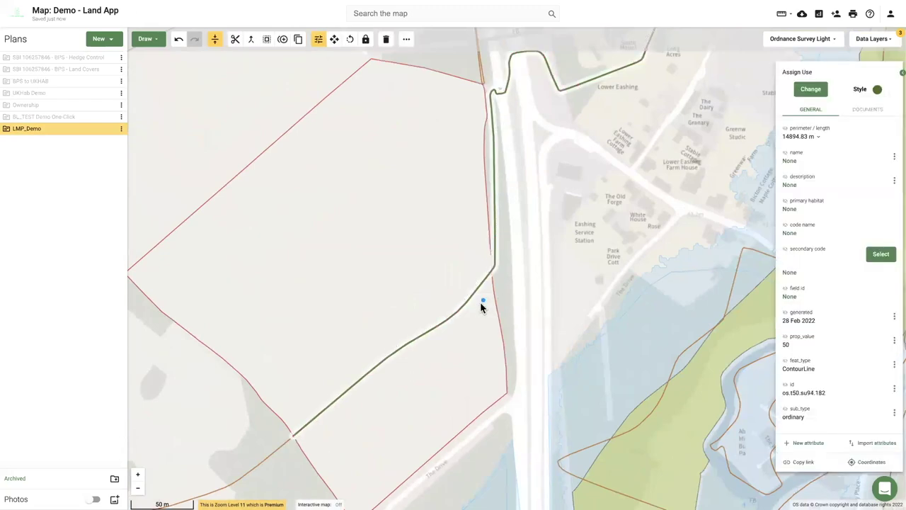
click(492, 260)
click(495, 249)
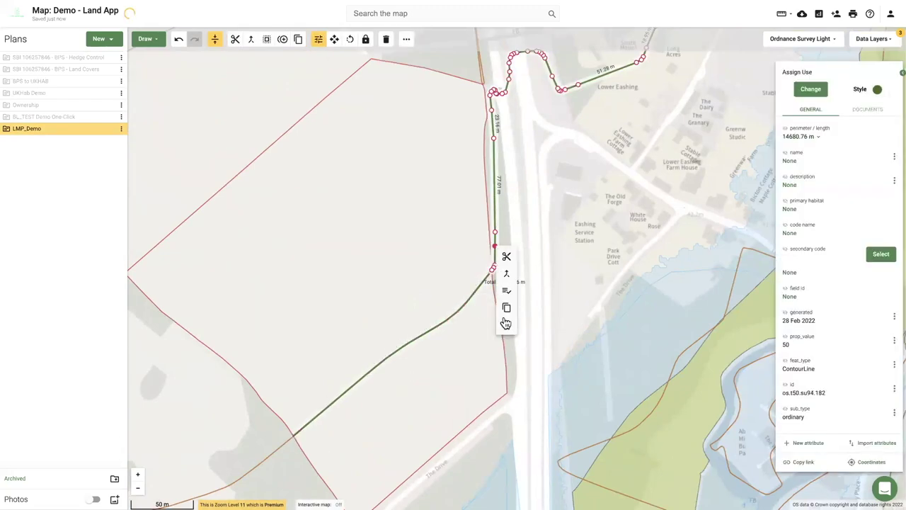
click(507, 324)
Classify the remaining 214.07 m line as h2: Hedgerows.
click(443, 326)
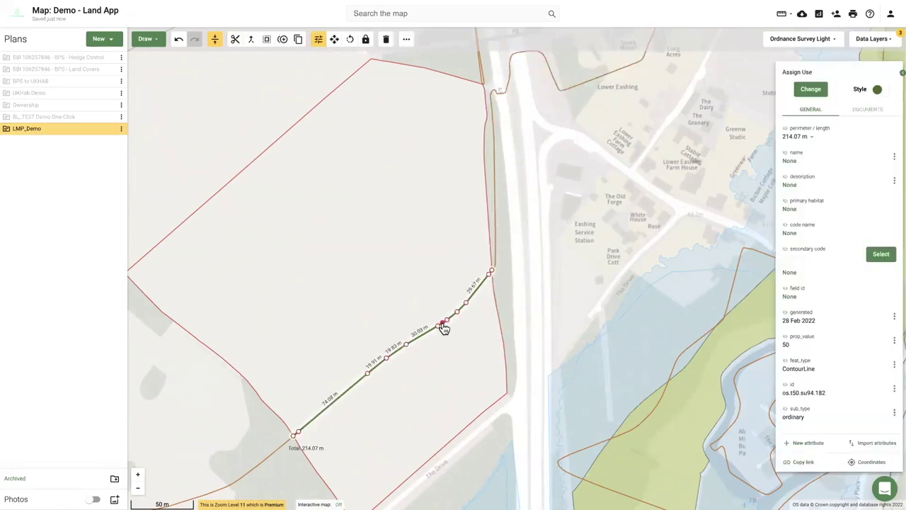
click(805, 89)
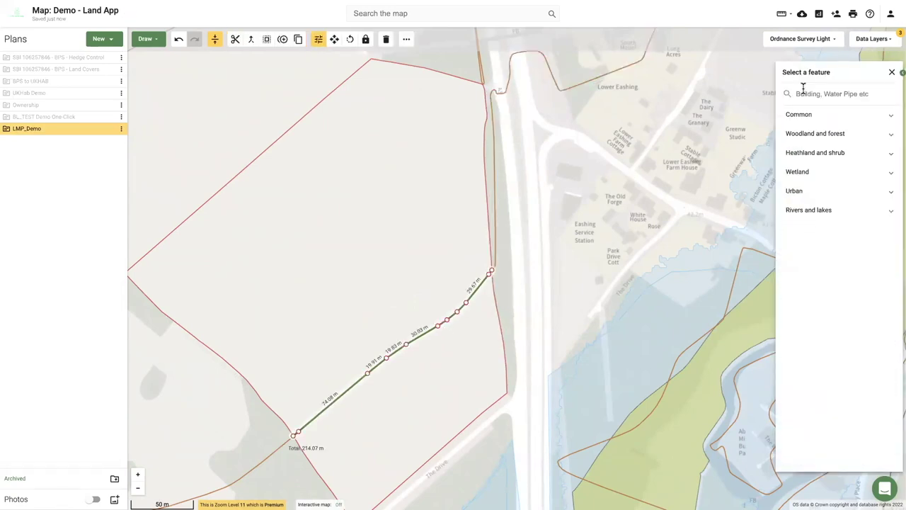
text(hedge)
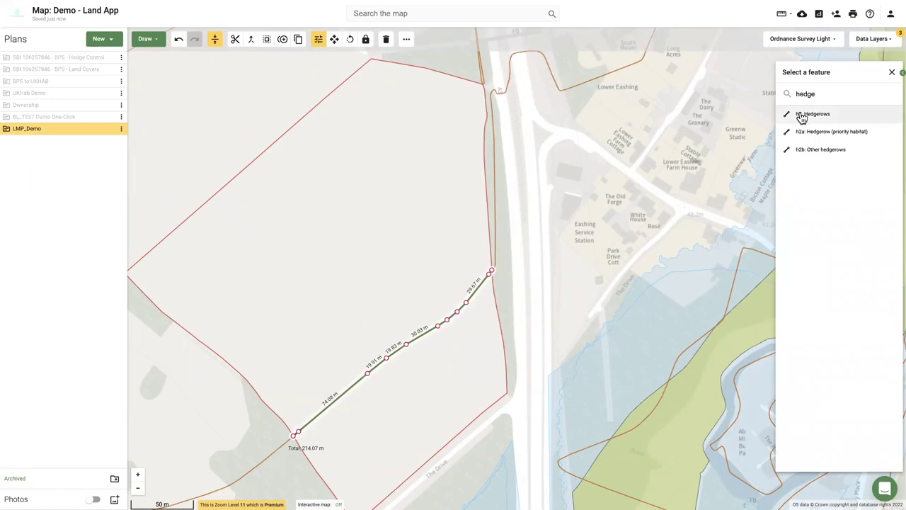
click(799, 114)
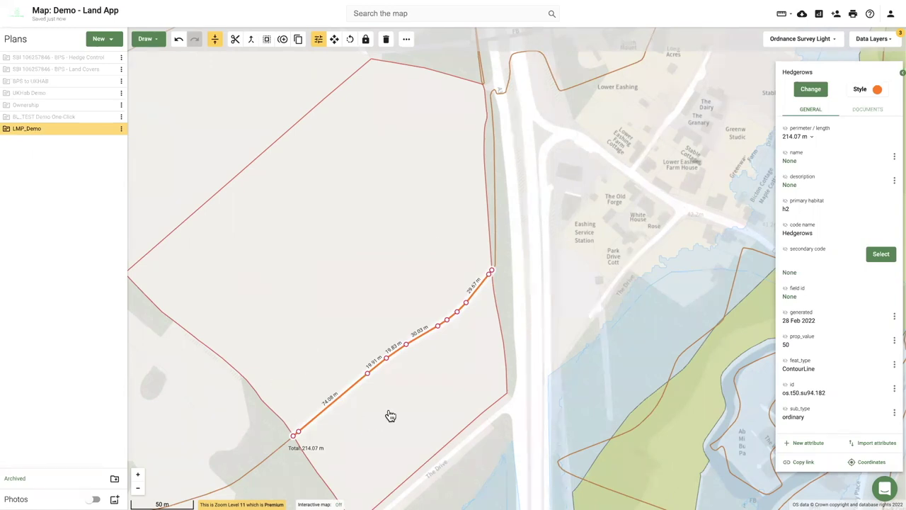
drag(272, 349, 276, 286)
Split the field from its west to east boundary, creating a separate 1.40 ha parcel.
click(415, 340)
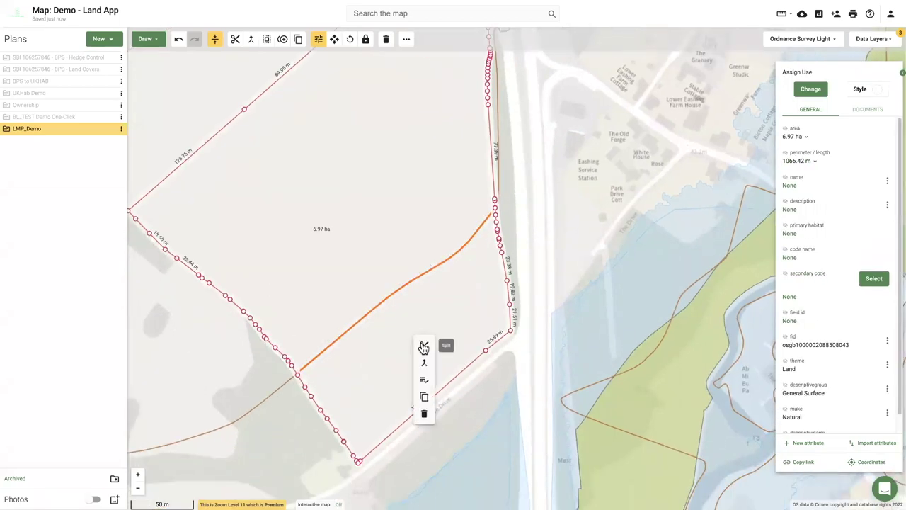
click(423, 346)
click(296, 385)
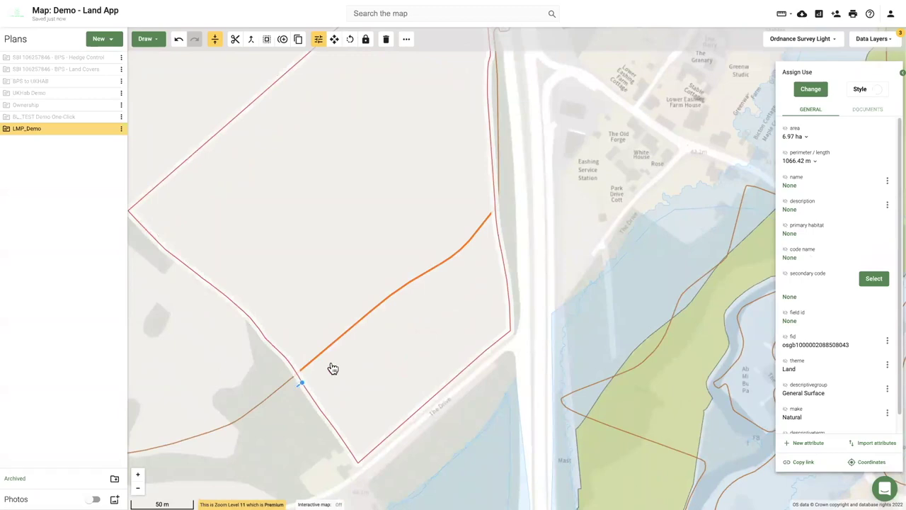
click(512, 221)
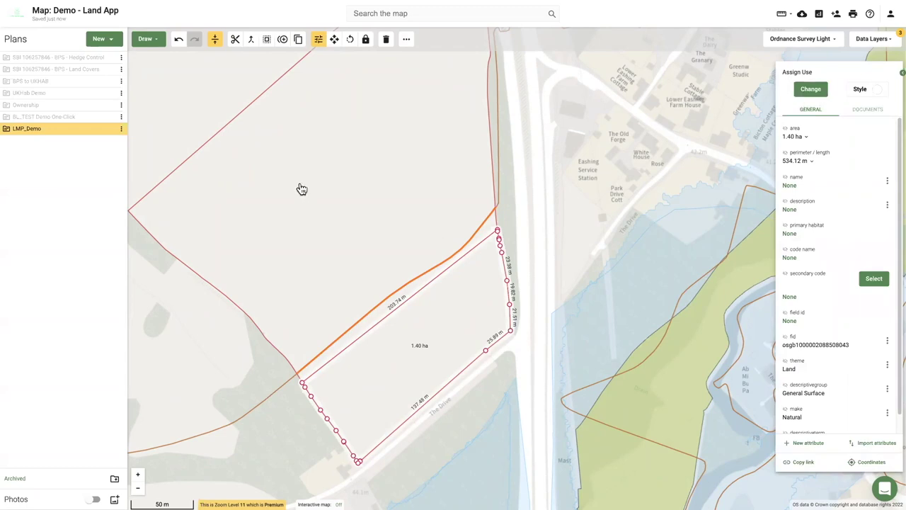
click(811, 90)
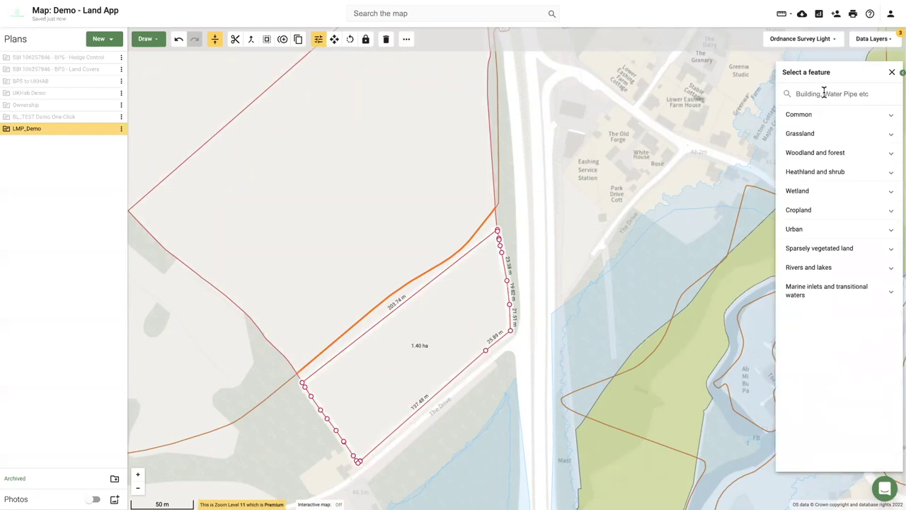
Code the 1.40 ha parcel as c1a5: Arable margins sown with tussocky grasses, then select the hedgerow.
text(tuss)
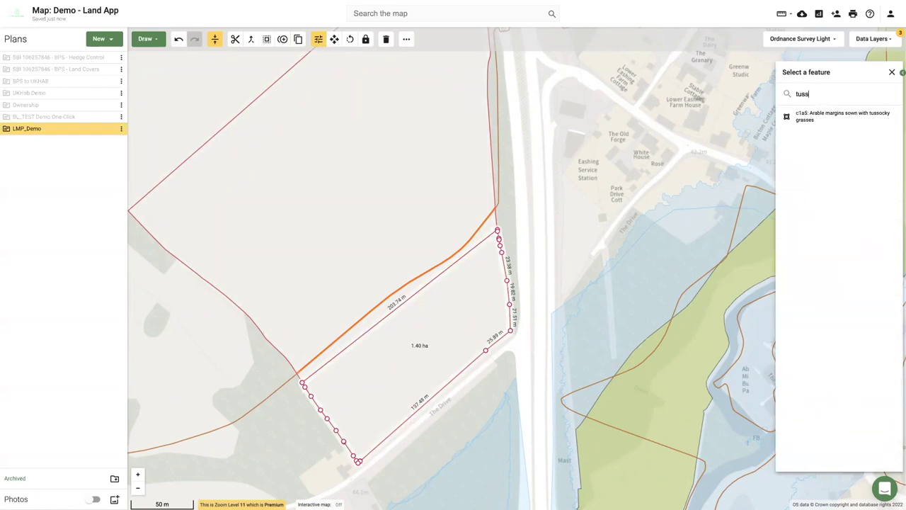
click(811, 117)
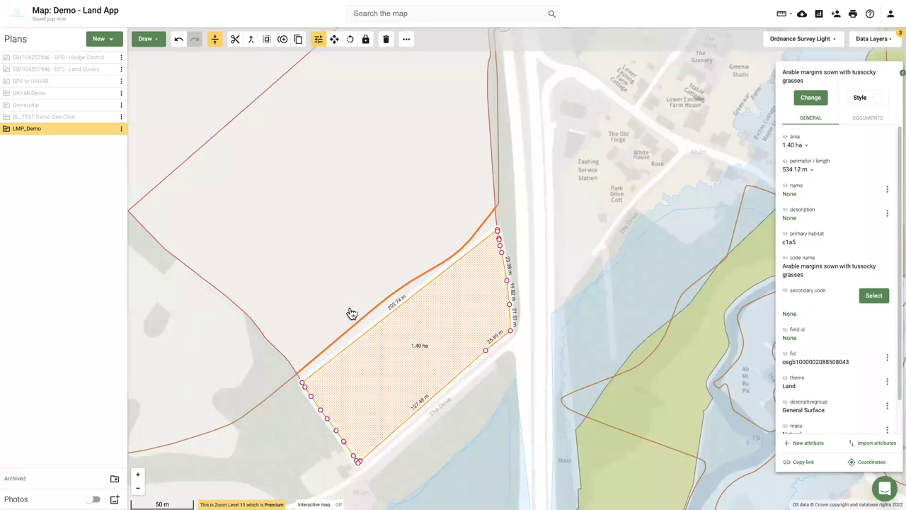
click(349, 333)
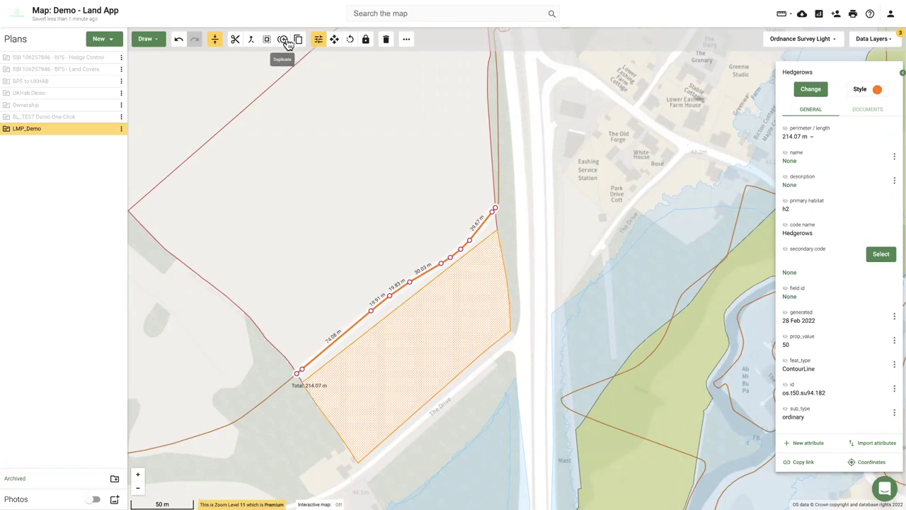
Shift the 214.07 m hedgerow line slightly northwest, then select the tussocky grass parcel for editing.
click(334, 39)
drag(415, 285, 404, 273)
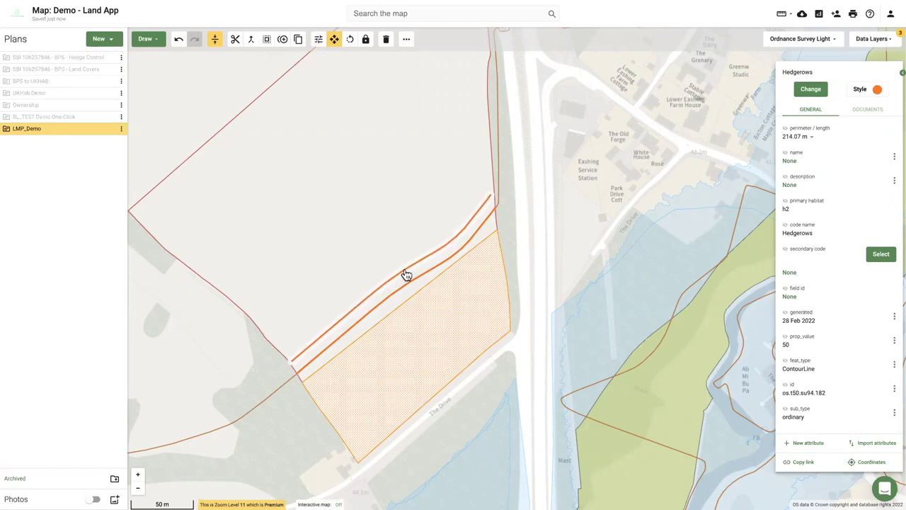
click(234, 367)
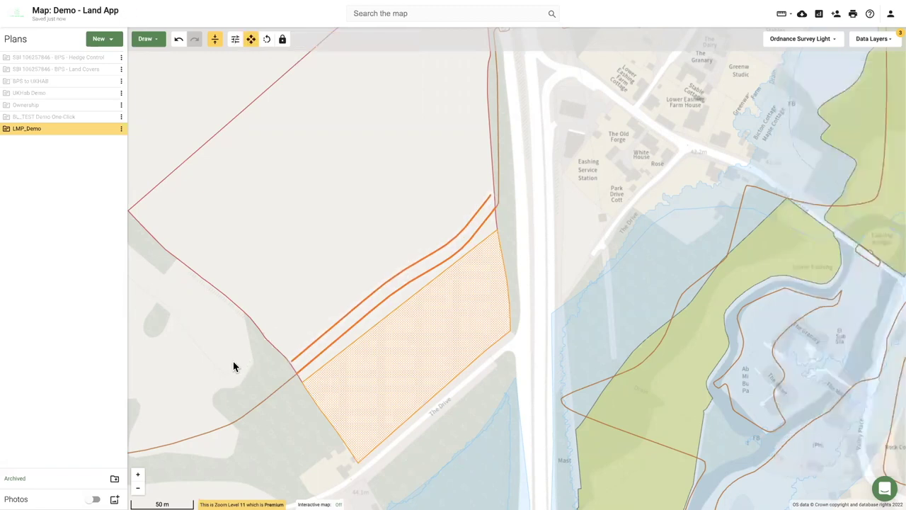
click(393, 380)
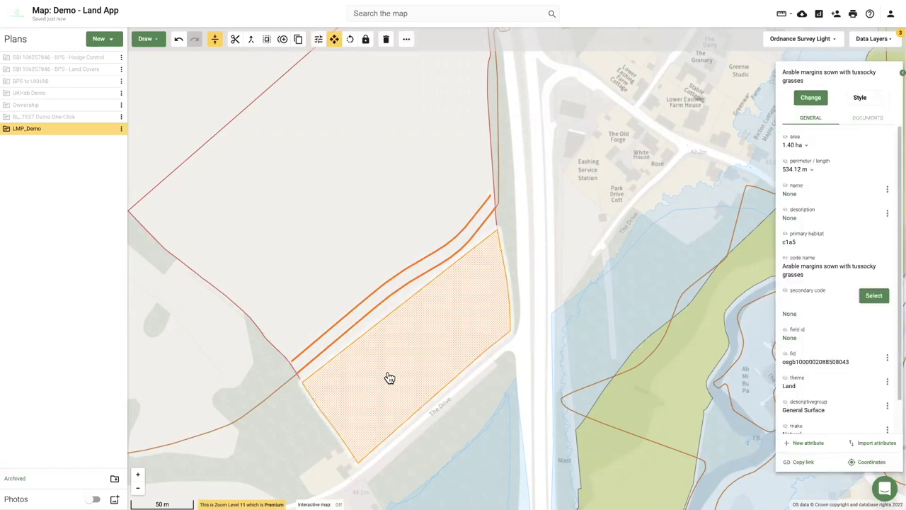
click(318, 39)
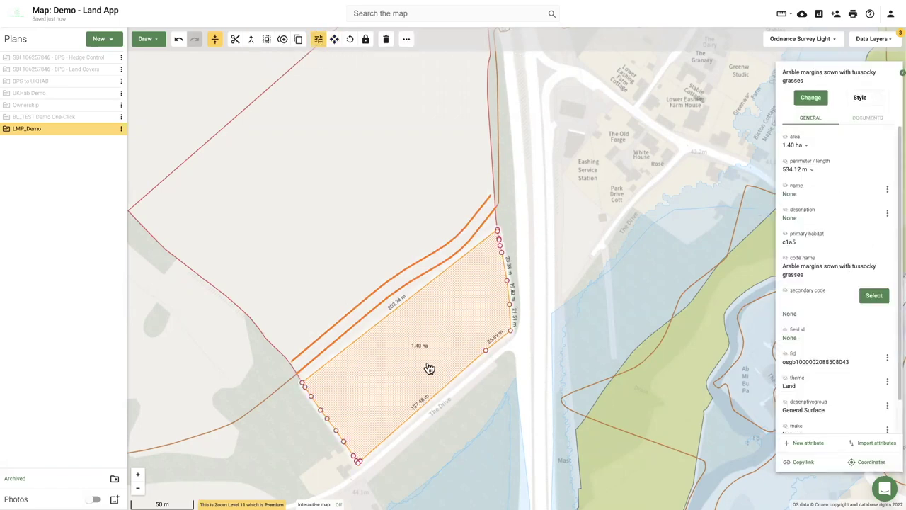
Give the 1.40 ha parcel the description 'Sediment trap / tussocky grasses?', shown as a map label.
click(887, 213)
click(860, 234)
click(832, 232)
text(Sediment trap / tussoky grasses?)
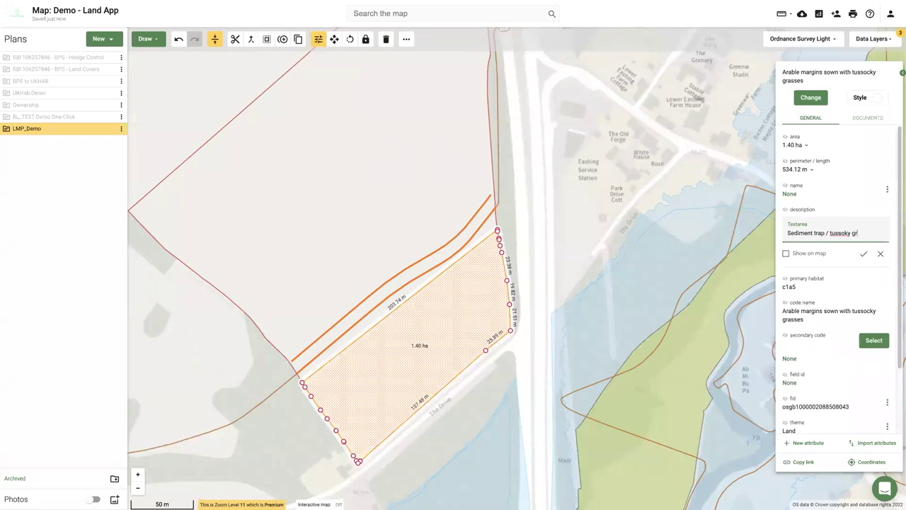
click(845, 232)
text(c)
click(785, 252)
click(864, 253)
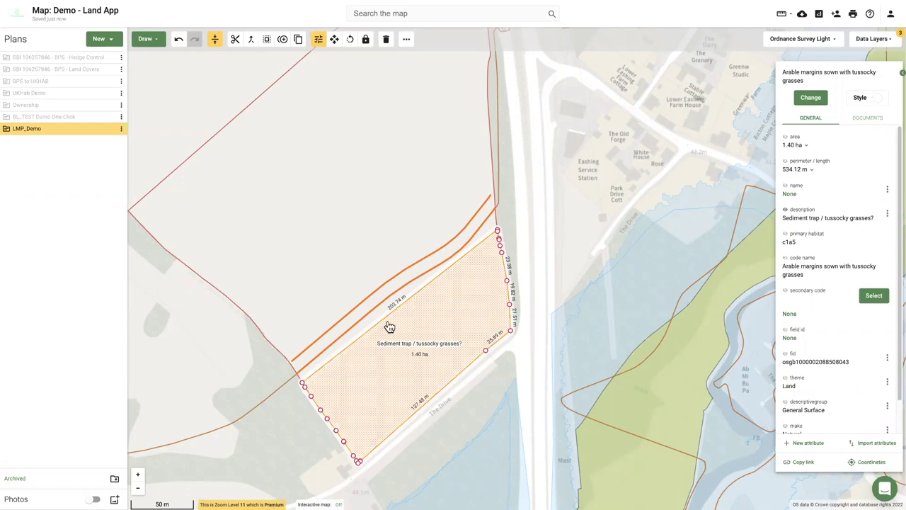
Deselect the parcel, make BL_TEST Demo One-Click visible and hide LMP_Demo.
click(224, 380)
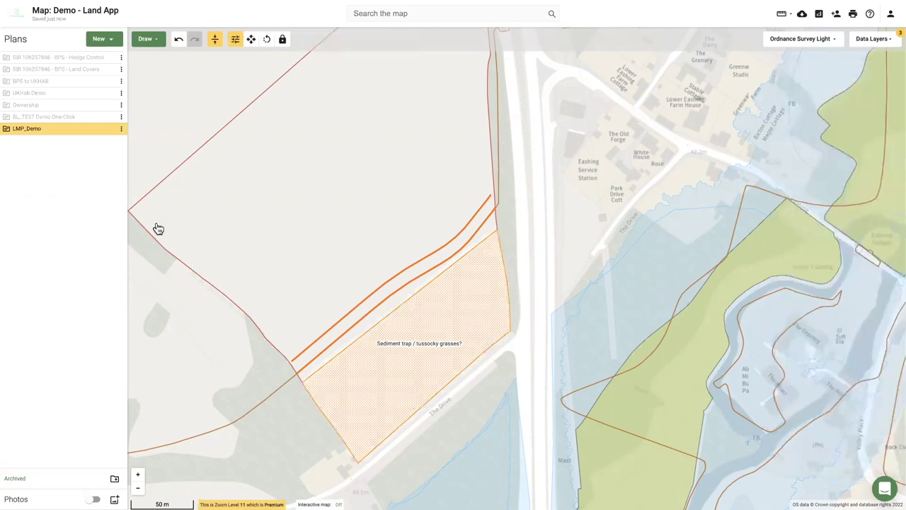
scroll(203, 262, down, 1)
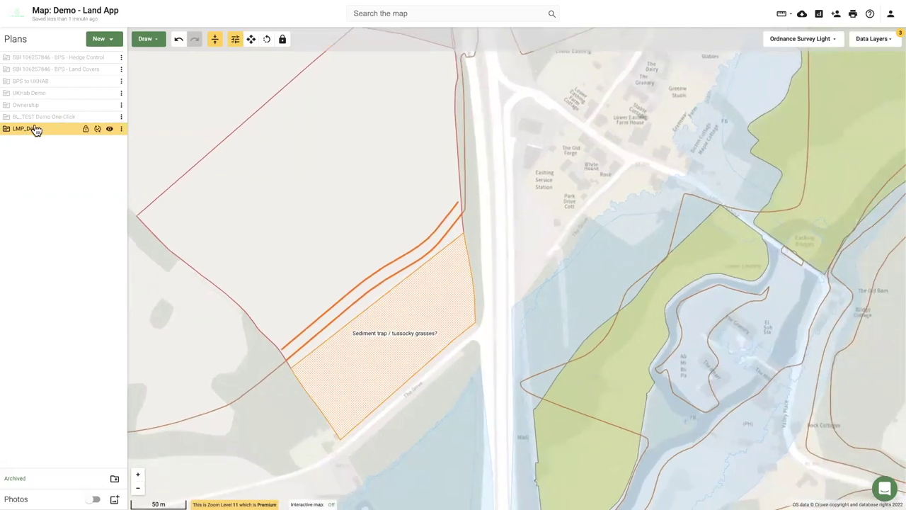
click(109, 117)
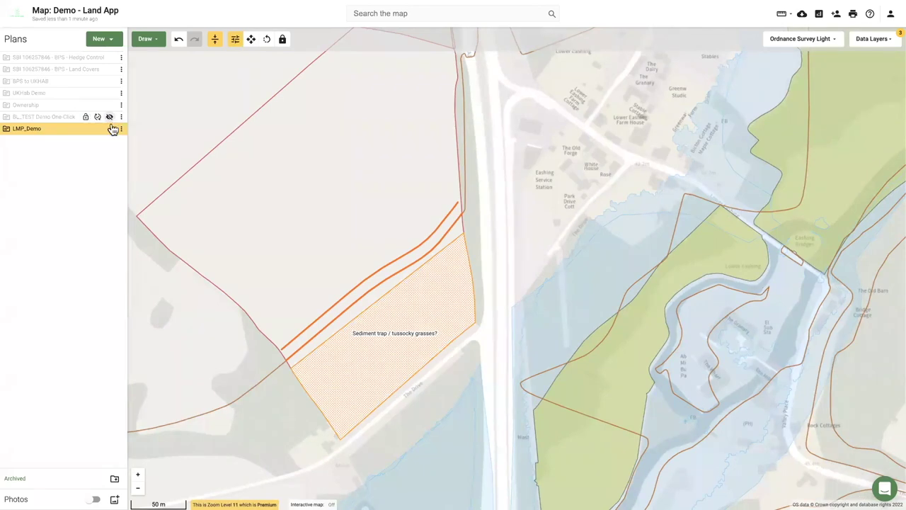
click(110, 129)
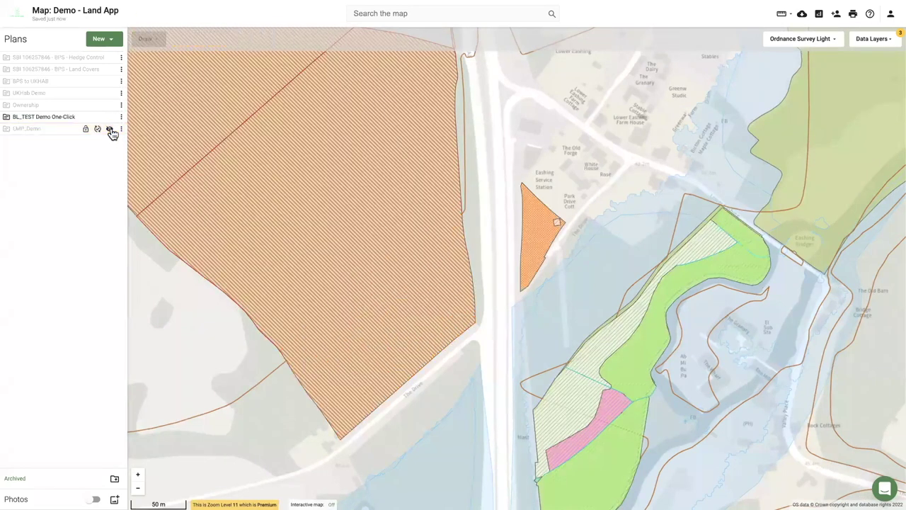
Reset all active map data layers, then show the LMP_Demo plan again.
click(884, 41)
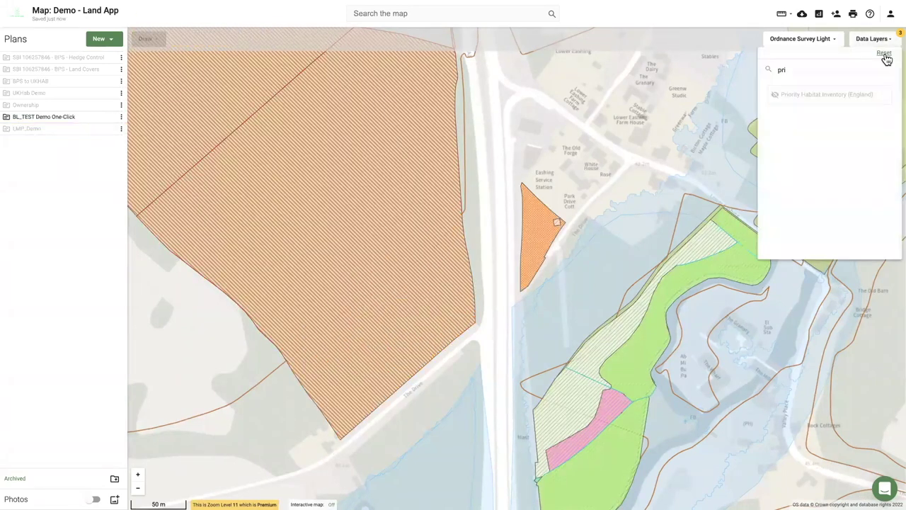
click(884, 54)
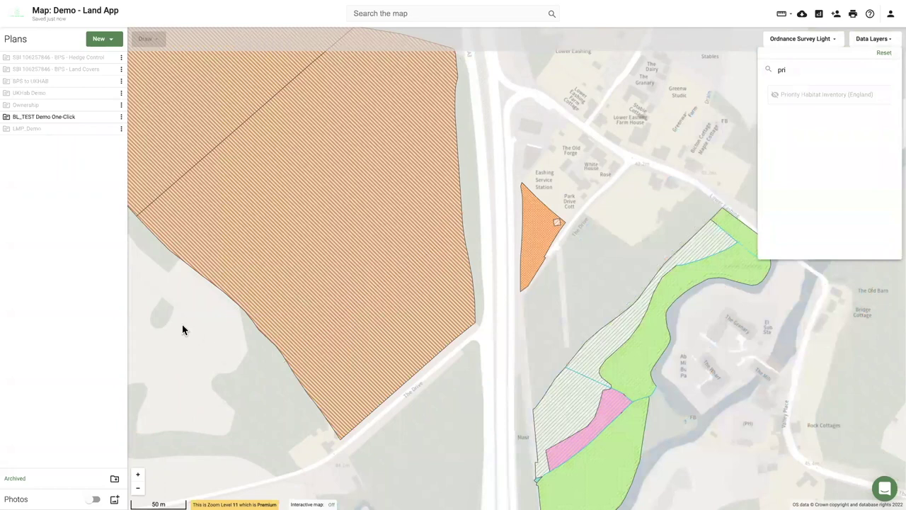
click(99, 132)
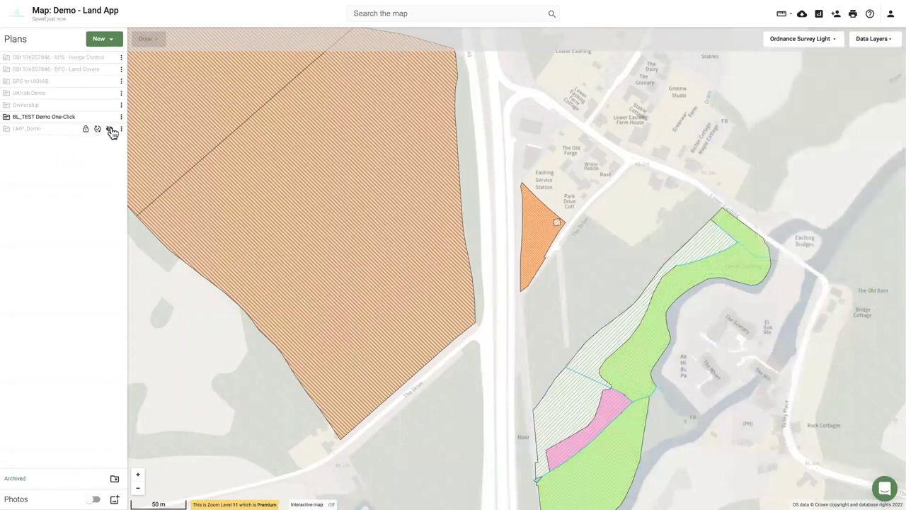
click(110, 130)
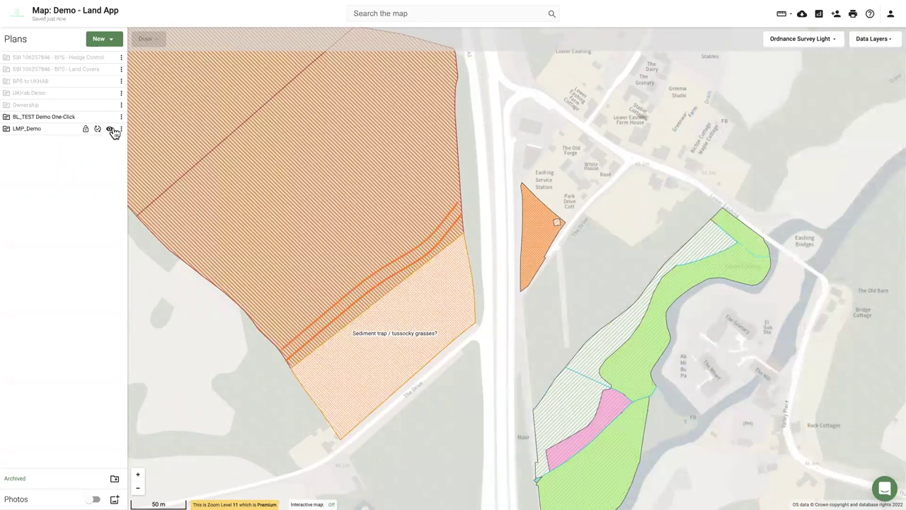
Split the sediment trap field with a two-segment cut line along the road.
click(365, 373)
right_click(367, 371)
click(312, 424)
click(304, 418)
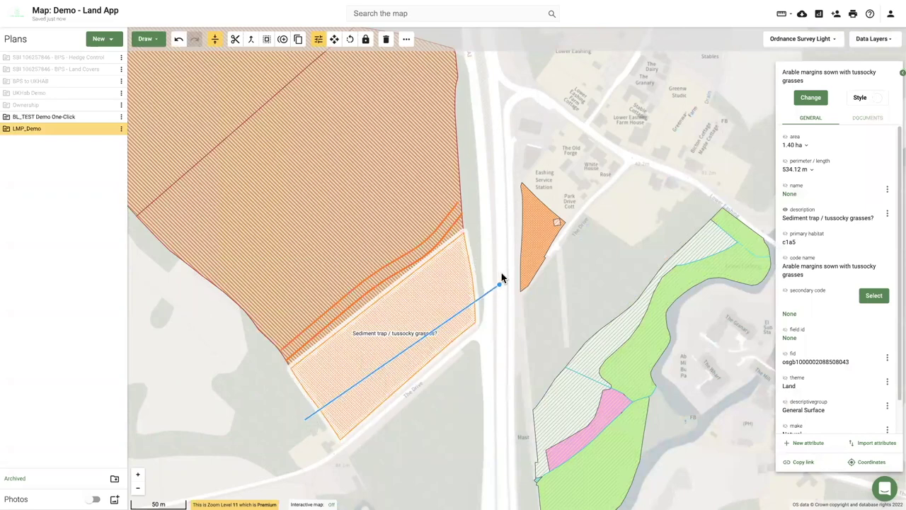
click(443, 302)
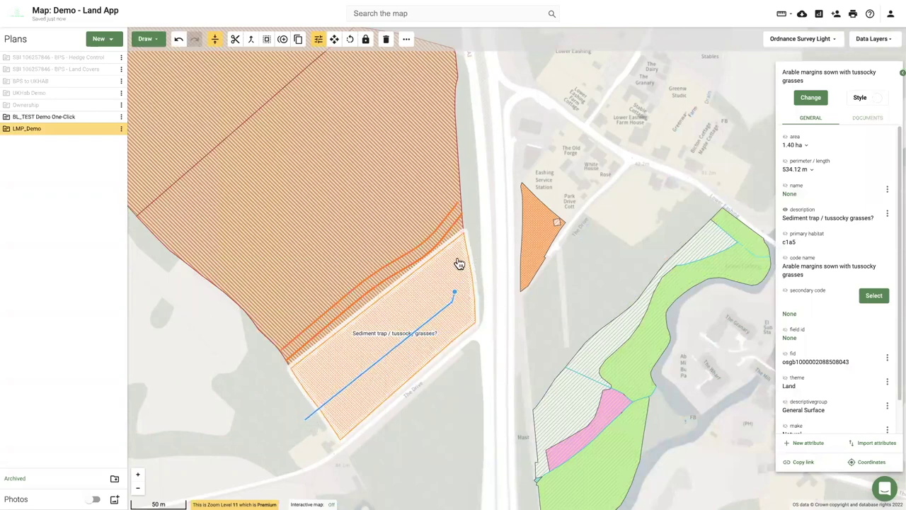
double_click(446, 228)
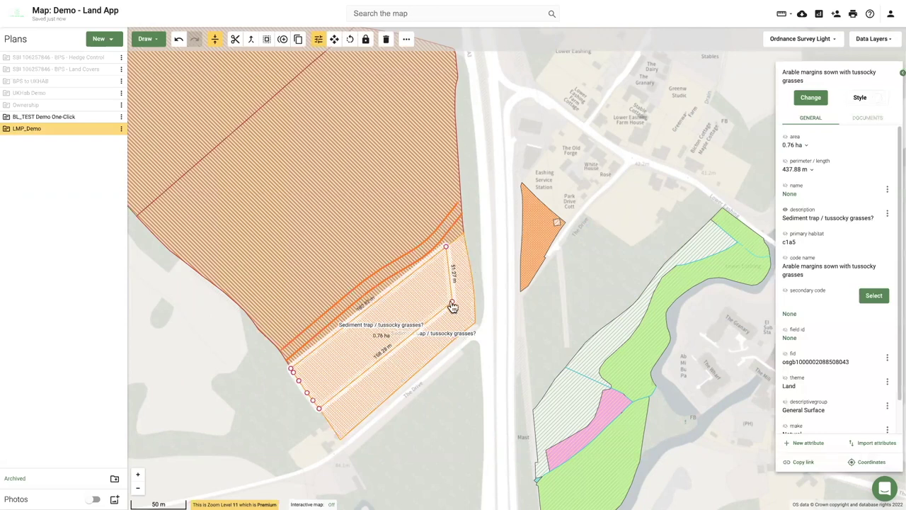
Code the new 0.64 ha strip as h3a: Blackthorn scrub and deselect the field.
click(810, 97)
text(scrub)
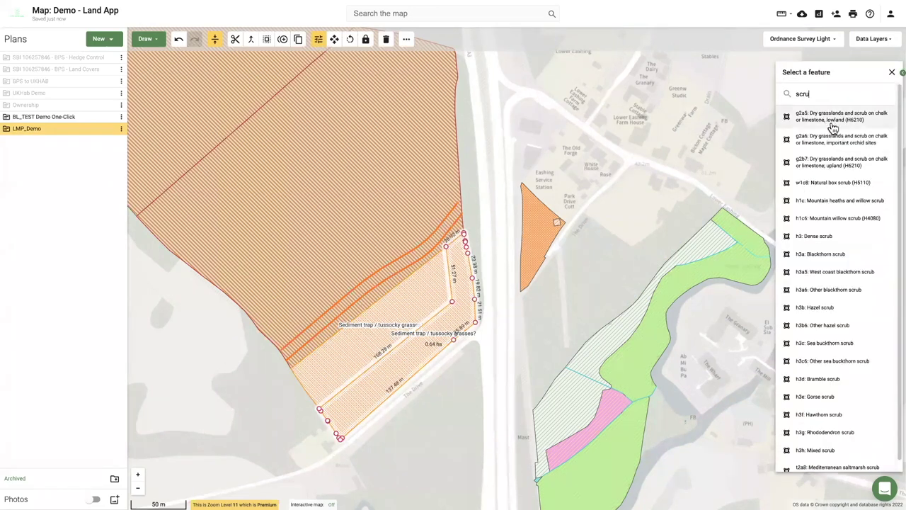
click(820, 254)
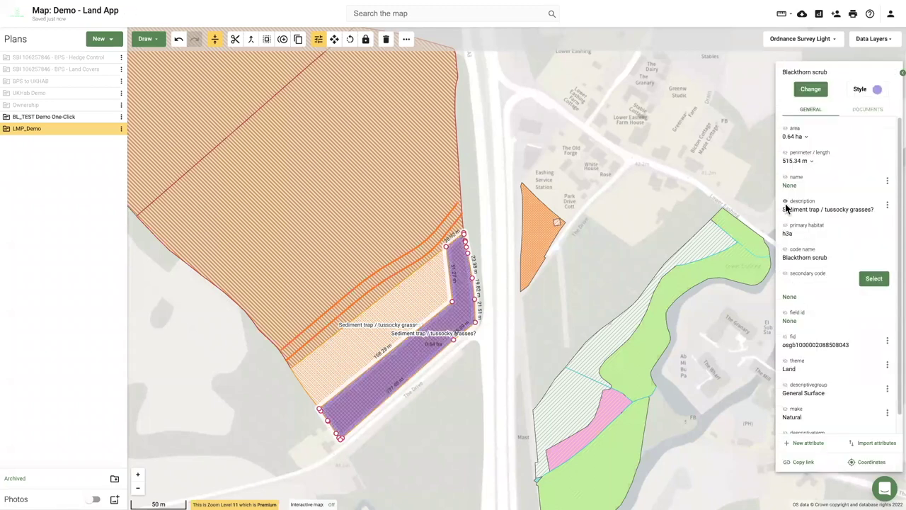
click(165, 416)
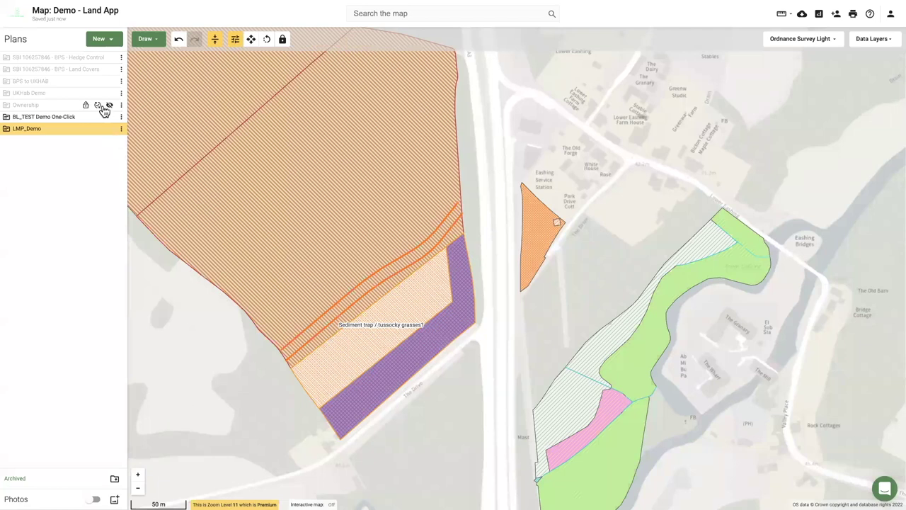
Hide the BL_TEST Demo One-Click plan and recentre the map on the field.
click(110, 117)
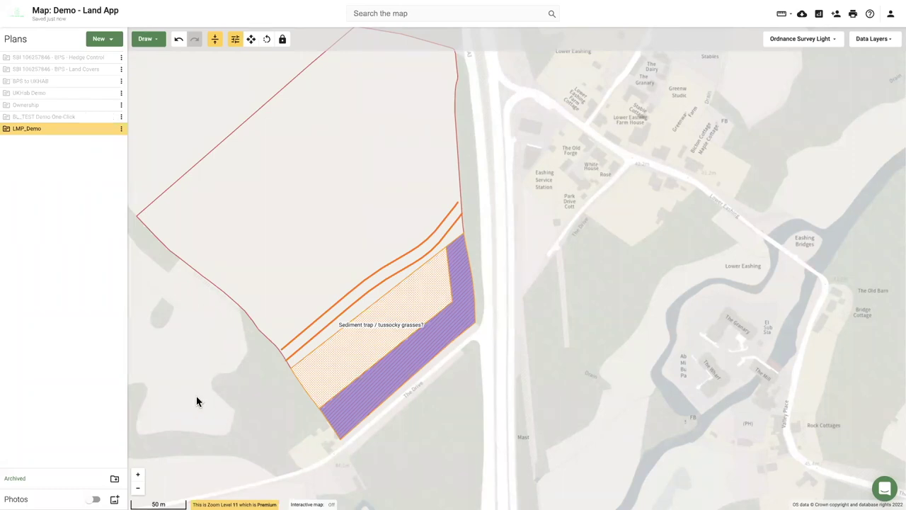
scroll(227, 383, down, 2)
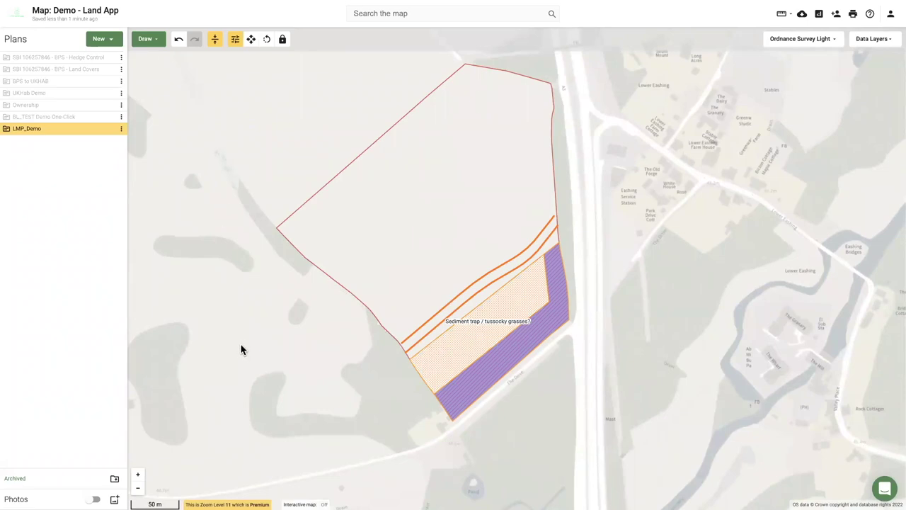
drag(241, 344, 242, 337)
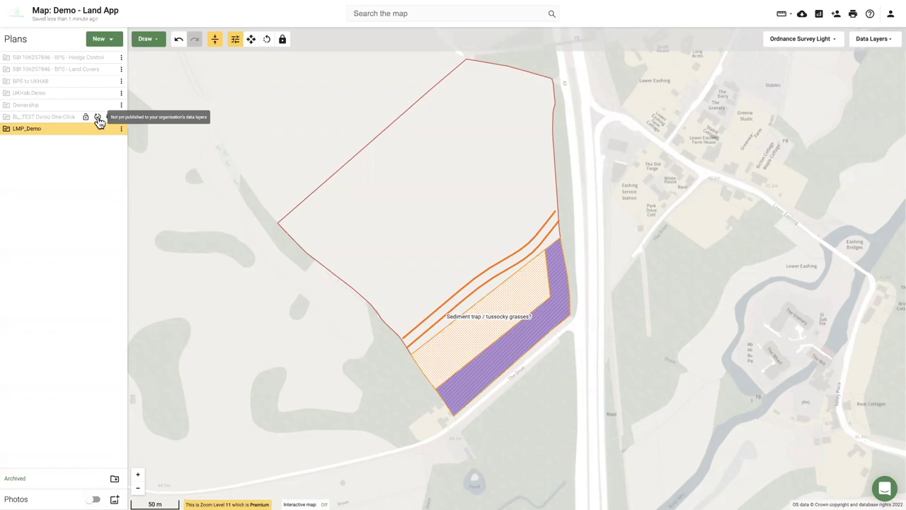
Publish BL_TEST Demo One-Click and LMP_Demo to the organisation's data layers.
click(98, 117)
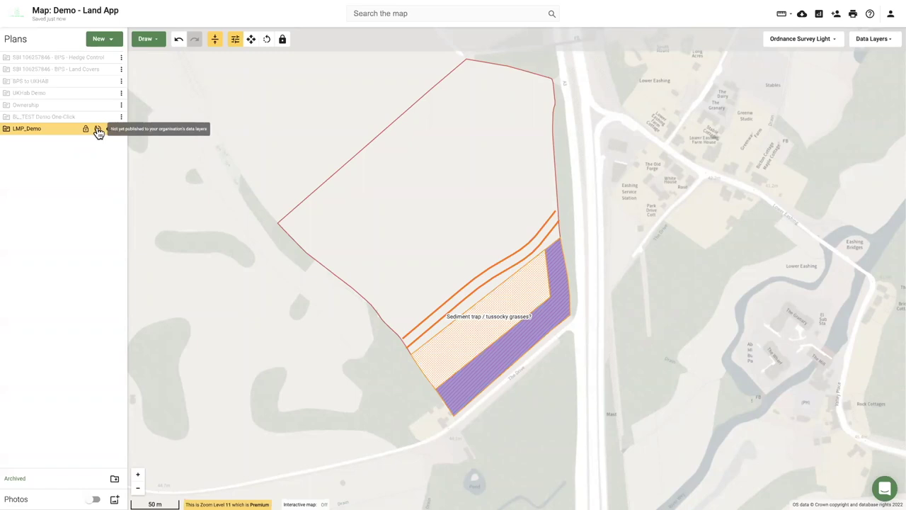
click(97, 130)
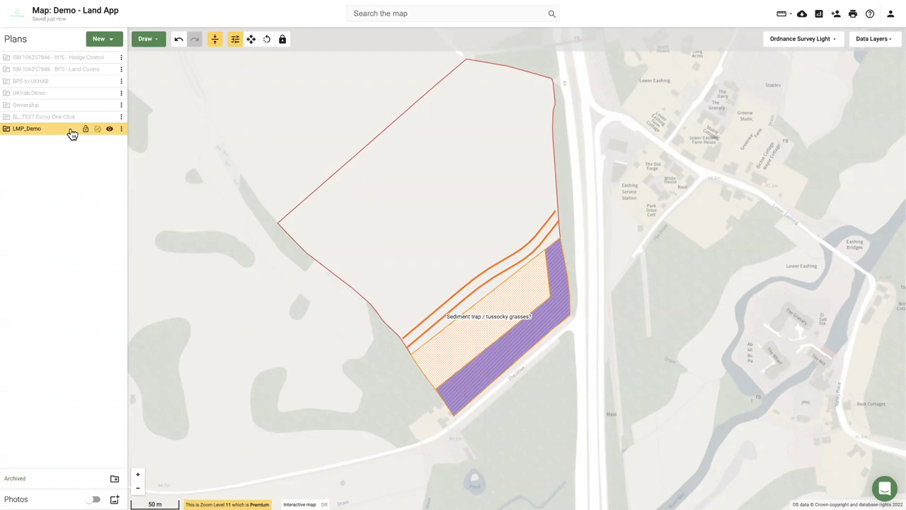
scroll(228, 310, down, 1)
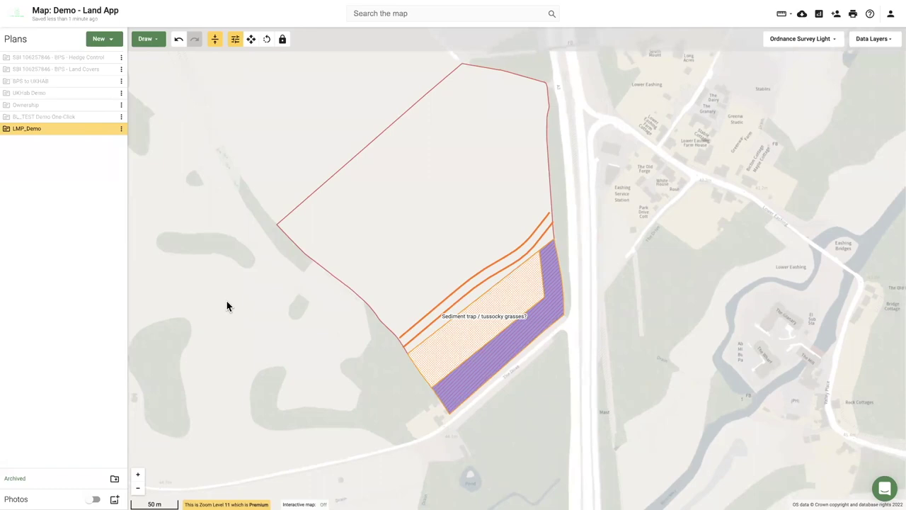
scroll(227, 306, down, 3)
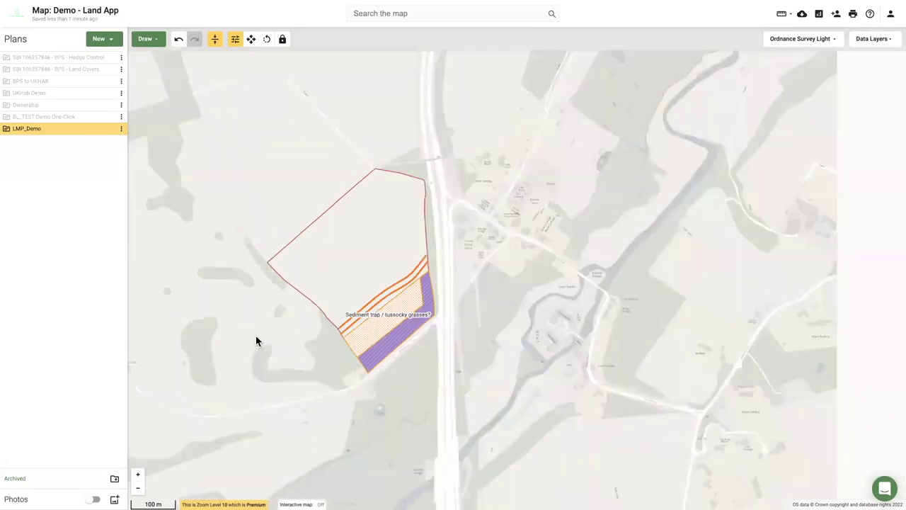
Clear the layer search and enable Organisation > Map Of Maps - Baseline Habitat Assessment.
click(882, 40)
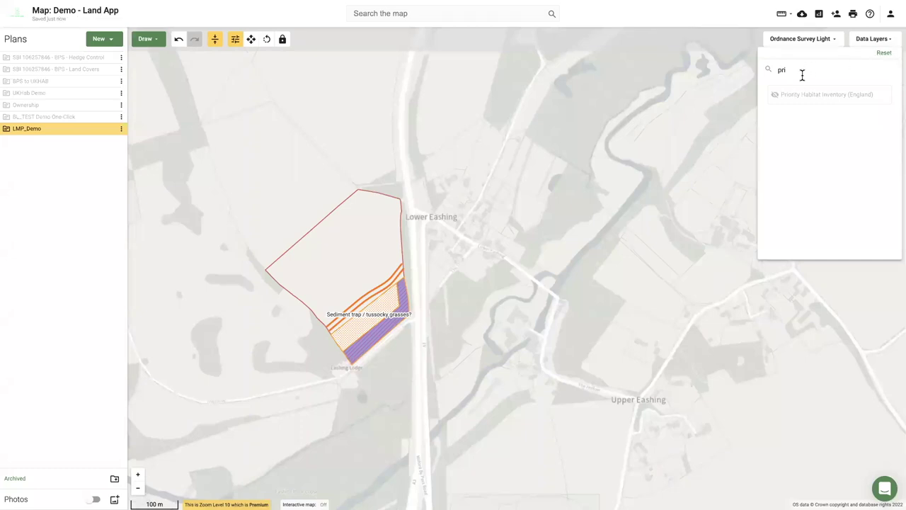
drag(800, 74, 769, 74)
key(BackSpace)
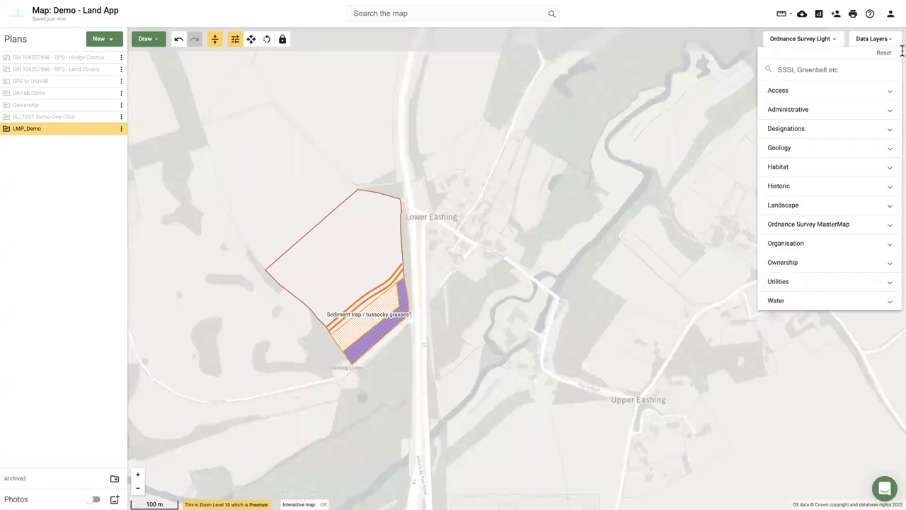
click(812, 246)
scroll(816, 249, down, 1)
scroll(811, 212, down, 1)
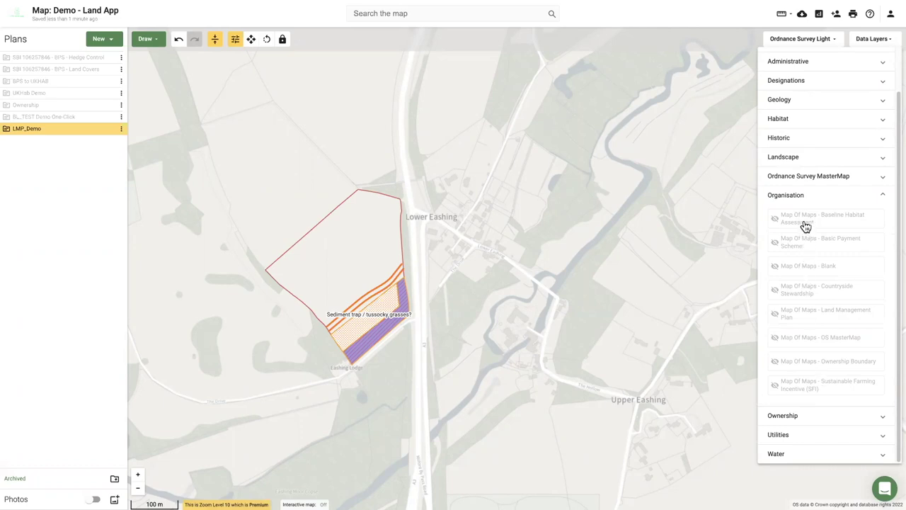
click(805, 226)
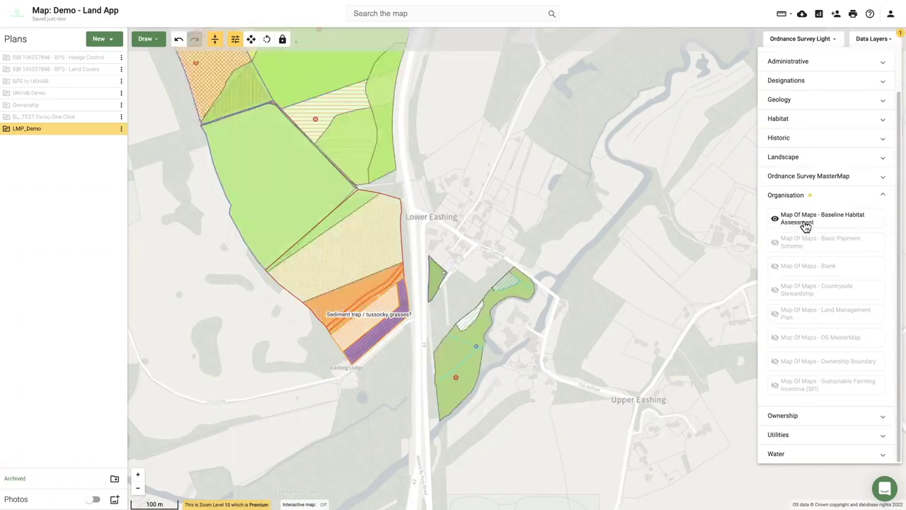
click(432, 223)
scroll(437, 193, down, 2)
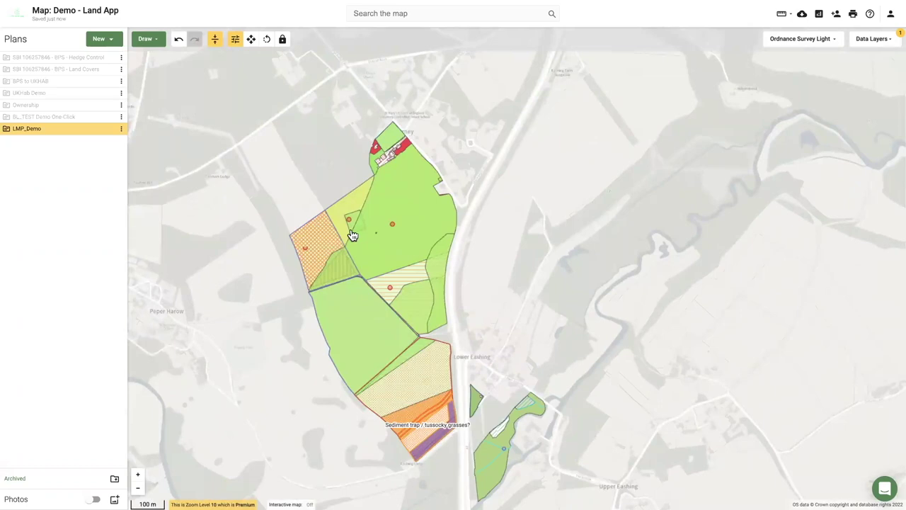
Pan and zoom across England to the Cheshire plan fields near Bickley, then bring up the data layers list.
scroll(273, 285, down, 2)
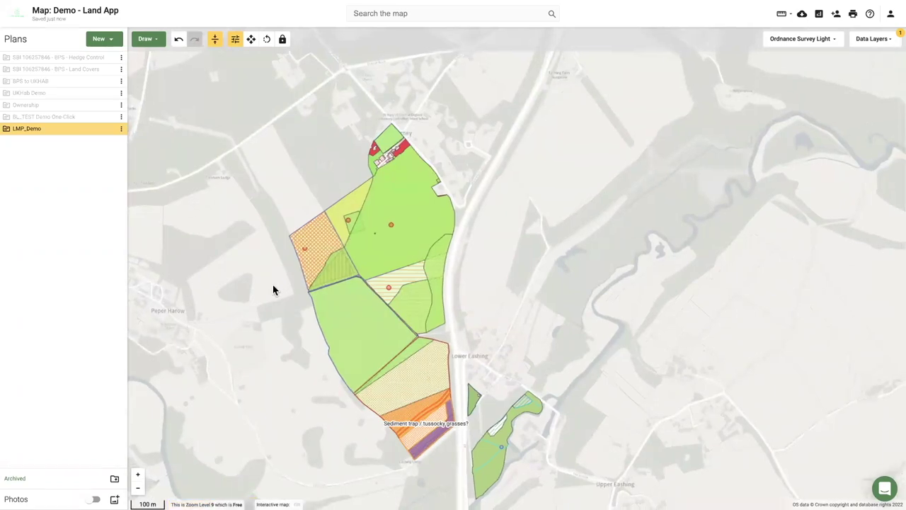
scroll(271, 287, down, 5)
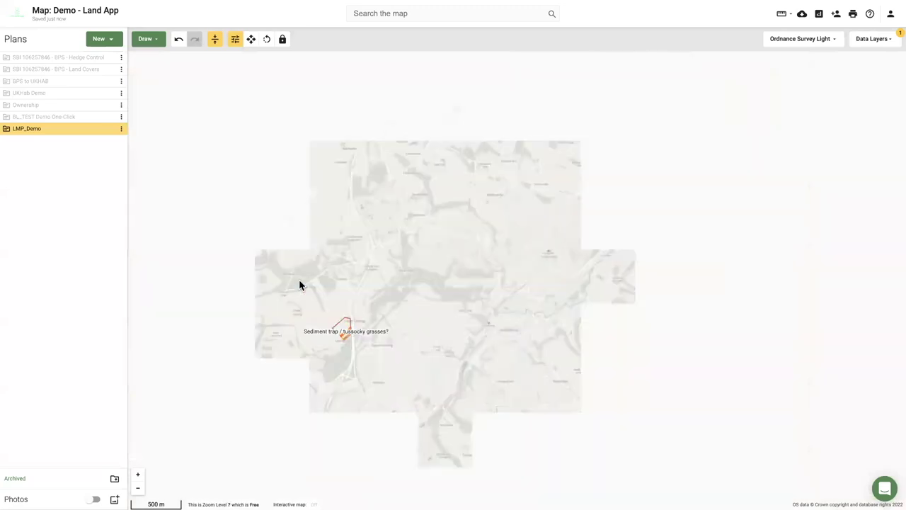
drag(364, 328, 301, 269)
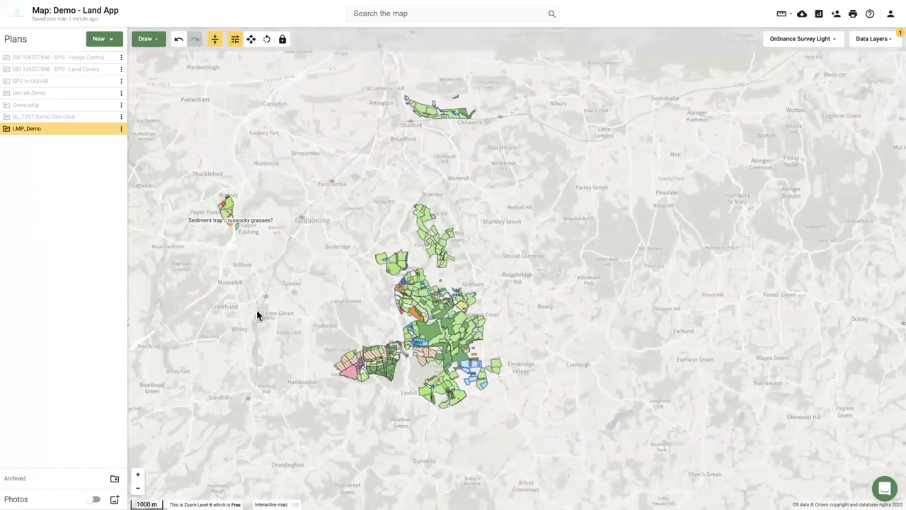
scroll(264, 322, down, 3)
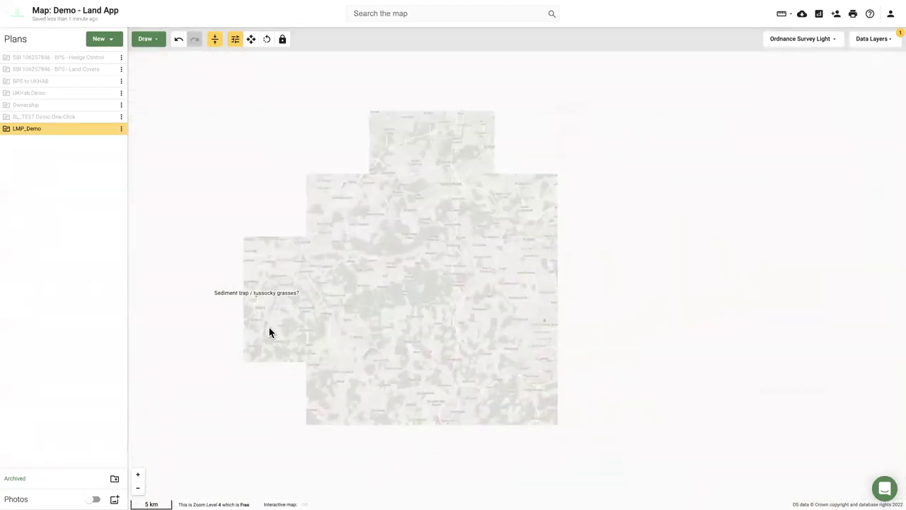
scroll(269, 327, down, 1)
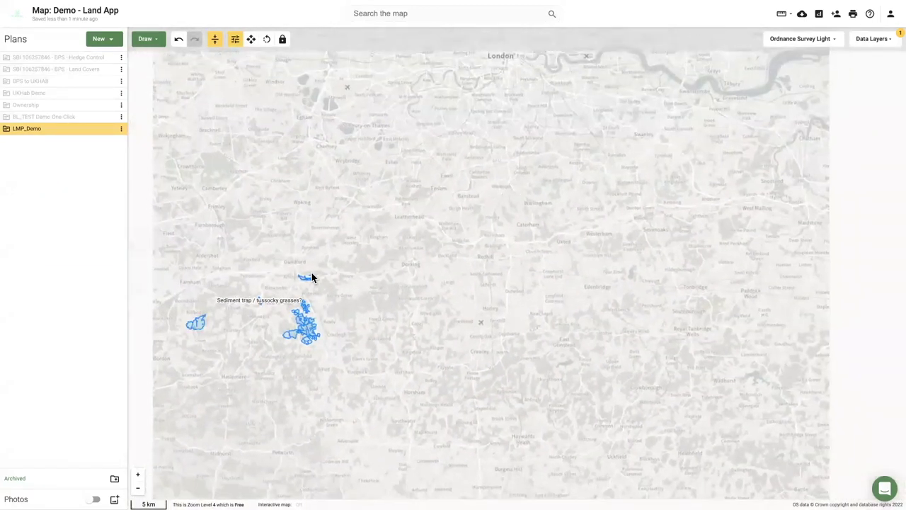
scroll(305, 327, down, 2)
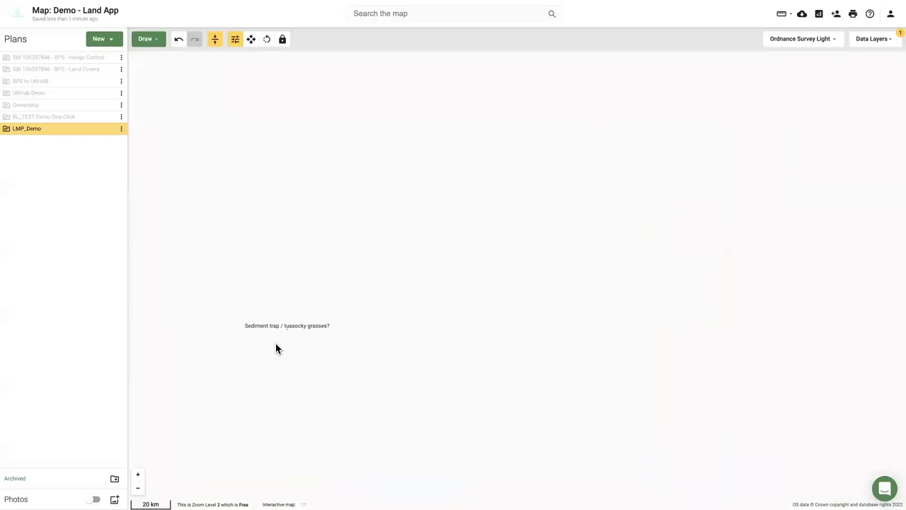
drag(252, 287, 368, 319)
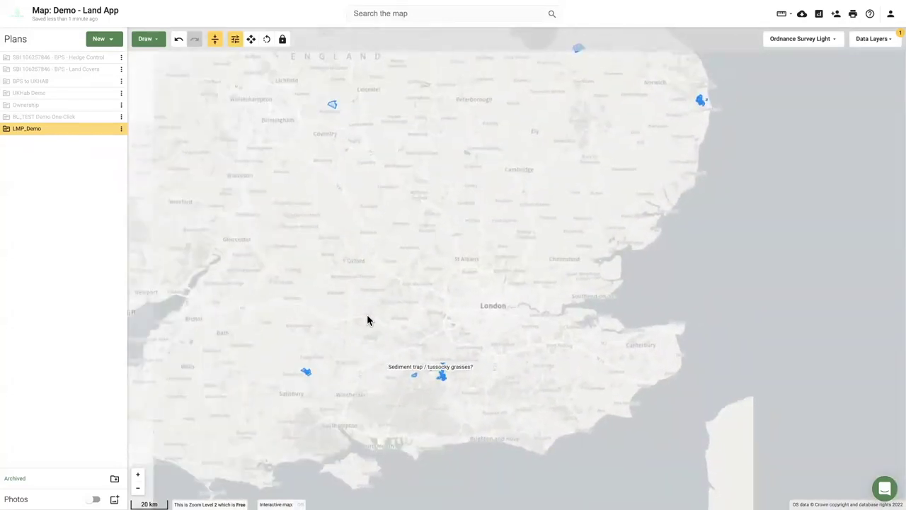
drag(588, 155, 617, 251)
drag(305, 251, 354, 290)
drag(668, 292, 738, 342)
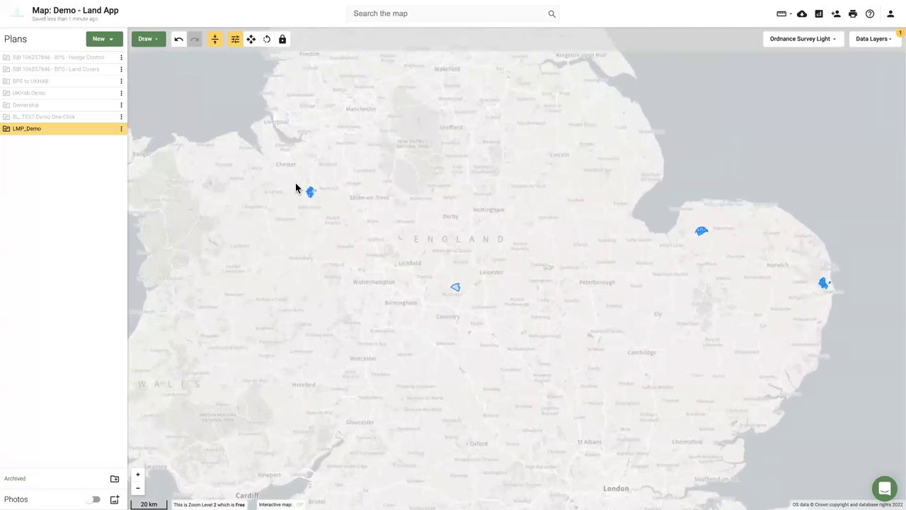
scroll(297, 188, up, 2)
scroll(341, 216, up, 2)
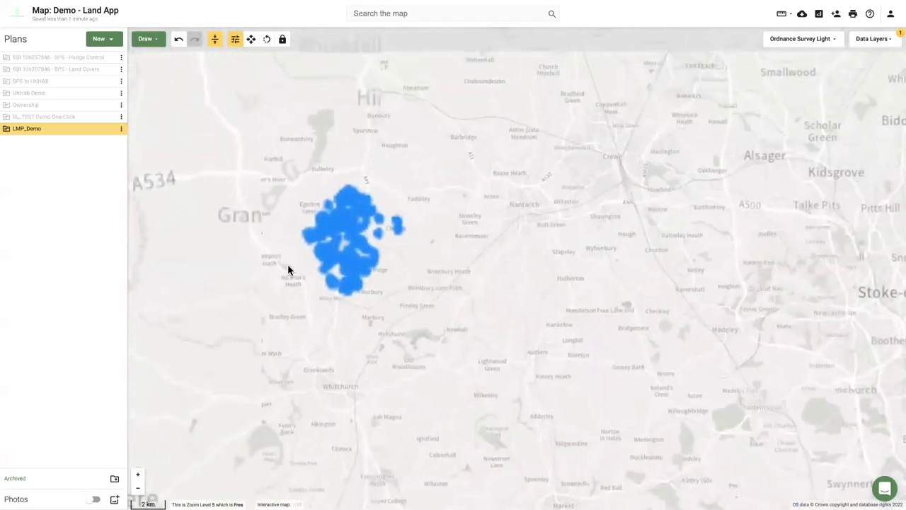
scroll(337, 241, up, 1)
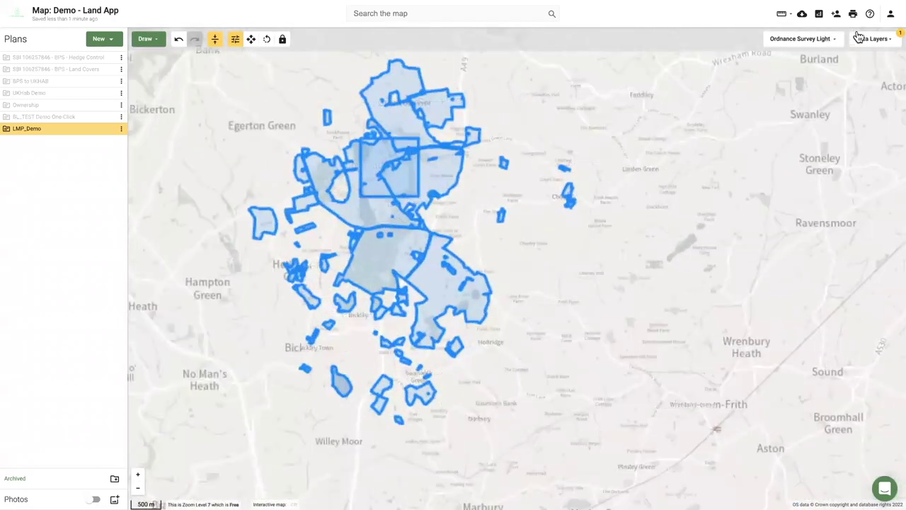
click(872, 39)
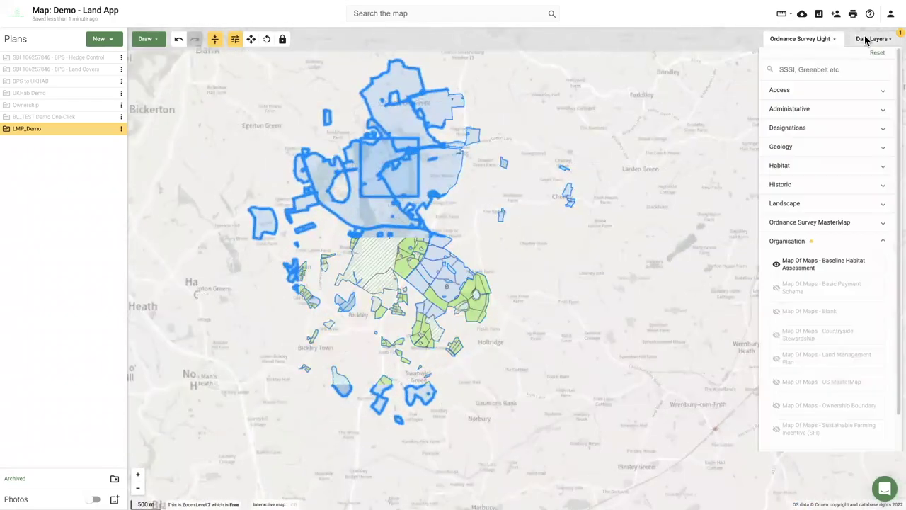
Swap the Baseline Habitat Assessment layer for the Land Management Plan layer's orange outlines.
click(820, 267)
click(810, 367)
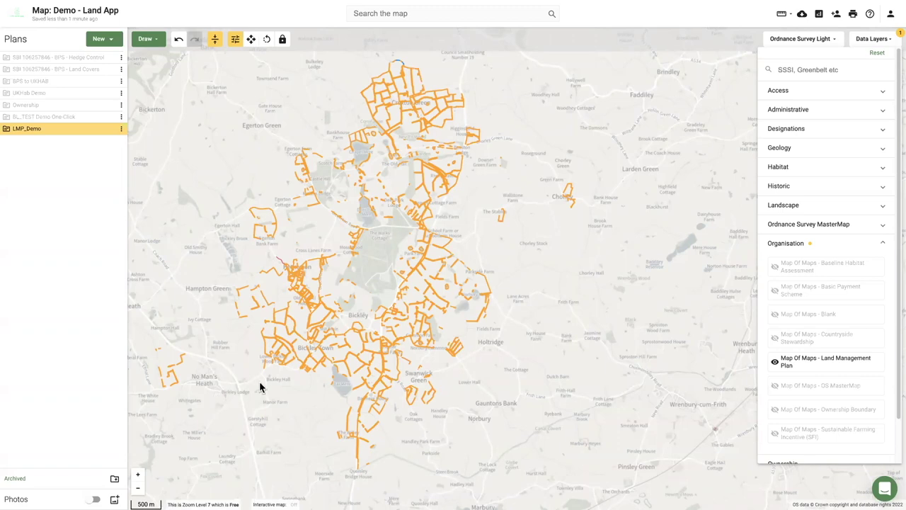
click(430, 431)
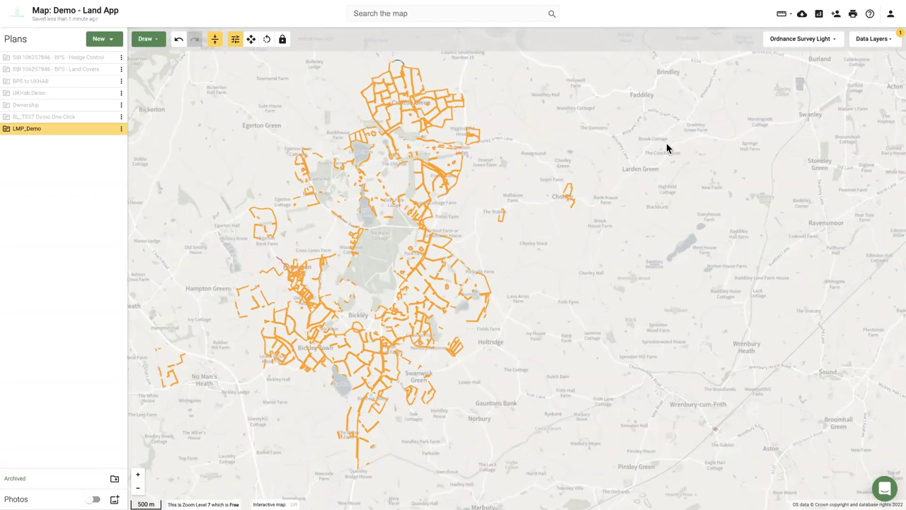
Add the colleague's e-mail as a map collaborator with Publisher permission, then close sharing.
click(836, 17)
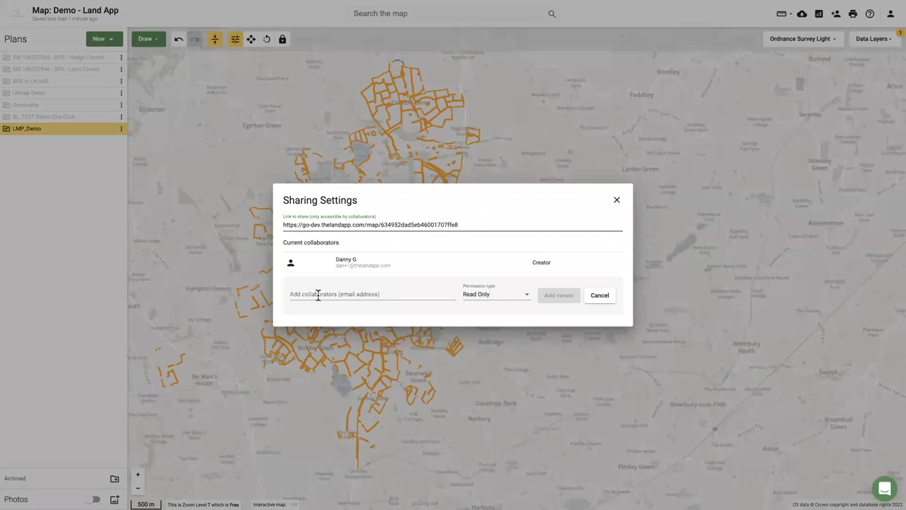
click(330, 293)
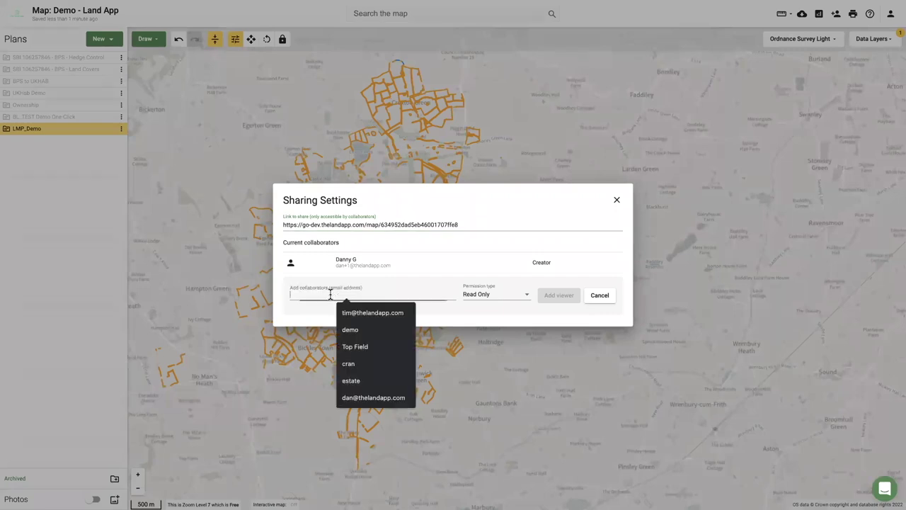
click(359, 316)
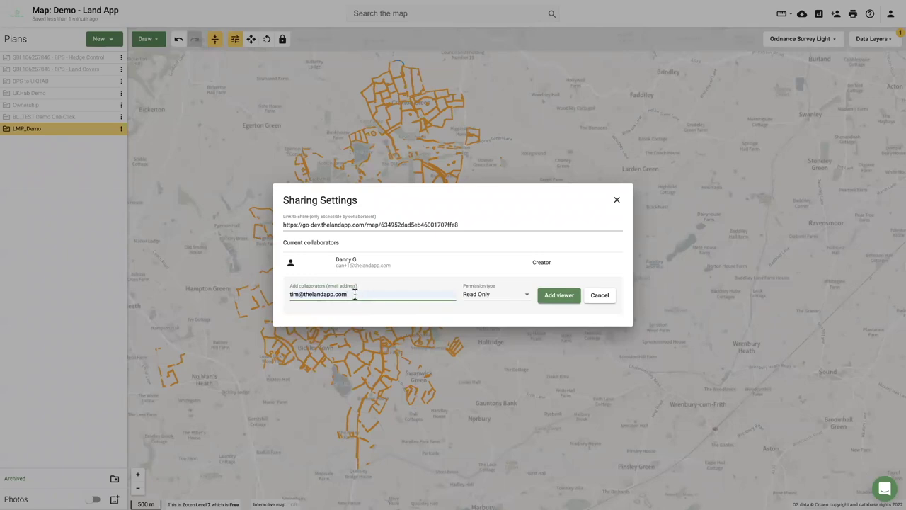
click(493, 300)
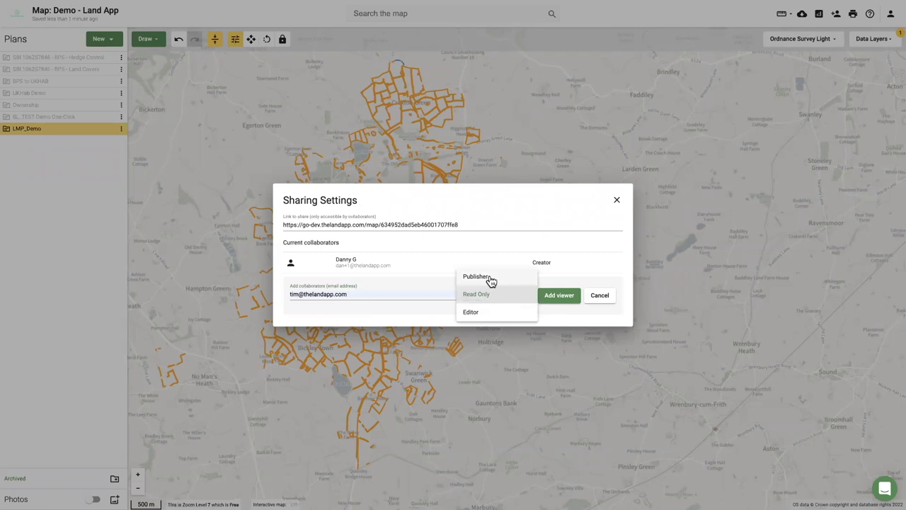
click(489, 281)
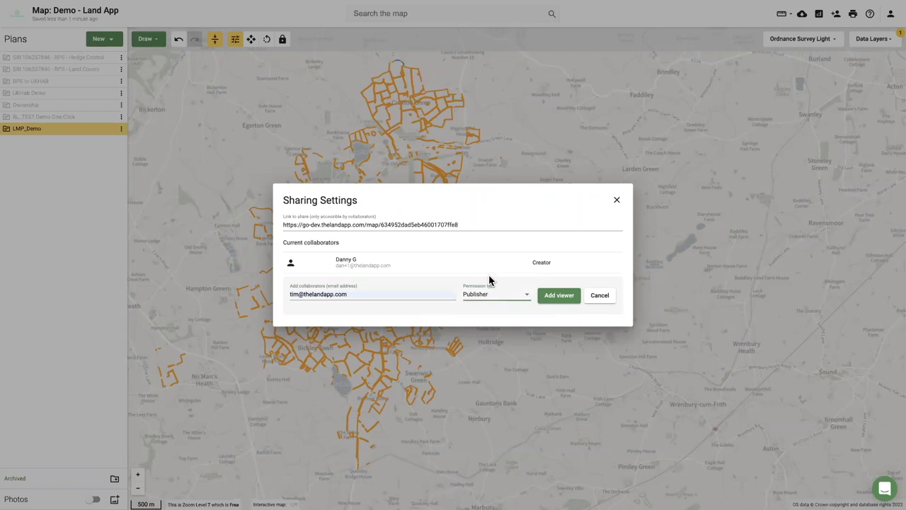
click(559, 301)
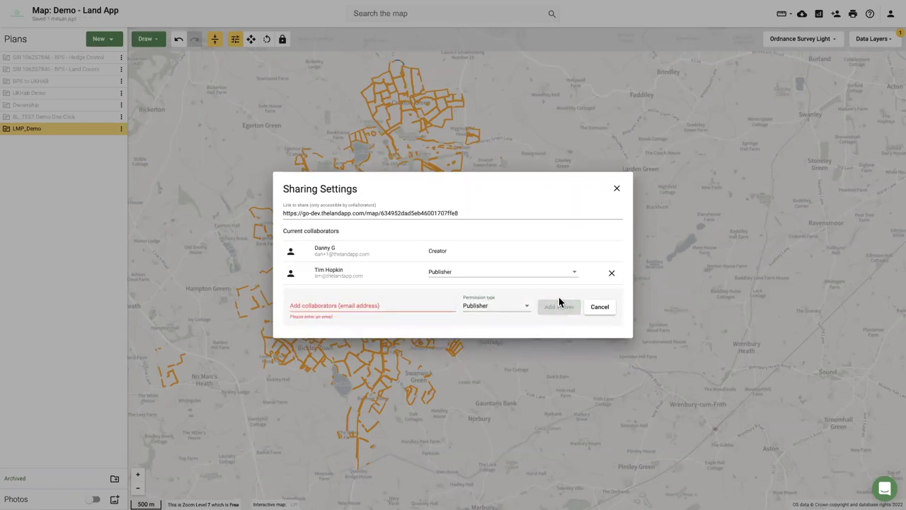
click(596, 309)
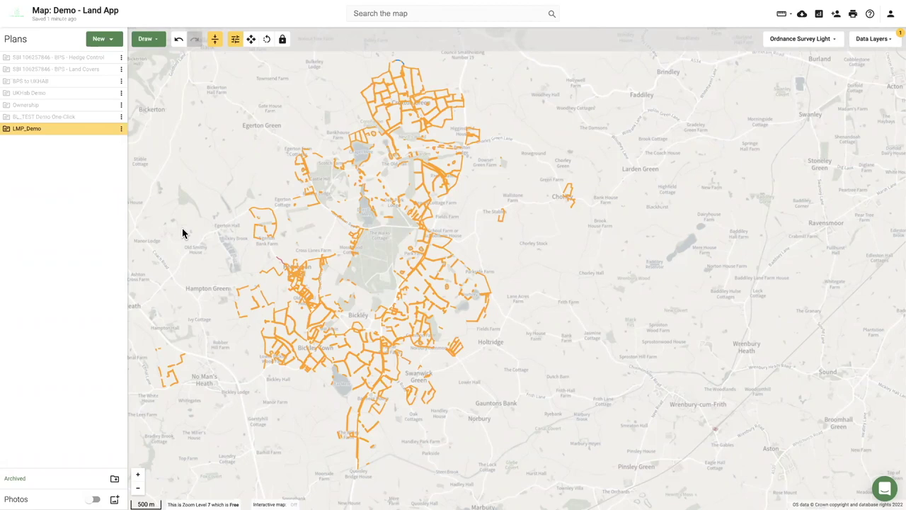
Zoom out and back in on the Surrey plan, briefly checking the data layers list.
scroll(182, 239, down, 3)
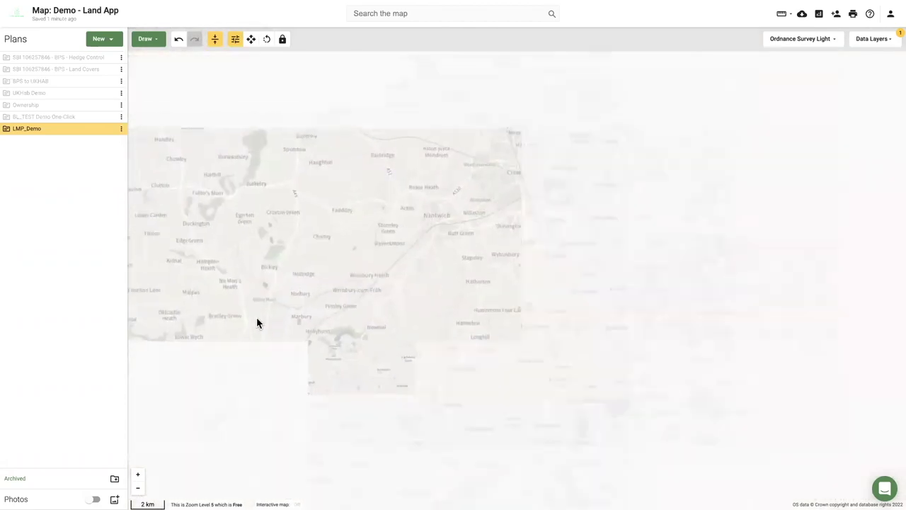
scroll(265, 333, down, 2)
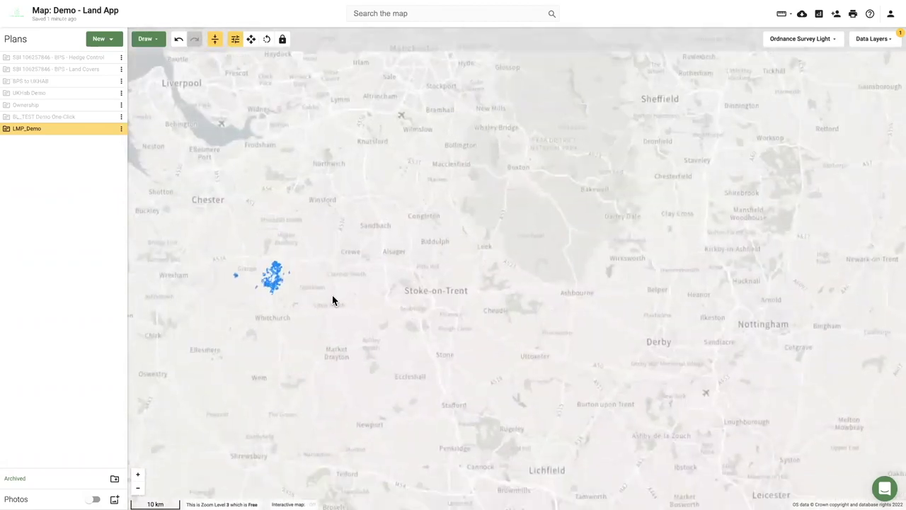
scroll(344, 358, down, 2)
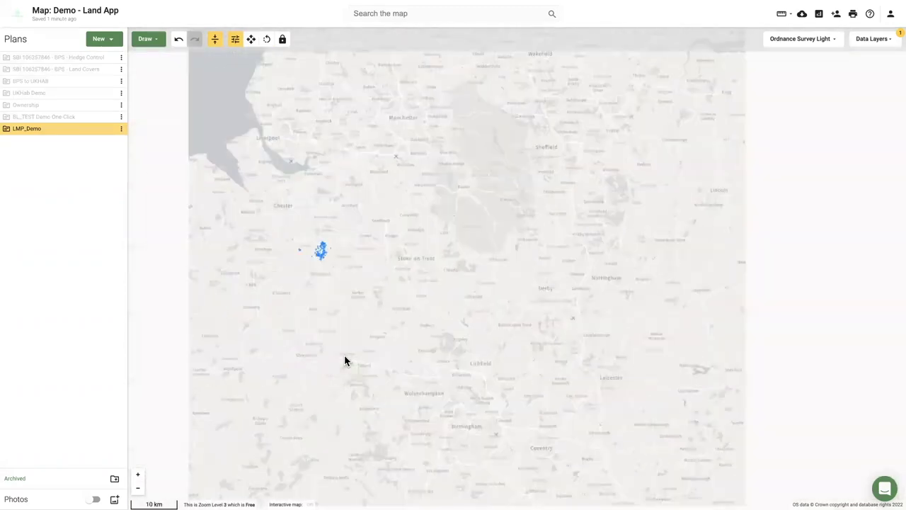
scroll(345, 361, down, 2)
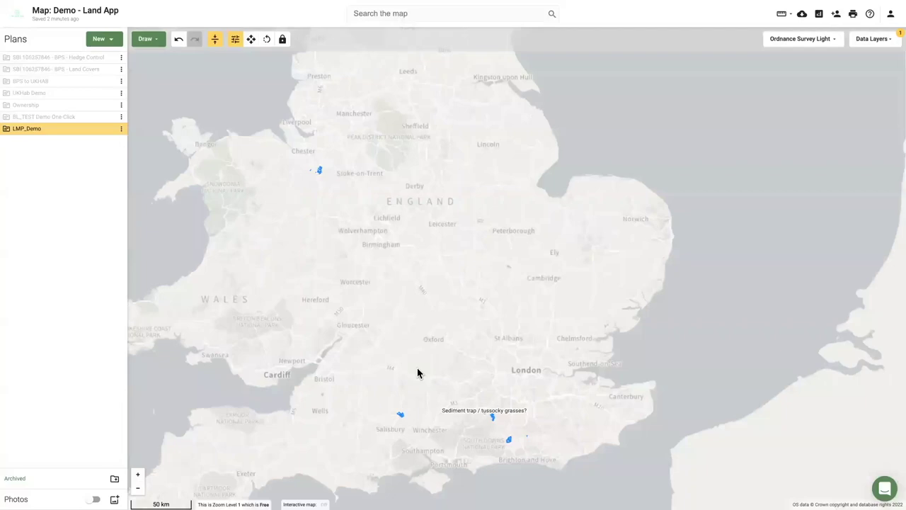
scroll(488, 423, up, 5)
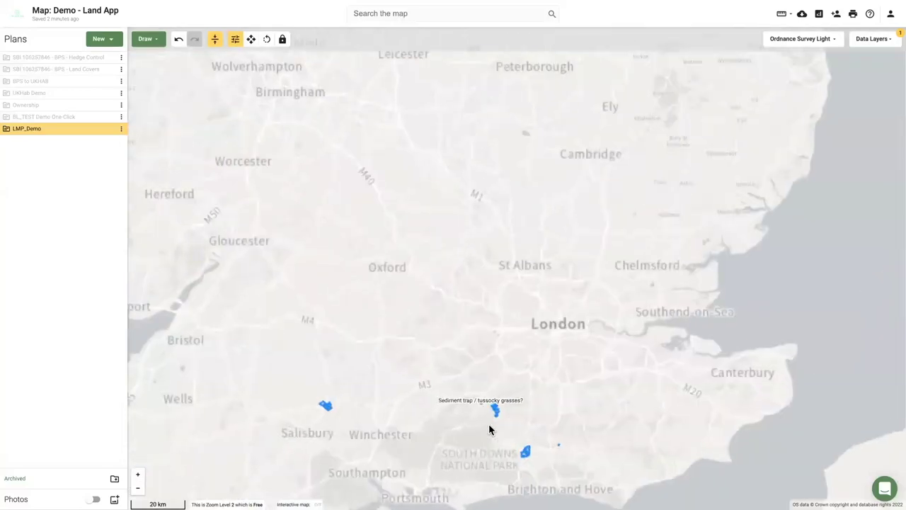
scroll(475, 380, up, 5)
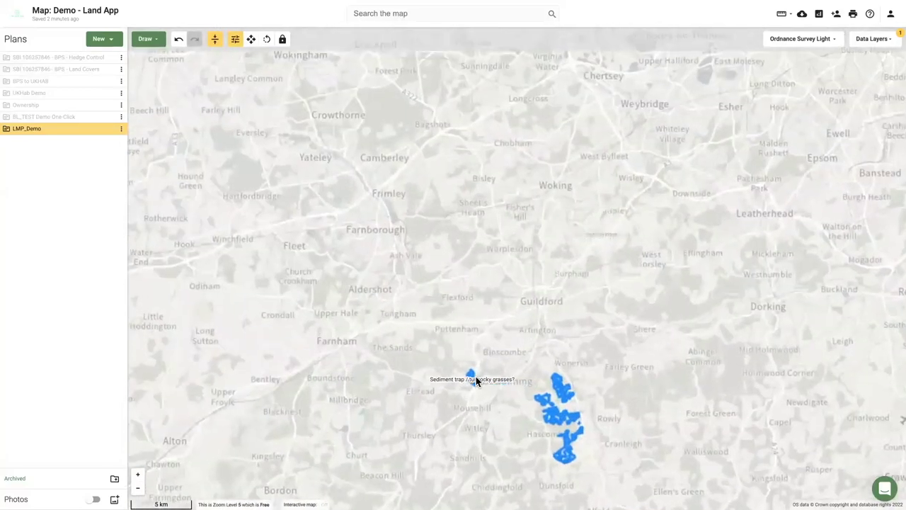
scroll(303, 311, up, 2)
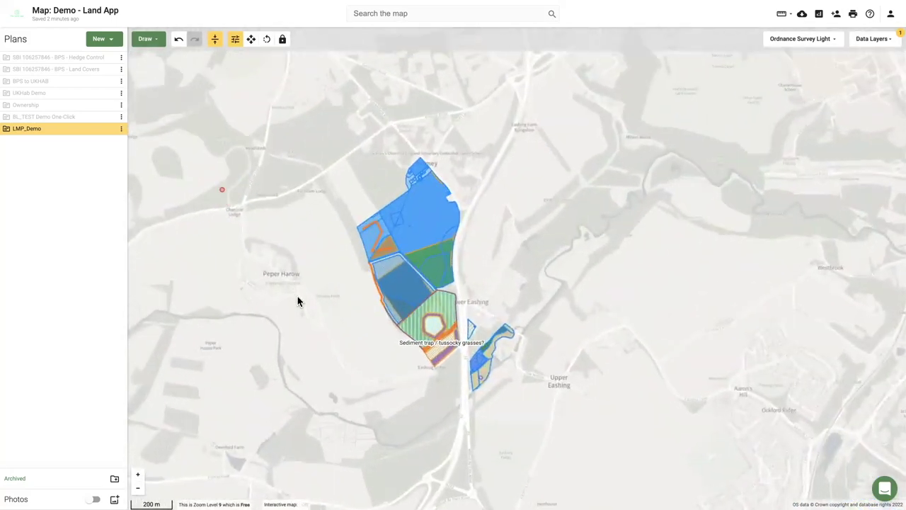
drag(313, 290, 316, 283)
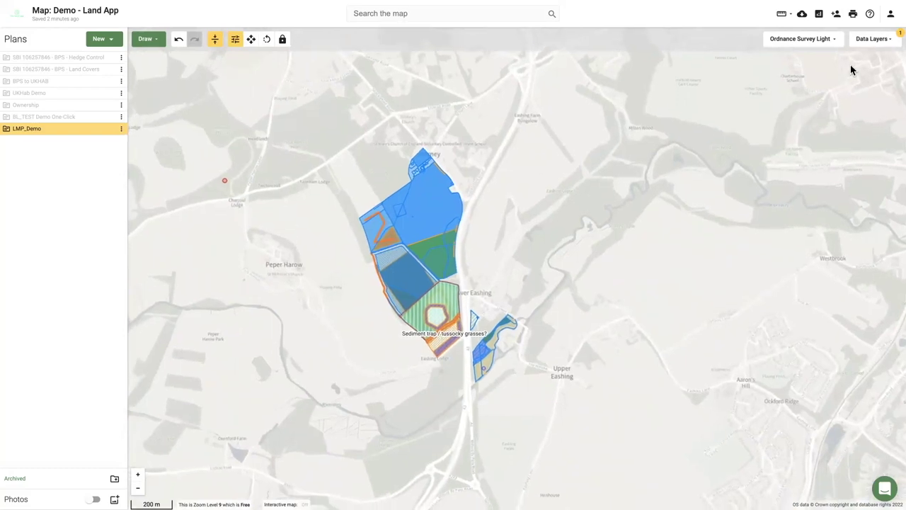
click(871, 41)
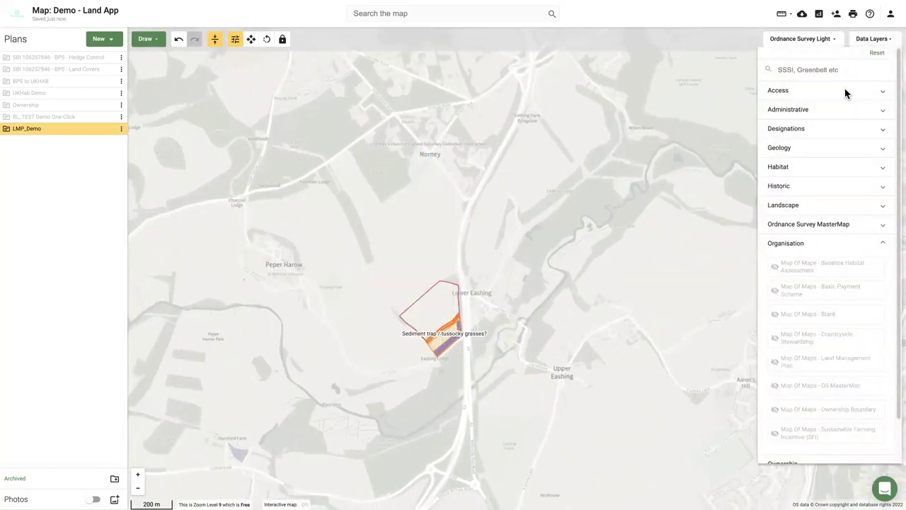
click(386, 360)
drag(386, 359, 373, 336)
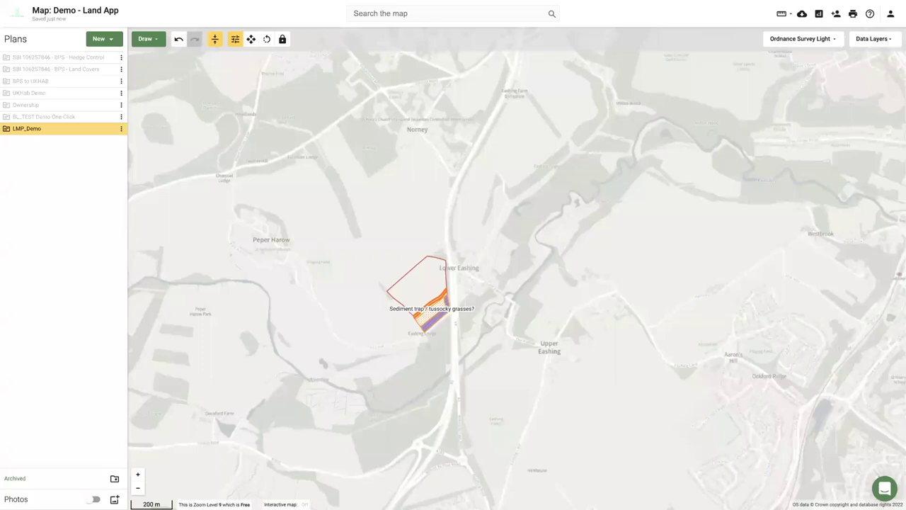
Return to the organisation's maps list and pick the Demo Development Site map.
mouse_move(8, 6)
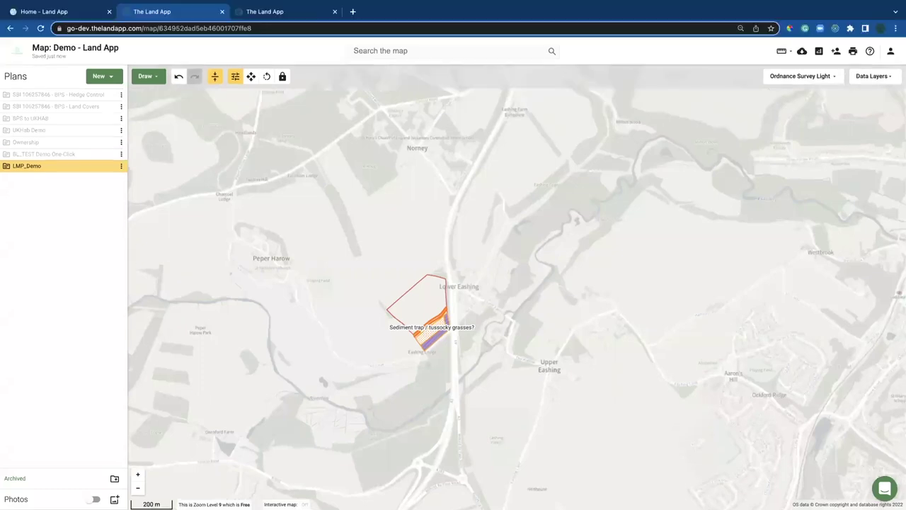
click(10, 28)
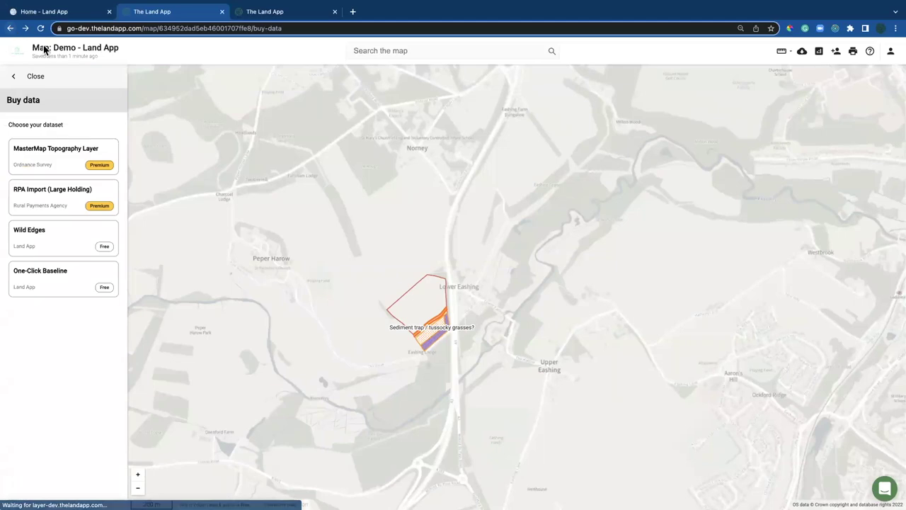
click(9, 29)
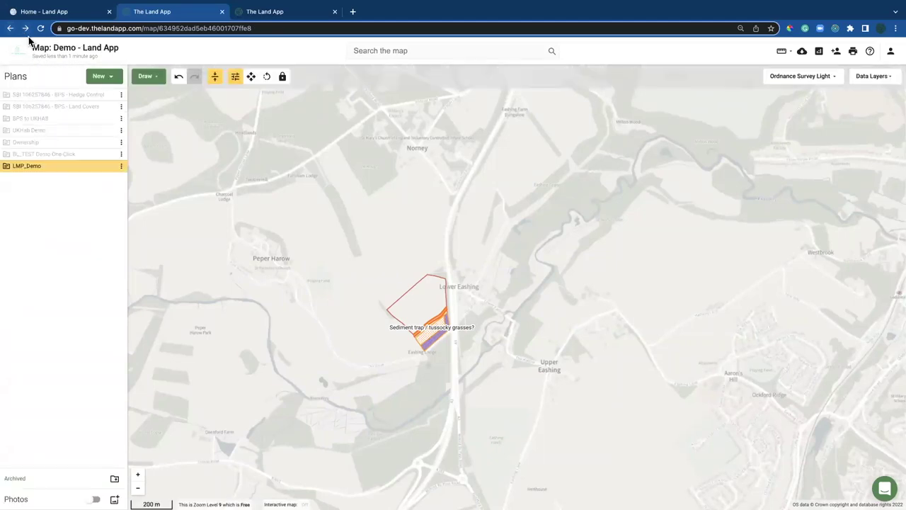
click(22, 56)
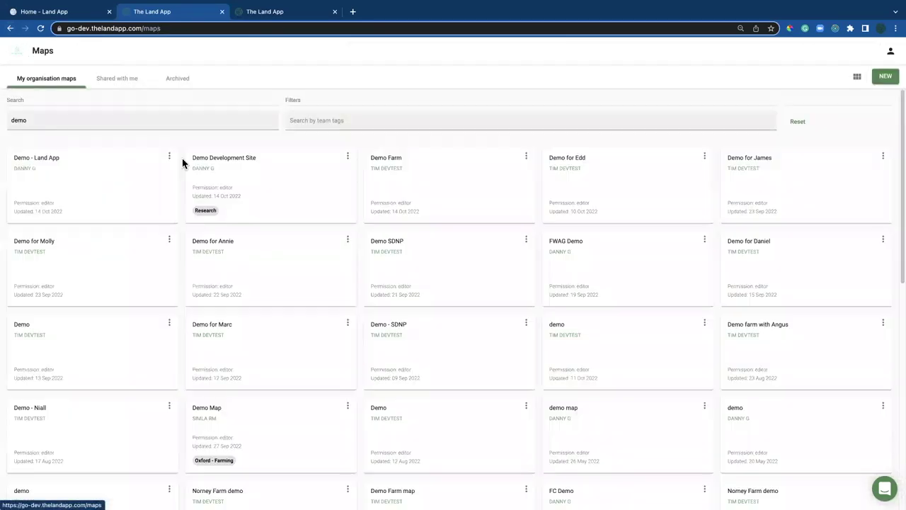
click(230, 182)
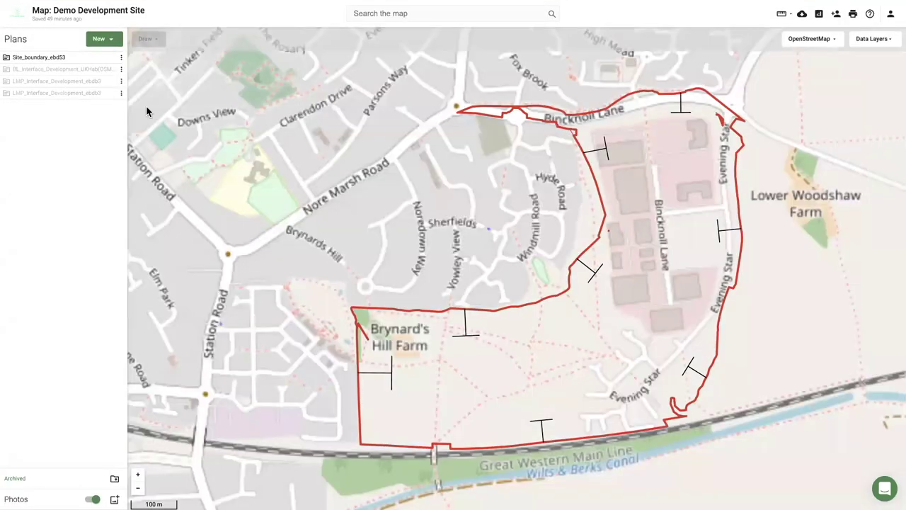
Switch the basemap to Ordnance Survey Light, show the baseline plan and hide the site boundary.
click(808, 39)
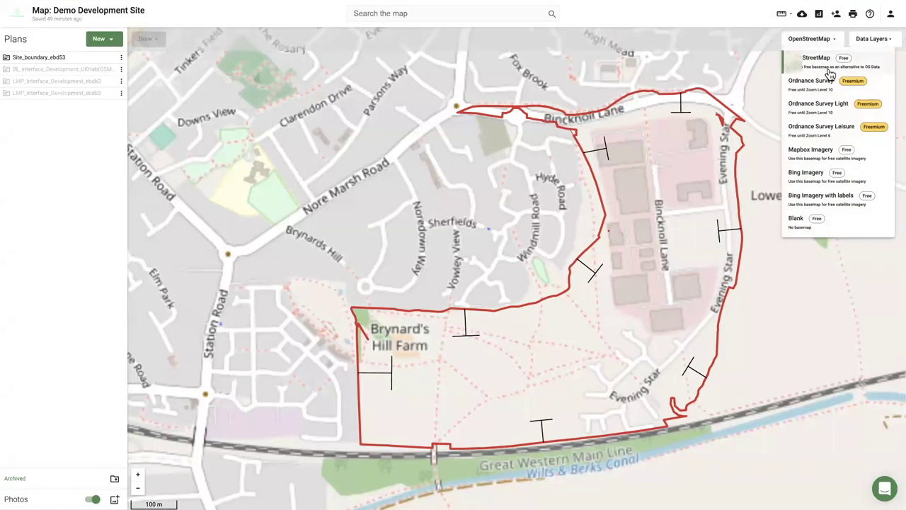
click(818, 105)
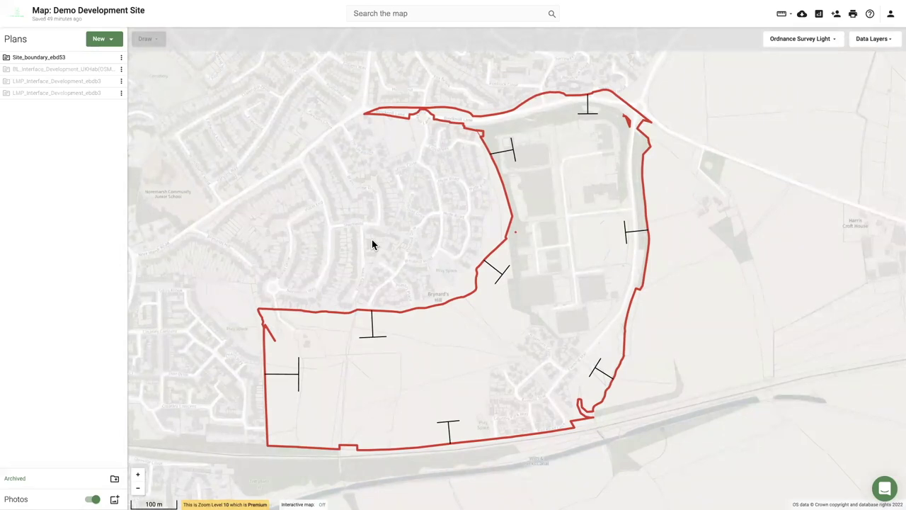
mouse_move(112, 74)
click(110, 70)
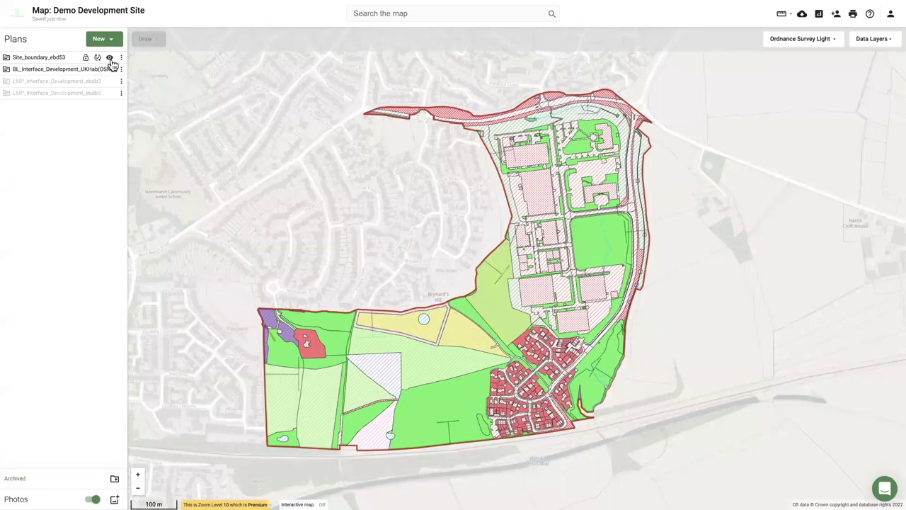
click(110, 57)
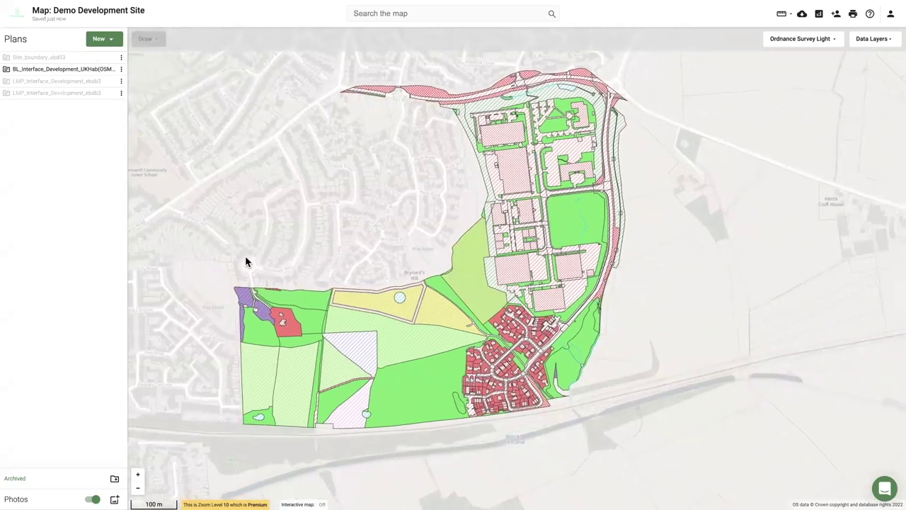
Inspect several baseline fields' habitat details, including the 1.65 ha Lowland calcareous grassland field.
scroll(410, 381, up, 1)
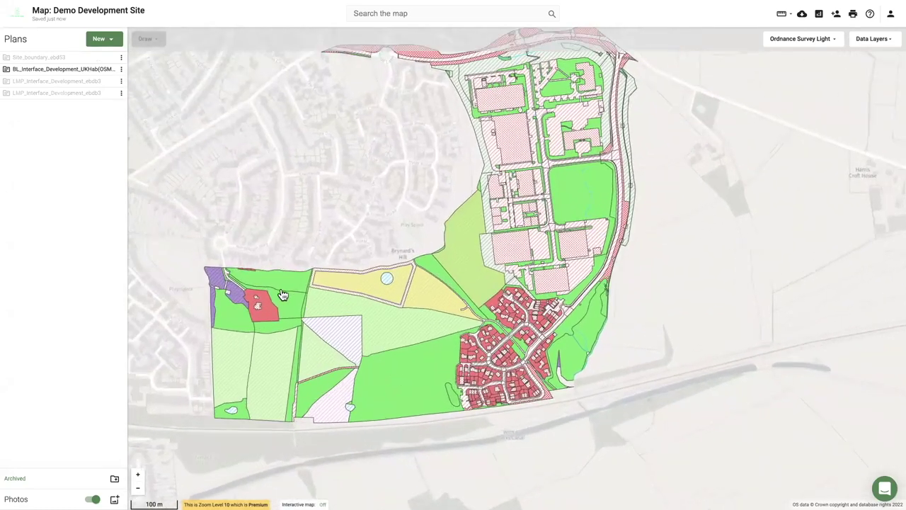
click(285, 279)
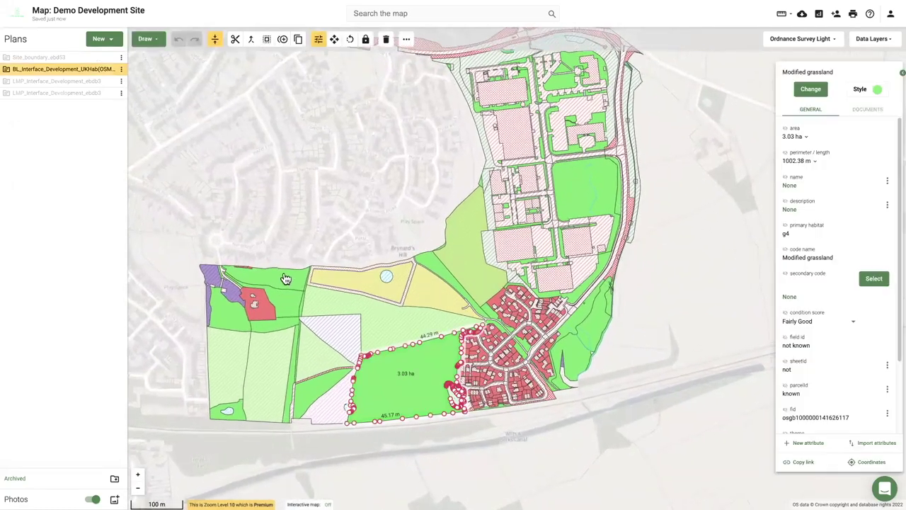
click(378, 338)
click(333, 363)
click(266, 376)
click(462, 271)
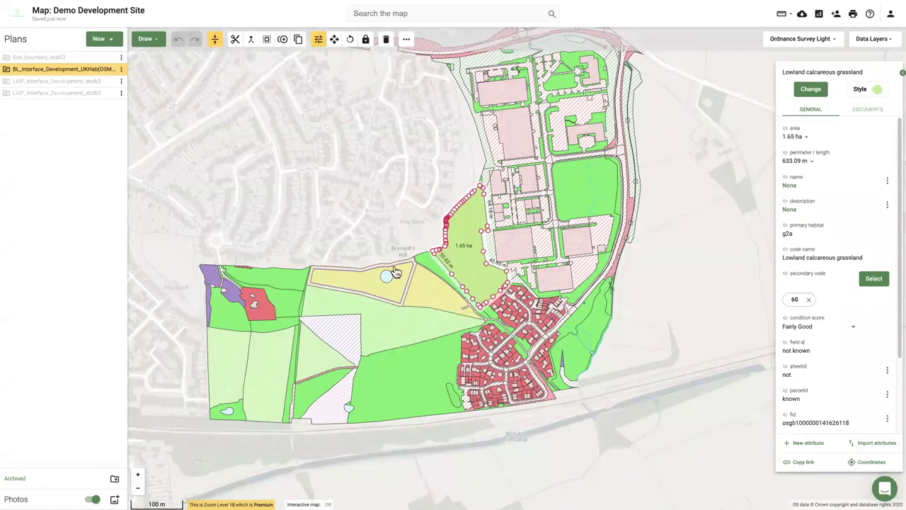
click(339, 223)
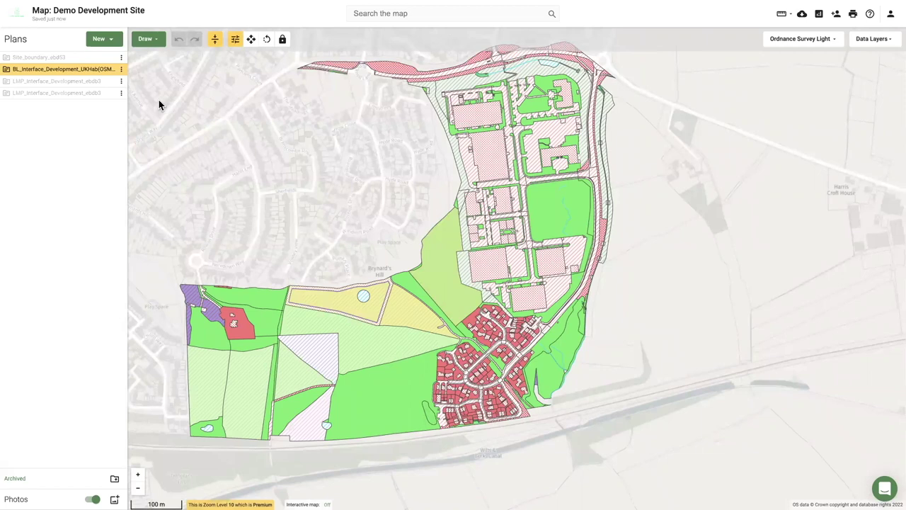
Show the LMP_Interface_Development plan and hide the baseline habitat plan.
mouse_move(111, 83)
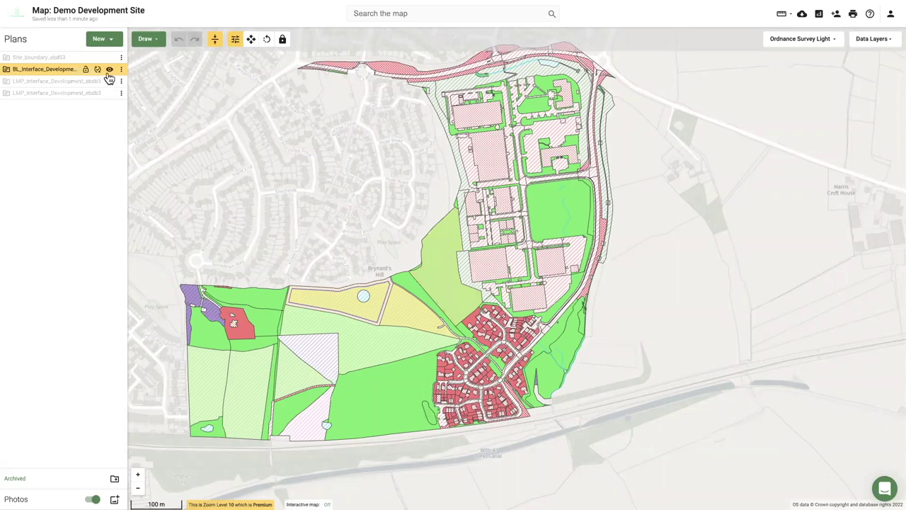
click(109, 82)
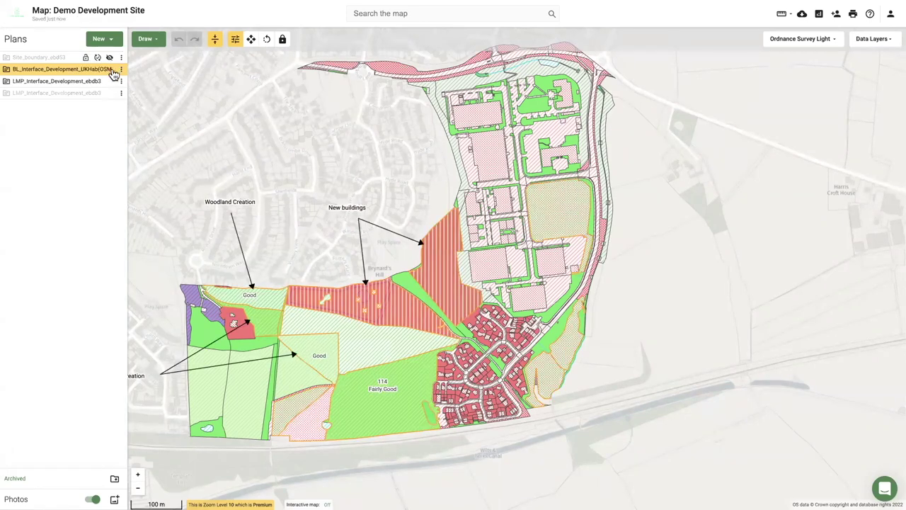
click(110, 70)
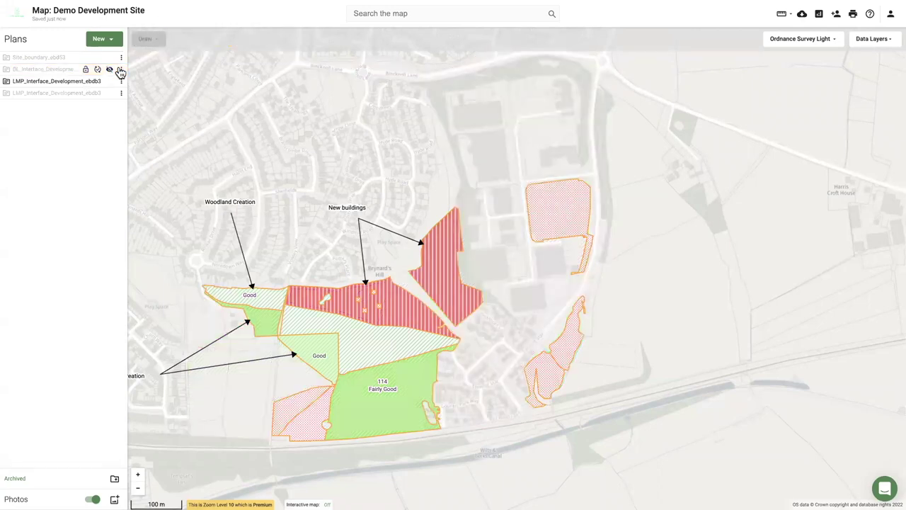
Toggle the LMP plan layer off and back on over the baseline habitats.
click(110, 82)
click(110, 81)
click(109, 80)
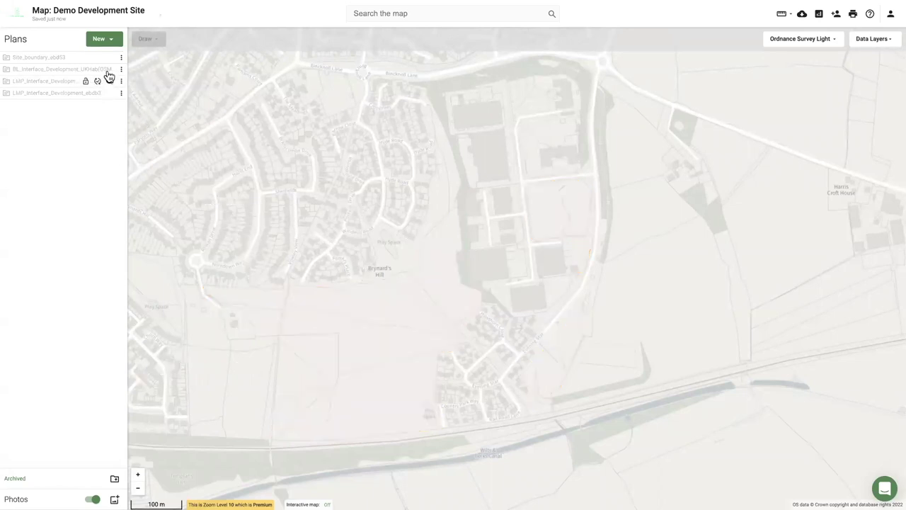
click(357, 415)
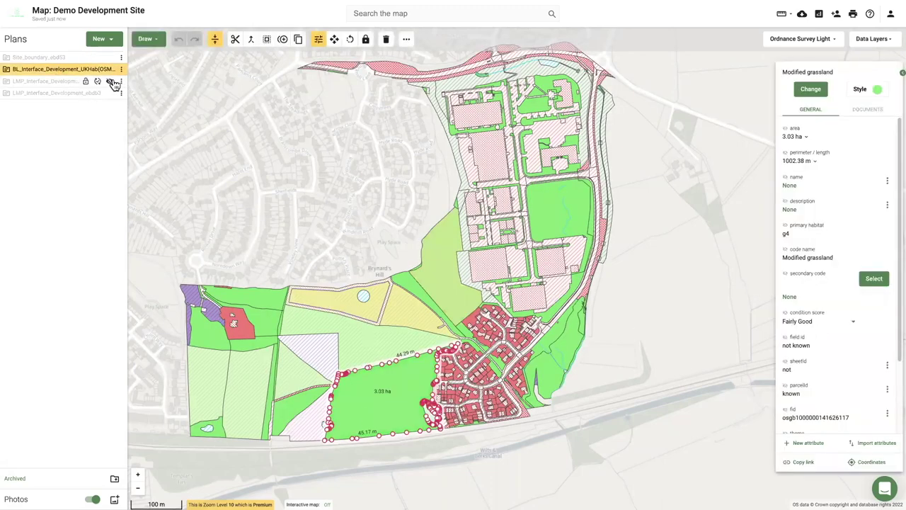
click(110, 82)
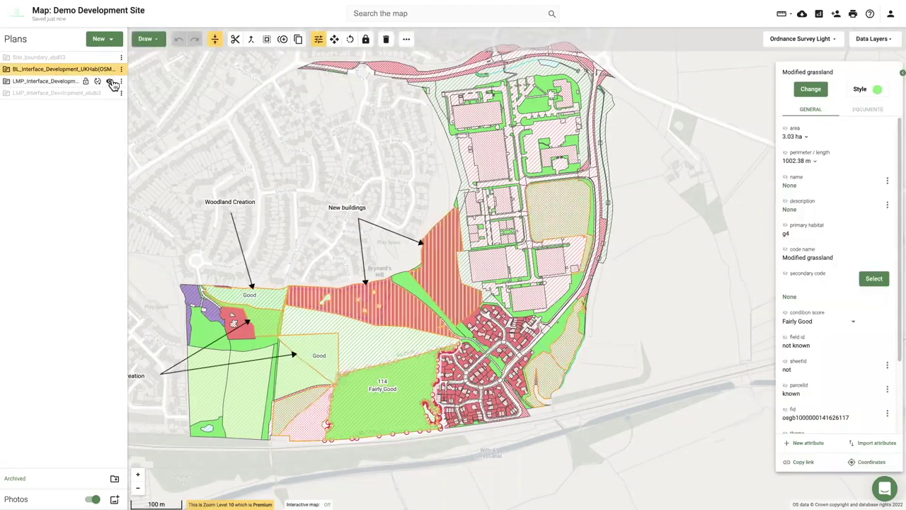
Check the 0.73 ha Good neutral grassland field, hide the baseline plan, and exit full screen.
click(307, 352)
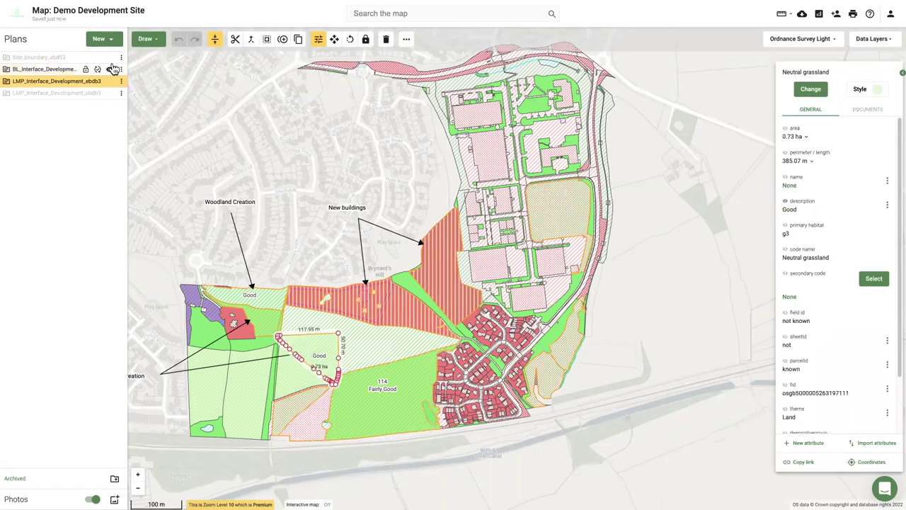
click(112, 69)
click(222, 266)
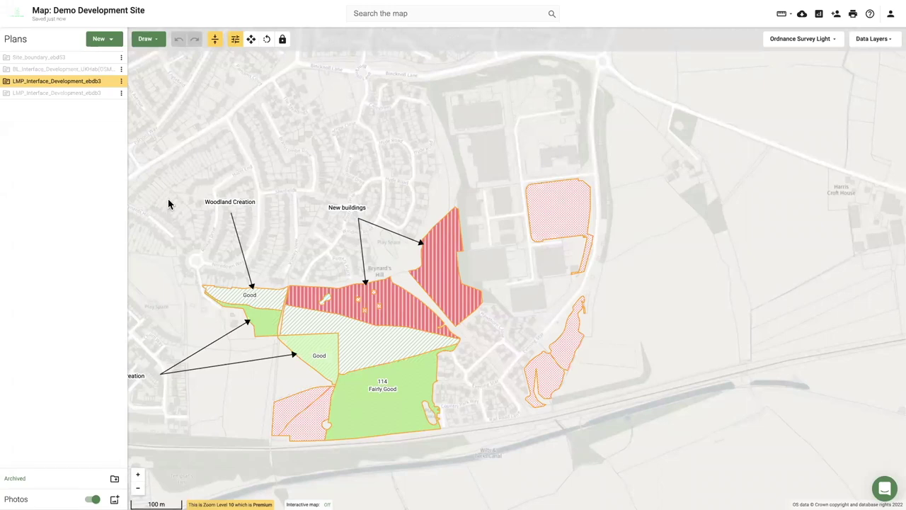
key(ctrl+super+f)
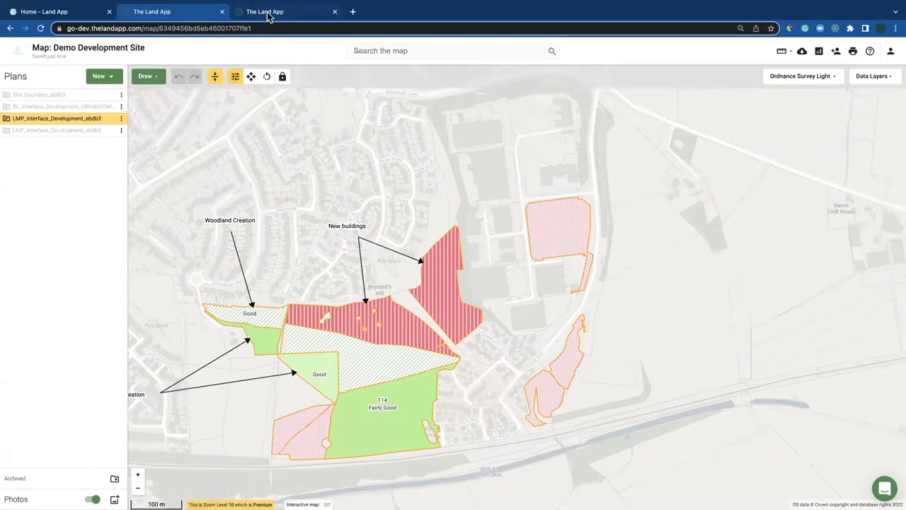
Go to the Metrics reports tab in full screen to view the 39.44 ha Baseline Dashboard.
click(268, 12)
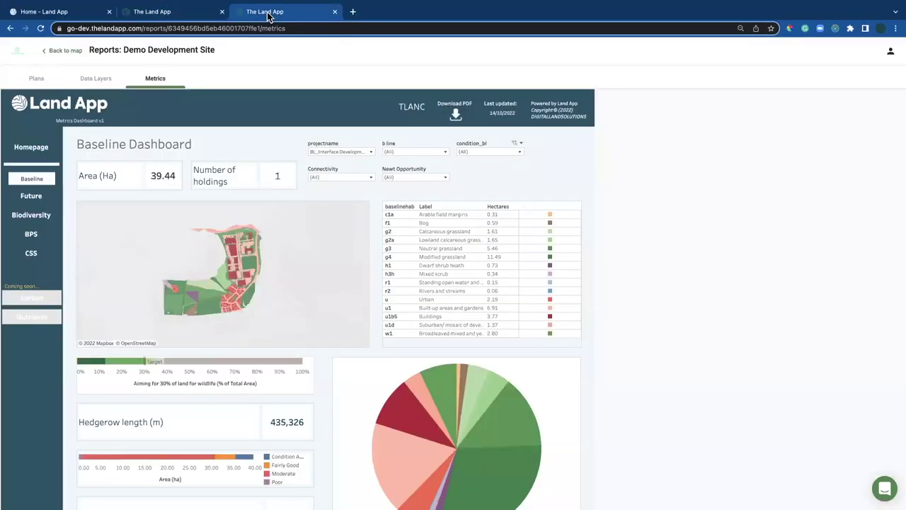
key(ctrl+super+f)
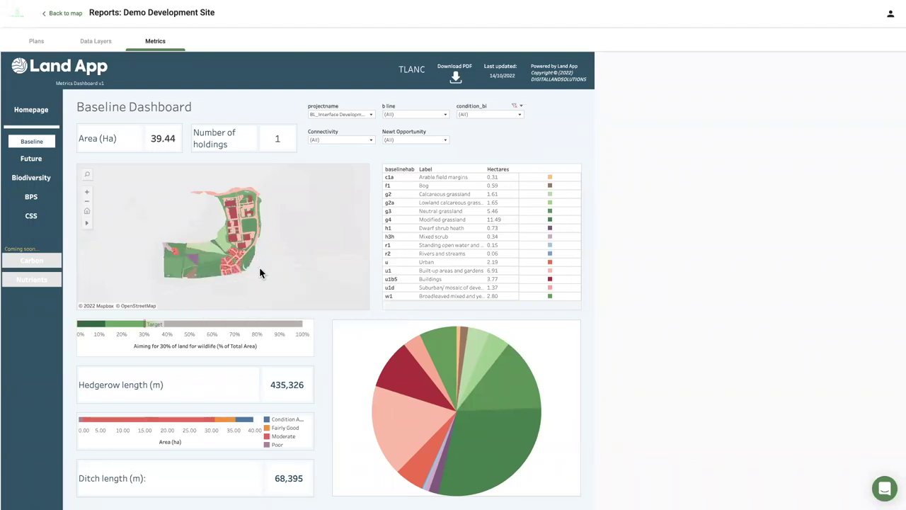
drag(236, 297, 245, 286)
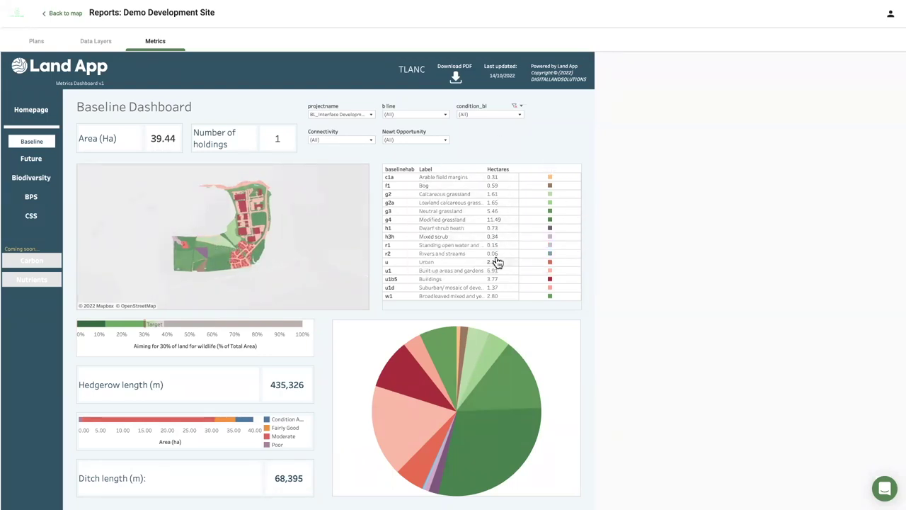
mouse_move(240, 424)
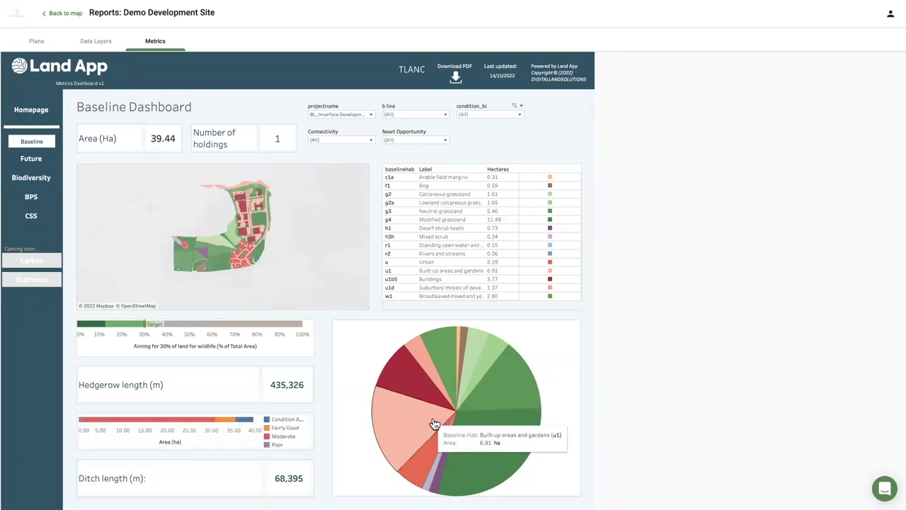
Open the Future Dashboard to review 14.05 ha creation and 21.63 ha enhancement.
click(39, 165)
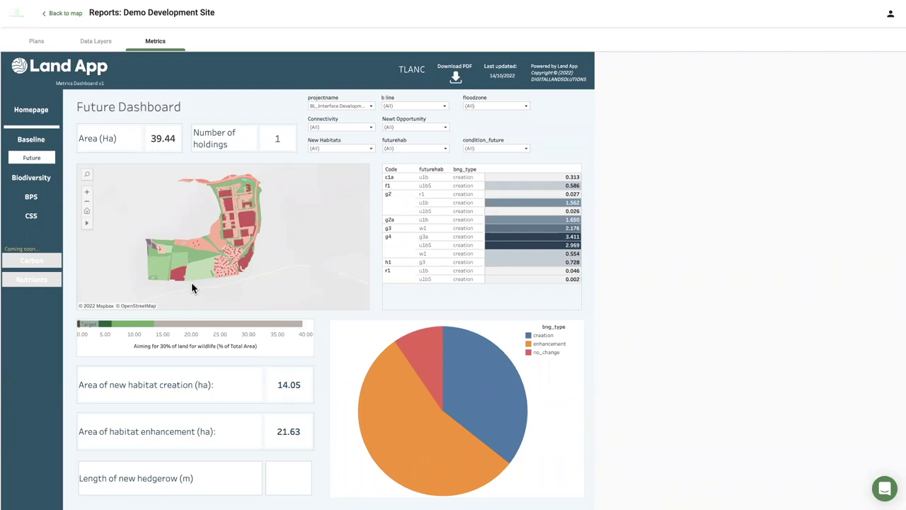
Open the Biodiversity Unit Estimator and review 133.58 baseline versus 167.44 post-intervention units.
mouse_move(192, 257)
click(29, 180)
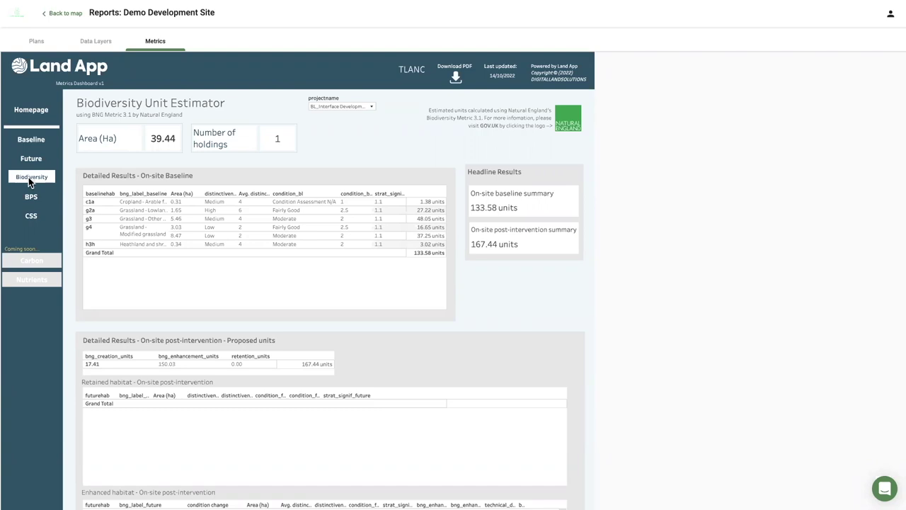
mouse_move(478, 212)
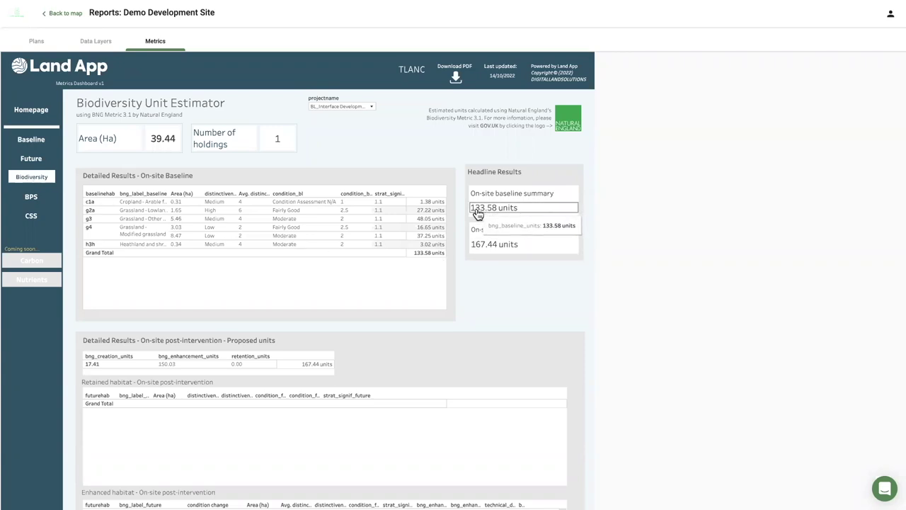
mouse_move(495, 249)
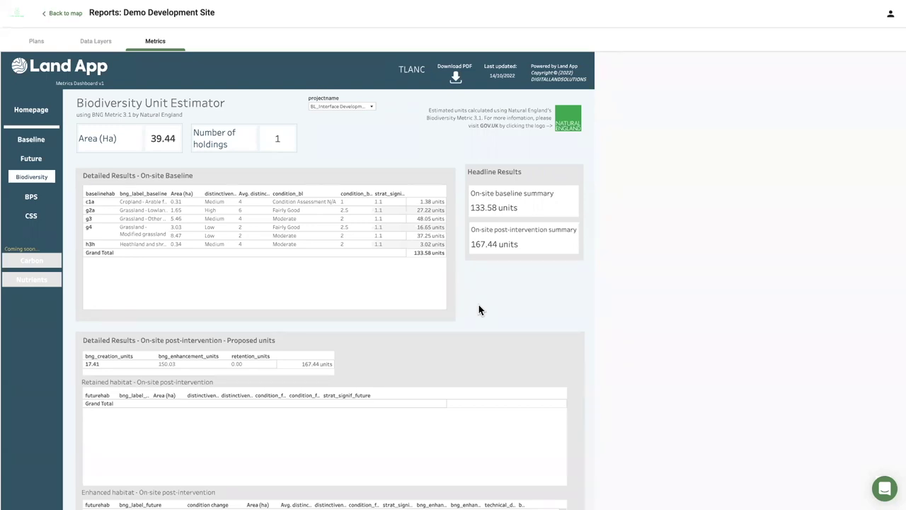
Filter the projects to Ashton Court, Bristol instead of BL_Interface Development.
click(353, 107)
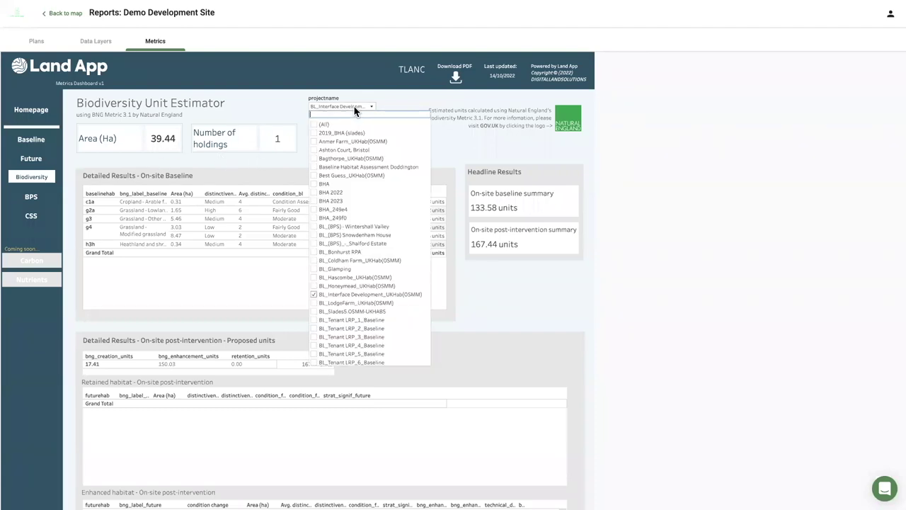
click(314, 294)
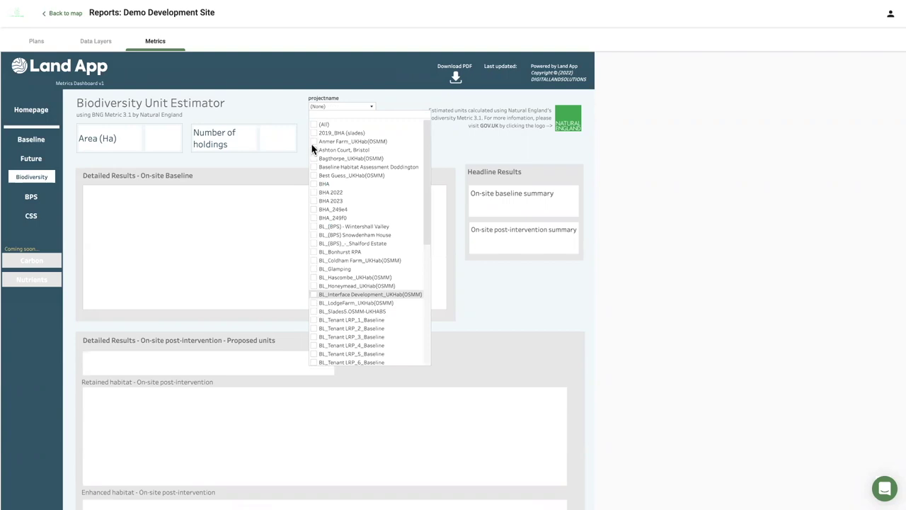
click(314, 149)
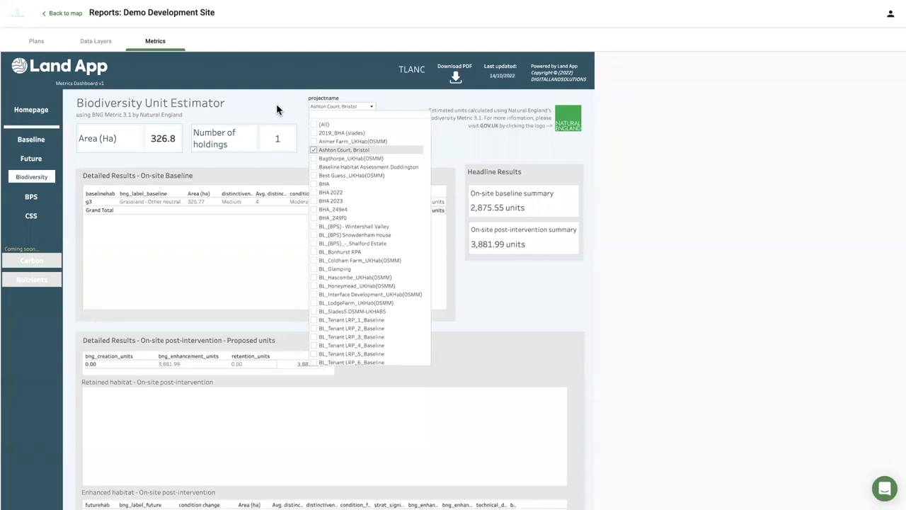
click(292, 108)
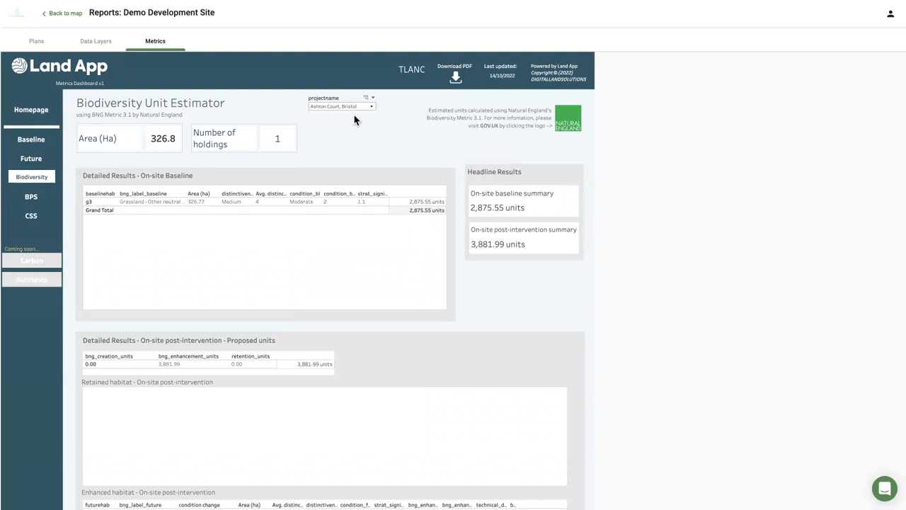
Return to the slideshow and advance to the plan templates slide.
mouse_move(473, 215)
key(alt+Tab)
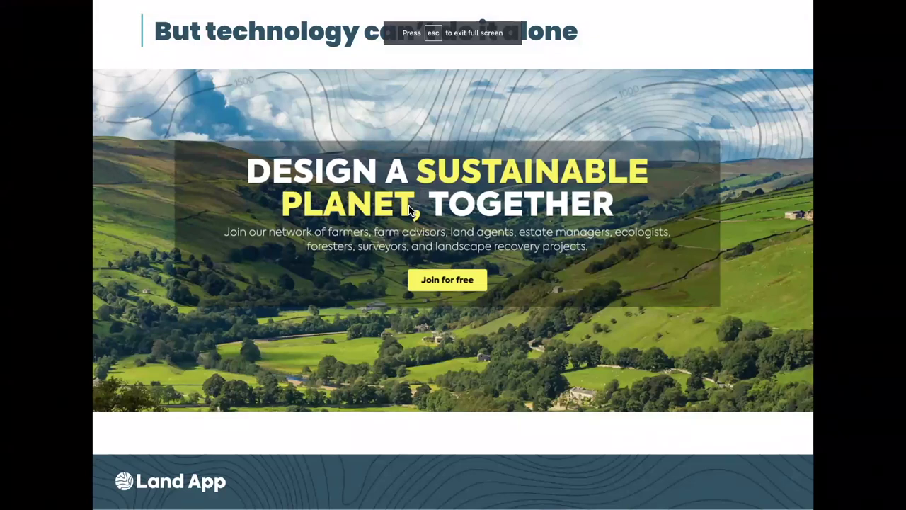
key(Right)
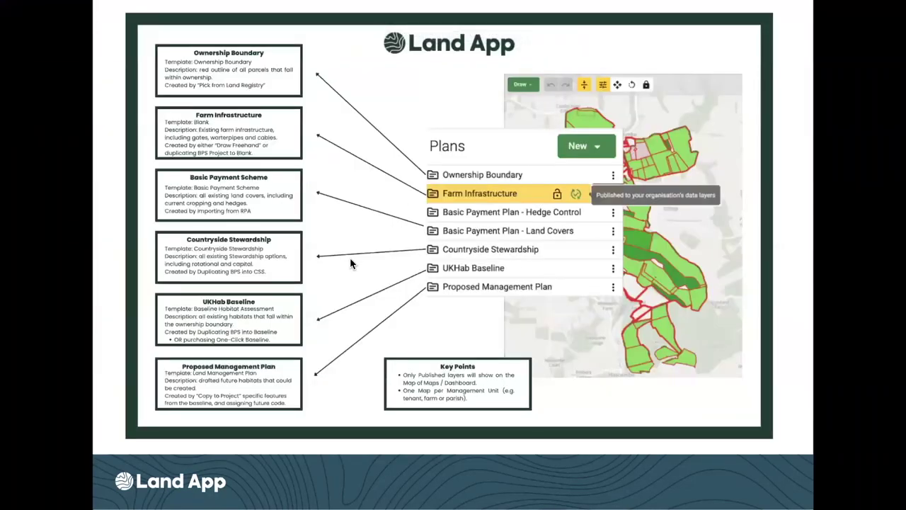